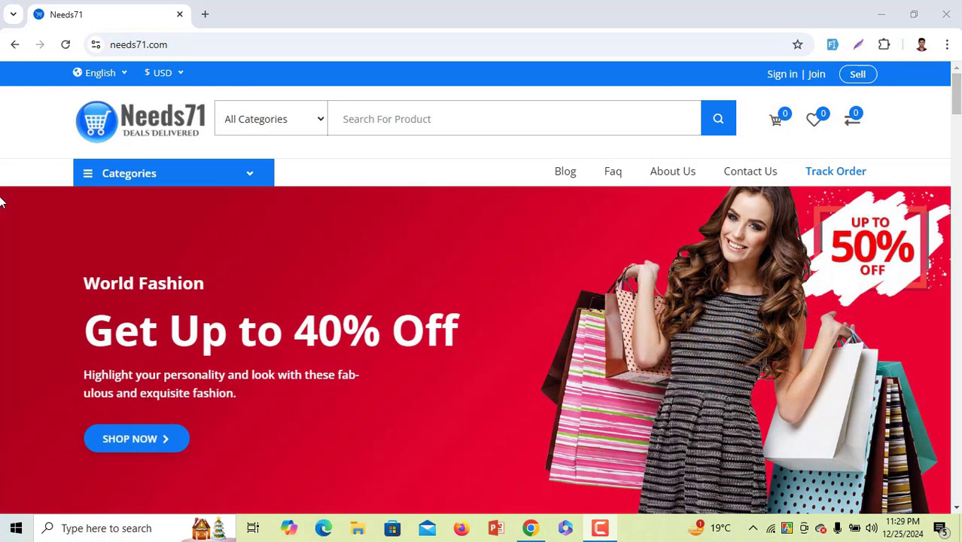
Buy the black $110 Top Rated shoes with Buy Now to reach the cart
scroll(2, 202, "down", 14)
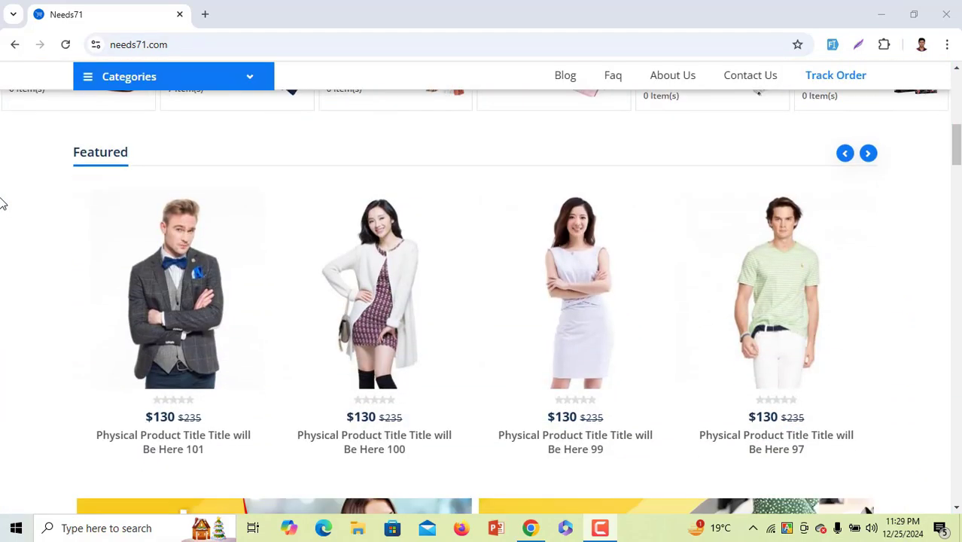
scroll(3, 201, "down", 15)
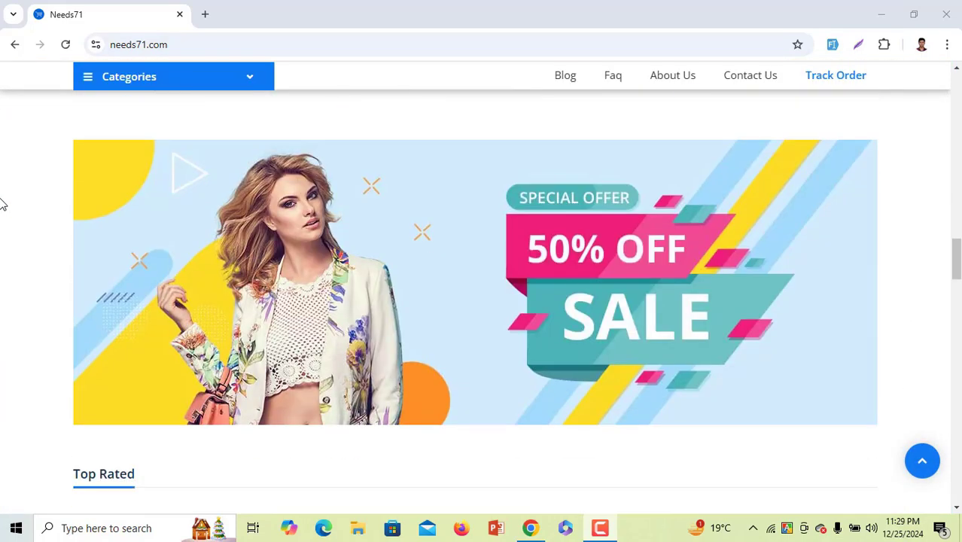
scroll(3, 202, "down", 5)
scroll(2, 200, "up", 2)
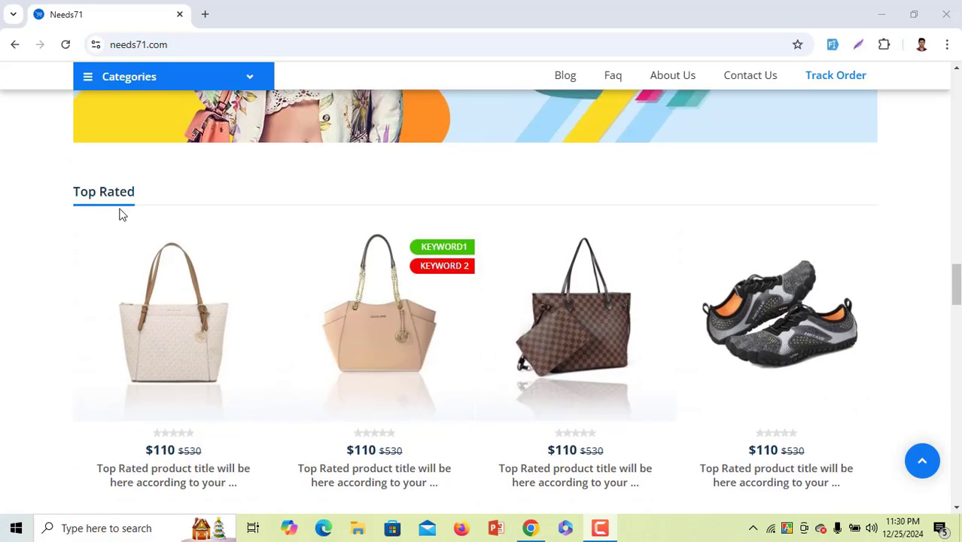
left_click_drag(73, 193, 157, 197)
scroll(155, 198, "down", 5)
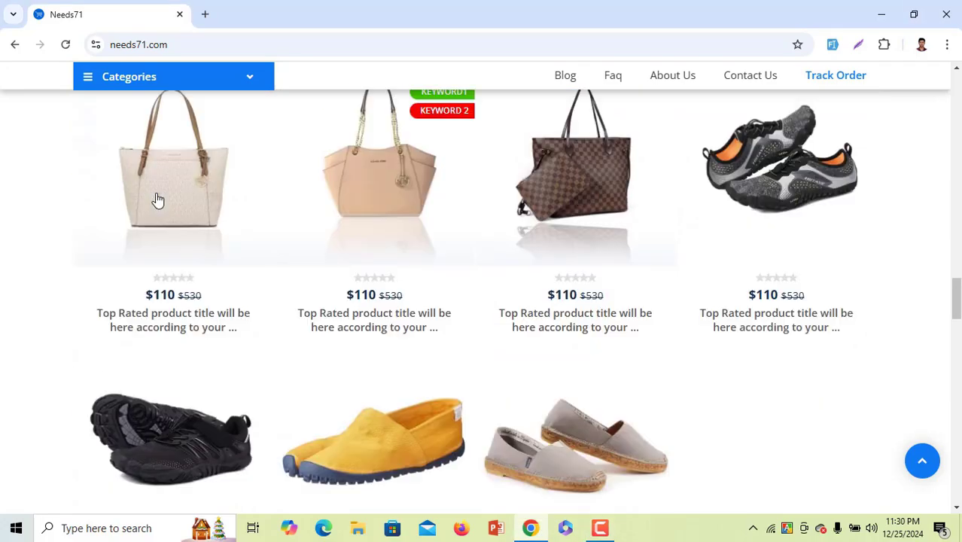
scroll(155, 199, "down", 6)
scroll(153, 198, "up", 6)
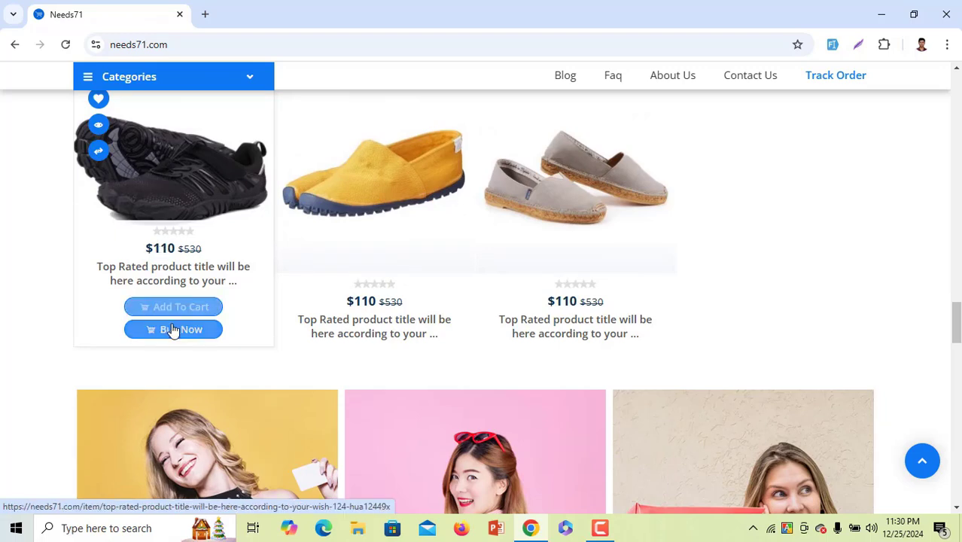
left_click(176, 328)
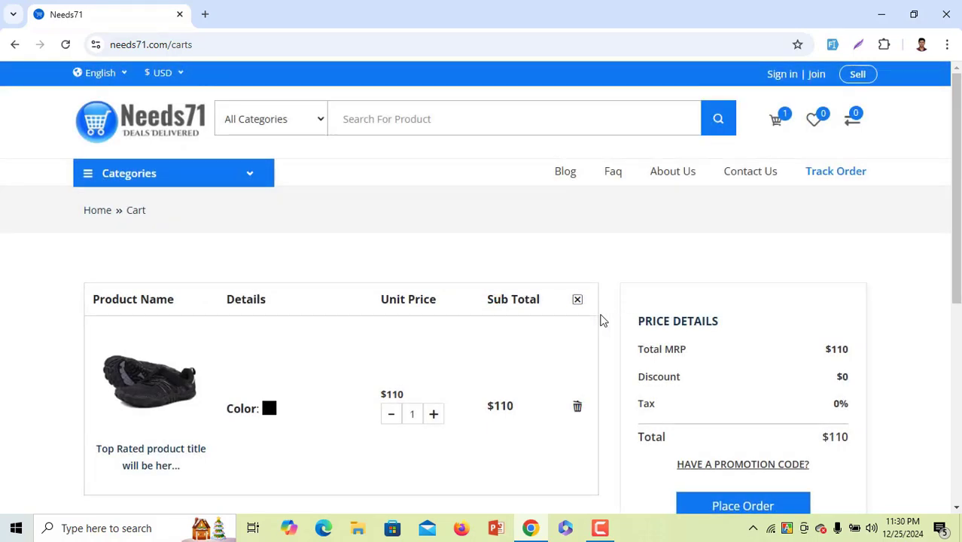
scroll(627, 365, "down", 3)
Proceed from the cart to the checkout page
left_click(700, 283)
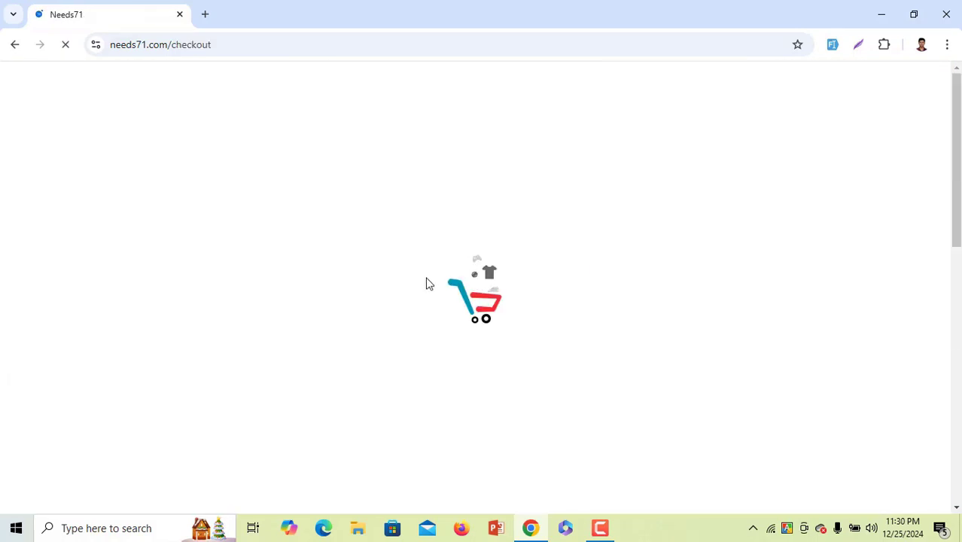
scroll(440, 313, "down", 2)
scroll(333, 320, "down", 1)
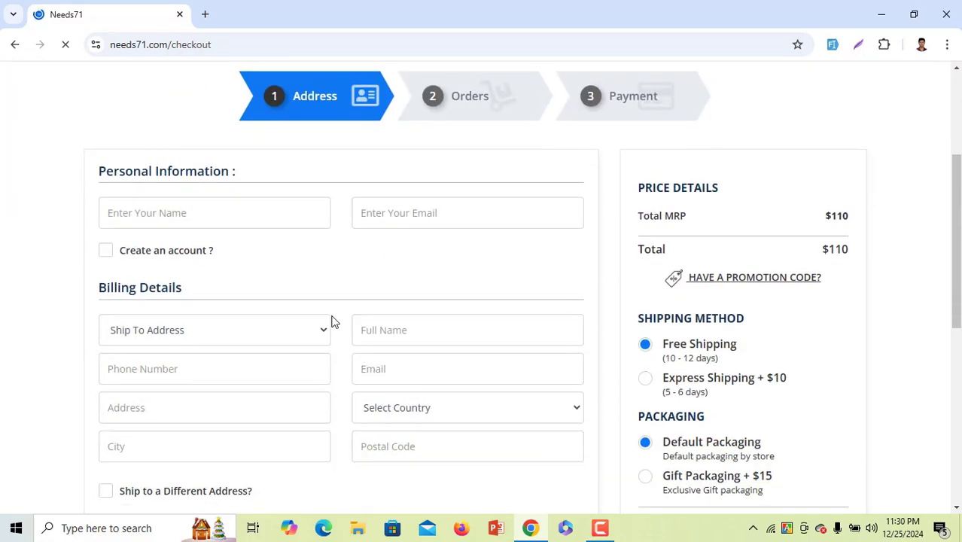
scroll(234, 188, "down", 2)
scroll(235, 188, "up", 2)
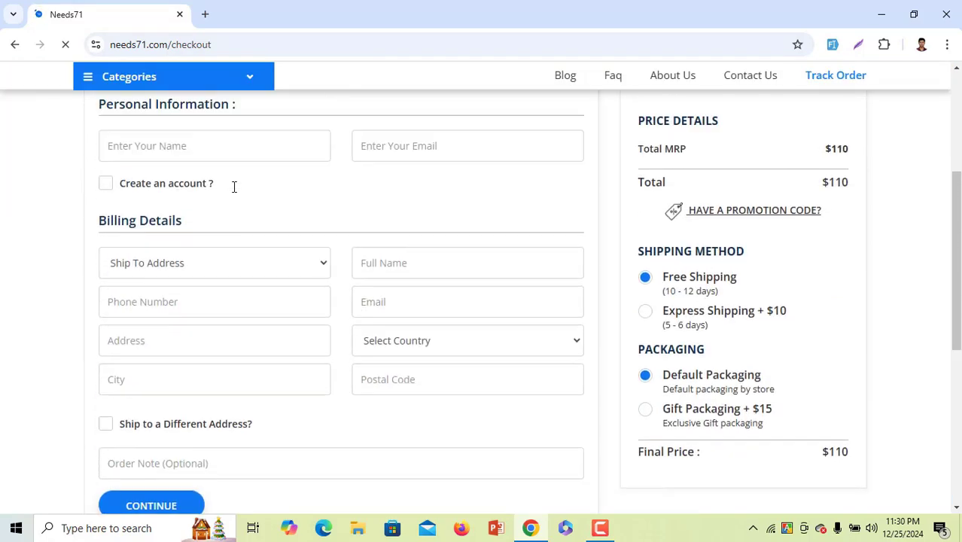
Enter the buyer's name and e-mail, editing the suggested address's name part
left_click(237, 214)
type("n")
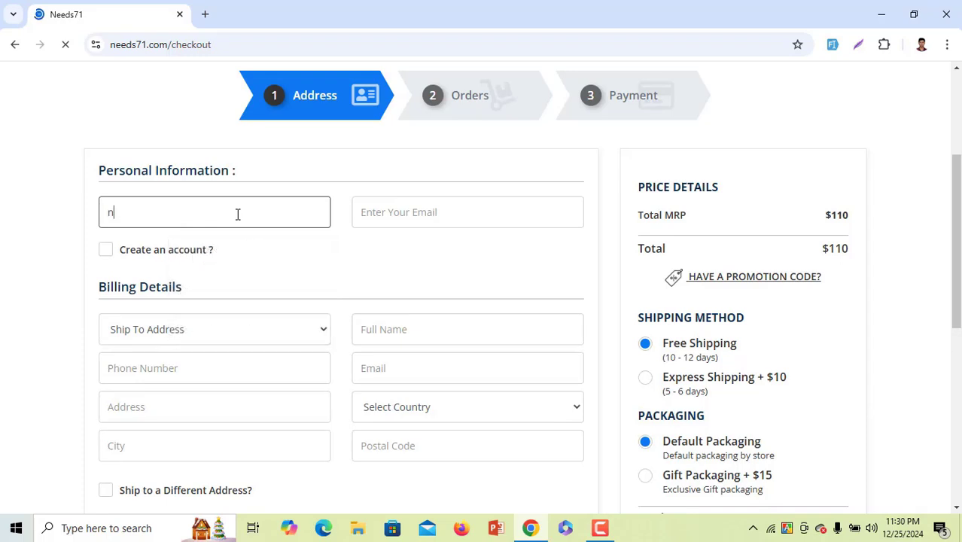
key("BackSpace")
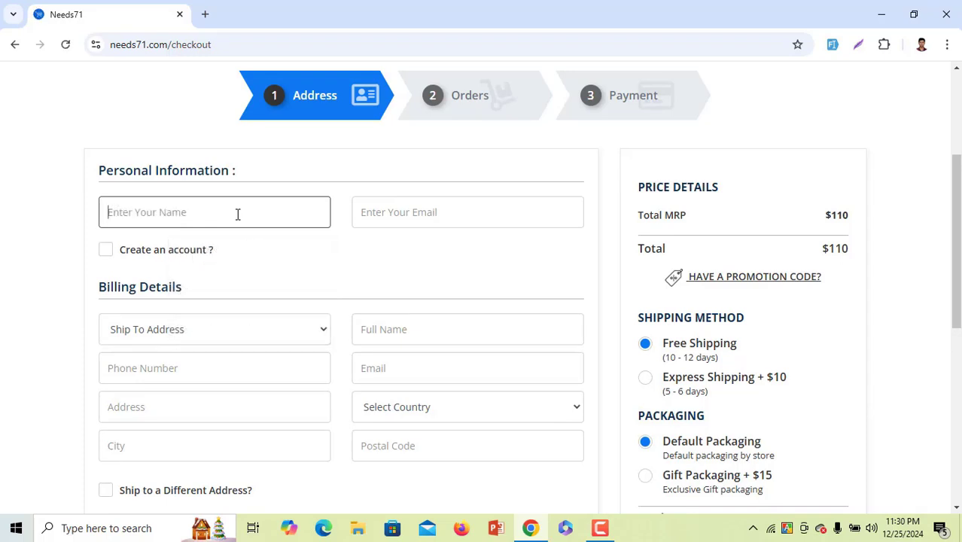
type("sojib")
left_click(394, 223)
left_click(460, 250)
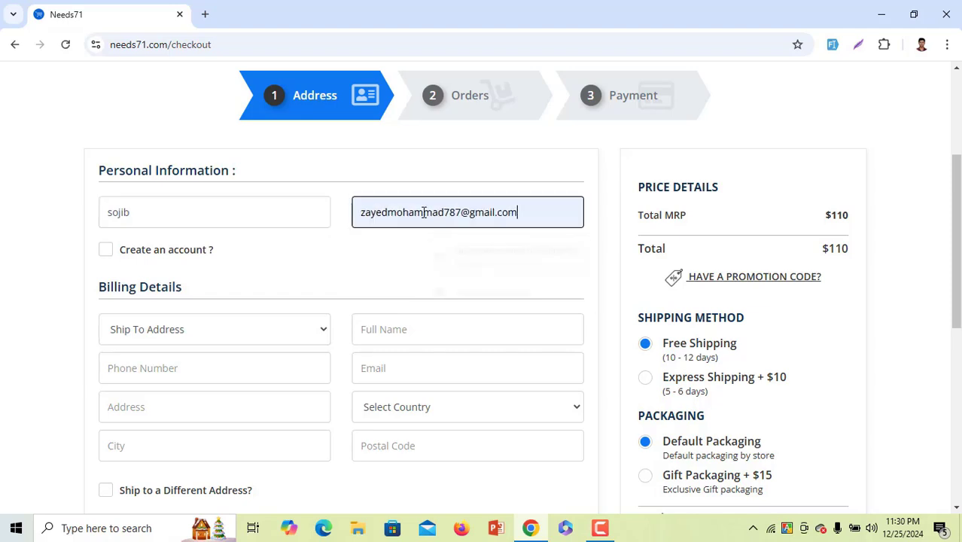
double_click(424, 213)
type("saji")
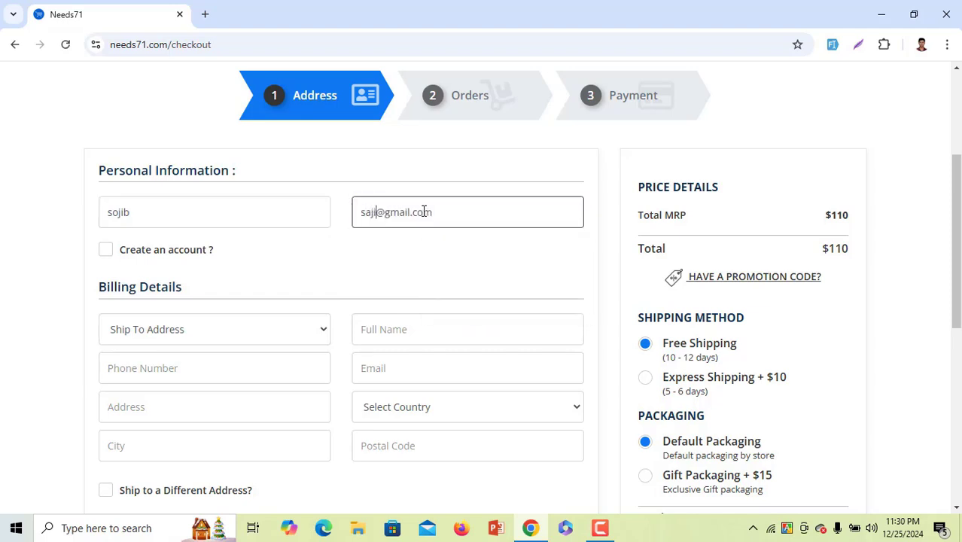
type("b")
Copy the e-mail into the billing e-mail and fill in the billing full name
scroll(391, 199, "down", 2)
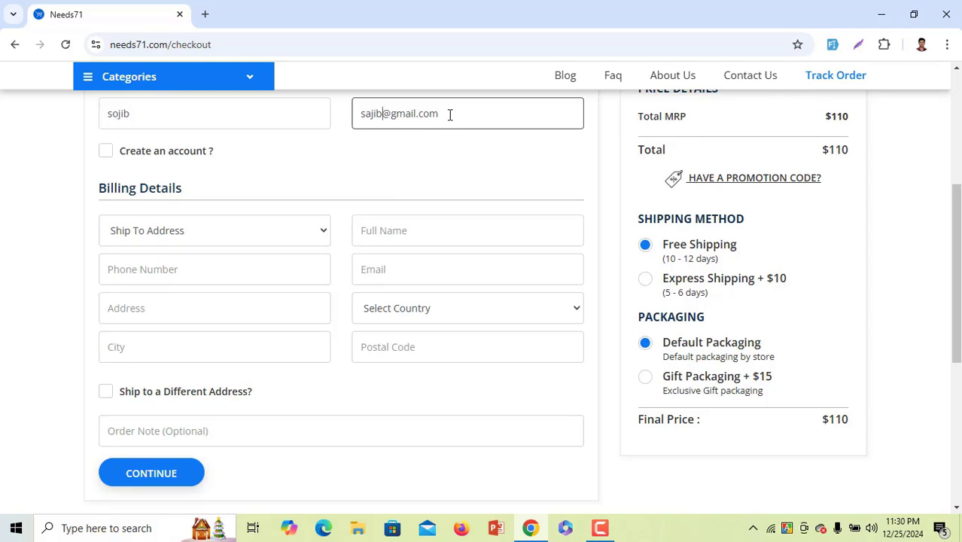
left_click_drag(449, 115, 353, 113)
key("ctrl+c")
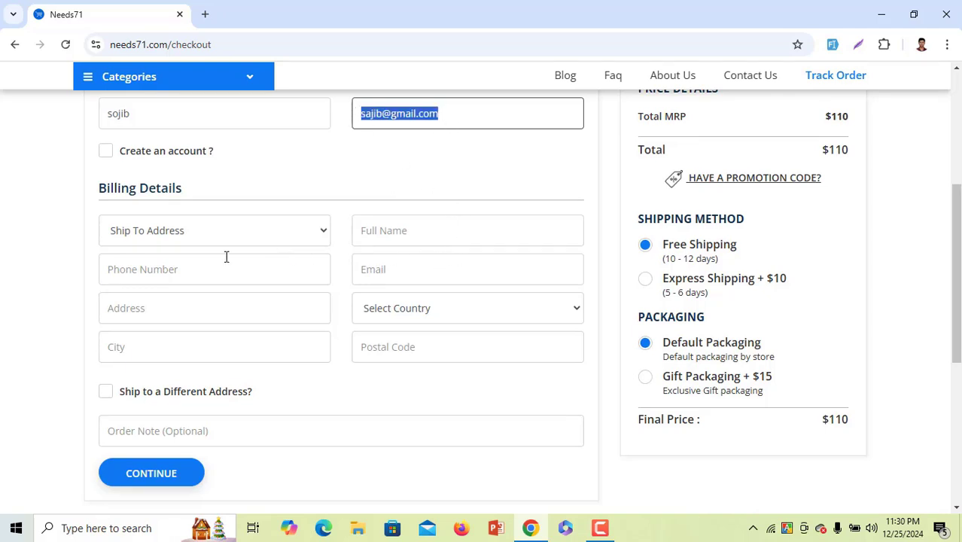
left_click(415, 263)
key("ctrl+v")
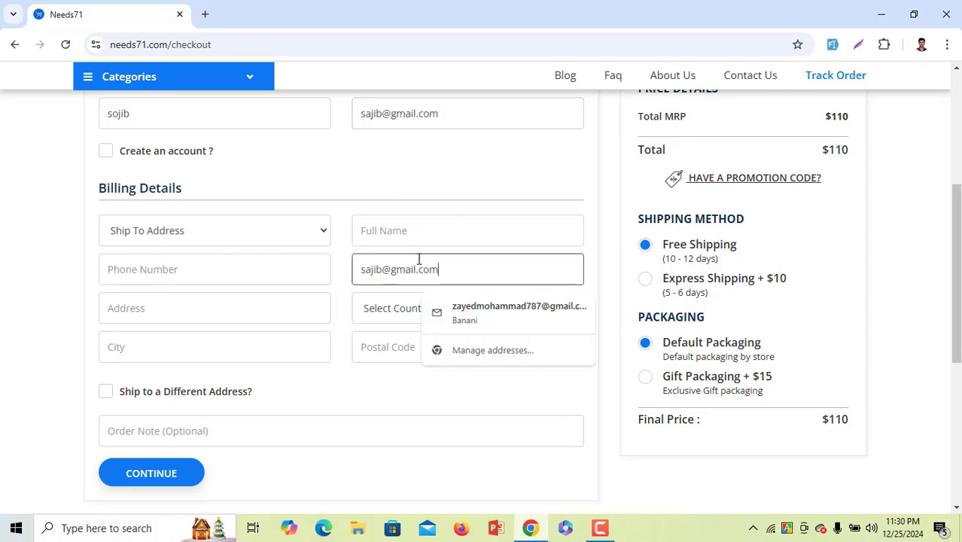
left_click(429, 240)
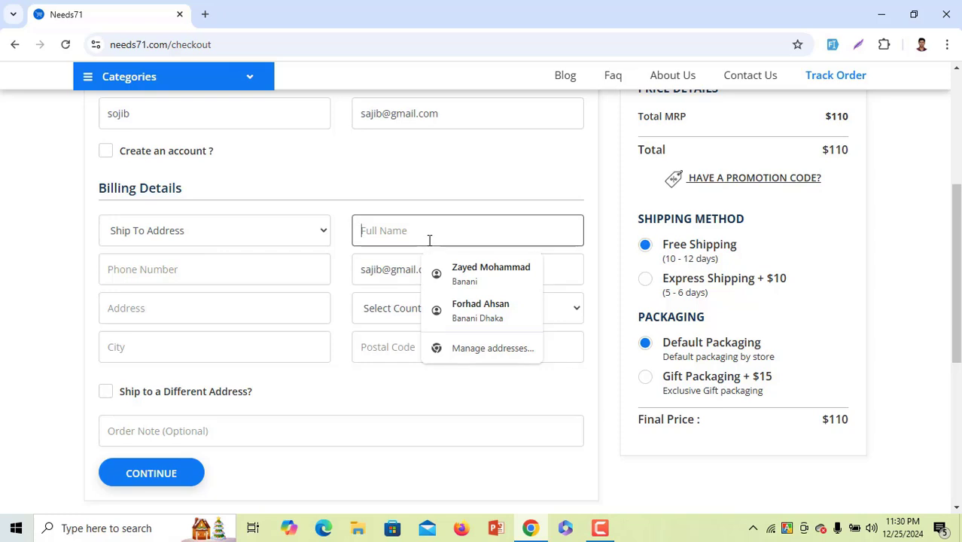
key("ctrl+v")
left_click_drag(376, 231, 487, 231)
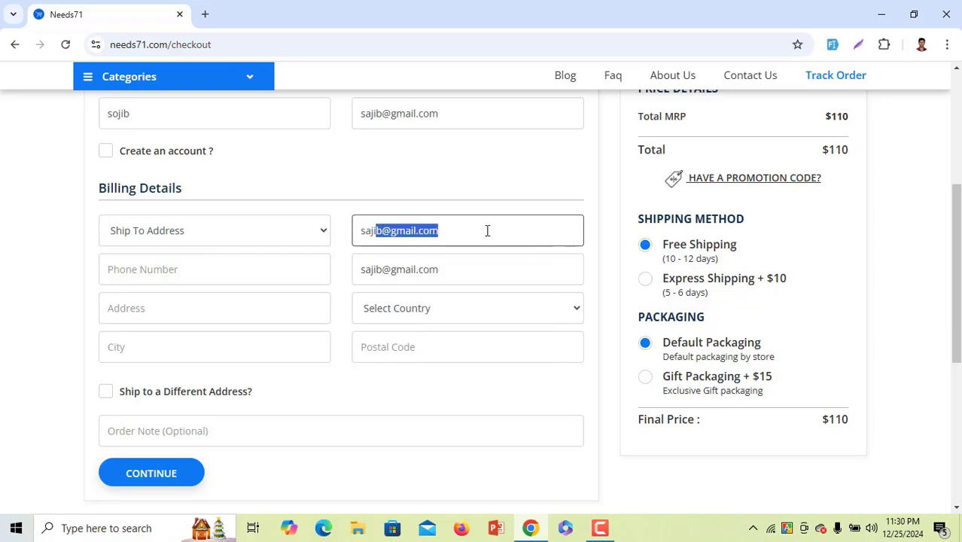
key("BackSpace")
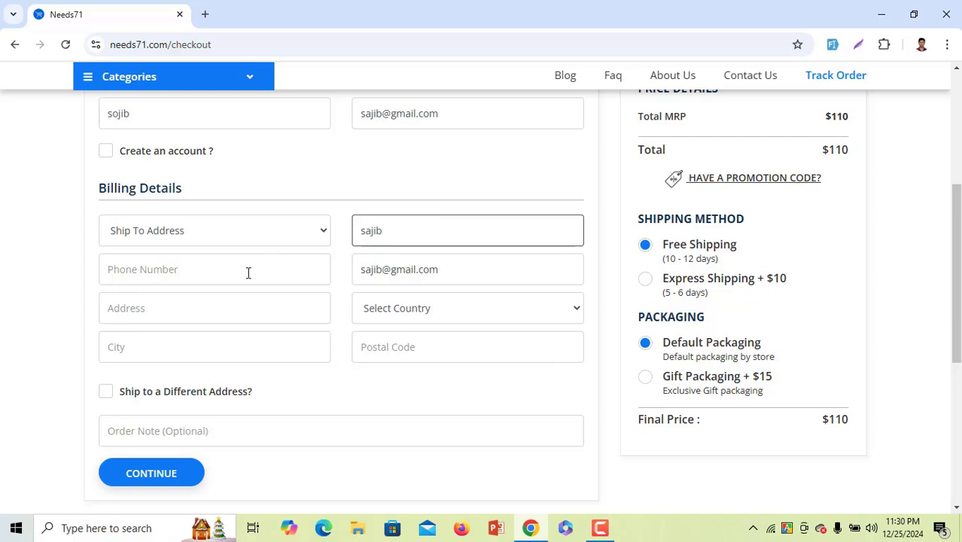
Autofill the billing address, enter the phone number, and submit the address step
left_click(248, 273)
left_click(228, 307)
left_click_drag(131, 271, 185, 272)
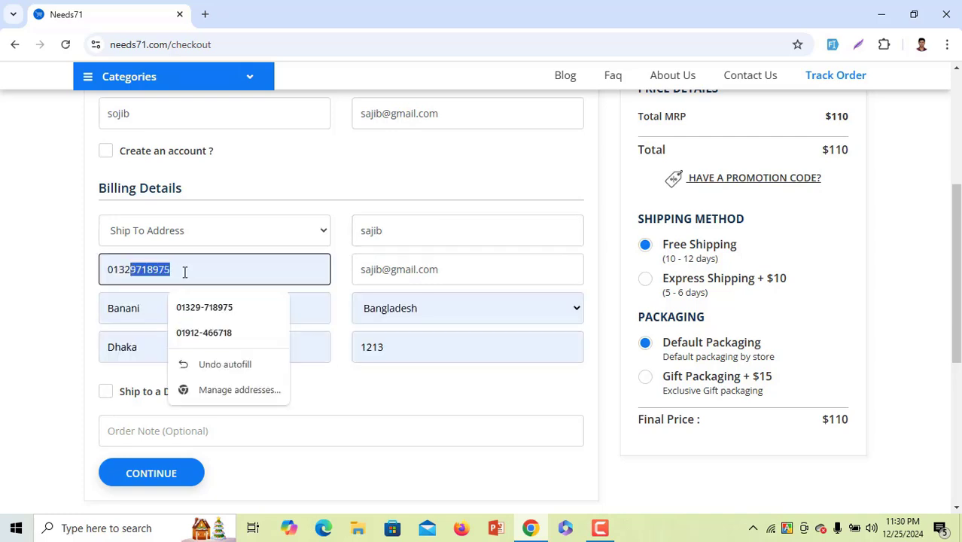
type("334443")
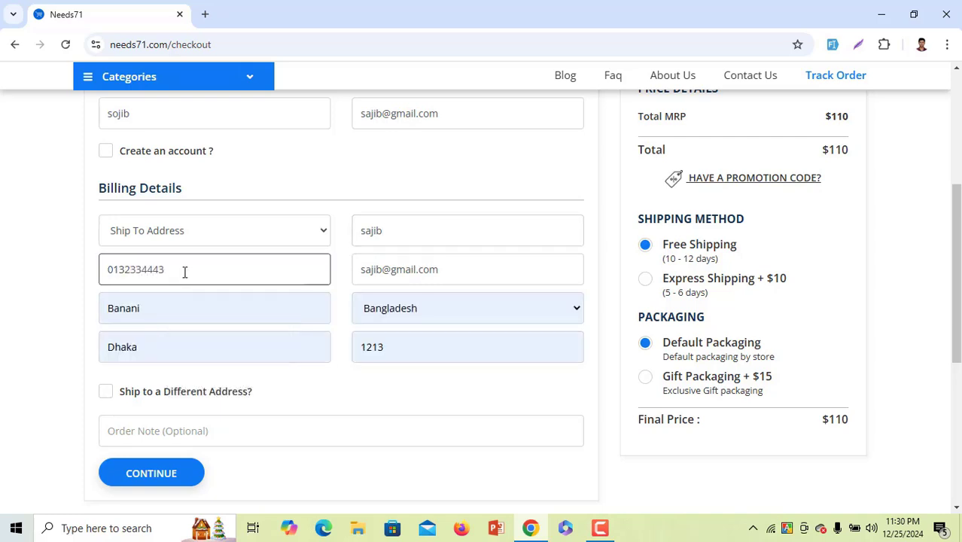
type("2")
scroll(421, 340, "up", 5)
scroll(421, 343, "down", 6)
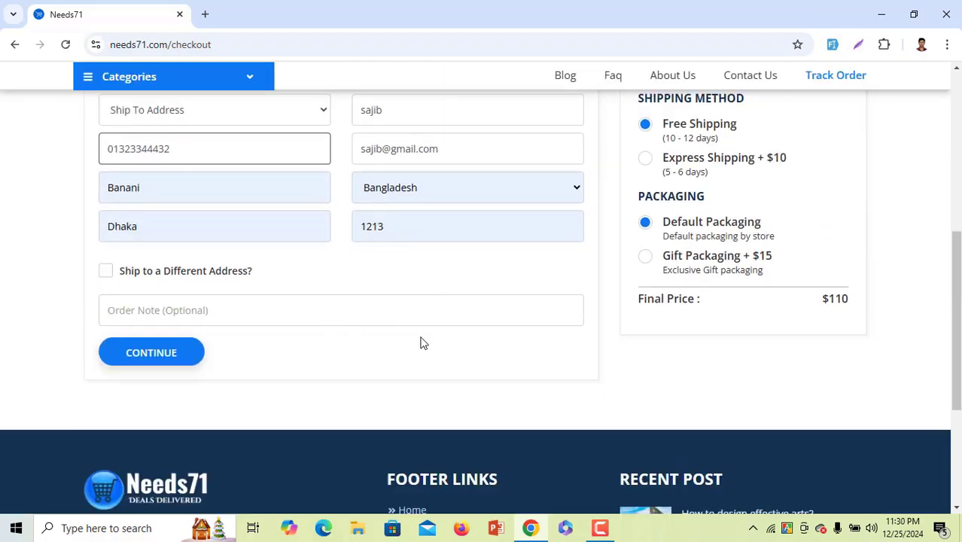
left_click(198, 331)
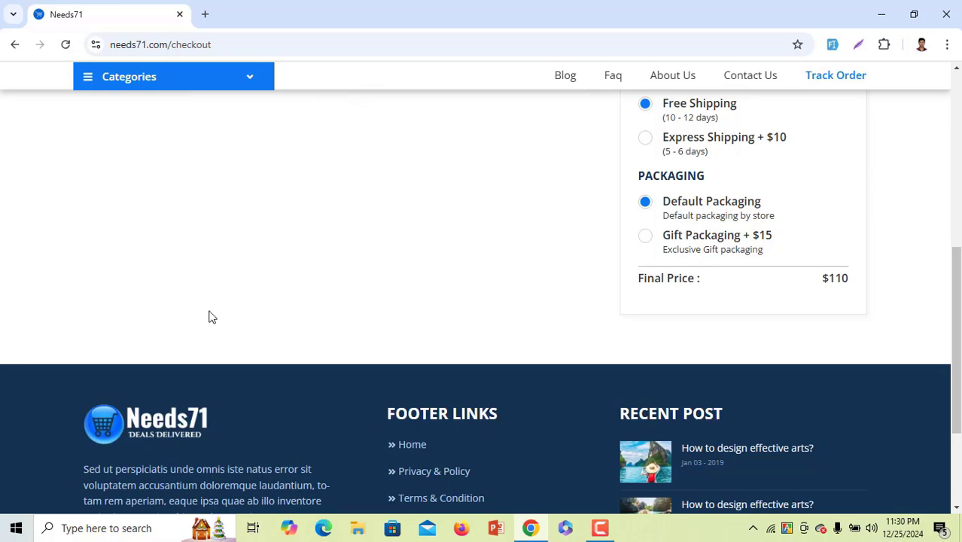
Confirm the shoe order, choose Cash On Delivery payment and place the order
scroll(245, 279, "up", 3)
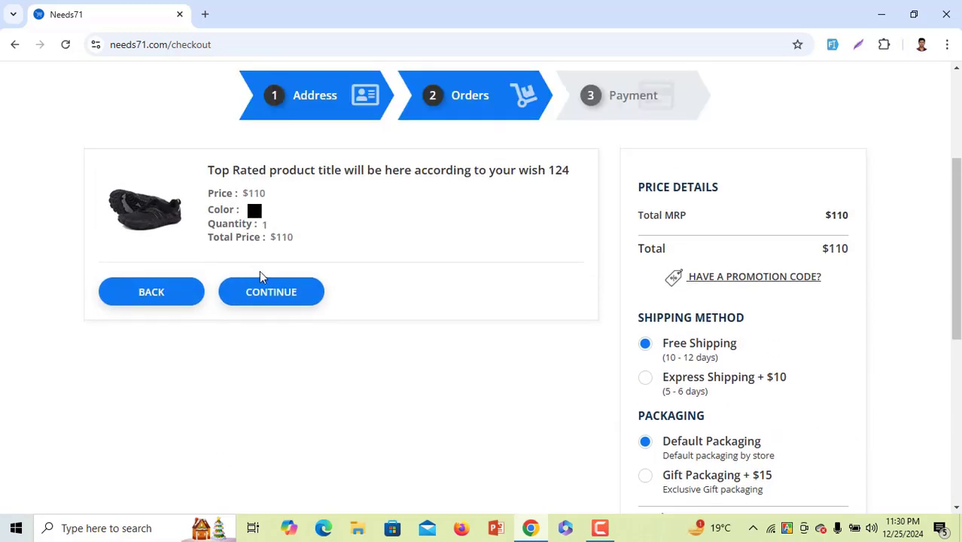
left_click(292, 306)
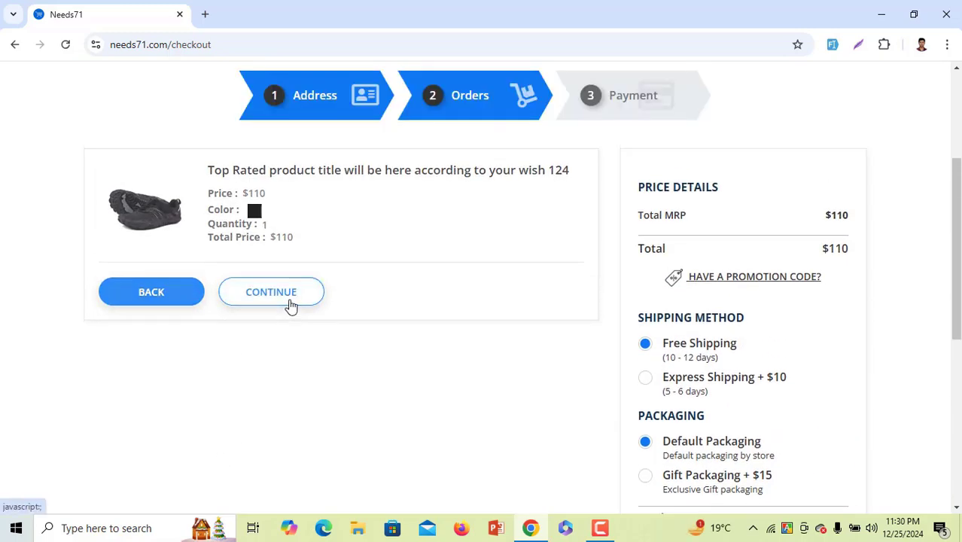
scroll(316, 305, "down", 1)
scroll(280, 321, "down", 3)
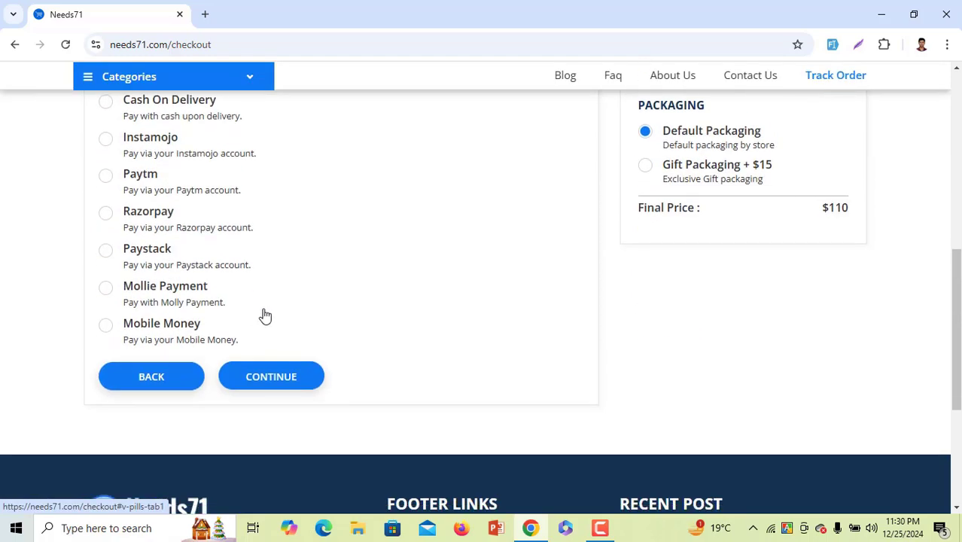
scroll(264, 316, "up", 2)
left_click(196, 260)
scroll(328, 263, "down", 2)
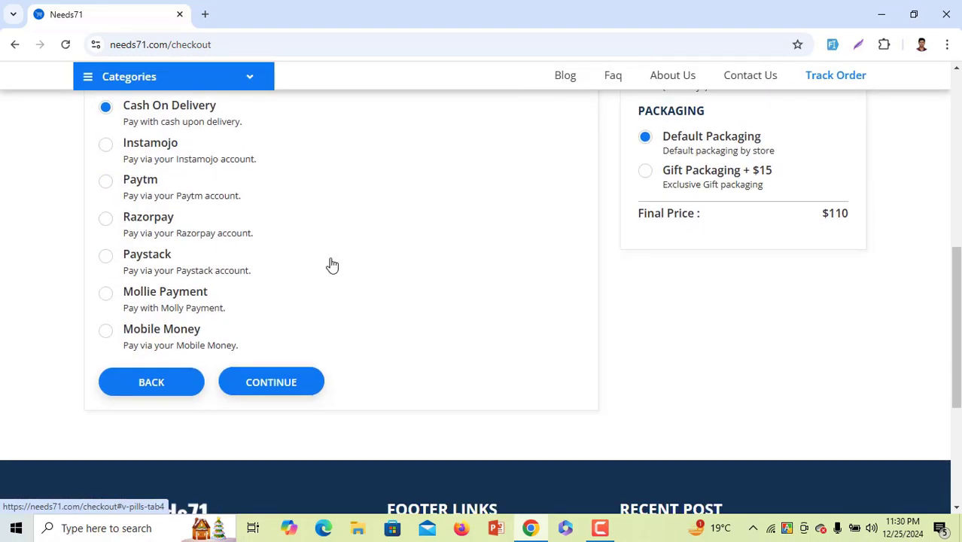
left_click(304, 384)
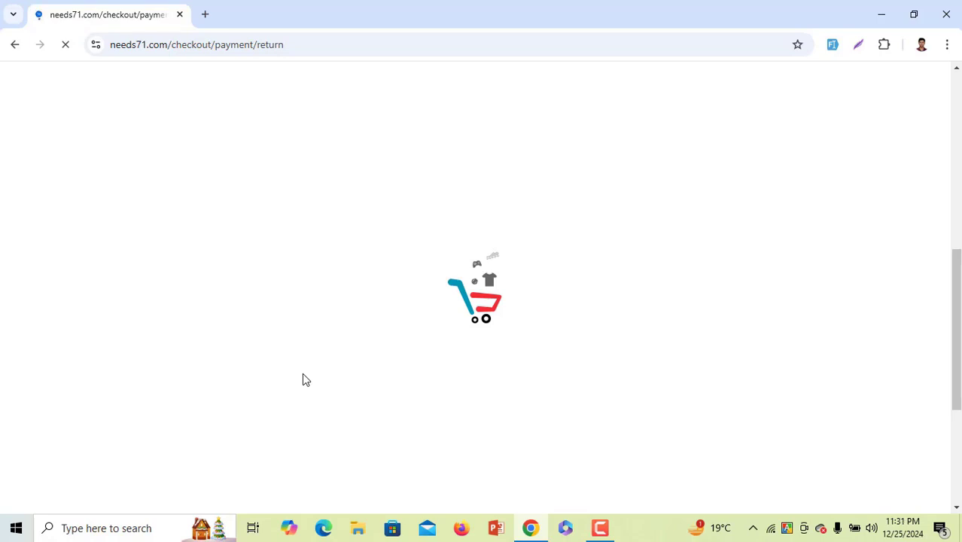
Review the Thank You page and its order number, then return to the homepage
scroll(314, 365, "down", 2)
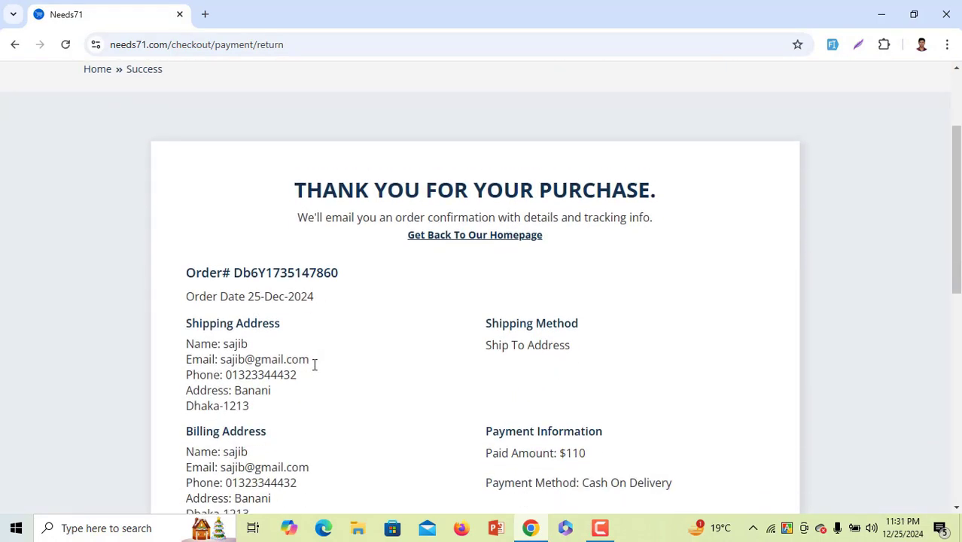
scroll(314, 365, "down", 1)
left_click_drag(230, 201, 343, 209)
scroll(342, 209, "down", 5)
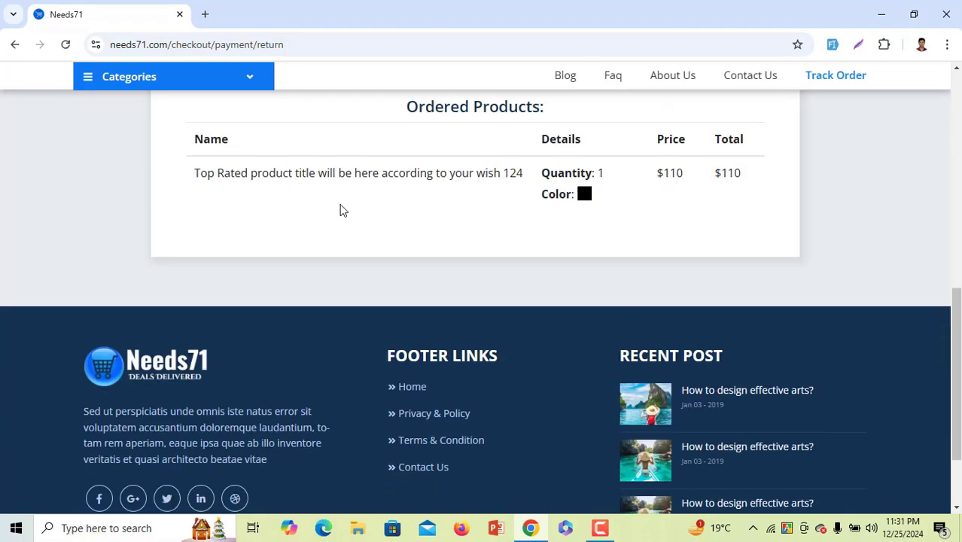
scroll(459, 207, "up", 6)
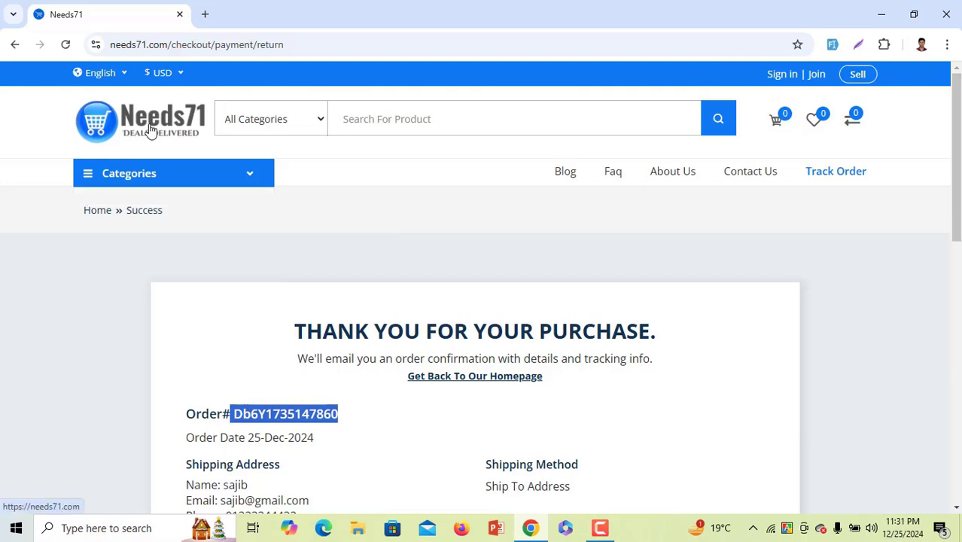
left_click(150, 131)
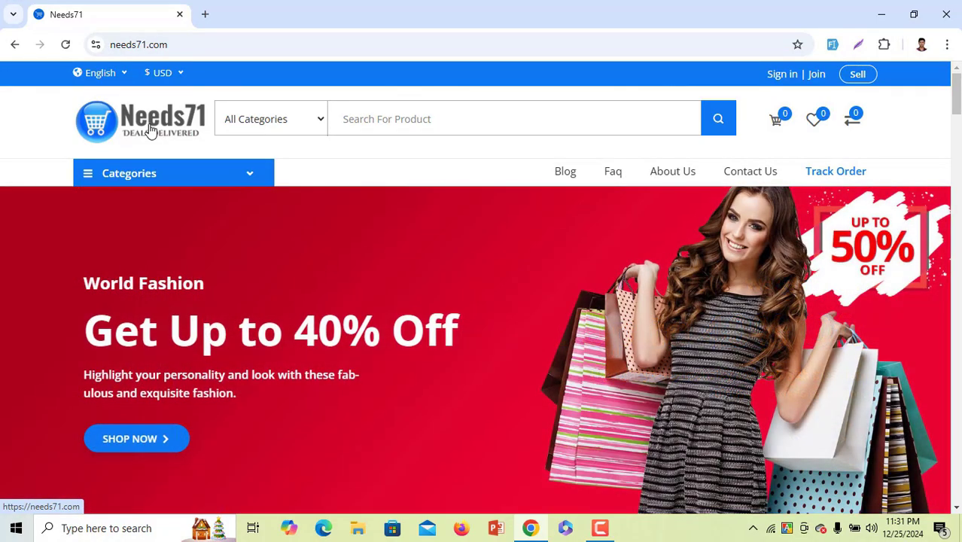
Switch the shop currency to BDT and scroll through the product prices
scroll(155, 141, "down", 5)
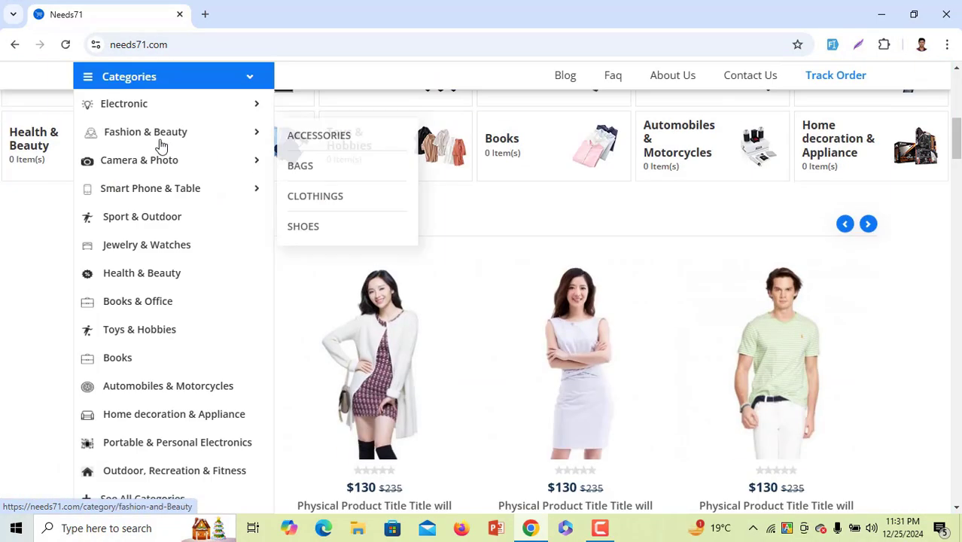
scroll(609, 334, "down", 5)
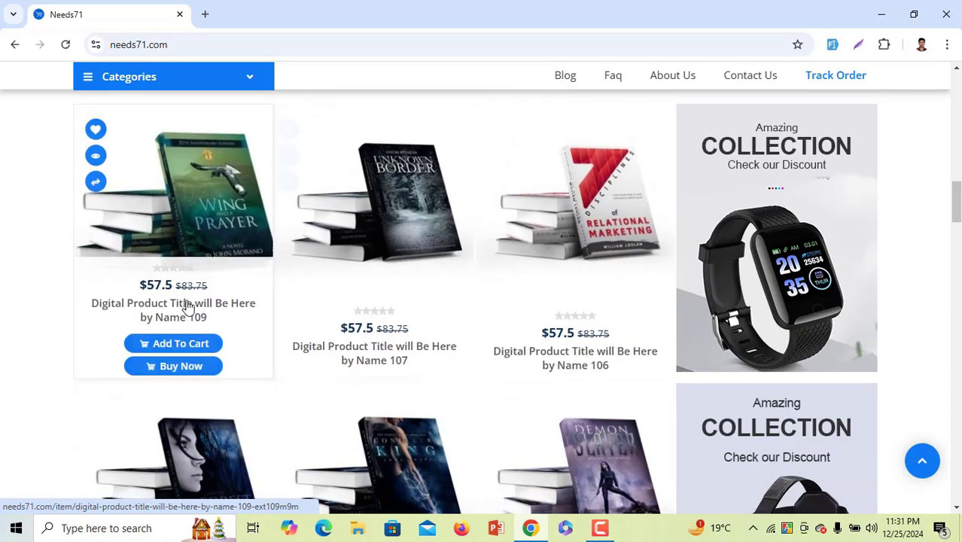
scroll(188, 307, "down", 3)
scroll(181, 271, "up", 15)
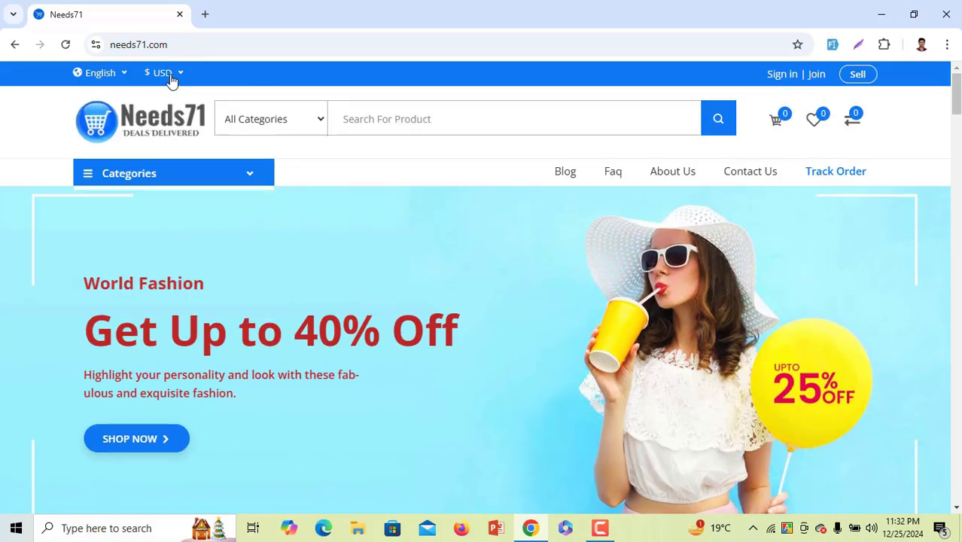
left_click(172, 76)
left_click(174, 125)
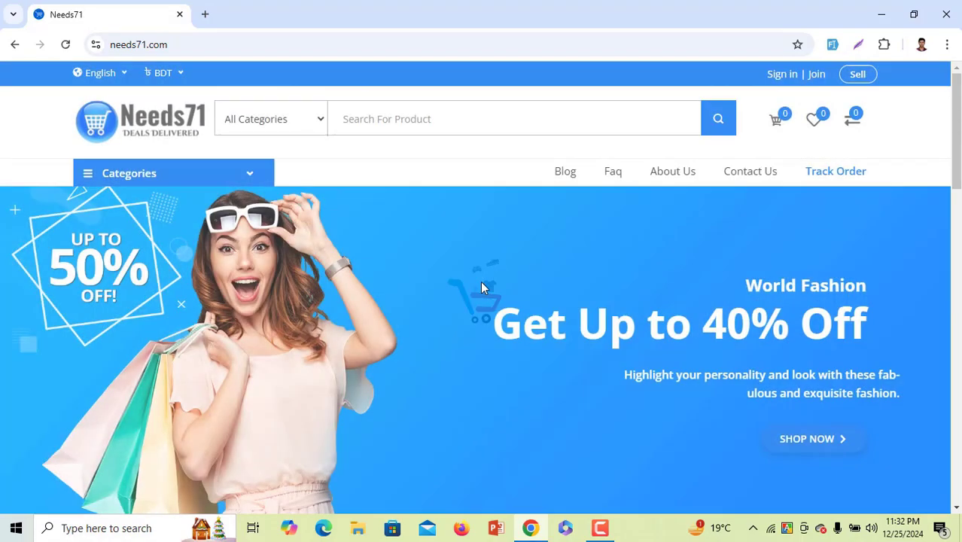
scroll(482, 288, "down", 6)
scroll(482, 288, "down", 5)
scroll(483, 284, "up", 2)
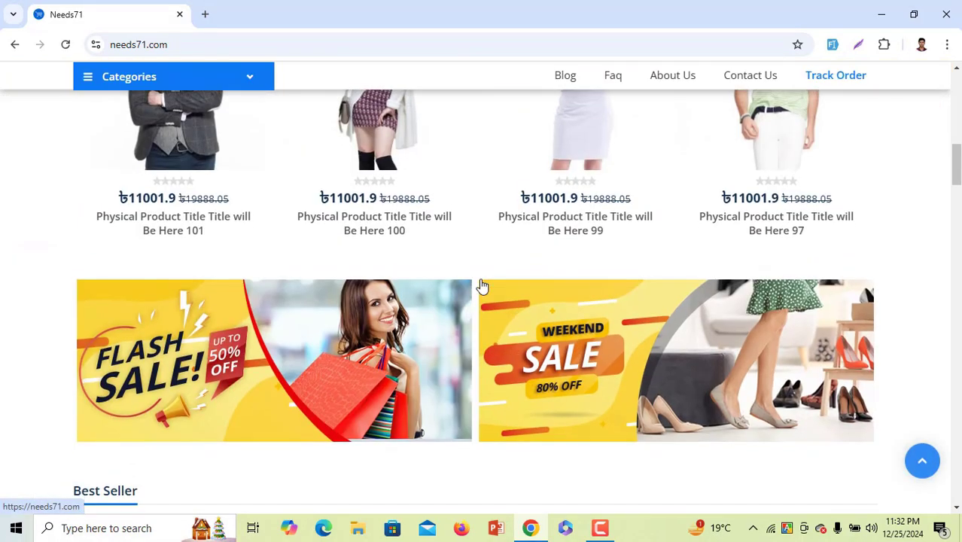
scroll(483, 283, "down", 5)
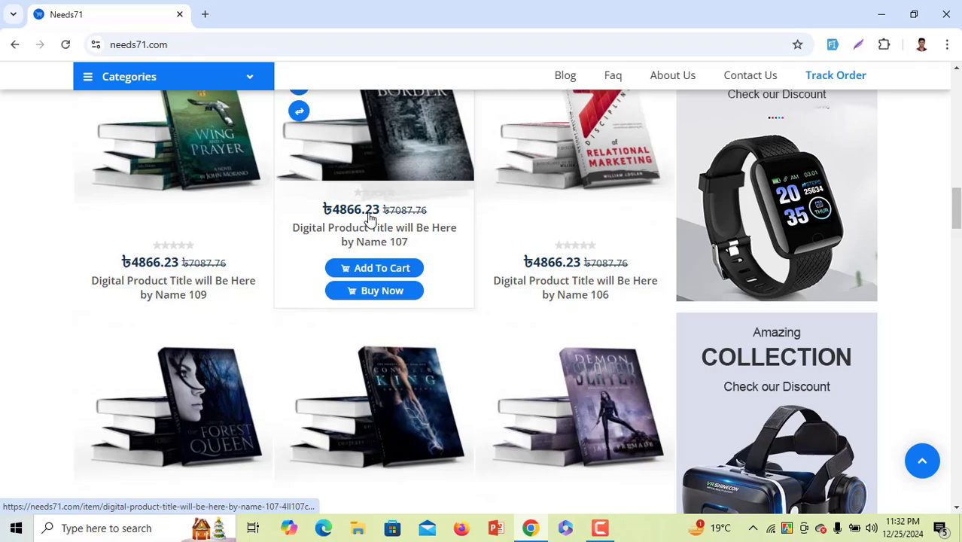
scroll(369, 216, "up", 10)
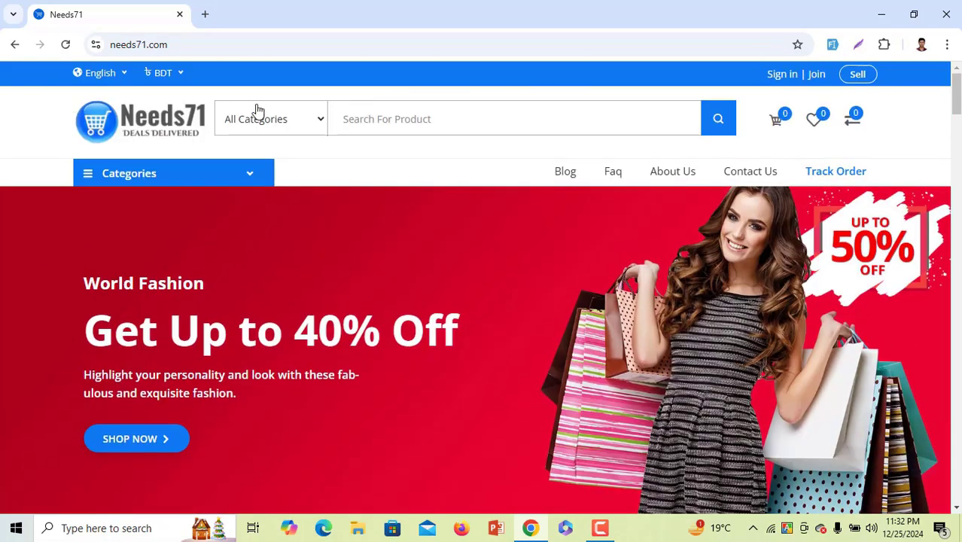
Switch the currency to EUR and check the euro prices such as €51.18
left_click(161, 73)
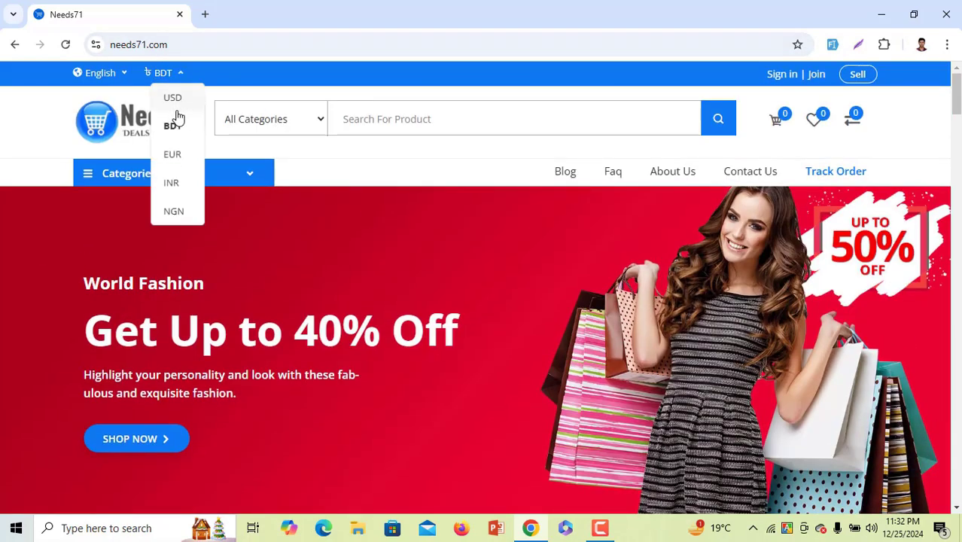
left_click(175, 154)
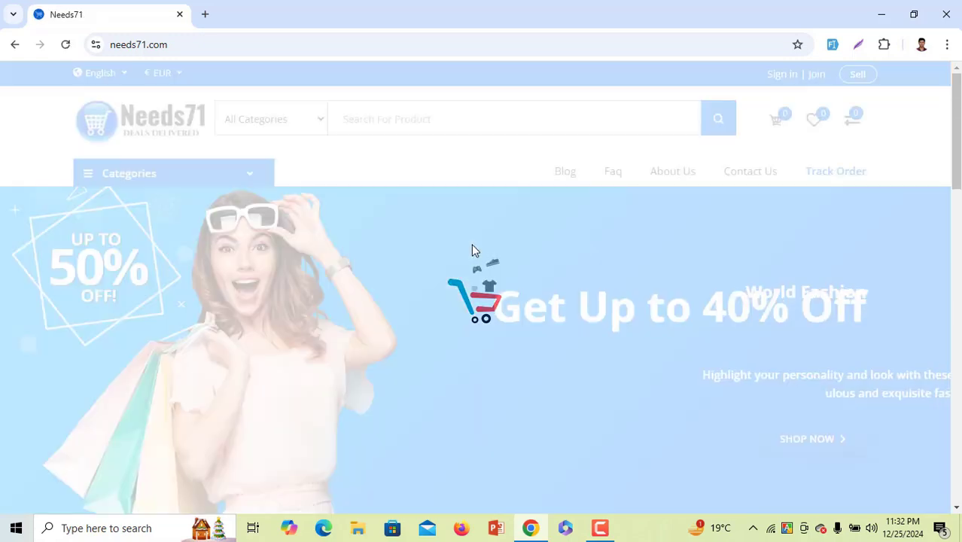
scroll(471, 243, "down", 5)
scroll(472, 248, "down", 10)
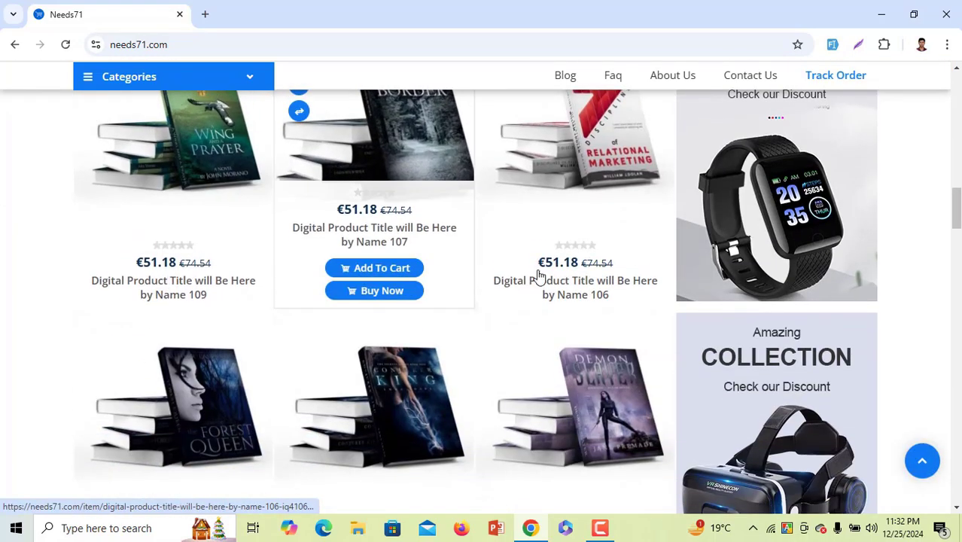
scroll(533, 314, "up", 15)
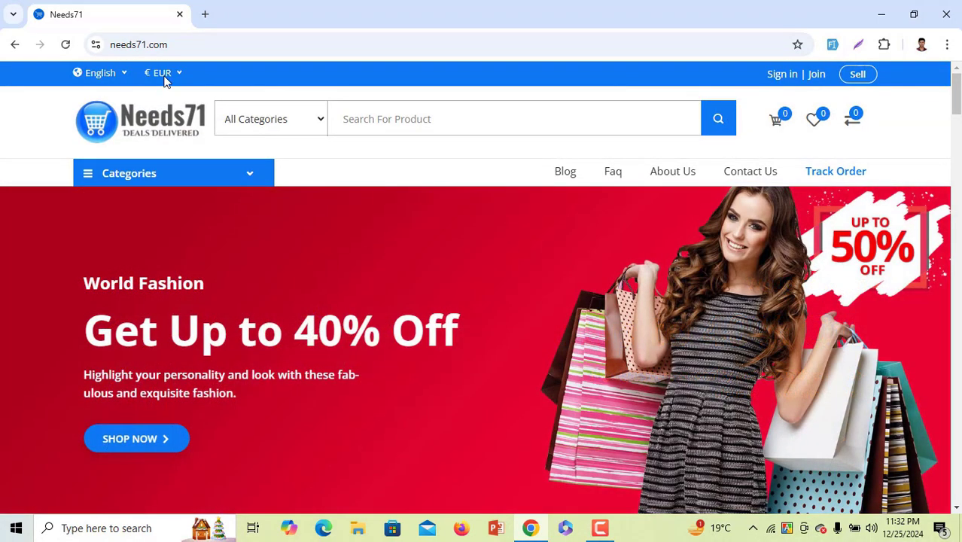
Keep EUR as currency, go to the sign-in page and show the Register form
left_click(164, 75)
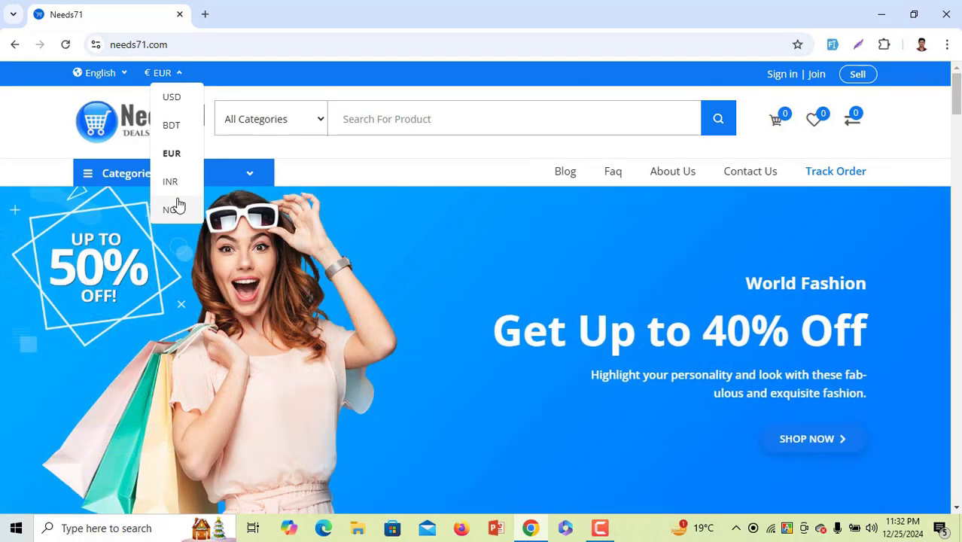
left_click(356, 83)
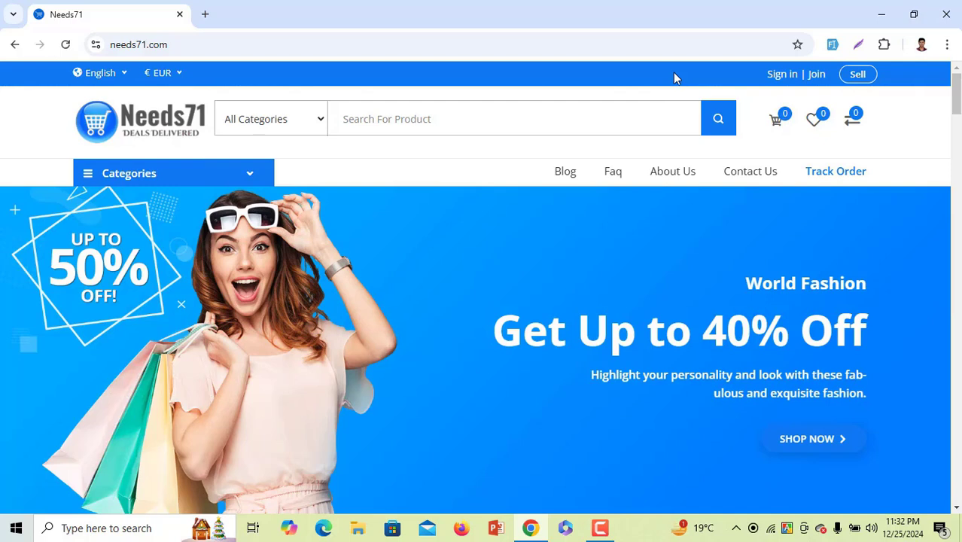
left_click(796, 79)
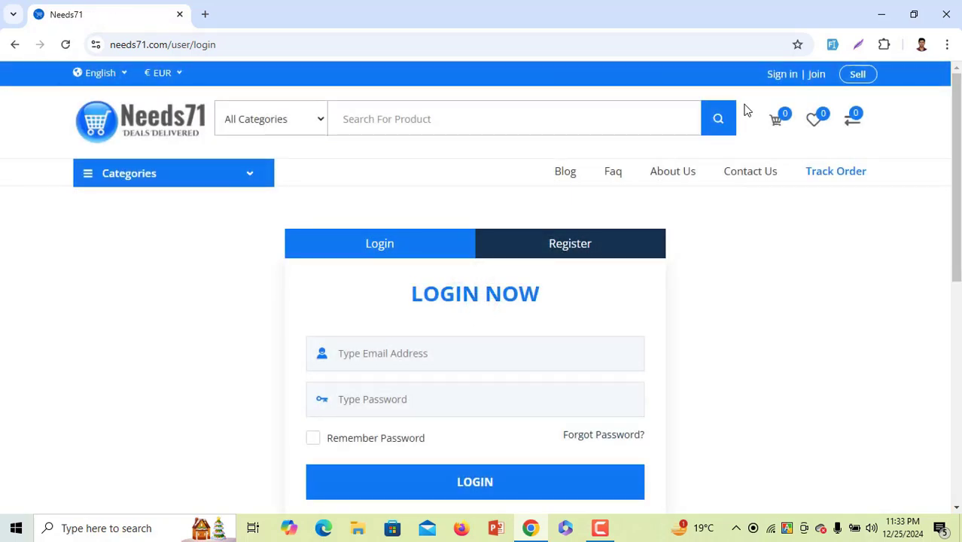
scroll(366, 306, "down", 2)
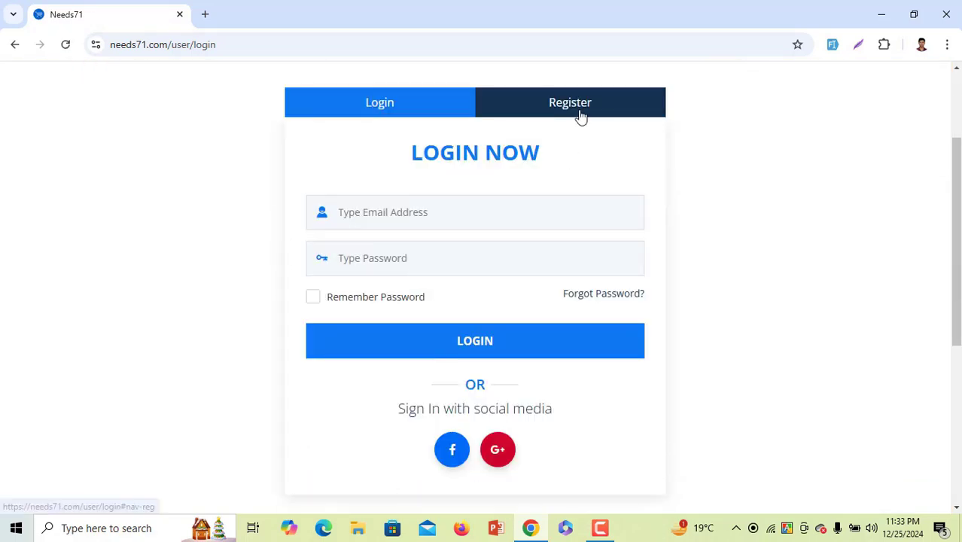
left_click(579, 114)
scroll(401, 308, "down", 3)
Bring up the signup form and enter the customer's full name
scroll(400, 305, "up", 5)
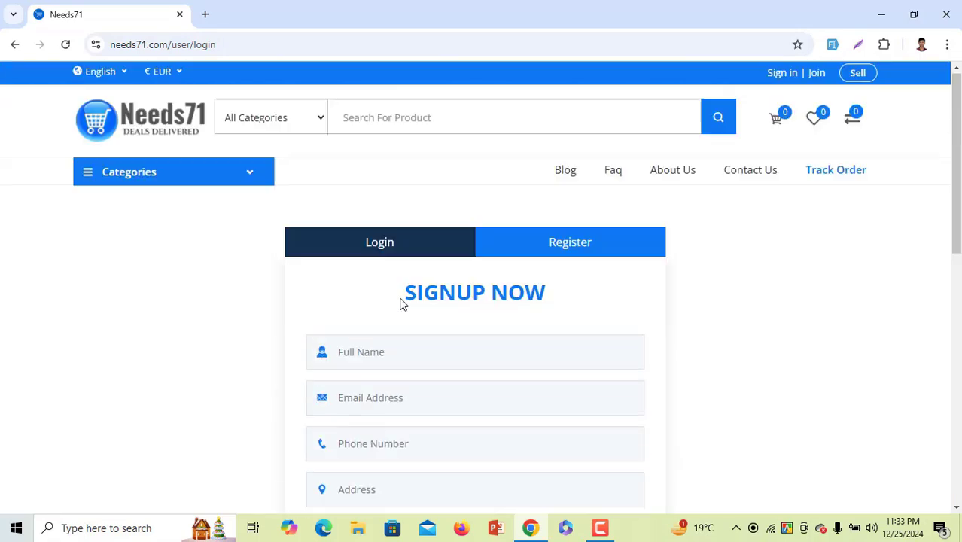
left_click(439, 247)
left_click(537, 252)
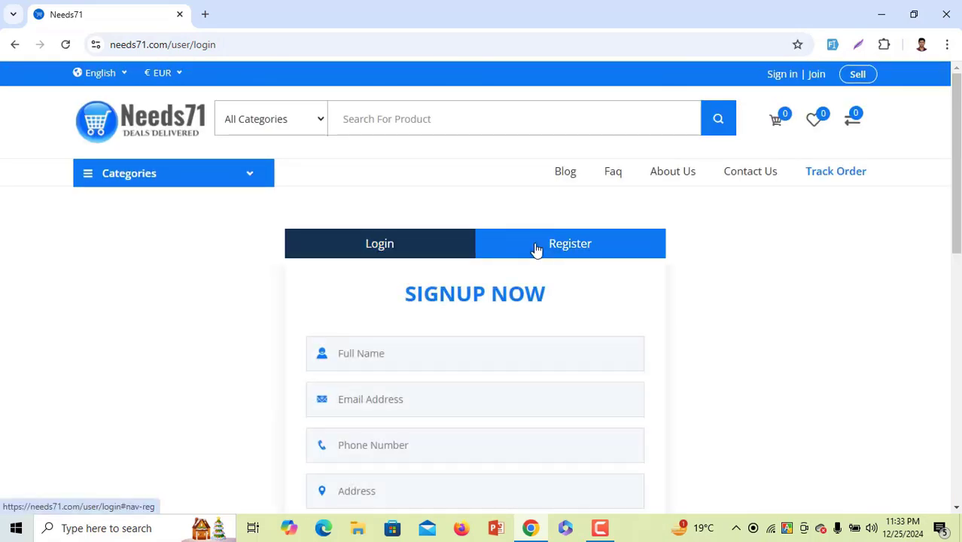
scroll(489, 226, "down", 3)
left_click(447, 156)
type("sa")
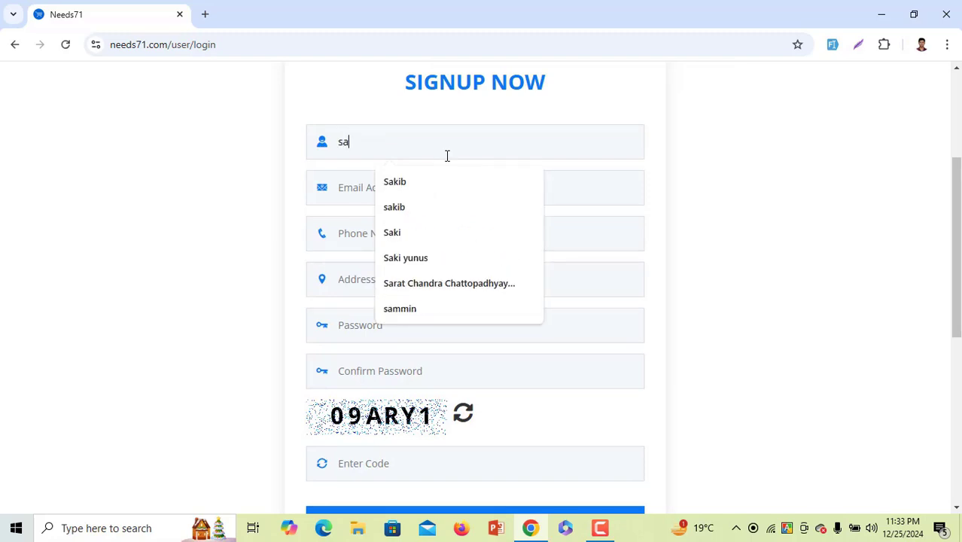
type("jji")
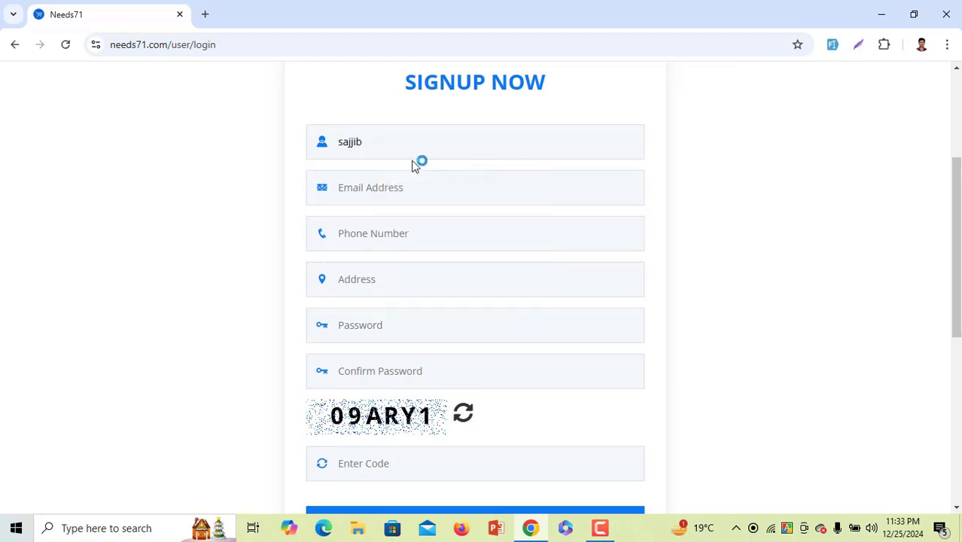
type("b")
left_click_drag(410, 147, 301, 140)
Autofill saved contact details, then edit the e-mail's name part and the phone's last digits
left_click(414, 198)
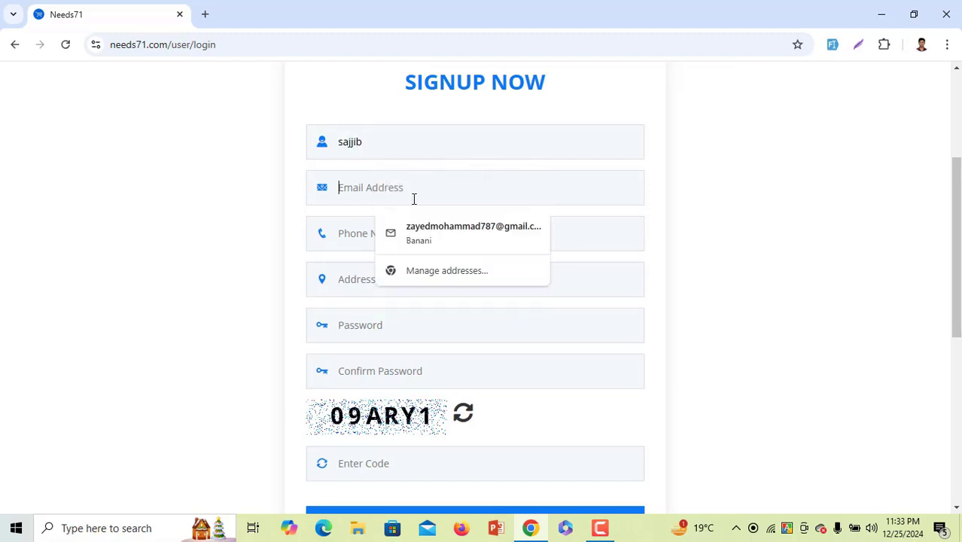
left_click(427, 227)
double_click(393, 187)
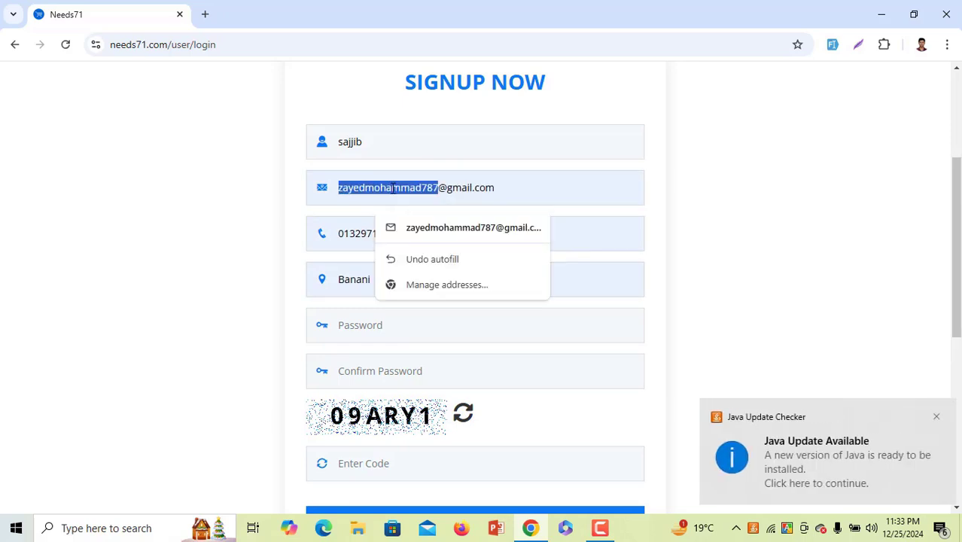
type("sajjib")
left_click_drag(409, 235, 383, 236)
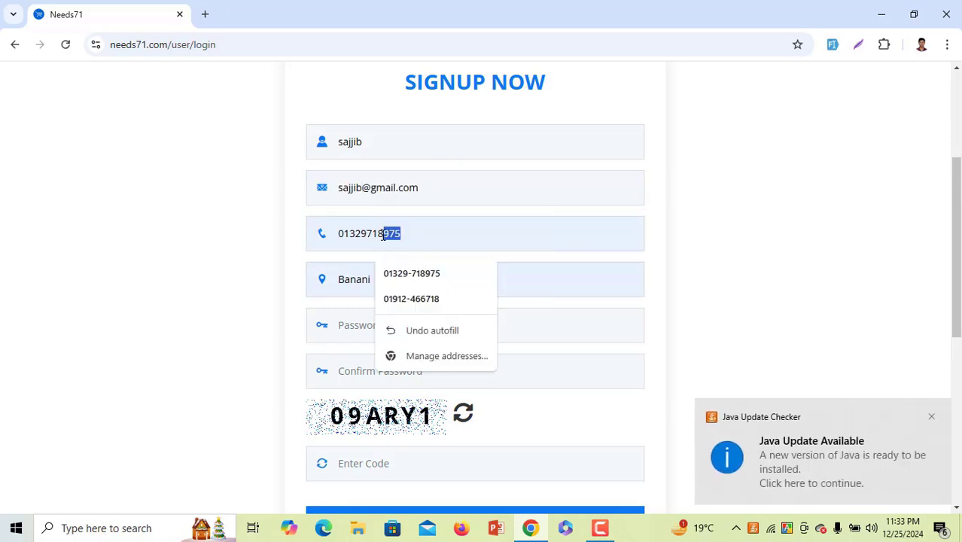
type("999")
Fill in the address and password, and type the shown verification code
left_click(386, 286)
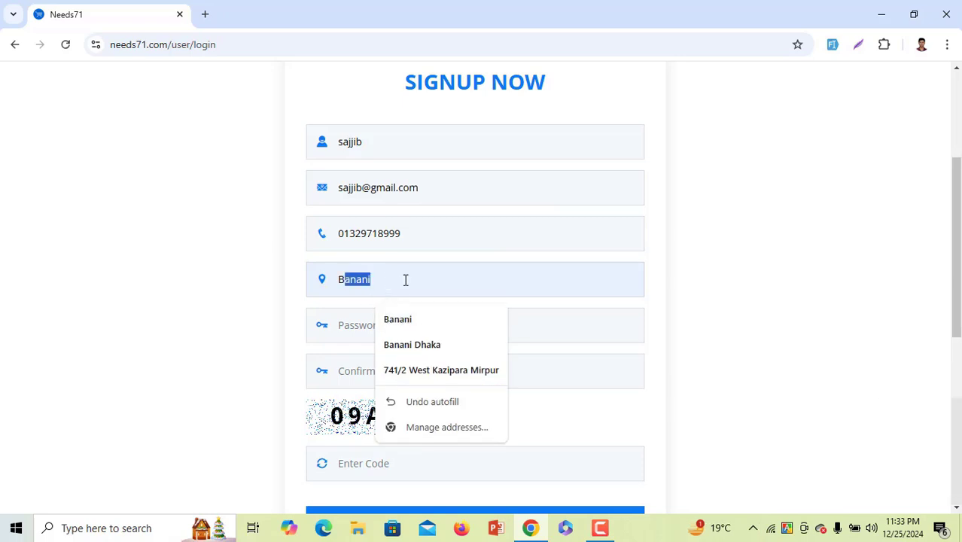
left_click(372, 332)
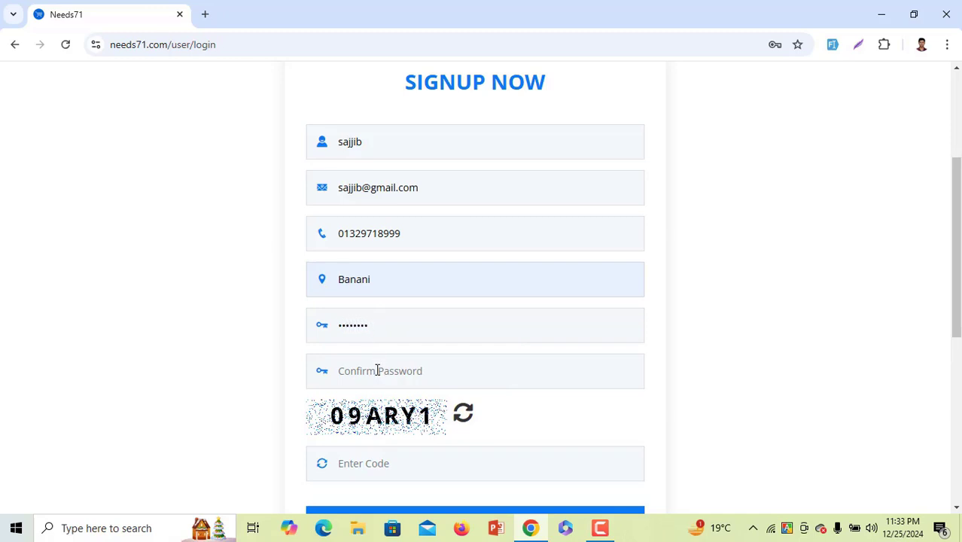
type("1")
left_click(392, 472)
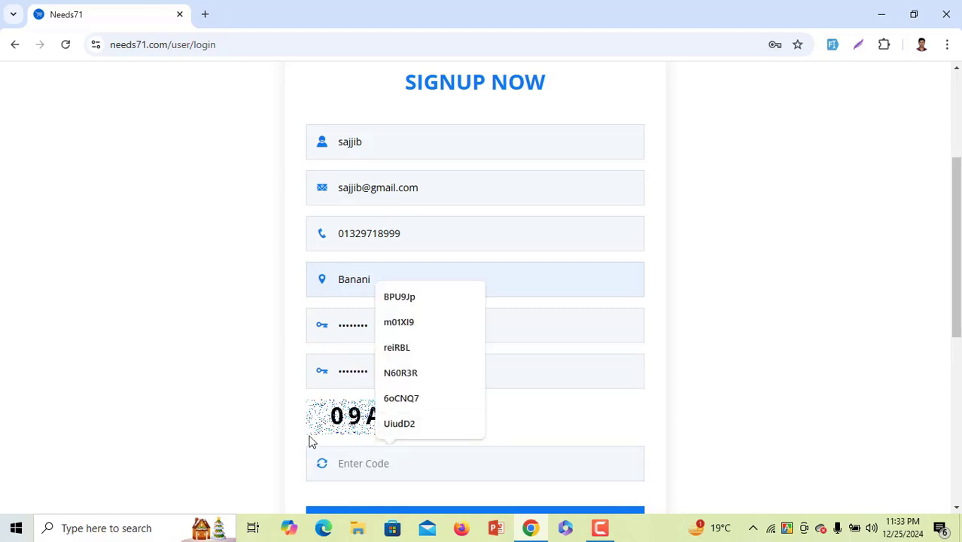
type("09ARY1")
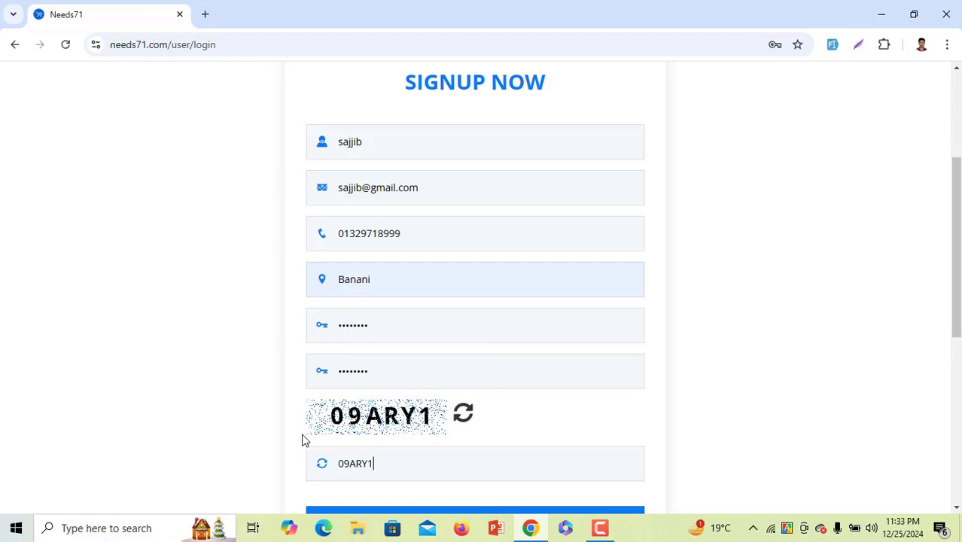
scroll(305, 440, "down", 2)
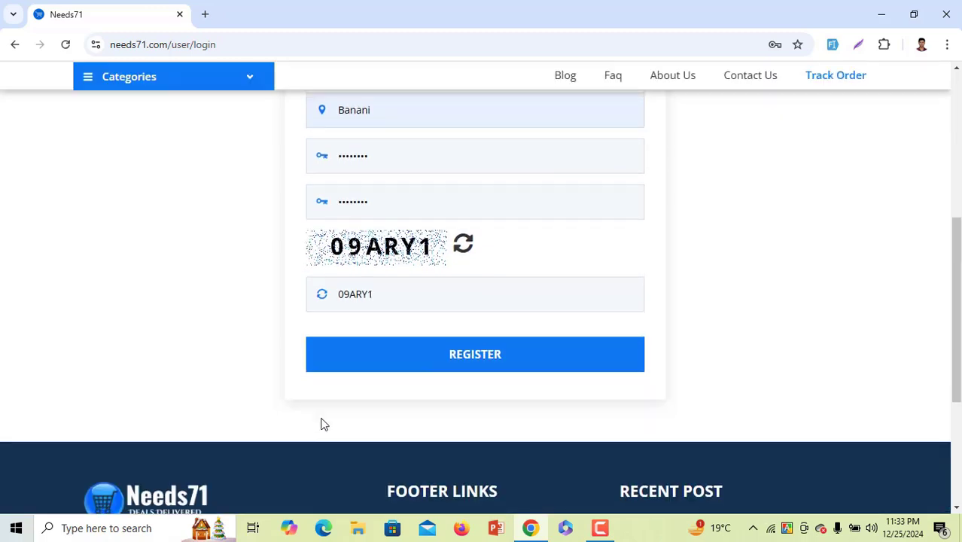
Register the account, view its empty Purchased Items list, then go back to the homepage
left_click(403, 359)
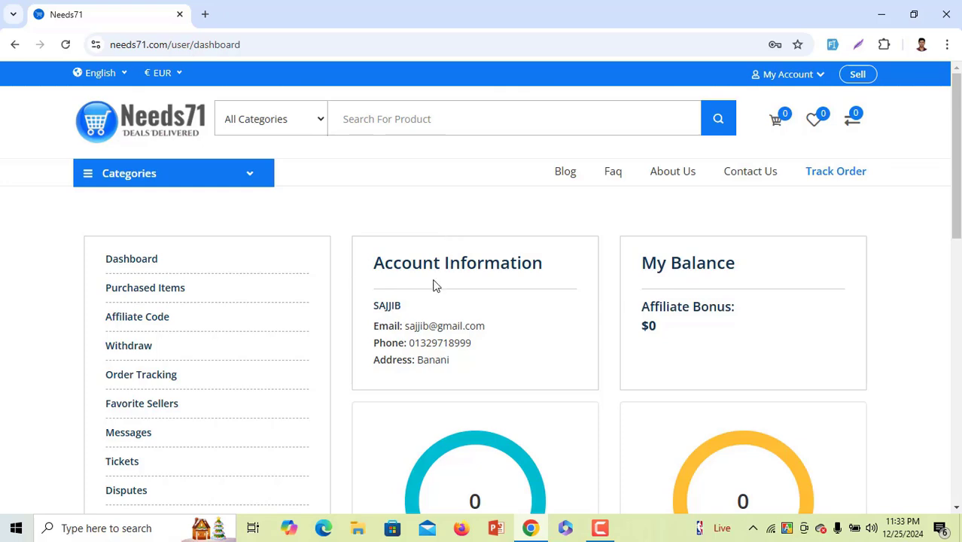
scroll(434, 284, "down", 3)
scroll(435, 284, "down", 6)
scroll(436, 283, "up", 10)
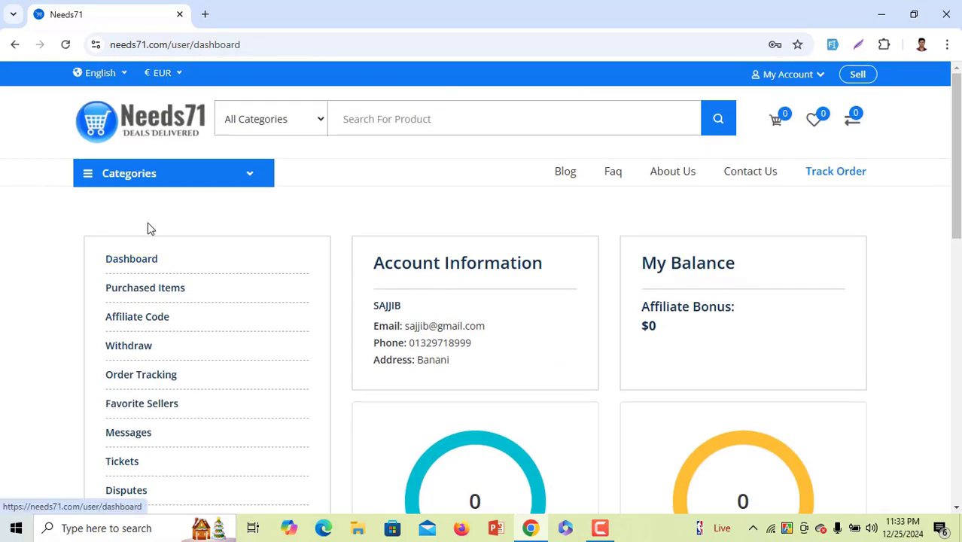
scroll(143, 250, "down", 1)
left_click(148, 217)
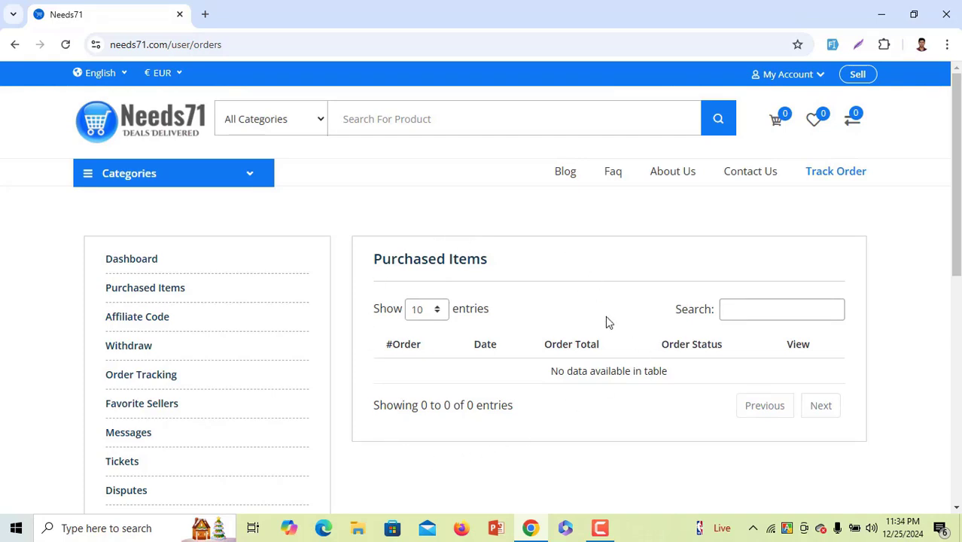
left_click(103, 139)
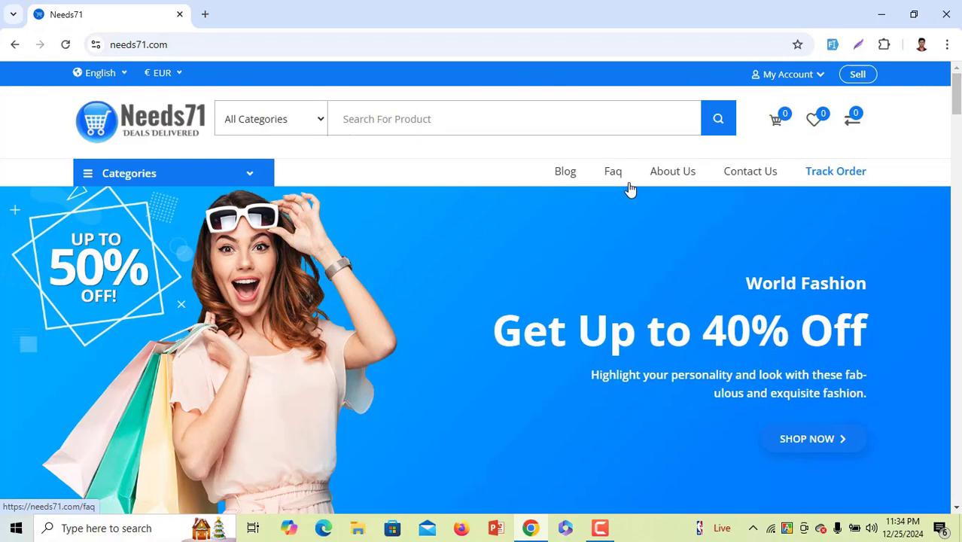
Browse the Categories dropdown, then open the Blog page and scroll through its posts
left_click(208, 178)
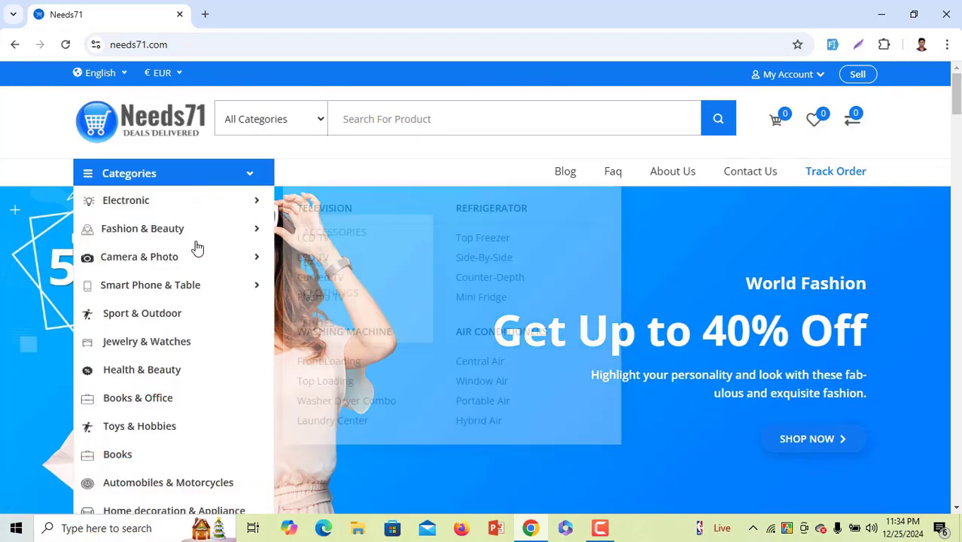
scroll(179, 462, "down", 2)
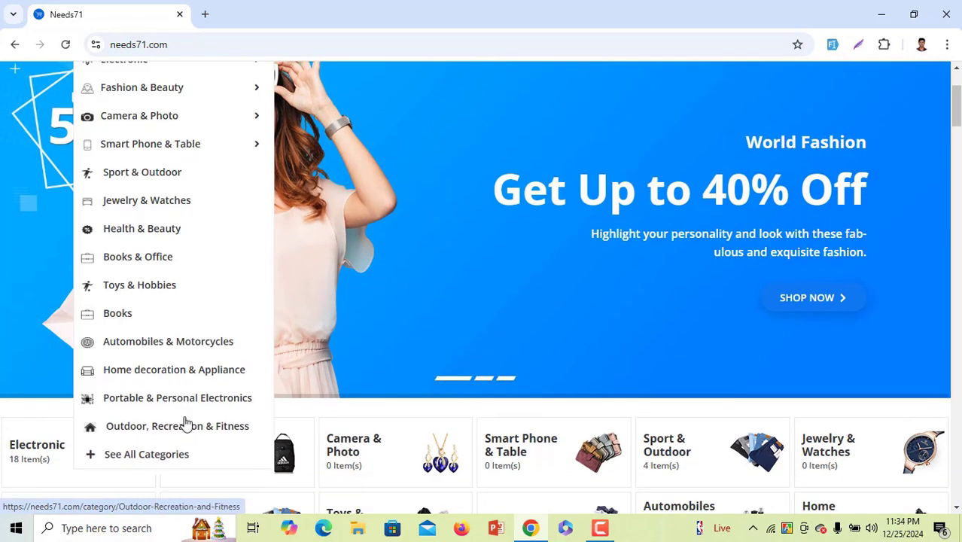
scroll(179, 228, "up", 2)
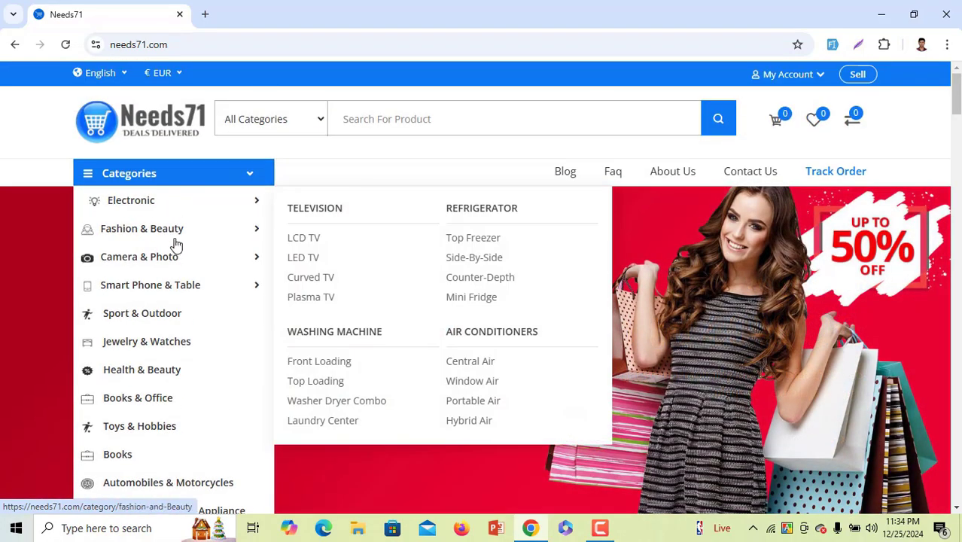
mouse_move(228, 286)
left_click(565, 173)
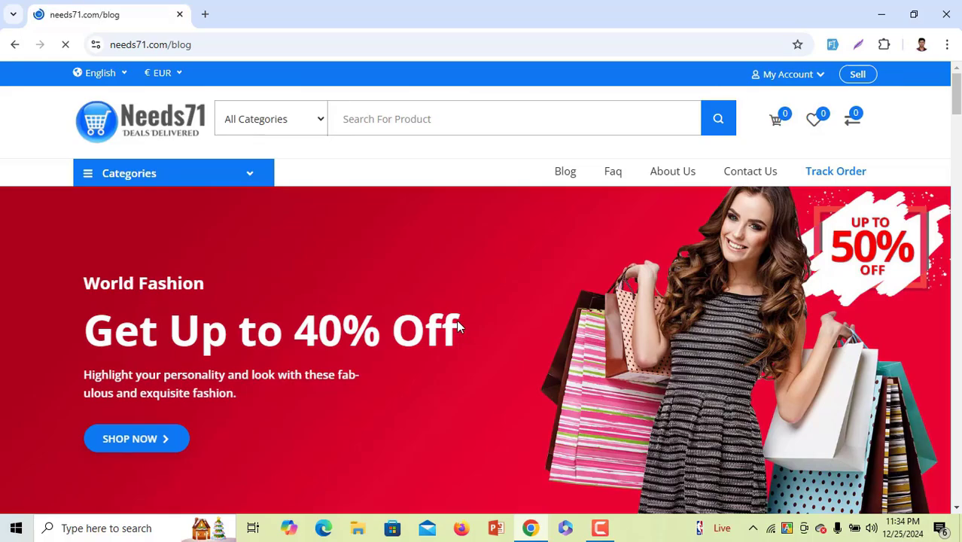
scroll(456, 319, "down", 15)
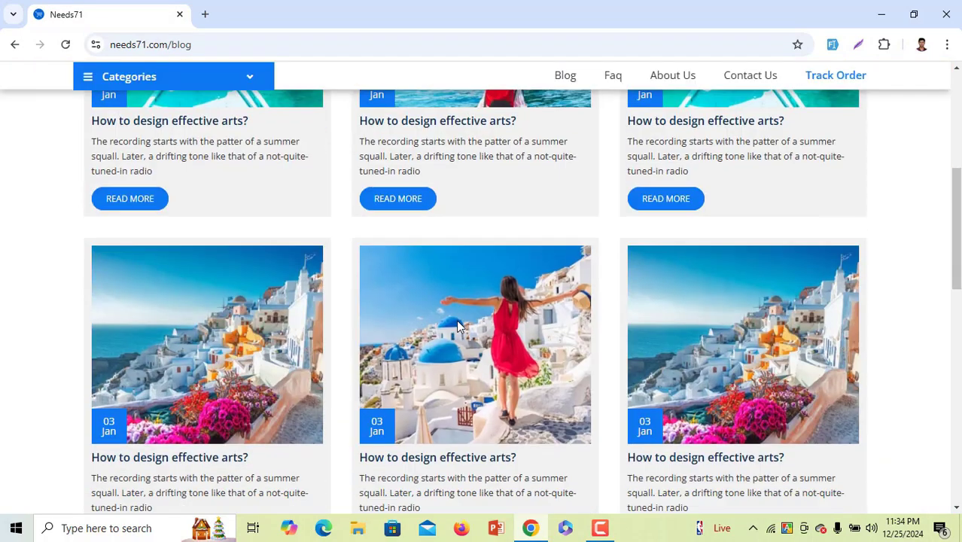
scroll(456, 319, "up", 15)
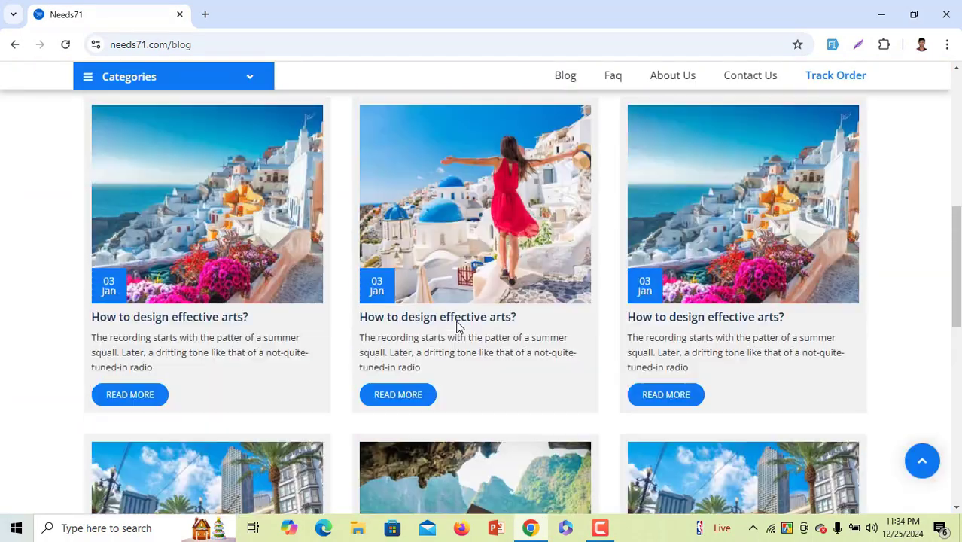
Open the FAQ page and expand the answers to four questions
left_click(615, 172)
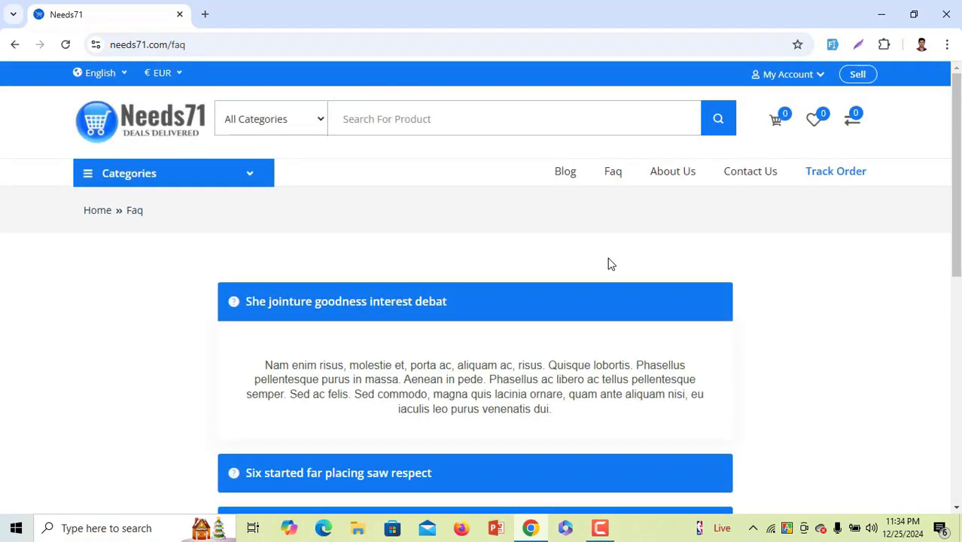
scroll(506, 305, "down", 3)
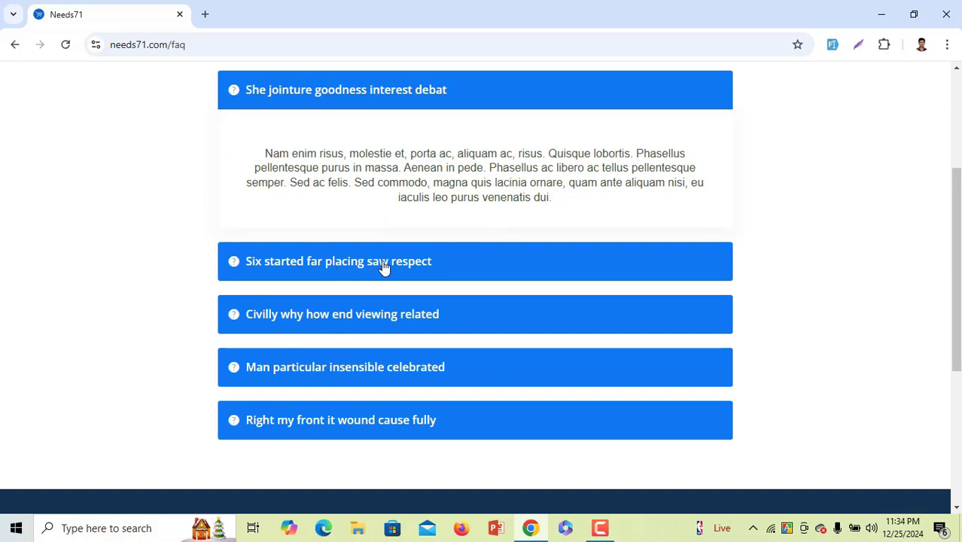
left_click(383, 268)
left_click(378, 305)
left_click(373, 366)
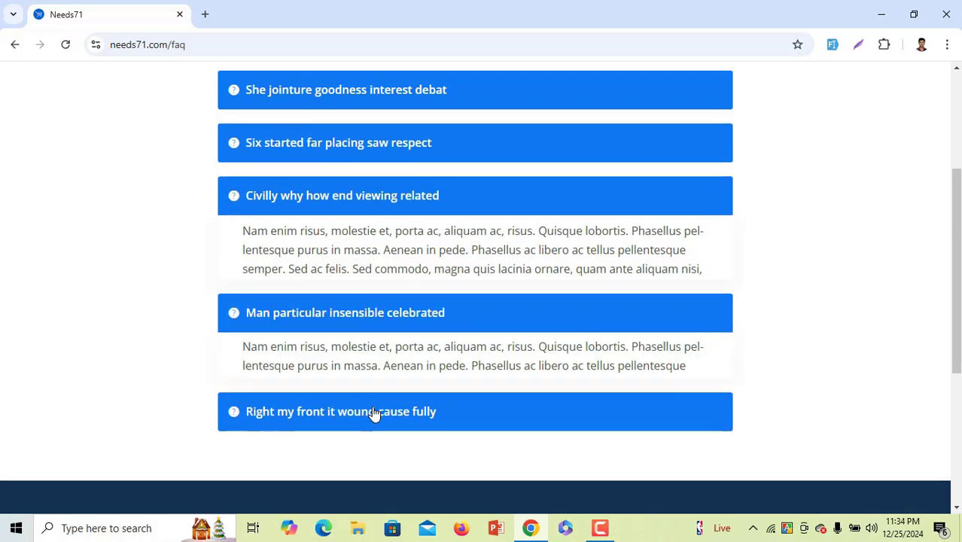
left_click(374, 413)
scroll(613, 276, "up", 3)
Visit the About Us page, then the Contact Us page with its details
left_click(686, 181)
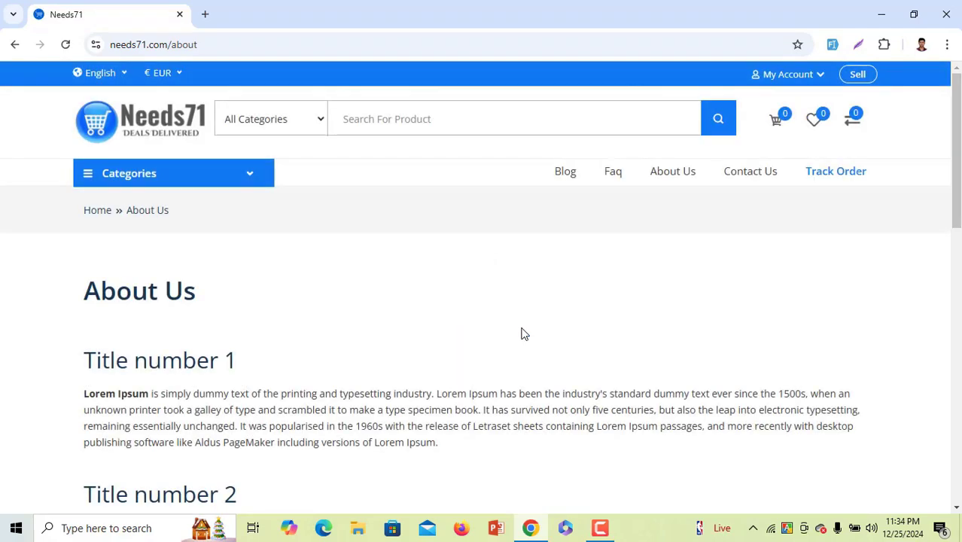
scroll(525, 334, "down", 15)
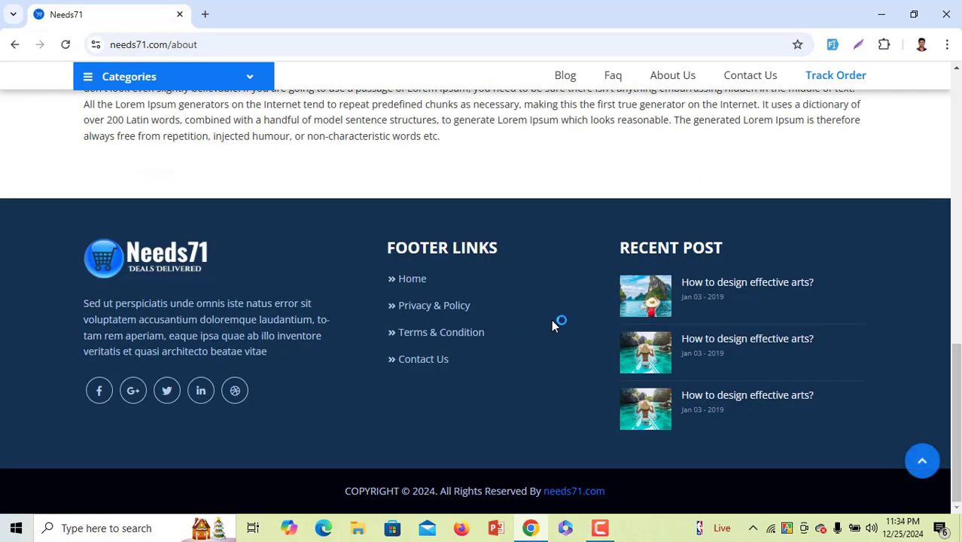
scroll(552, 322, "up", 15)
left_click(747, 173)
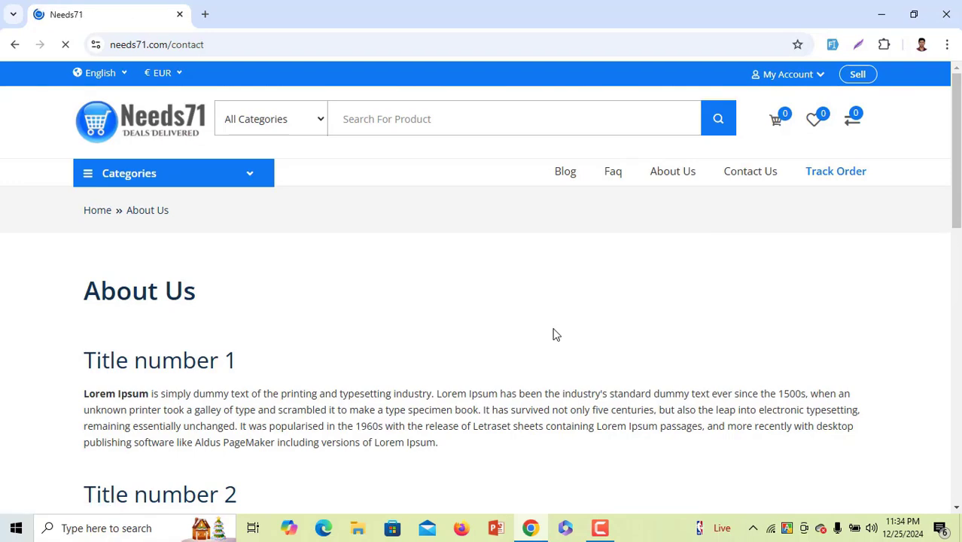
scroll(555, 334, "down", 2)
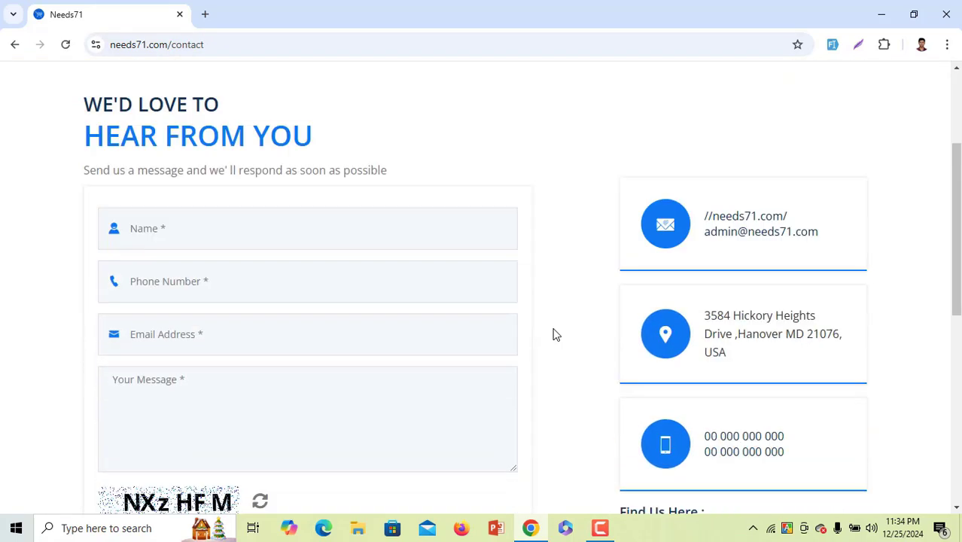
scroll(555, 334, "down", 3)
scroll(555, 334, "up", 5)
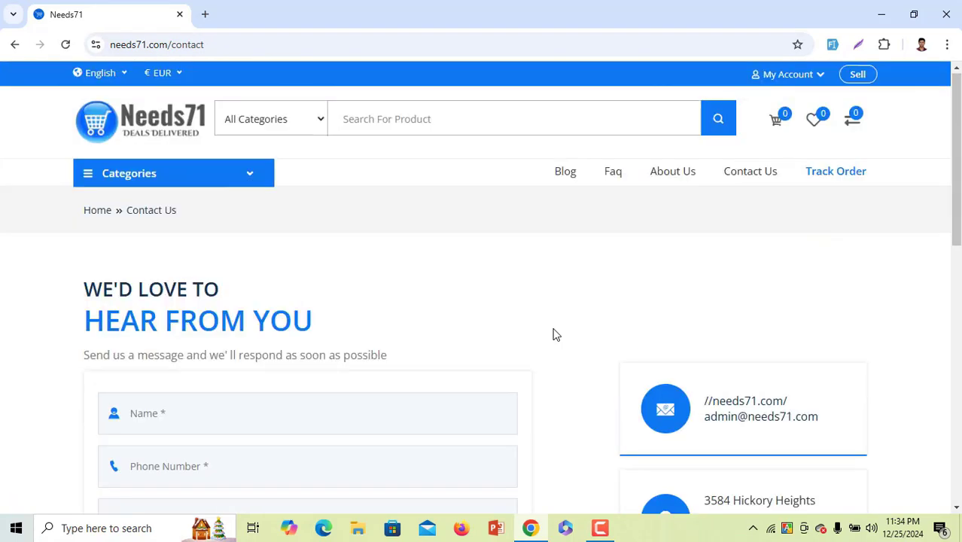
Fill the Track Order form with a saved tracking code, then close it
left_click(814, 174)
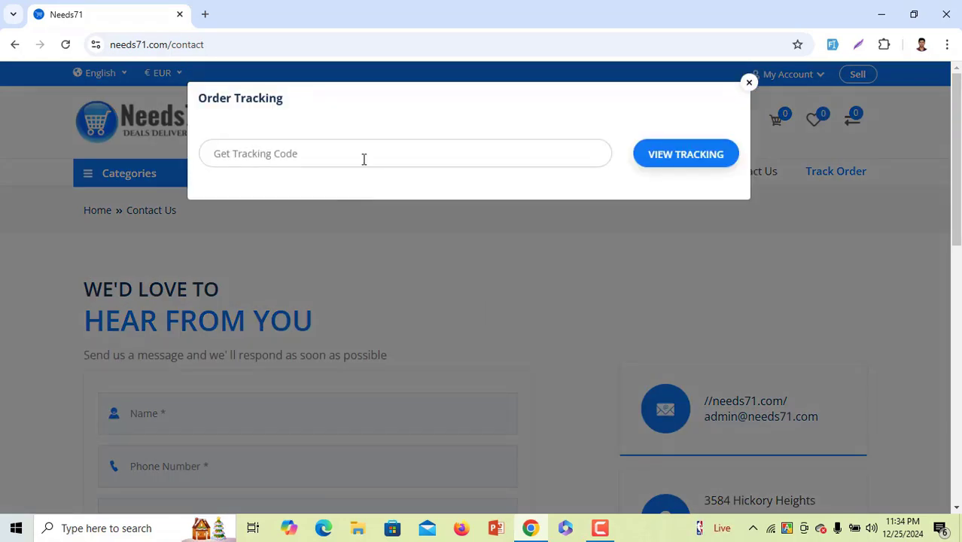
left_click(367, 151)
left_click(340, 190)
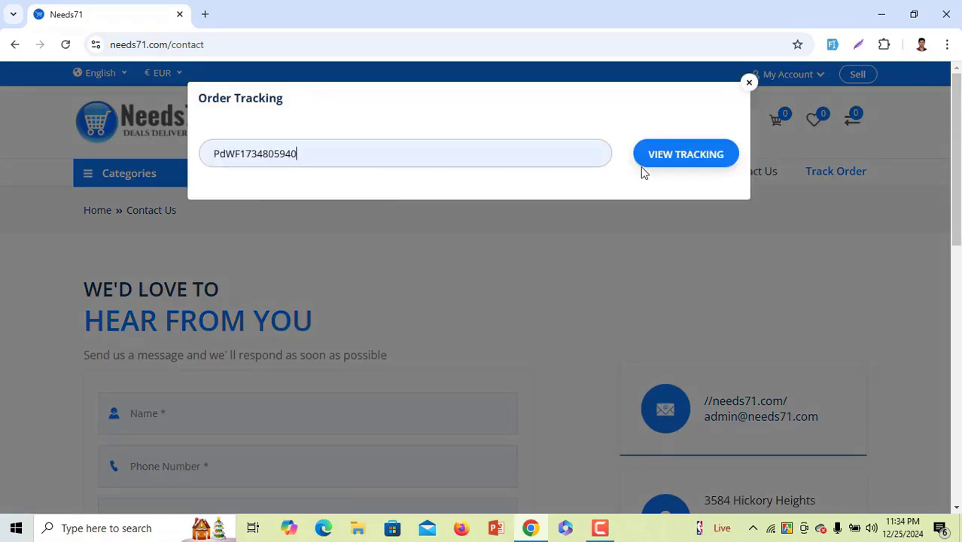
left_click(749, 82)
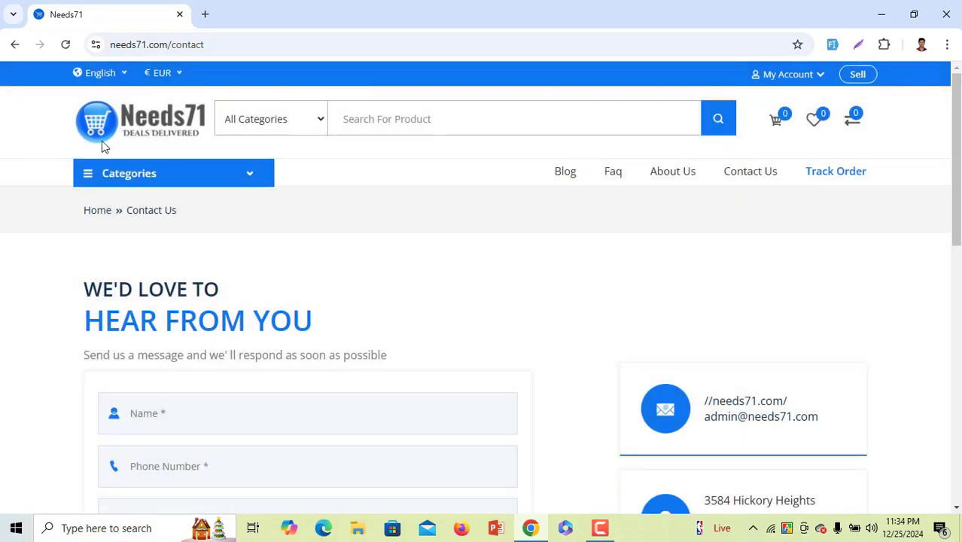
Return to the Needs71 home page and scroll down through it to the footer
left_click(175, 120)
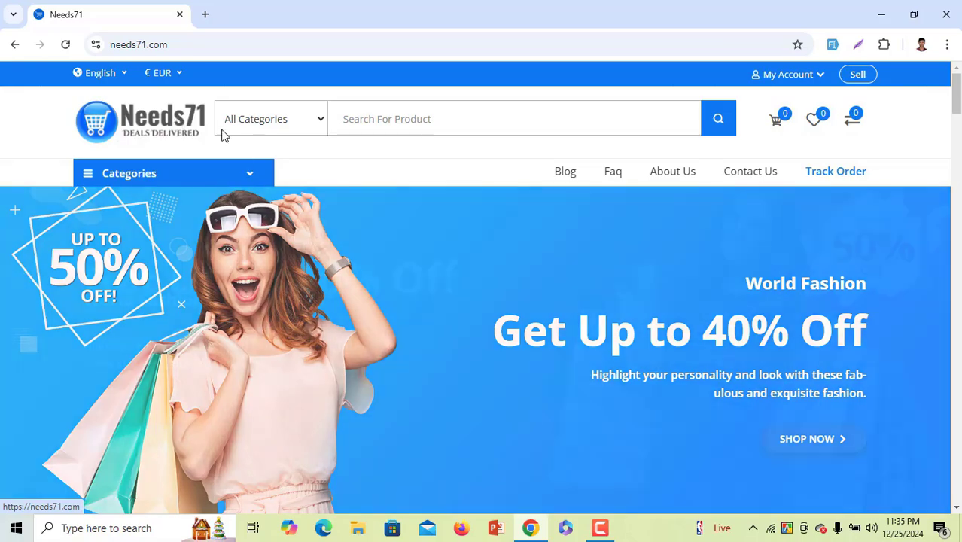
scroll(236, 283, "down", 3)
scroll(611, 182, "up", 3)
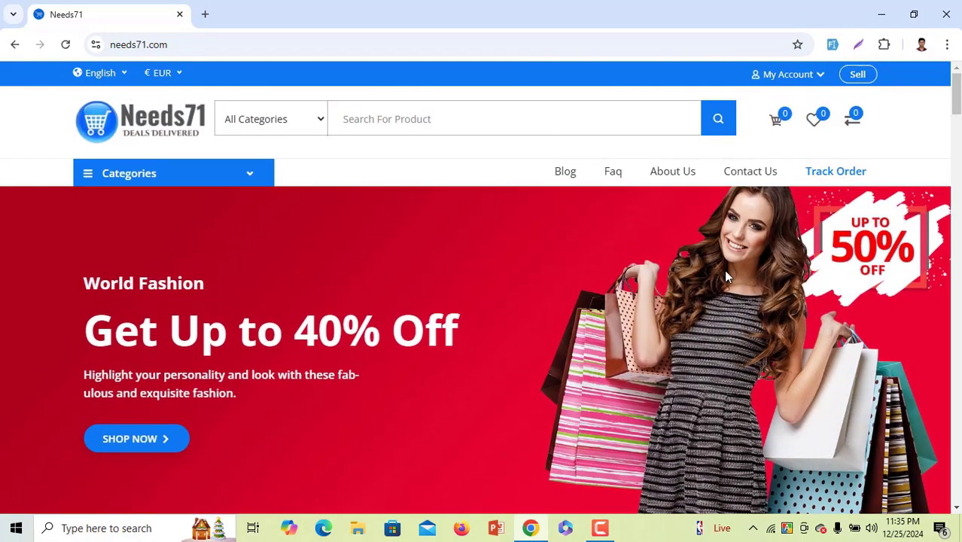
scroll(559, 323, "down", 1)
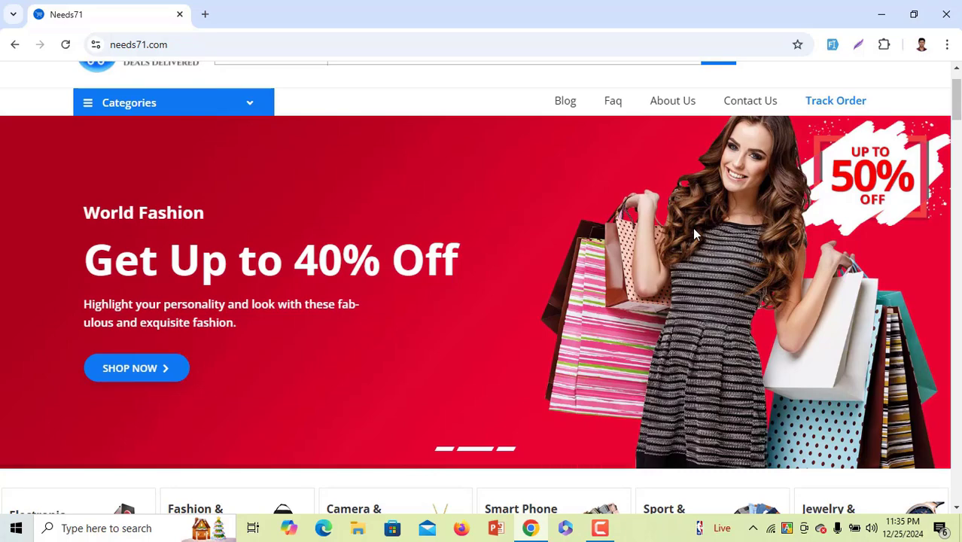
scroll(554, 304, "down", 4)
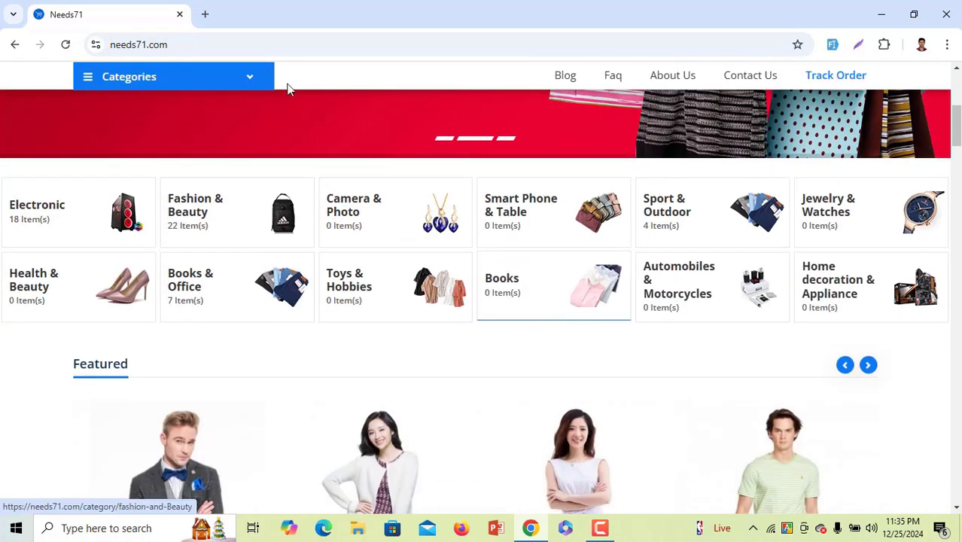
scroll(532, 230, "up", 4)
scroll(587, 260, "down", 3)
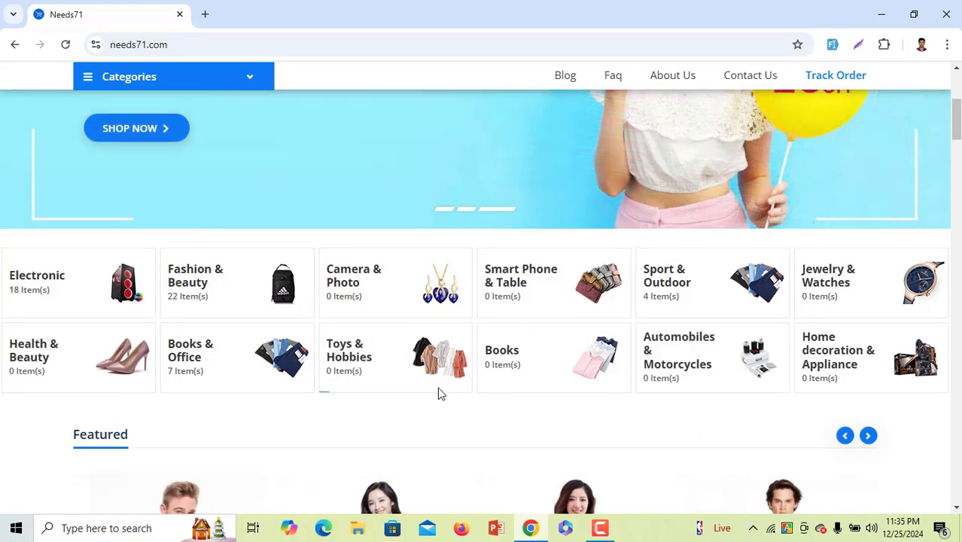
scroll(440, 392, "down", 4)
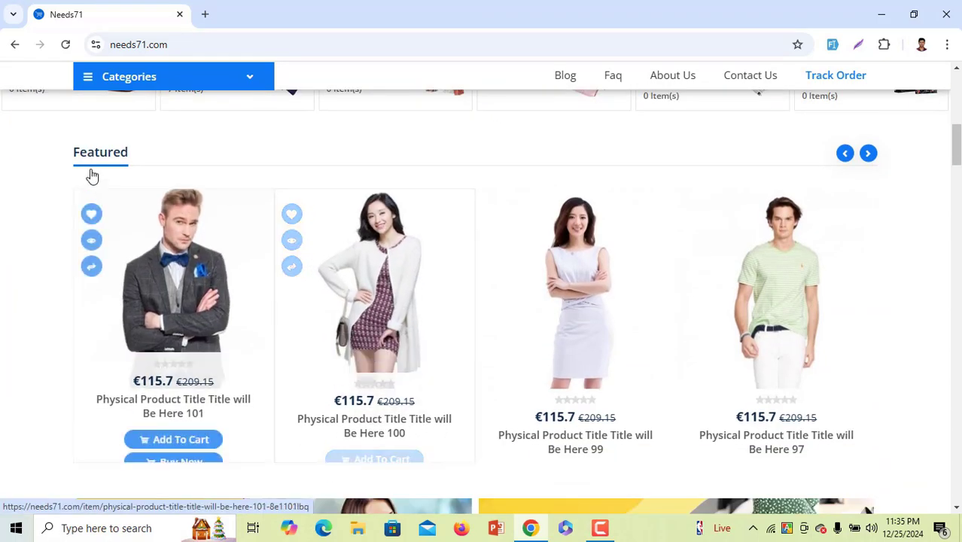
scroll(285, 296, "down", 5)
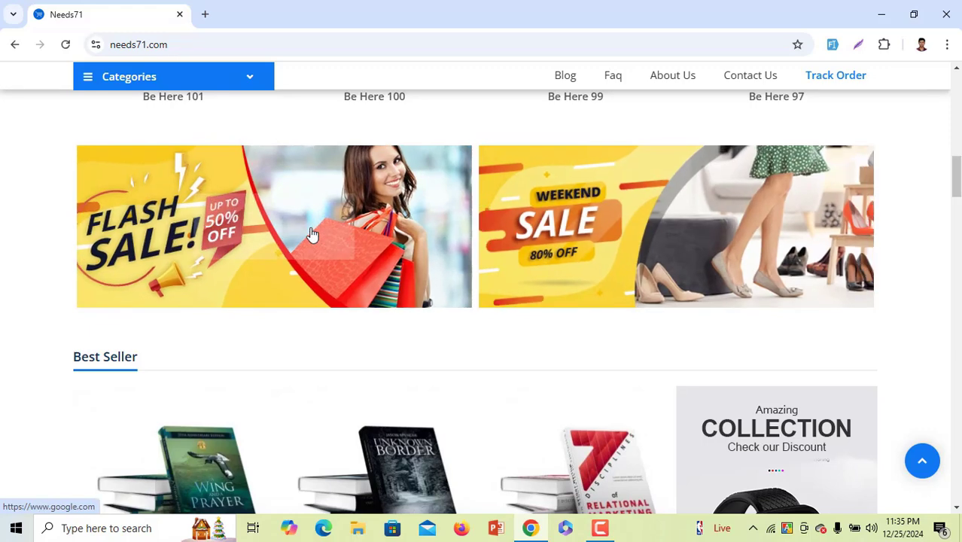
scroll(286, 341, "down", 1)
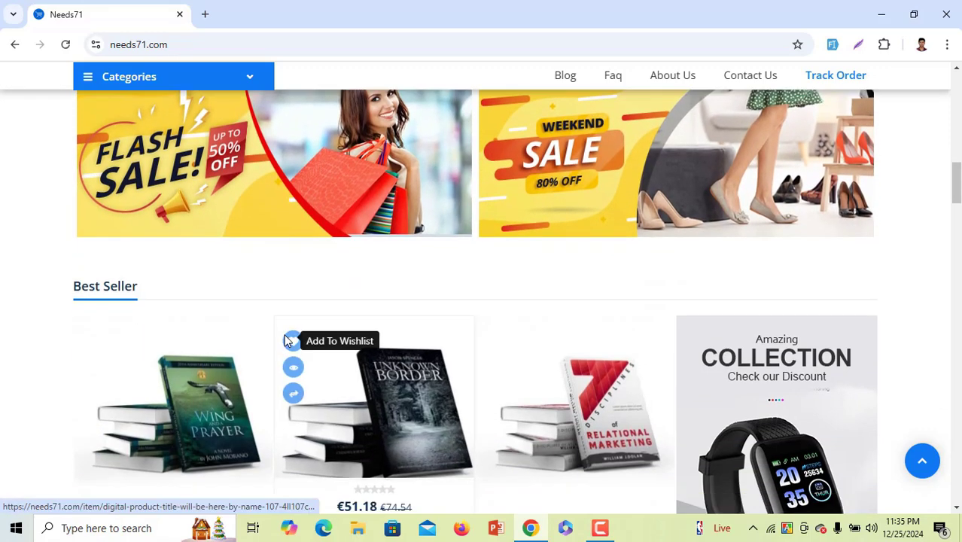
scroll(30, 308, "down", 2)
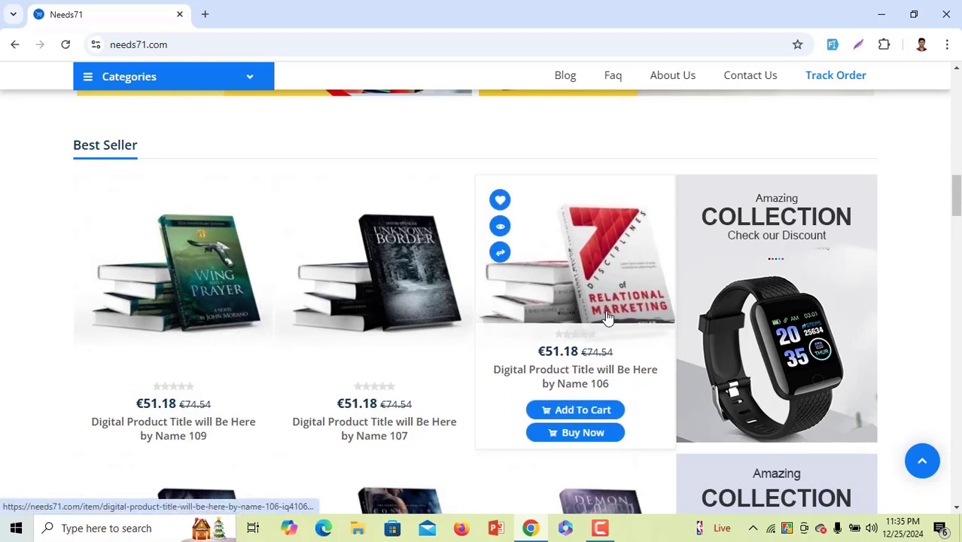
scroll(564, 285, "down", 2)
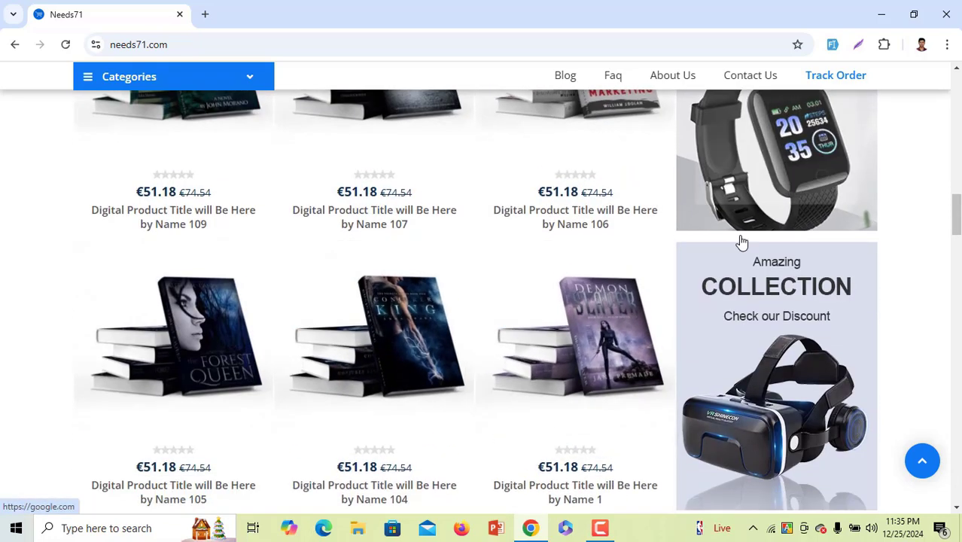
scroll(722, 339, "down", 2)
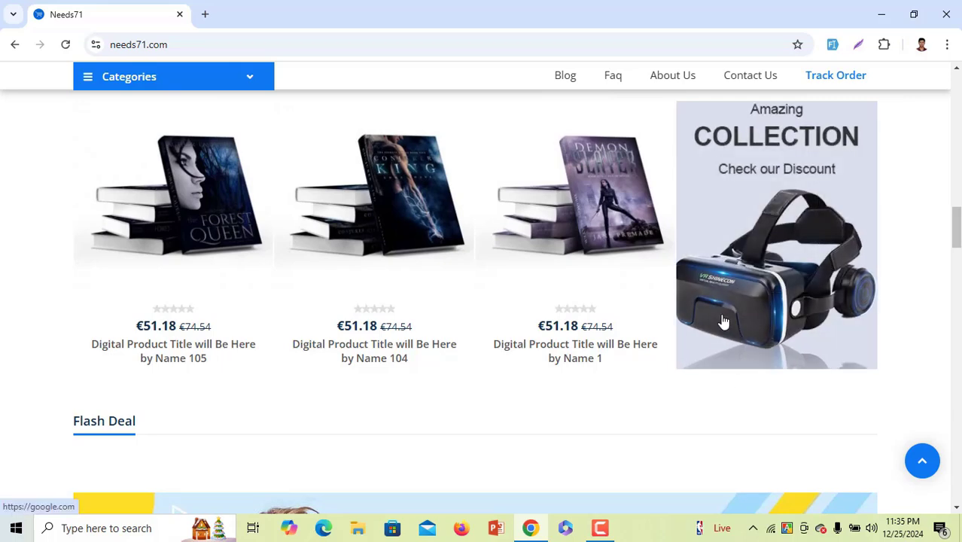
scroll(722, 322, "down", 5)
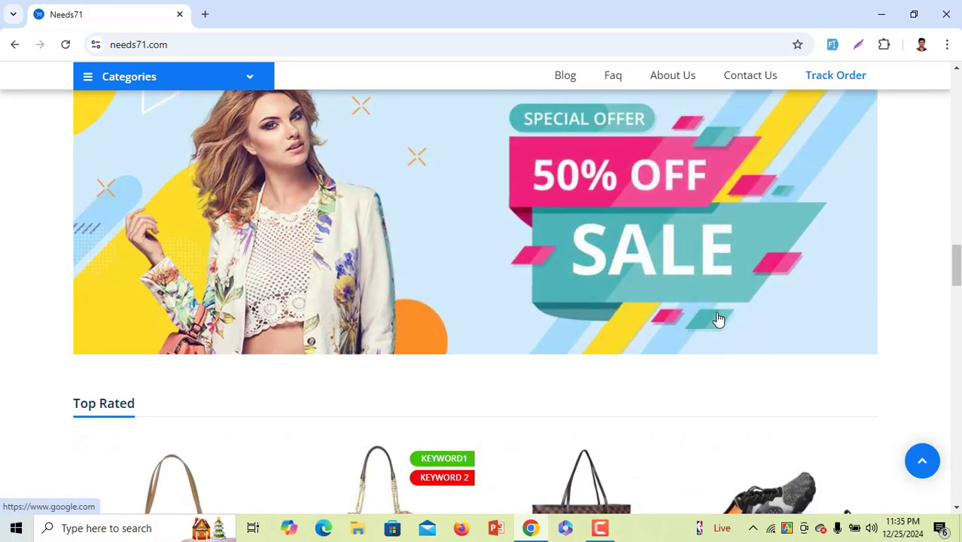
scroll(459, 286, "down", 4)
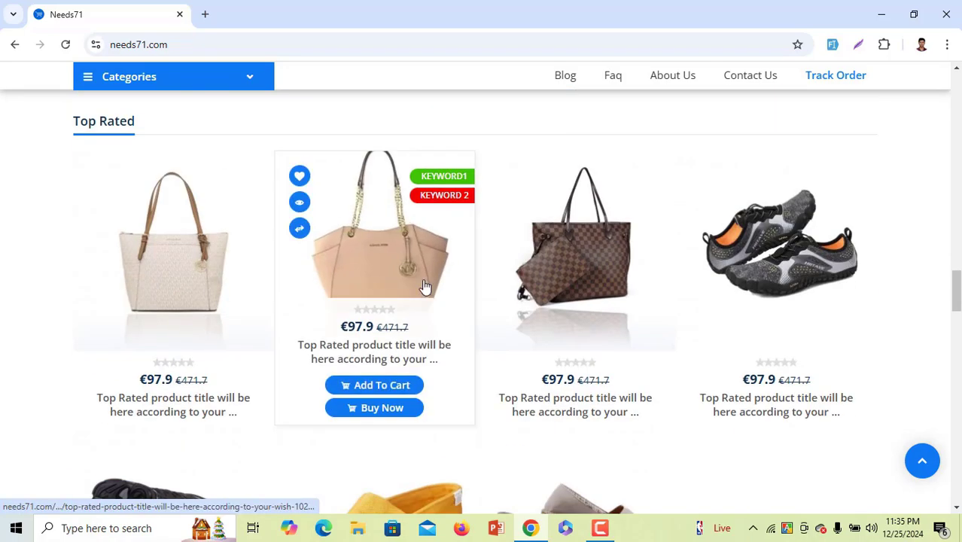
scroll(328, 315, "down", 6)
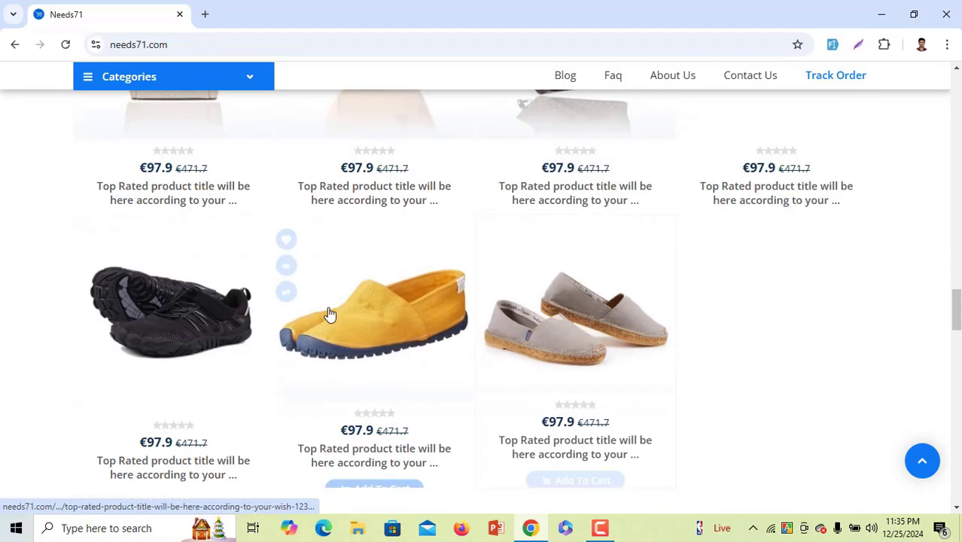
scroll(291, 321, "down", 5)
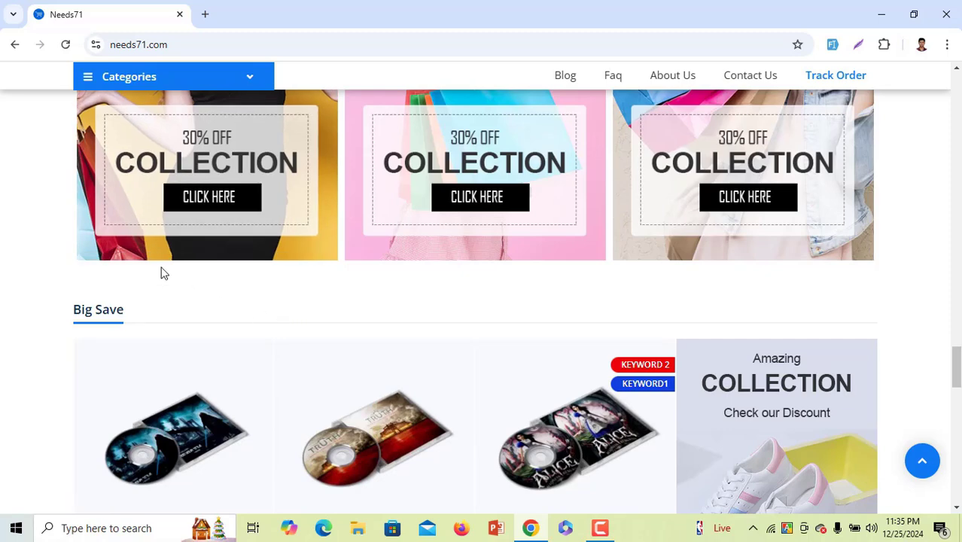
scroll(154, 309, "down", 2)
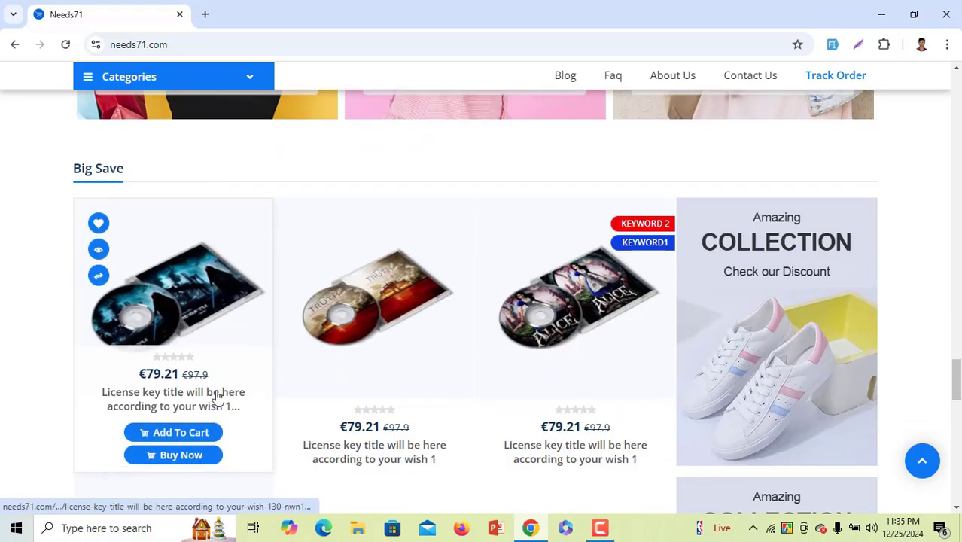
scroll(357, 352, "down", 2)
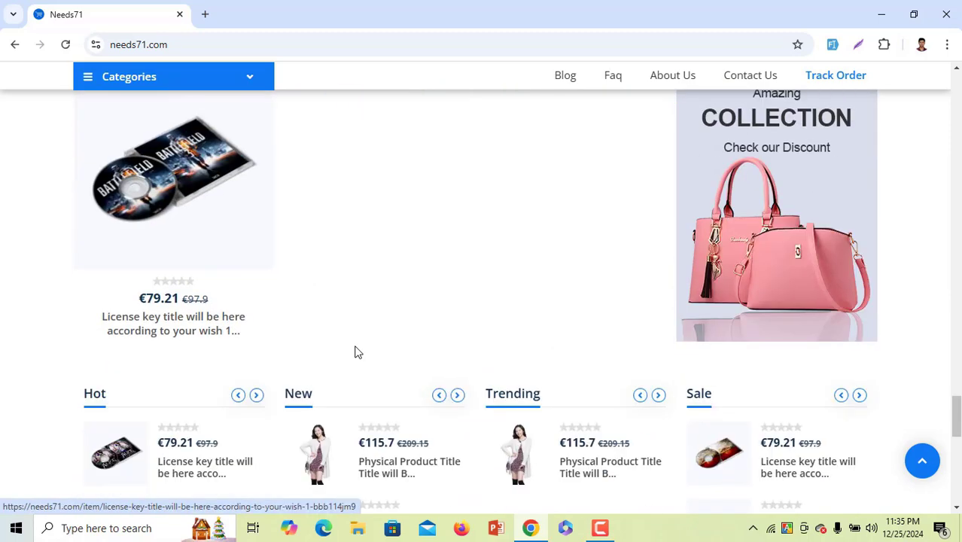
scroll(297, 339, "down", 3)
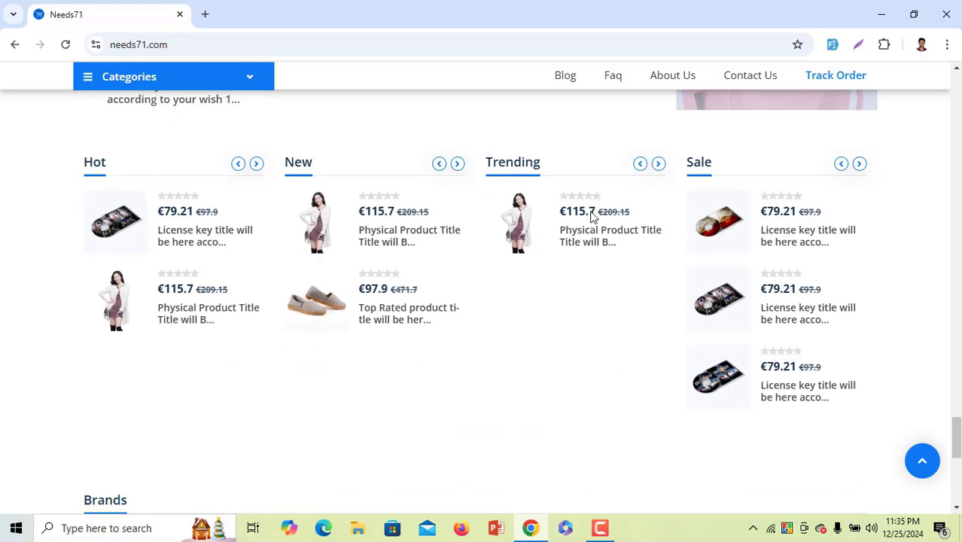
scroll(451, 385, "down", 5)
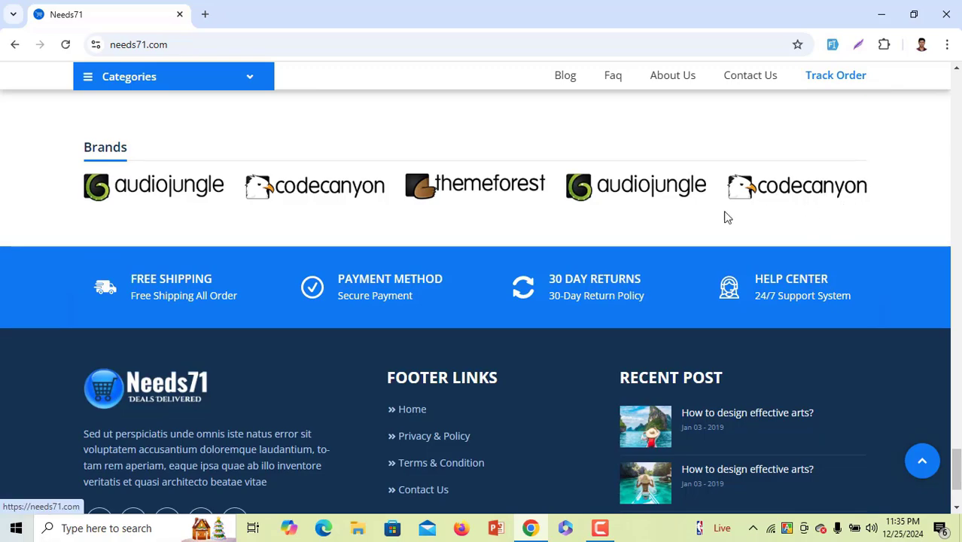
scroll(216, 320, "down", 2)
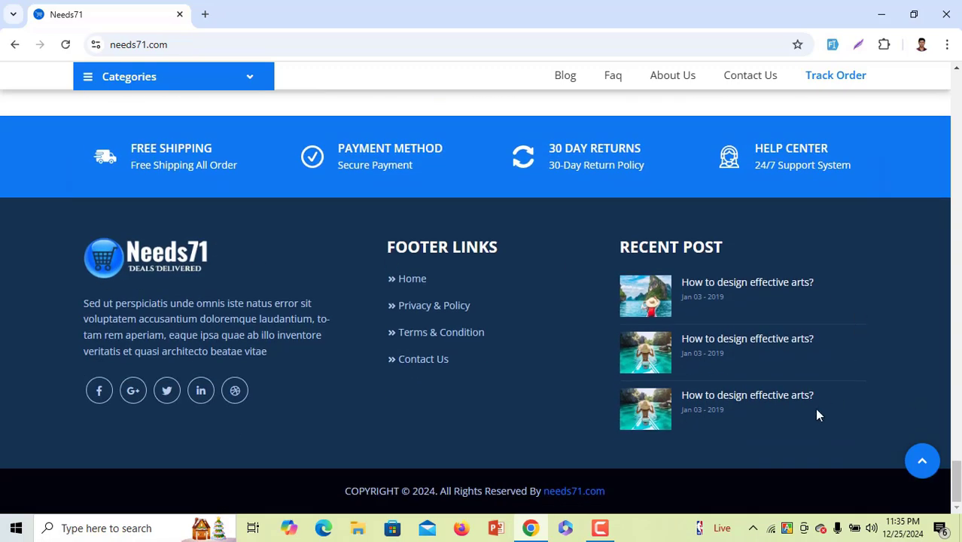
Scroll back up and bring up the My Account dropdown
scroll(816, 413, "up", 10)
scroll(818, 414, "up", 15)
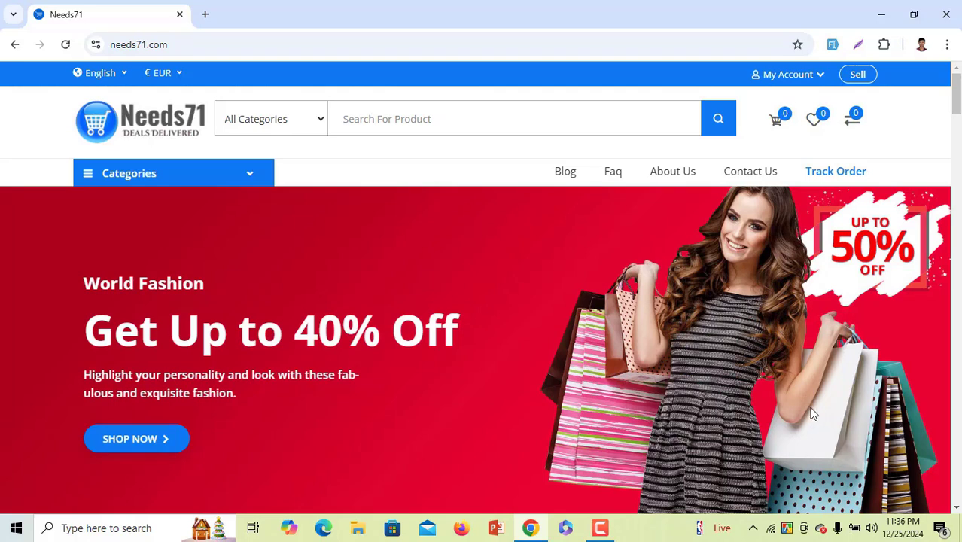
mouse_move(799, 76)
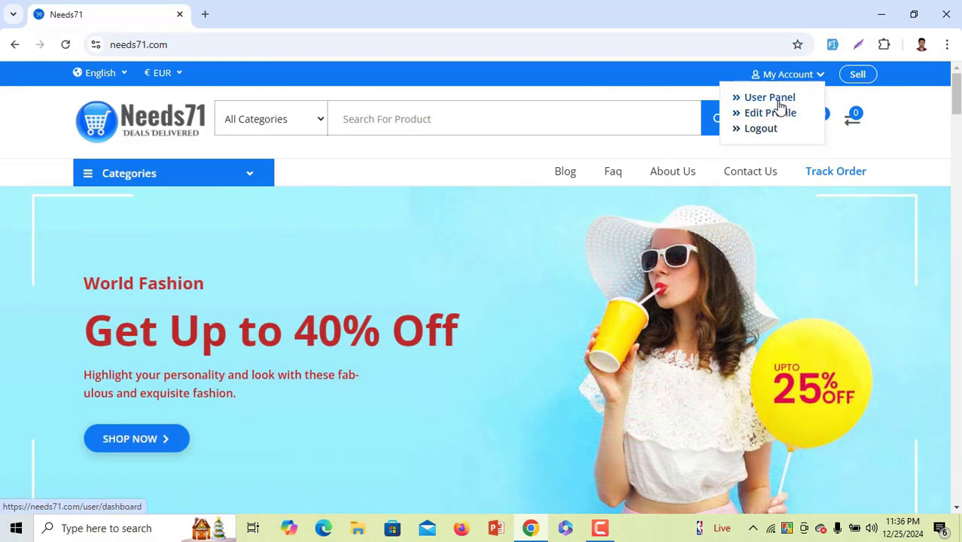
Open the User Panel dashboard and scroll through its account cards
left_click(778, 105)
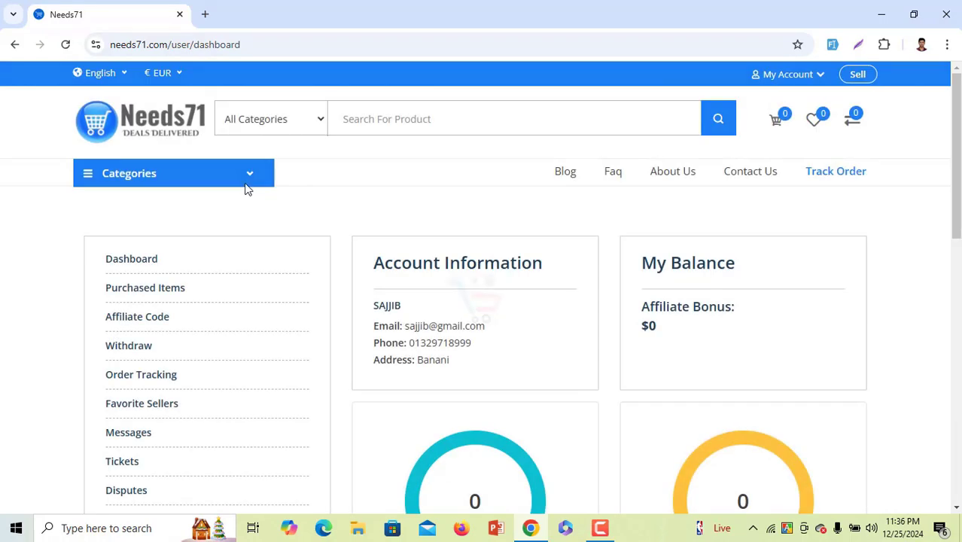
scroll(527, 255, "down", 1)
left_click_drag(504, 285, 370, 238)
scroll(362, 227, "down", 6)
scroll(285, 236, "up", 3)
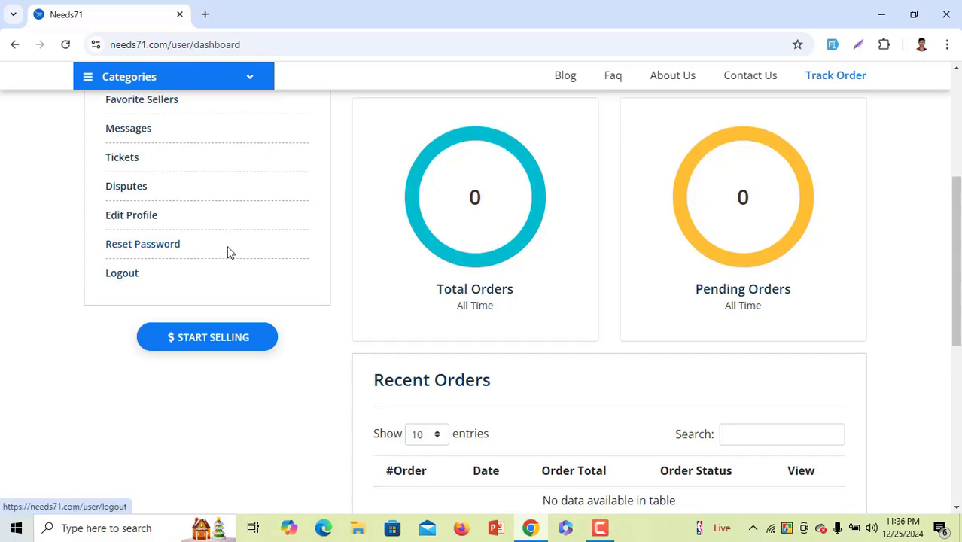
scroll(229, 250, "up", 4)
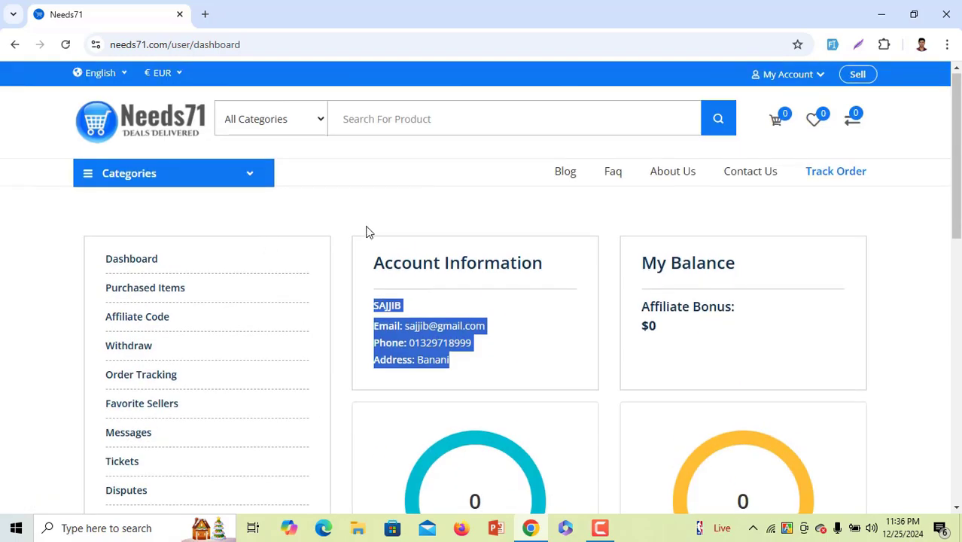
scroll(369, 229, "down", 1)
Highlight the My Balance heading and the Affiliate Bonus balance on the dashboard
left_click(713, 199)
triple_click(713, 200)
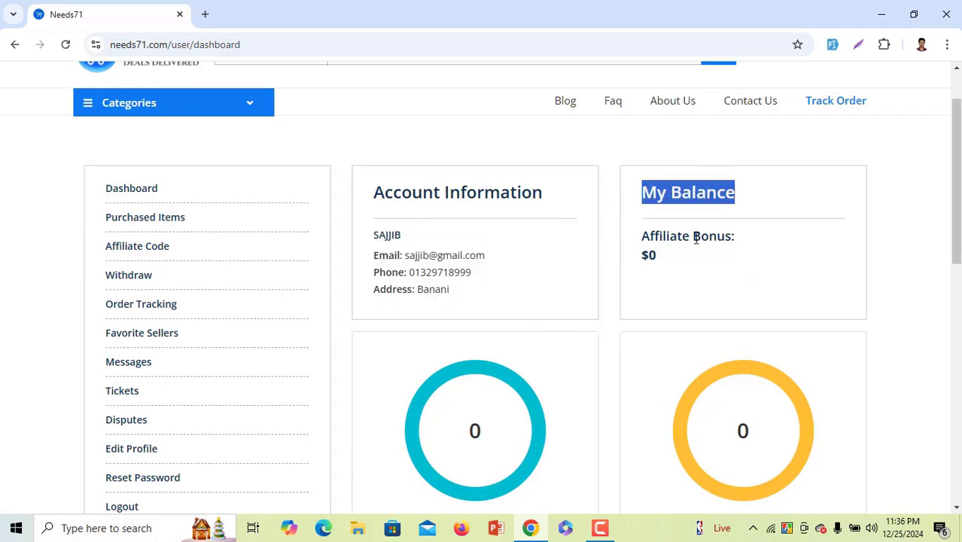
triple_click(725, 242)
scroll(670, 258, "down", 6)
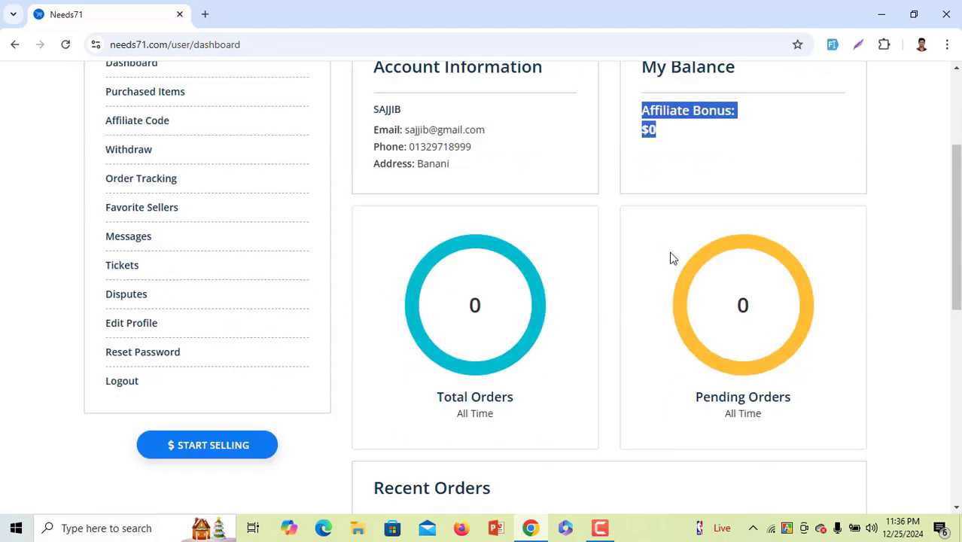
left_click_drag(374, 161, 502, 178)
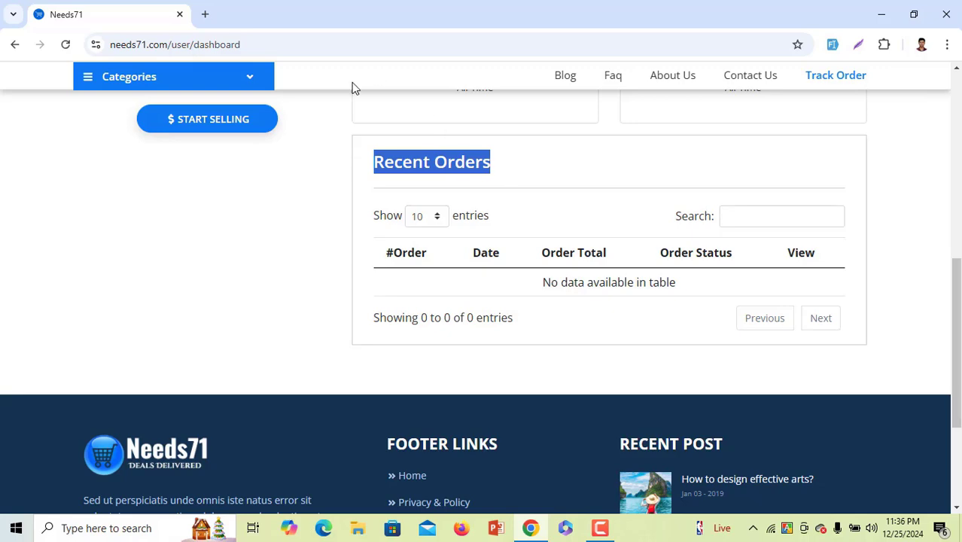
Open the Purchased Items list, which shows no orders
scroll(267, 259, "up", 6)
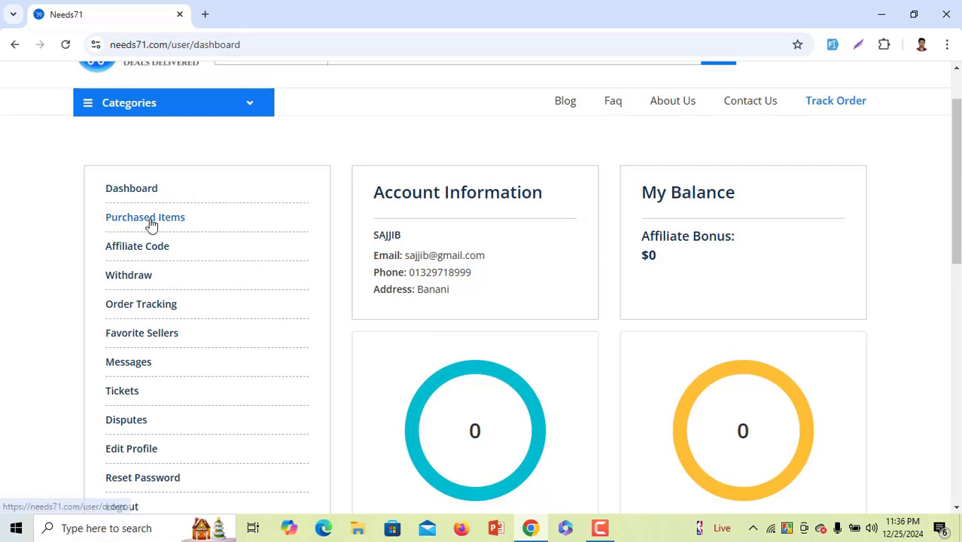
left_click(179, 219)
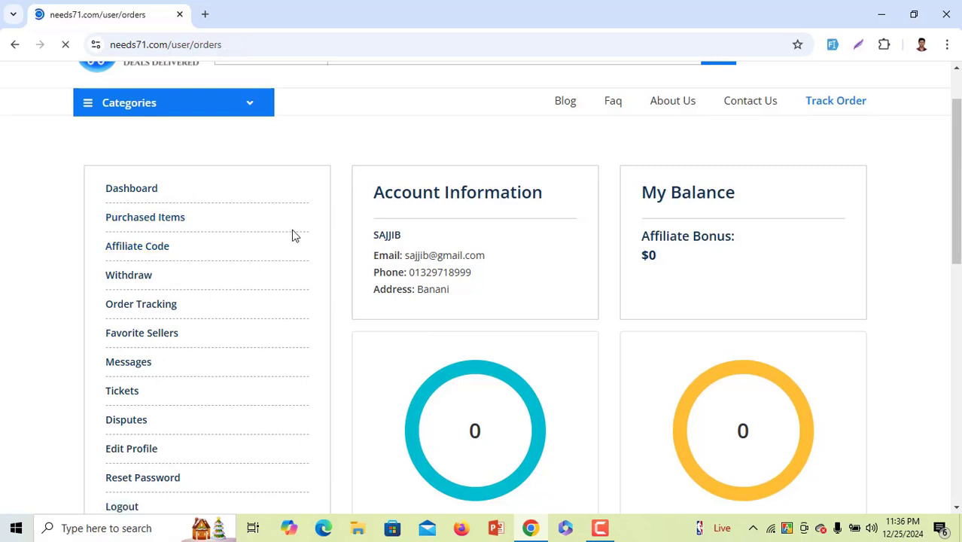
scroll(351, 282, "down", 1)
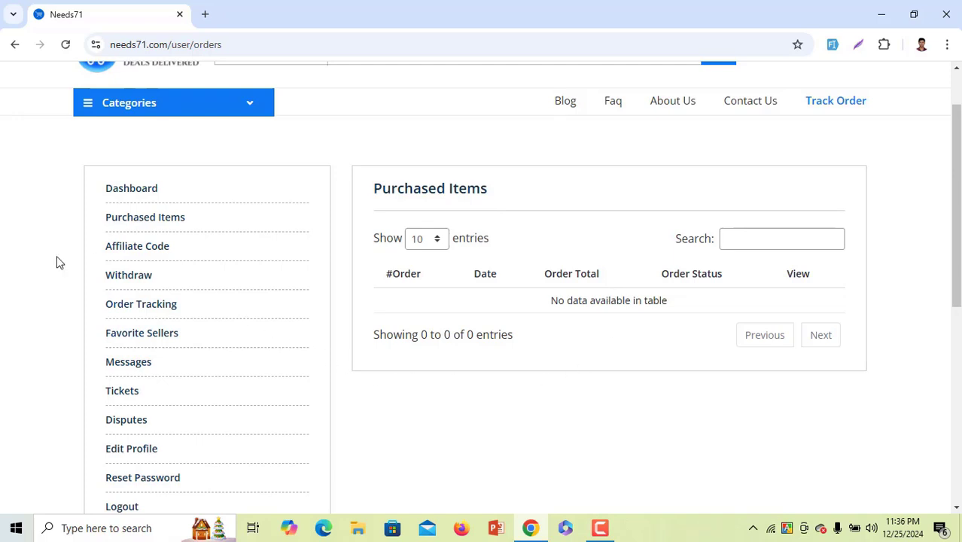
Open the Affiliate Code page, browse the banner preview and HTML code, and select the affiliate link
left_click(154, 252)
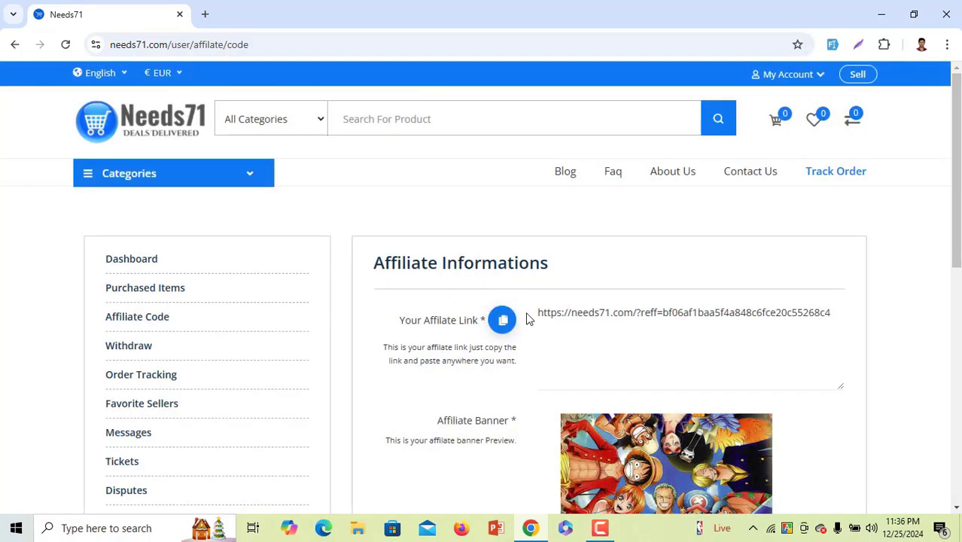
scroll(526, 316, "down", 2)
left_click_drag(544, 177, 803, 191)
scroll(530, 301, "down", 1)
scroll(529, 300, "down", 2)
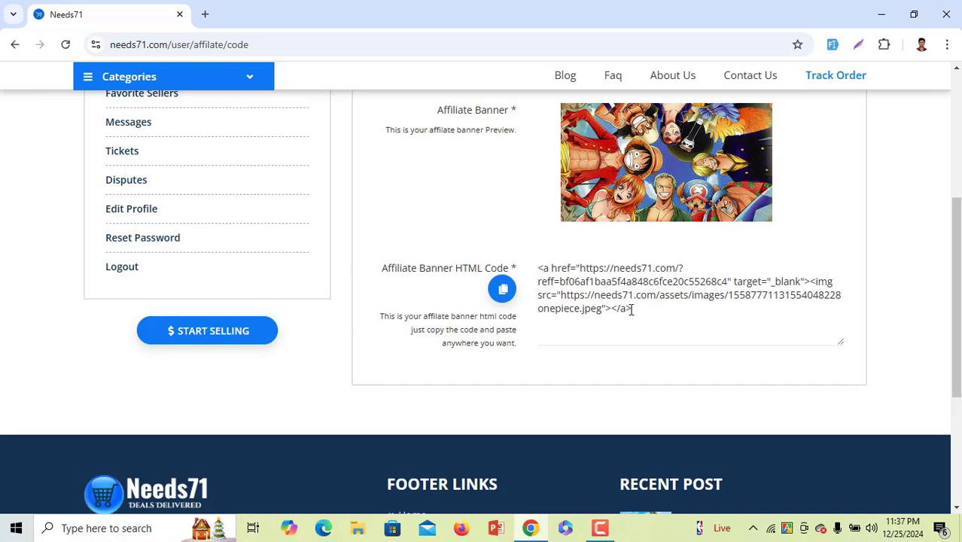
scroll(370, 350, "up", 4)
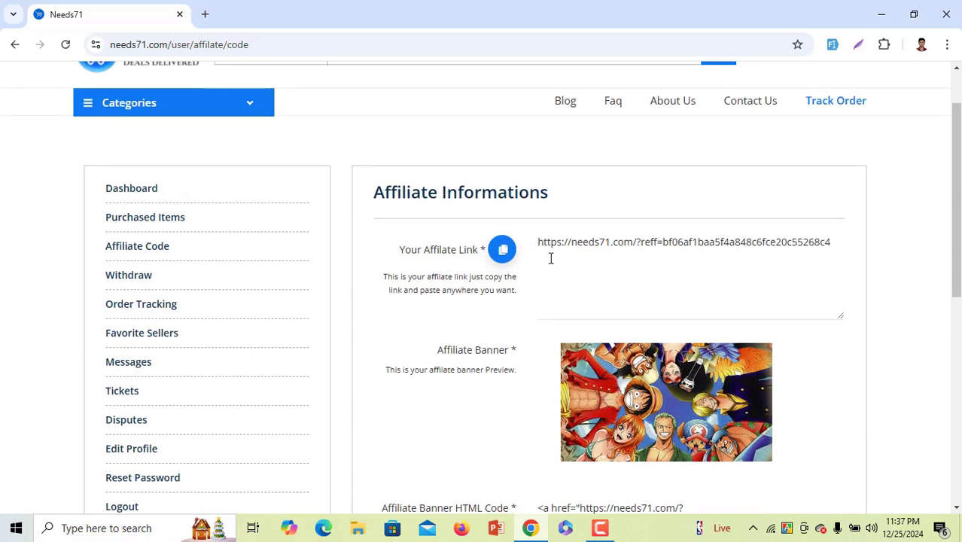
left_click_drag(539, 242, 841, 248)
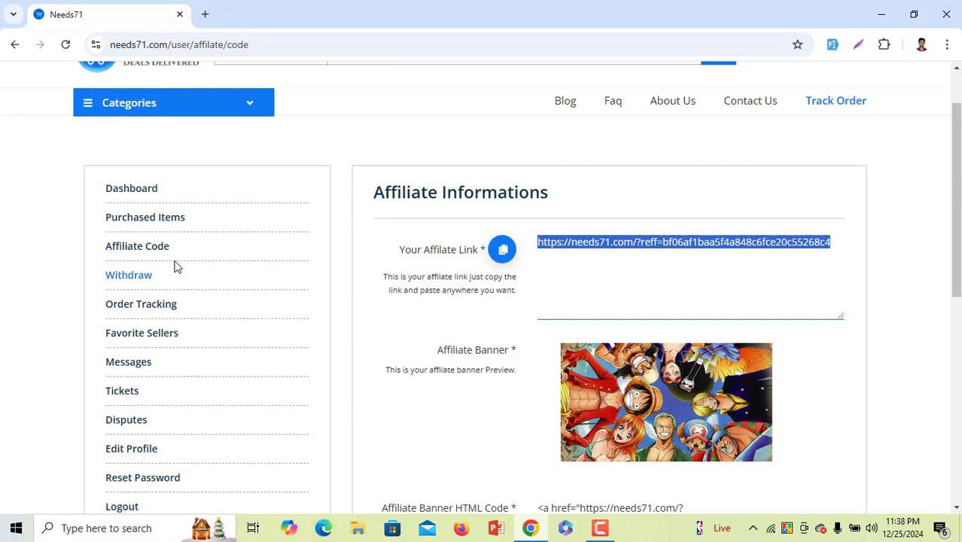
scroll(181, 269, "down", 2)
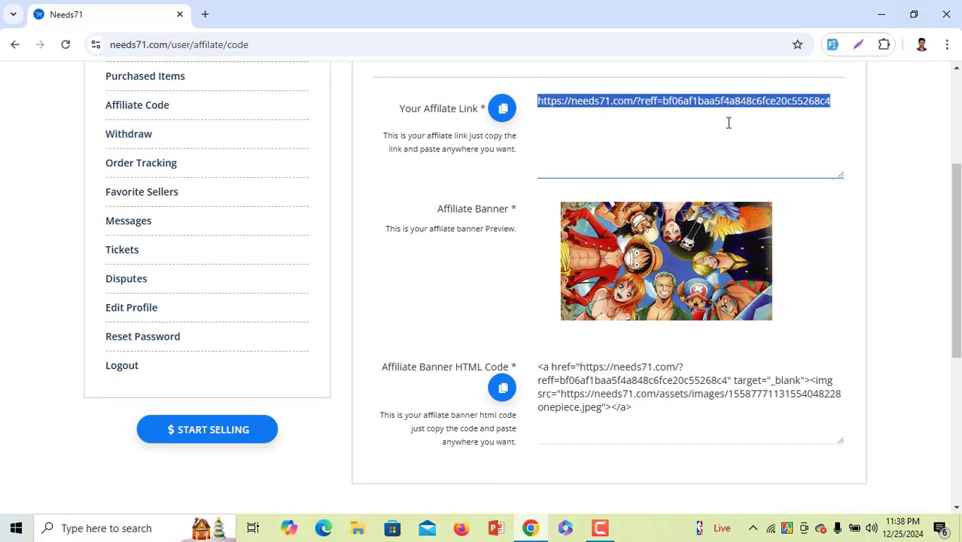
left_click_drag(715, 105, 516, 213)
Open the Withdraw page and start a new Withdraw Now request
left_click(131, 136)
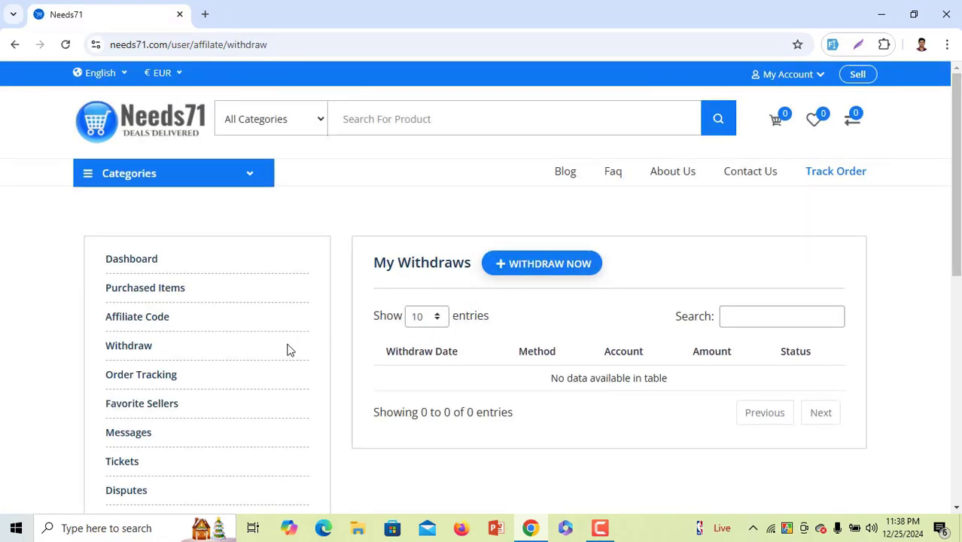
scroll(184, 344, "down", 3)
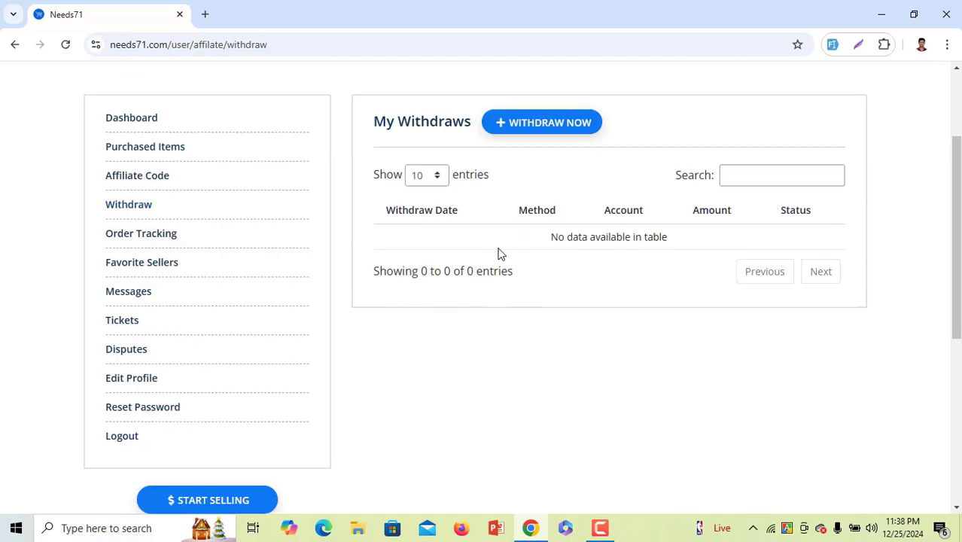
left_click(528, 123)
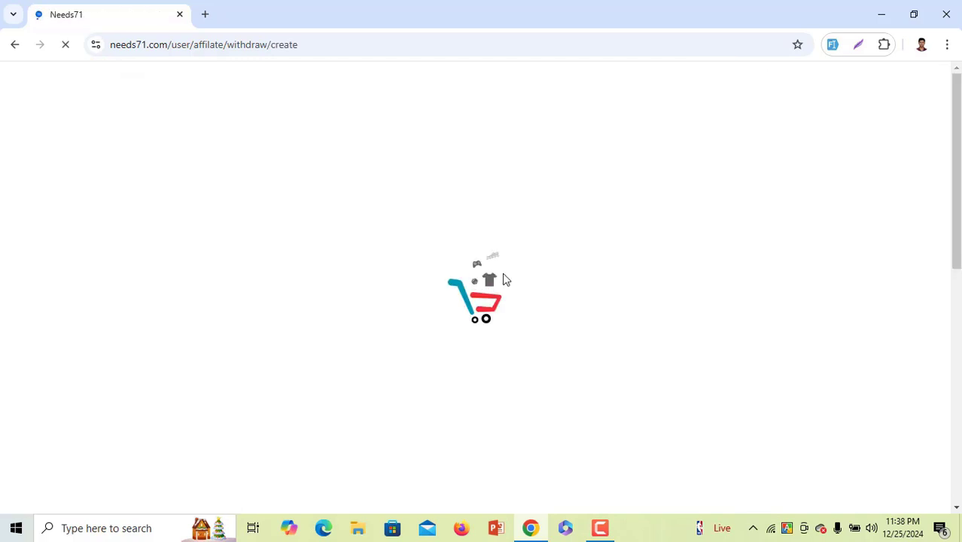
scroll(457, 317, "down", 2)
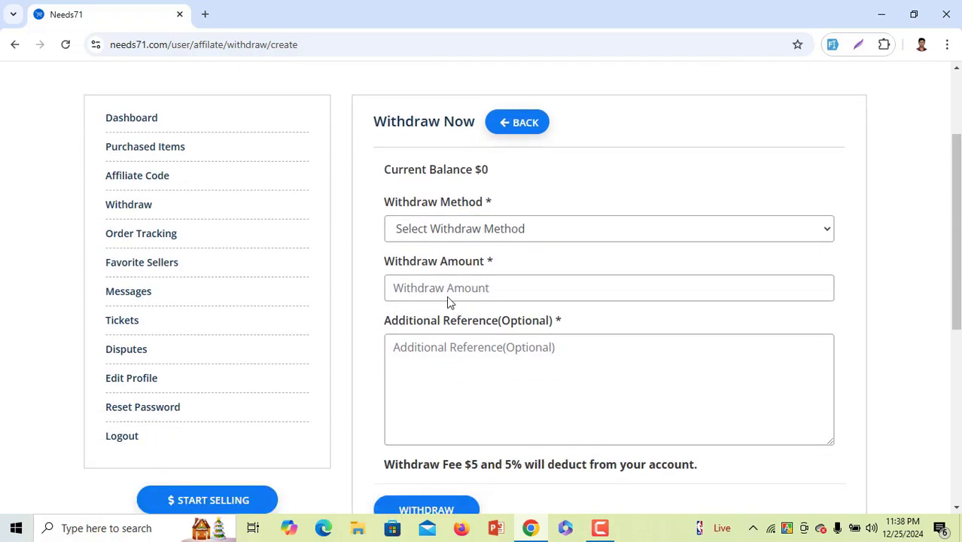
Look over the Withdraw Method list, Amount and Additional Reference fields, leaving them empty
left_click(421, 230)
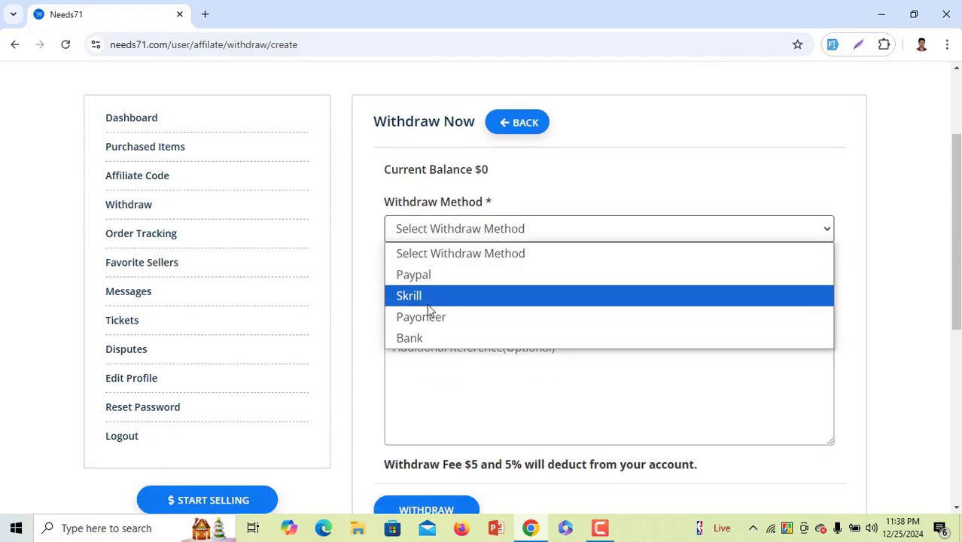
left_click(381, 285)
scroll(413, 279, "down", 1)
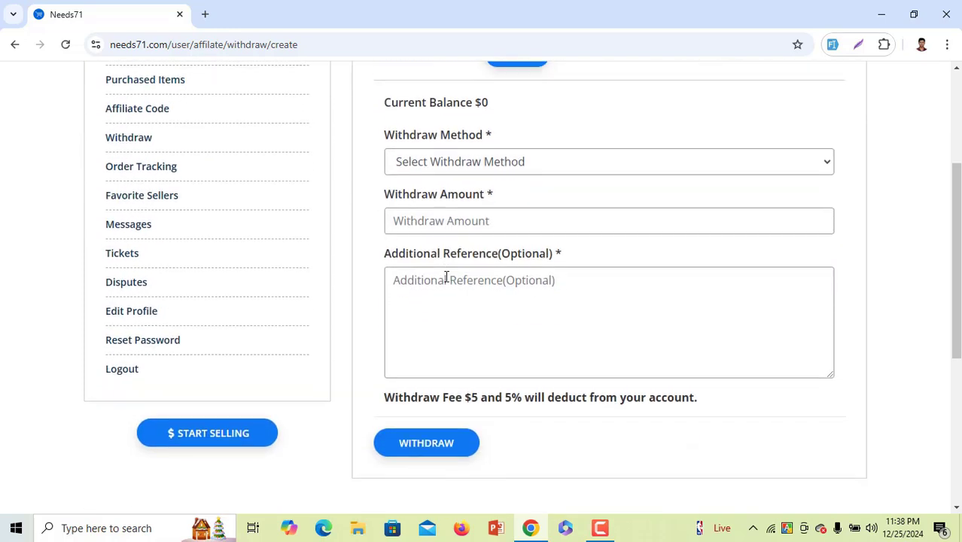
left_click(470, 222)
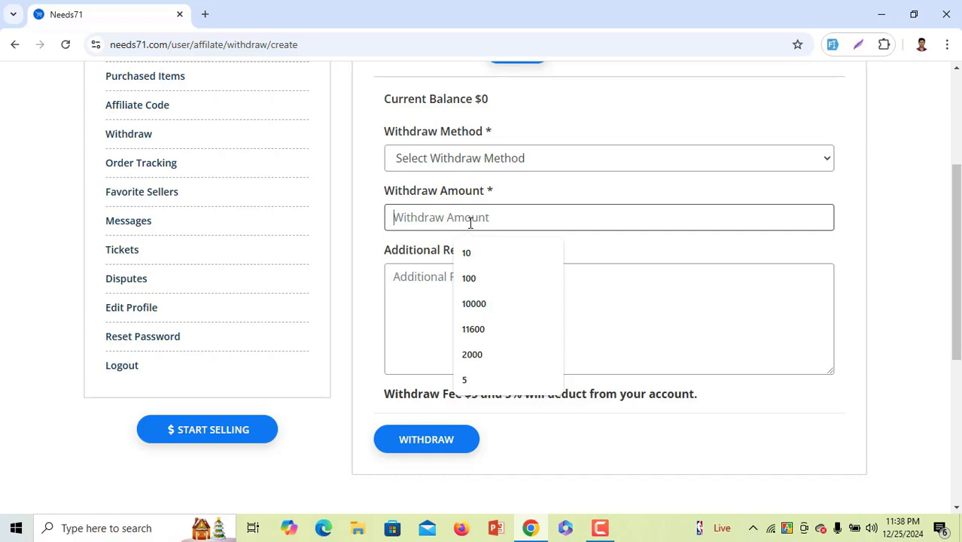
left_click(429, 278)
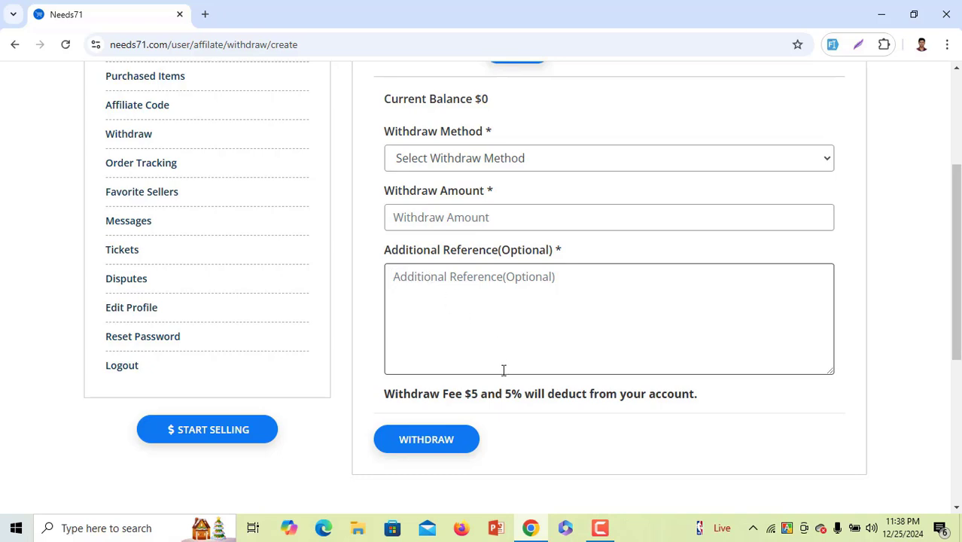
scroll(455, 394, "down", 1)
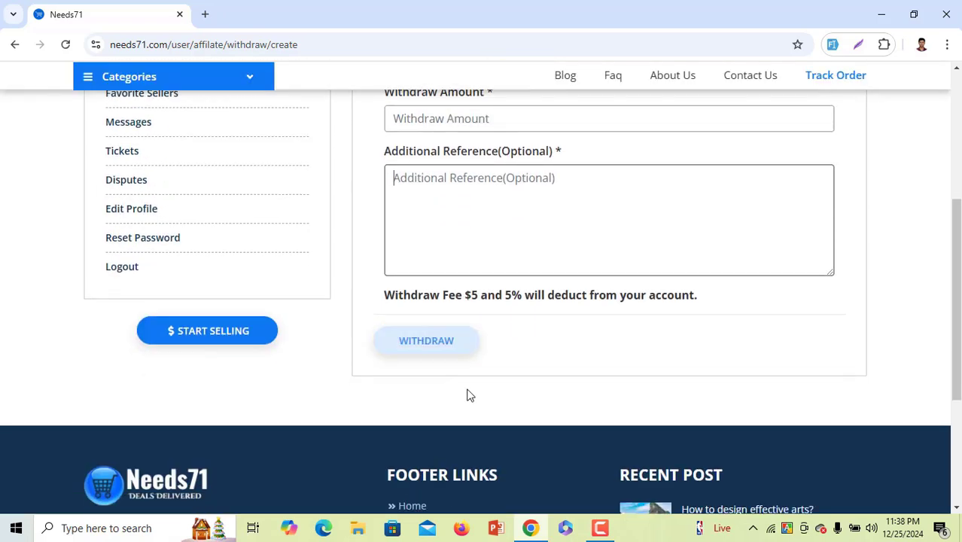
left_click_drag(392, 294, 643, 316)
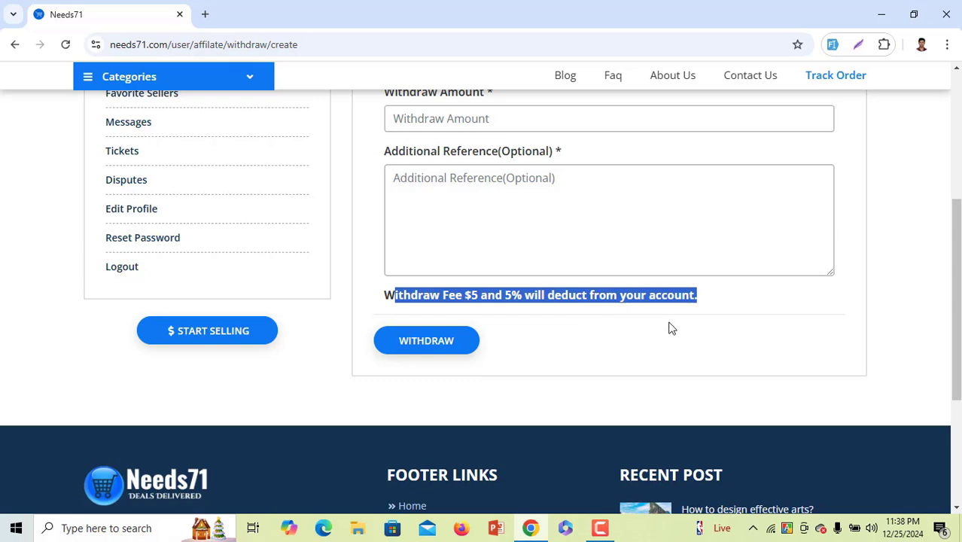
left_click(668, 327)
scroll(263, 256, "up", 3)
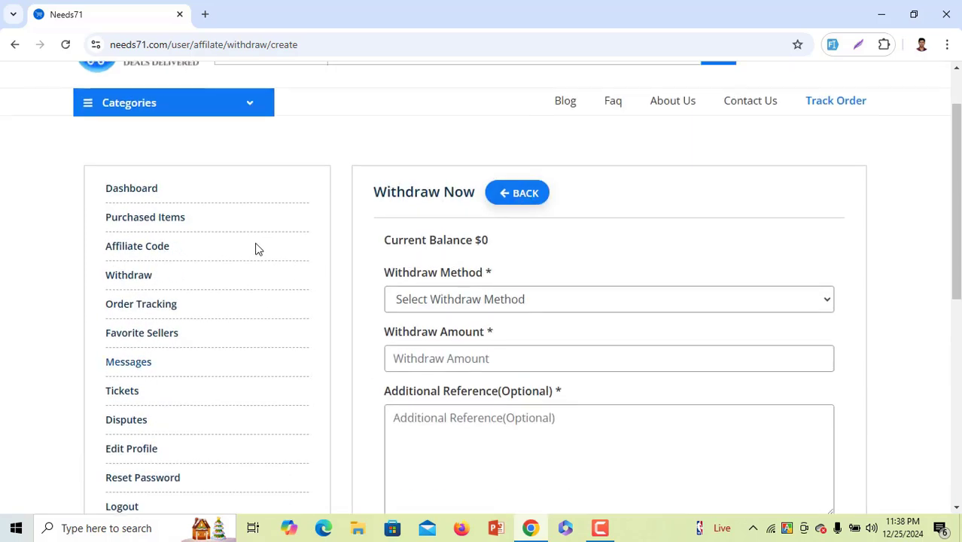
Open the Order Tracking page and focus its tracking code field
left_click(146, 305)
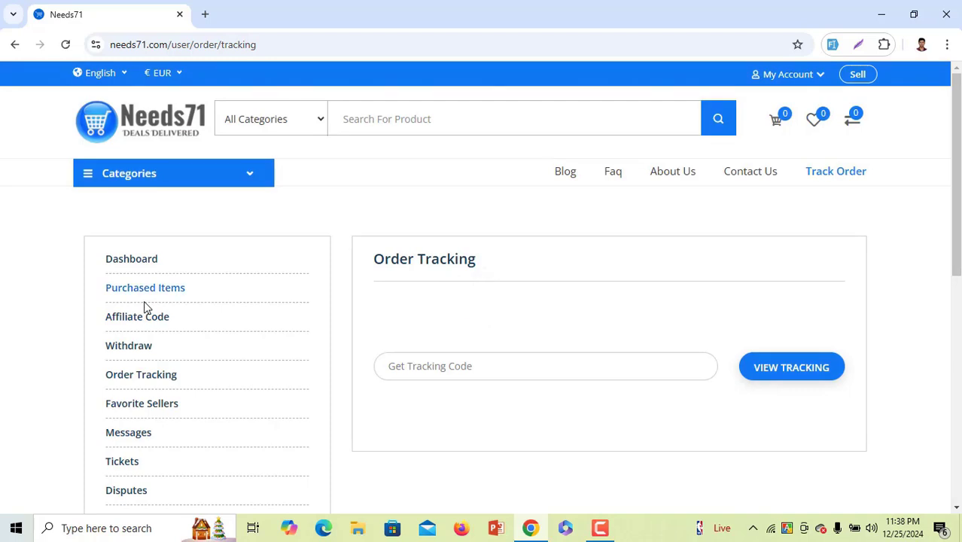
left_click(440, 368)
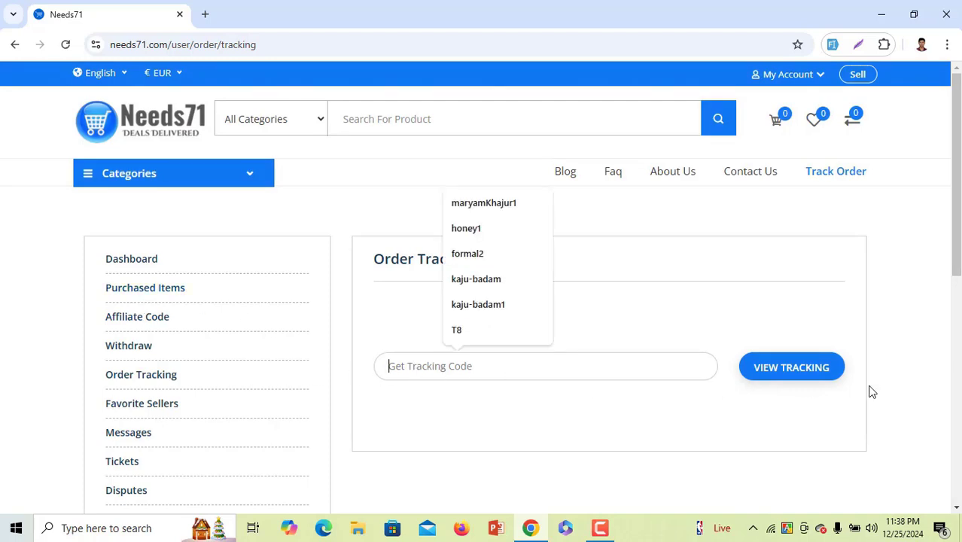
left_click(729, 398)
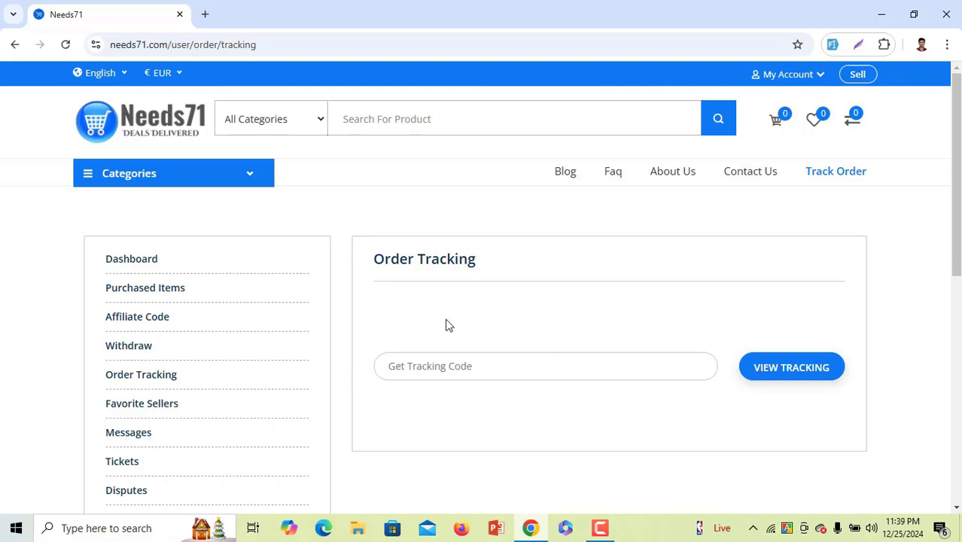
Go to the Favorite Sellers page and scroll its empty sellers table
scroll(446, 324, "down", 3)
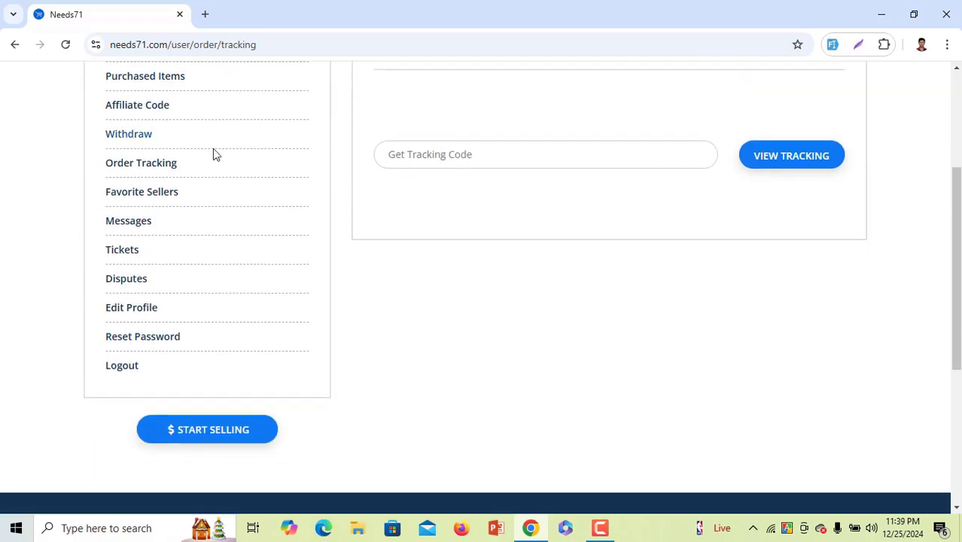
left_click(149, 192)
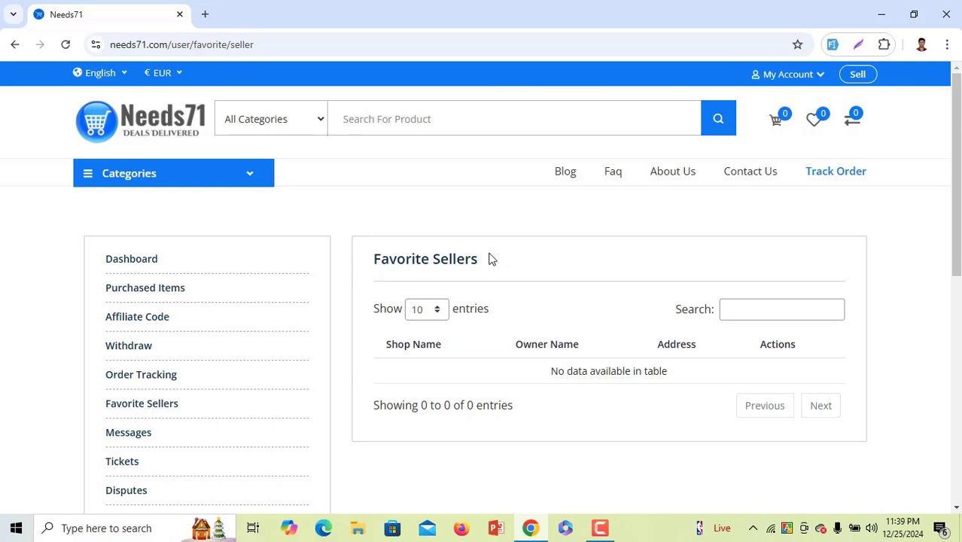
scroll(482, 260, "down", 2)
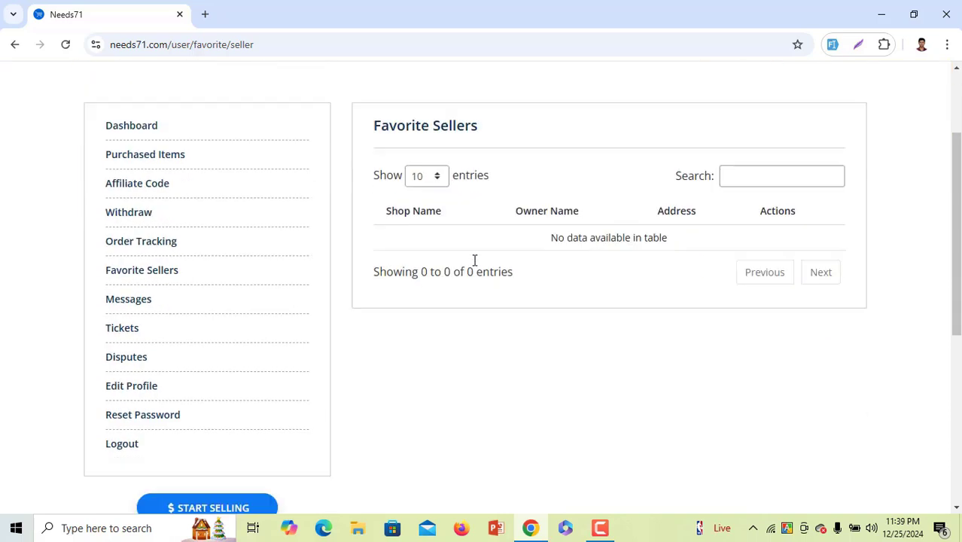
scroll(373, 391, "down", 1)
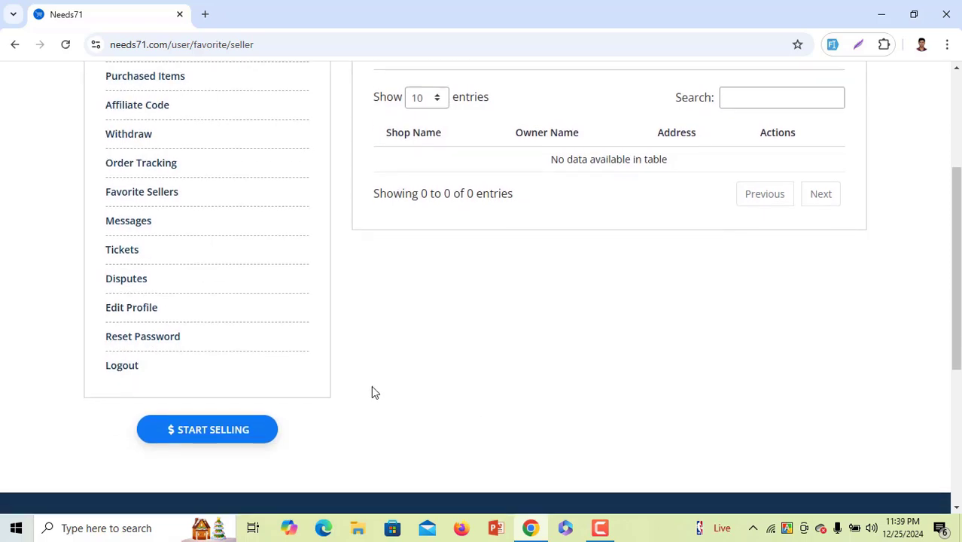
scroll(371, 386, "up", 2)
scroll(219, 354, "down", 1)
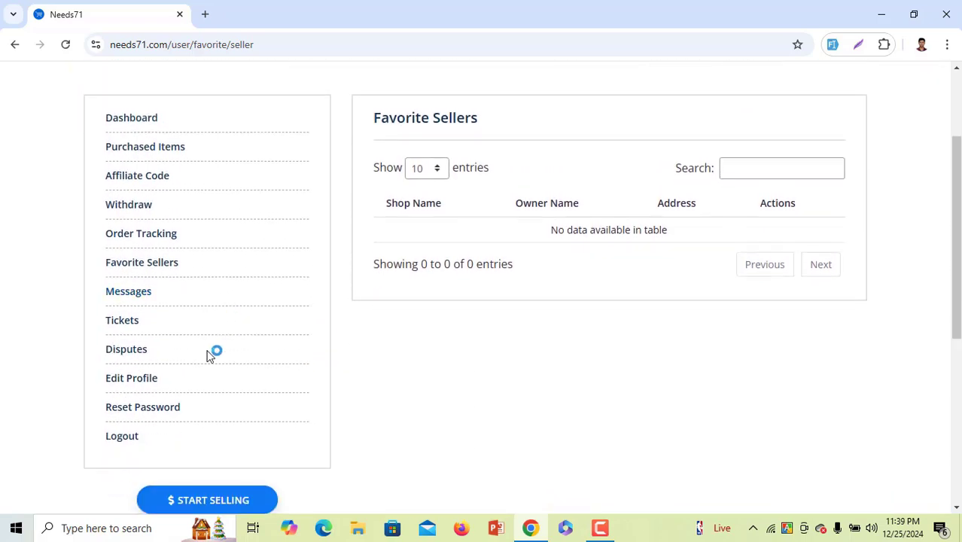
Open Messages, bring up the Compose Message form, and close it unsent
left_click(138, 294)
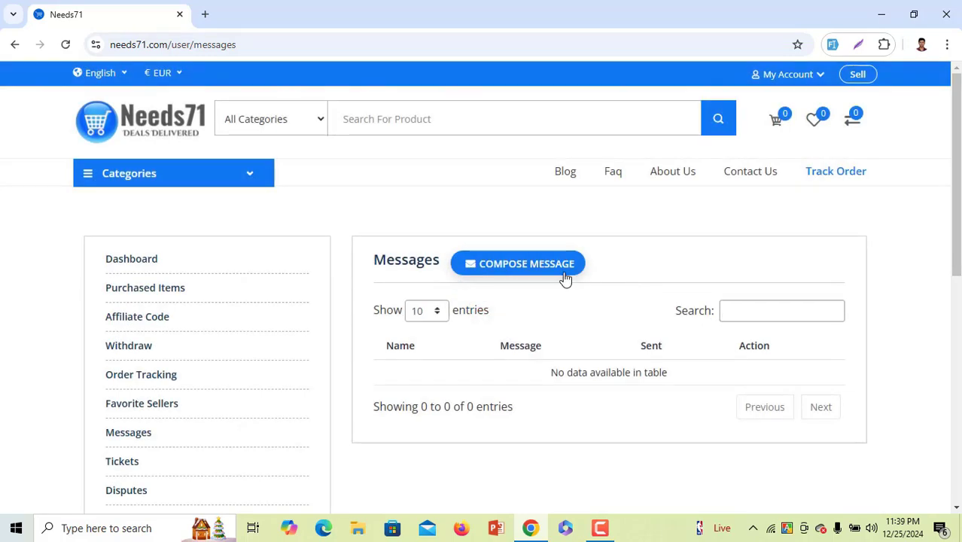
left_click(564, 274)
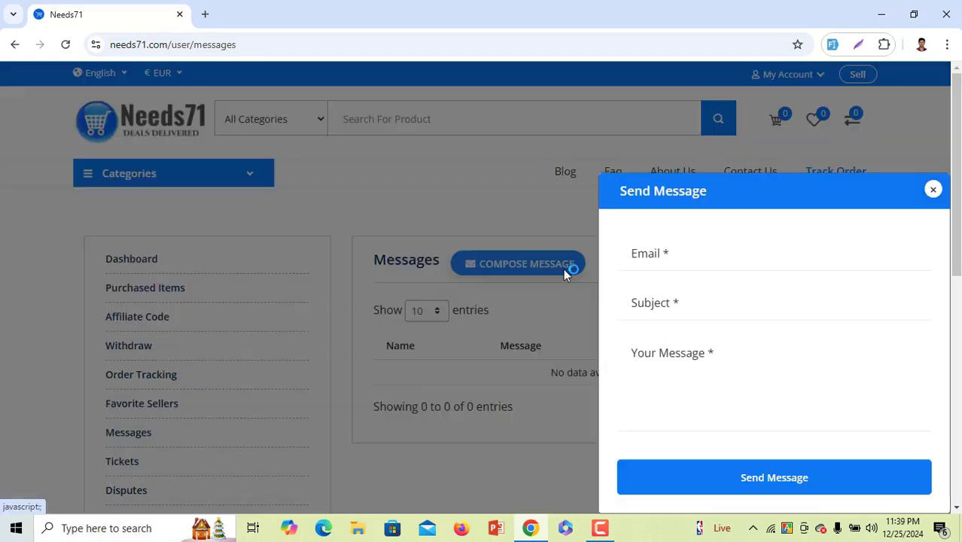
left_click(932, 190)
scroll(391, 359, "down", 2)
scroll(361, 357, "down", 1)
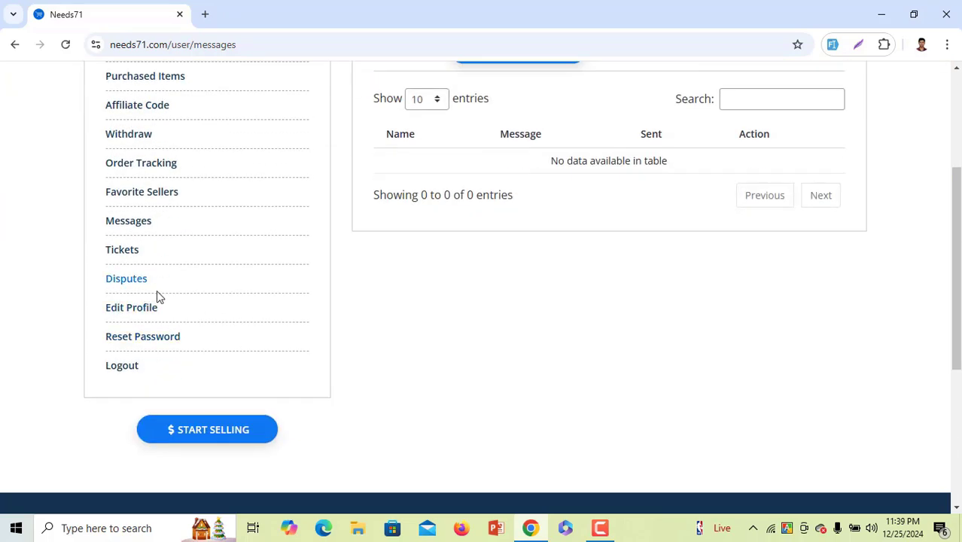
Open Tickets, bring up the Add Ticket form, and close it
left_click(133, 253)
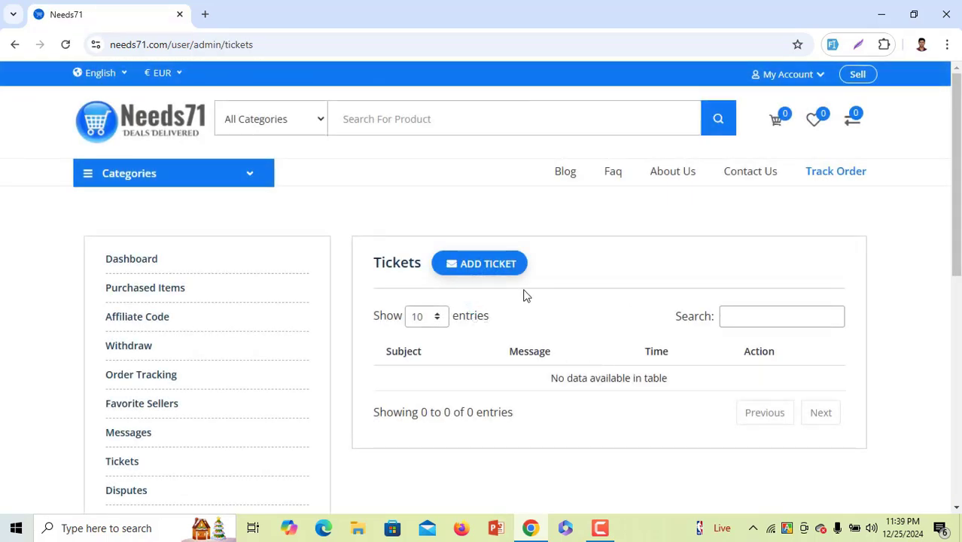
left_click(491, 270)
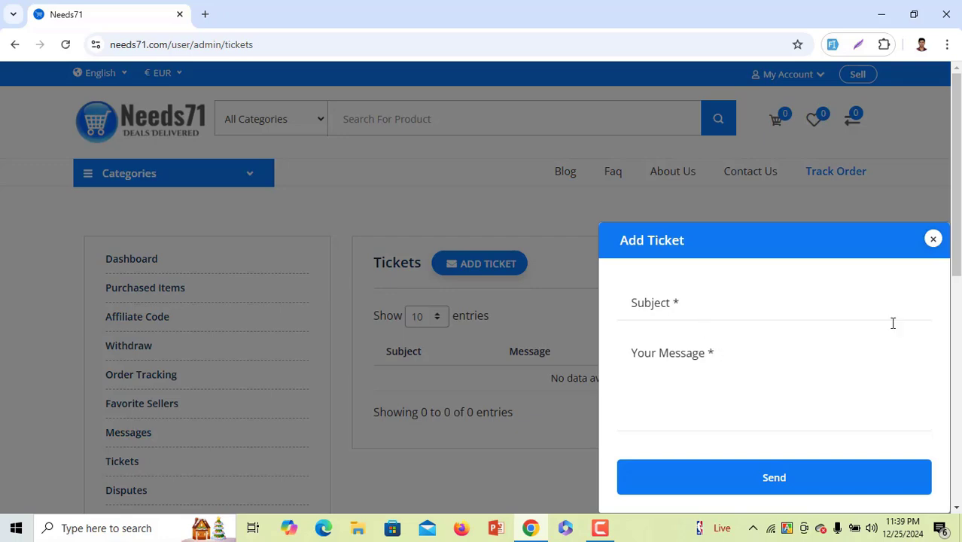
left_click(932, 239)
scroll(289, 376, "down", 4)
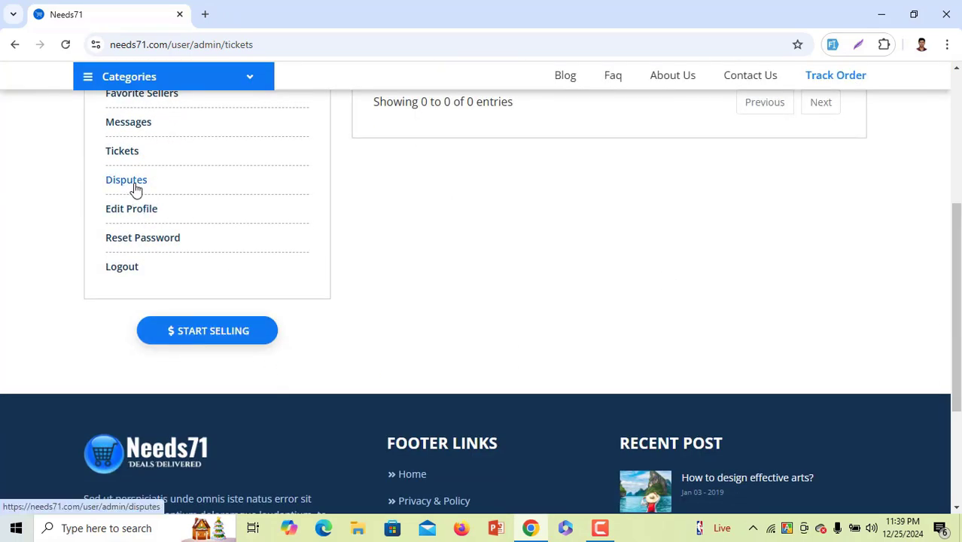
Open Disputes, view and close the Add Dispute form, then log out
left_click(134, 187)
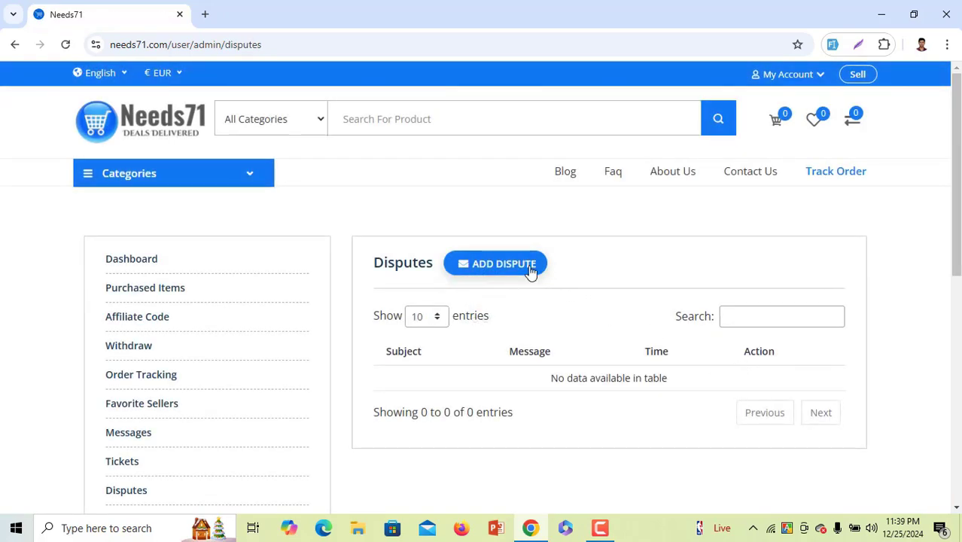
left_click(502, 270)
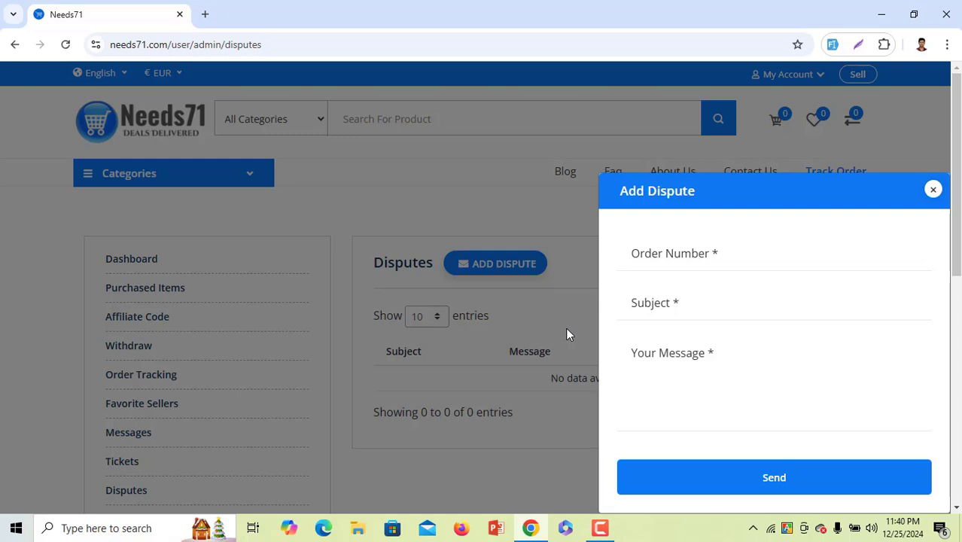
left_click(933, 190)
scroll(241, 285, "down", 3)
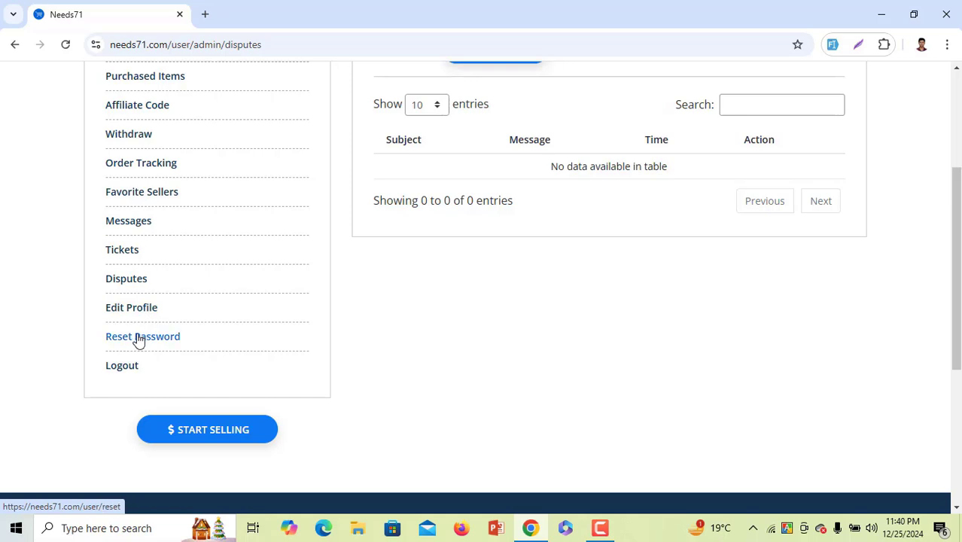
left_click(127, 370)
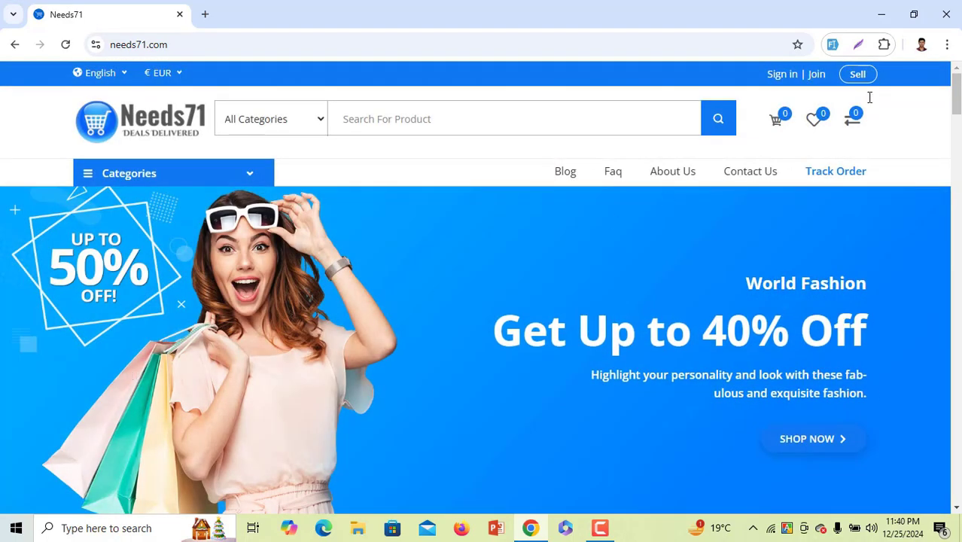
Open vendor registration, autofill sample data, and edit part of the phone number
left_click(858, 75)
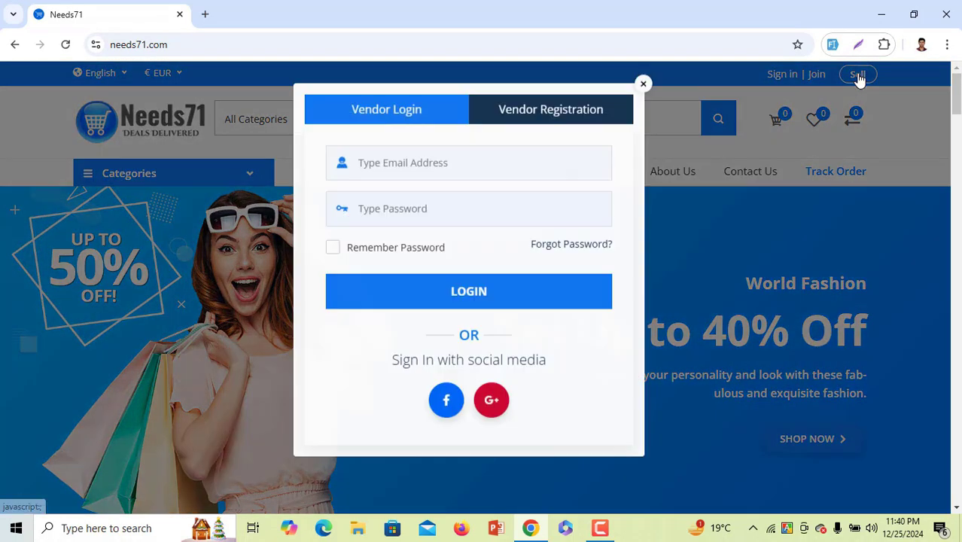
left_click(581, 127)
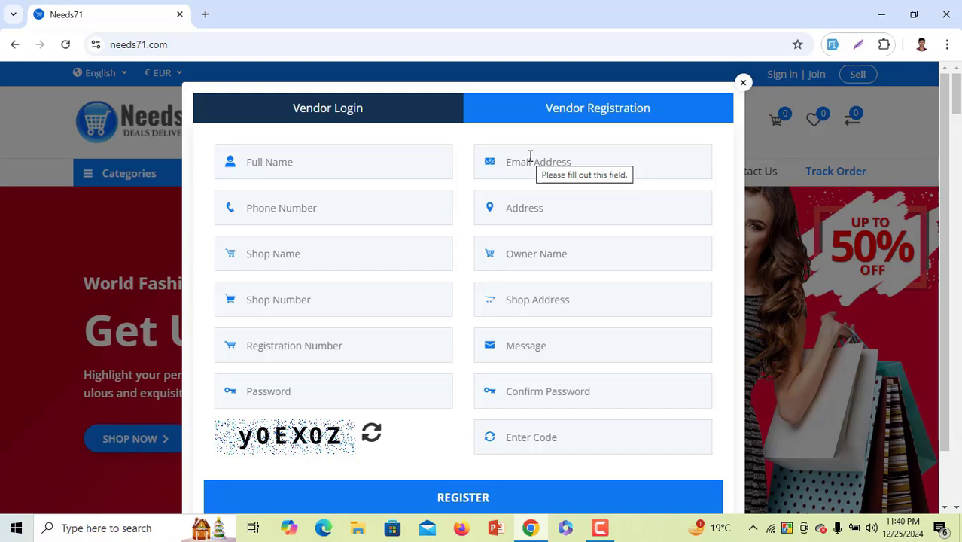
left_click(832, 44)
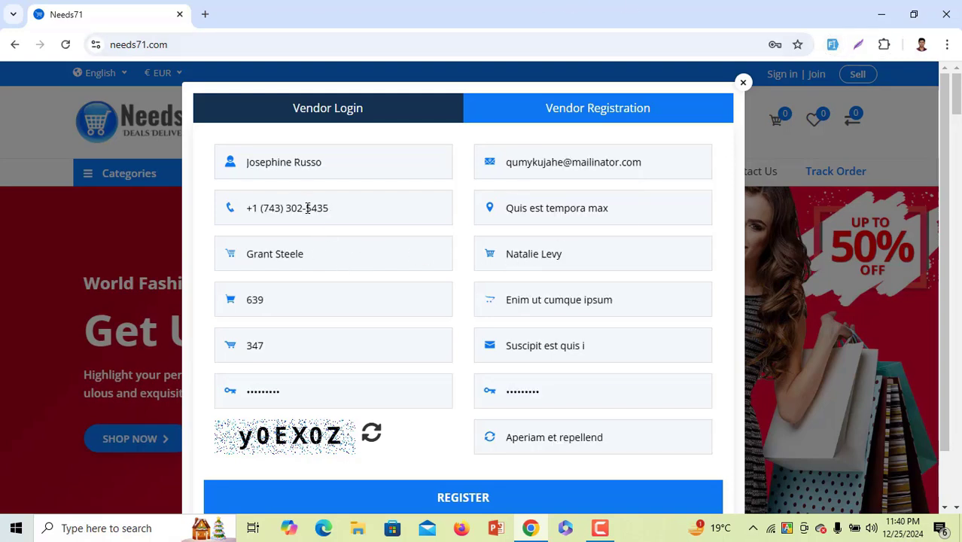
left_click_drag(292, 208, 262, 213)
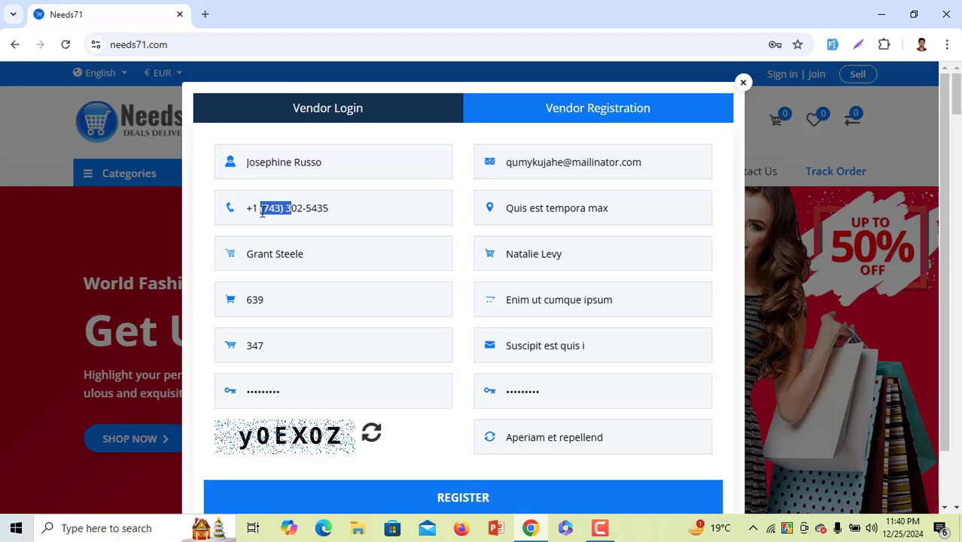
key("BackSpace")
type("87654|")
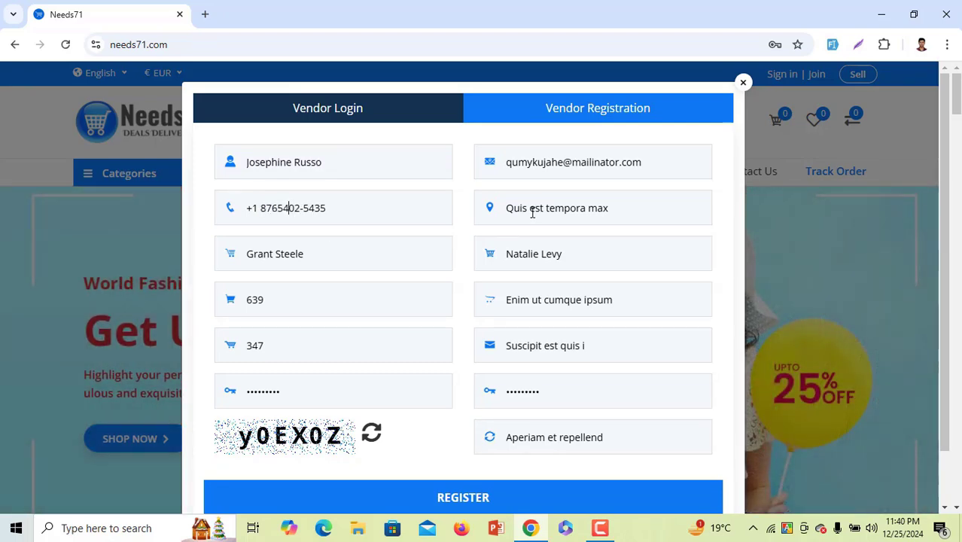
left_click(531, 209)
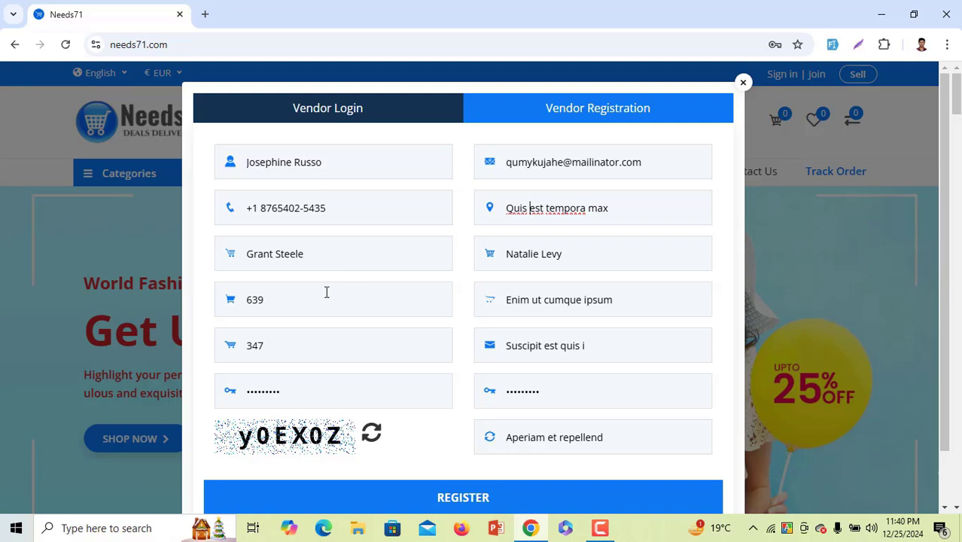
Enter a new password and confirmation, and change the name part of the email address
left_click_drag(320, 400, 215, 392)
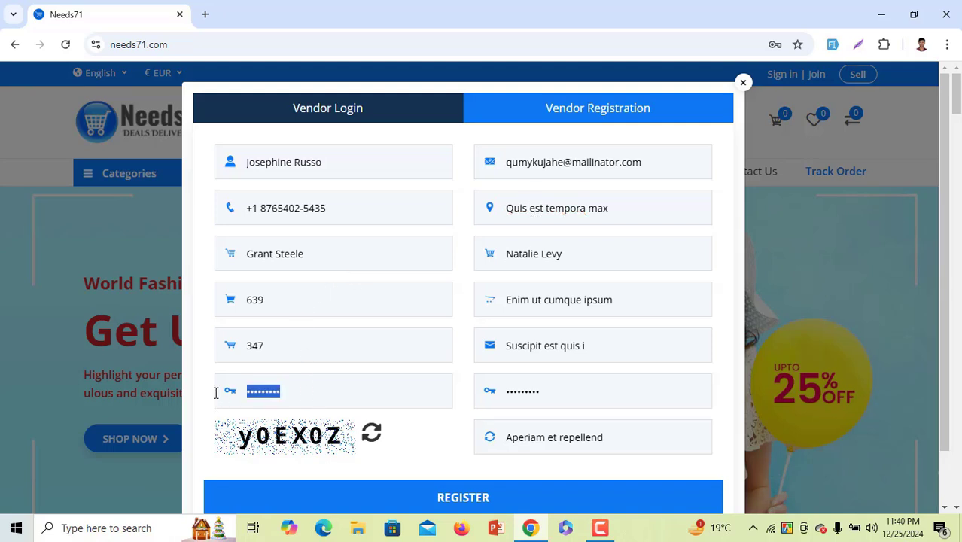
type("•••••")
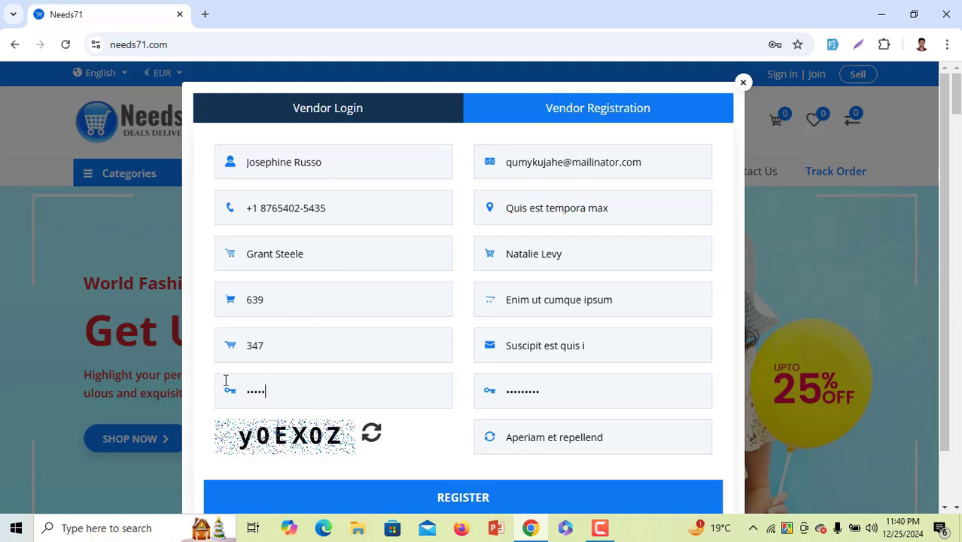
type("••••")
left_click(560, 396)
left_click_drag(472, 391, 442, 386)
type("•••••")
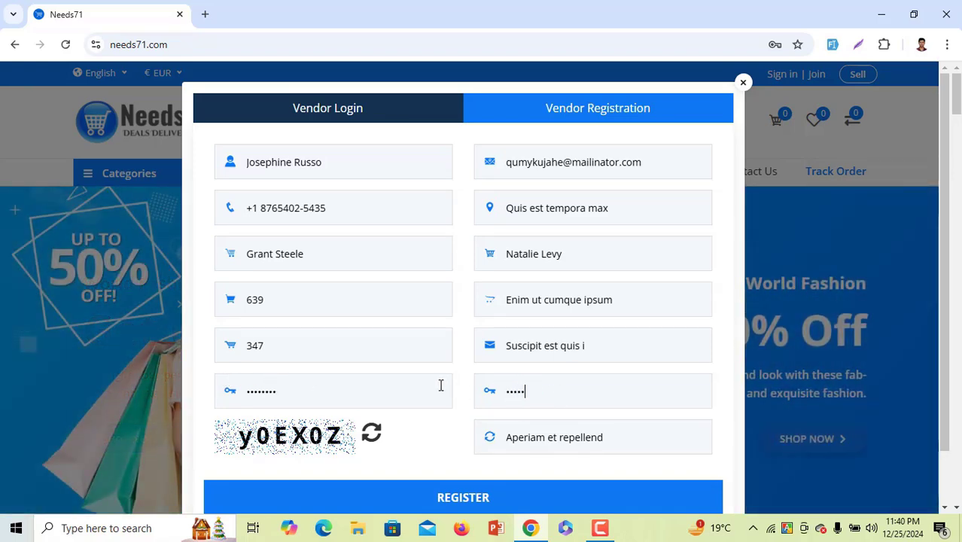
type("•••")
double_click(516, 162)
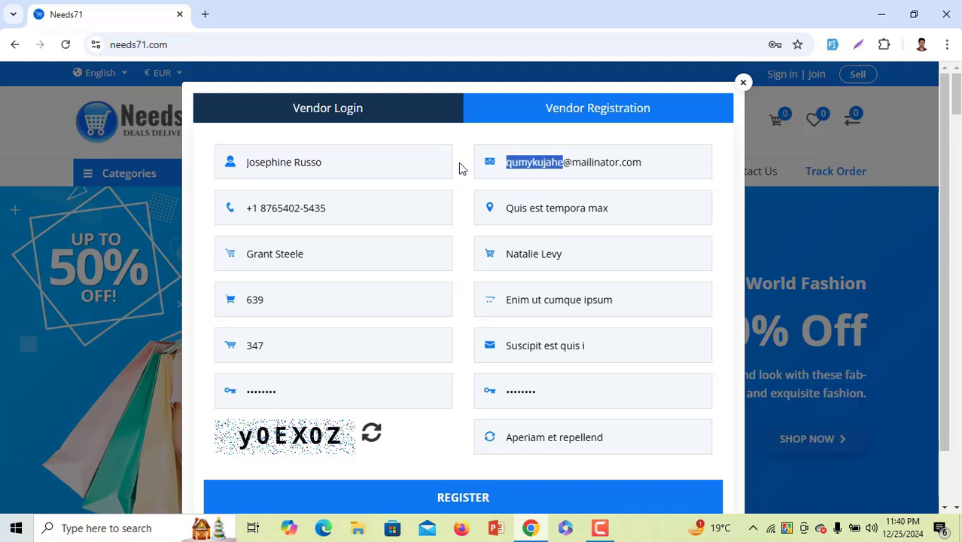
type("aliii")
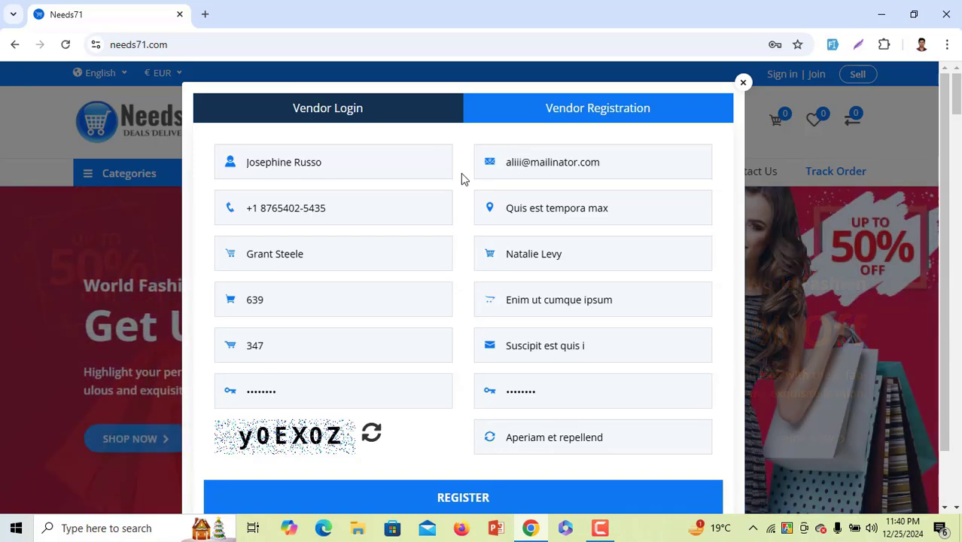
Enter the captcha code and submit the vendor registration
scroll(456, 205, "down", 1)
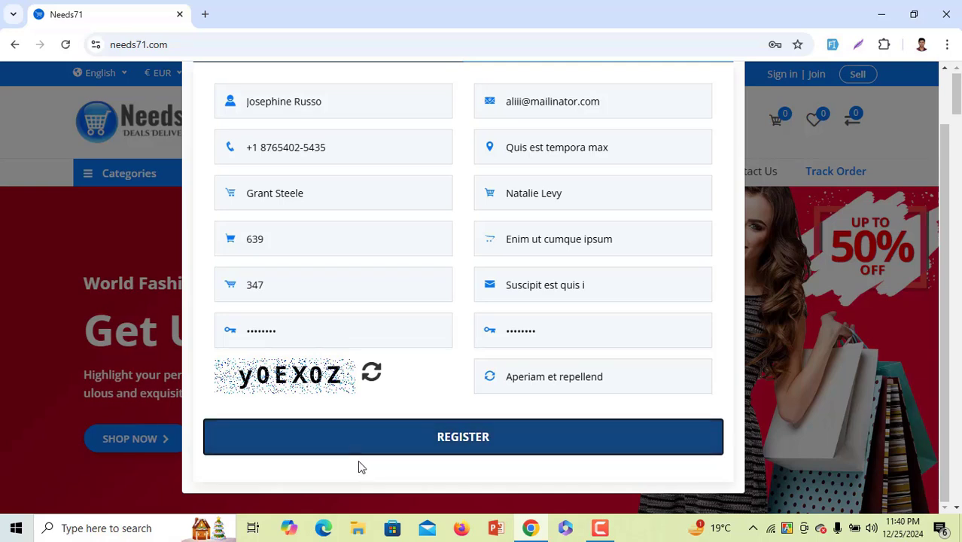
left_click_drag(612, 379, 490, 376)
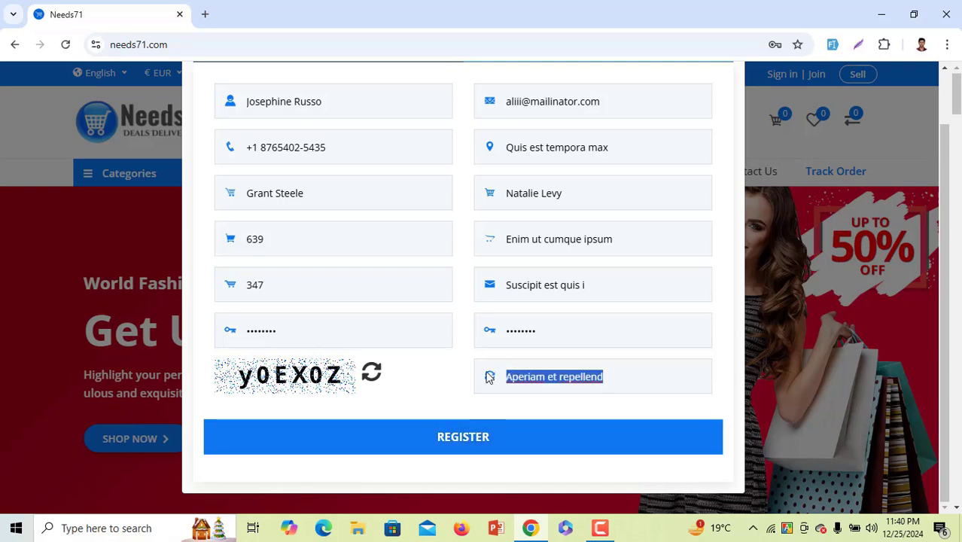
type("y0EX")
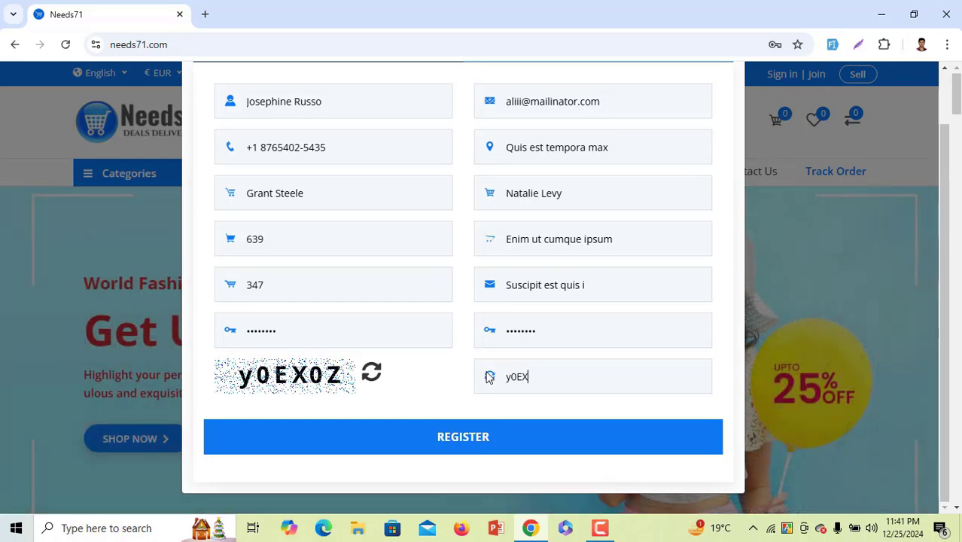
type("0Z")
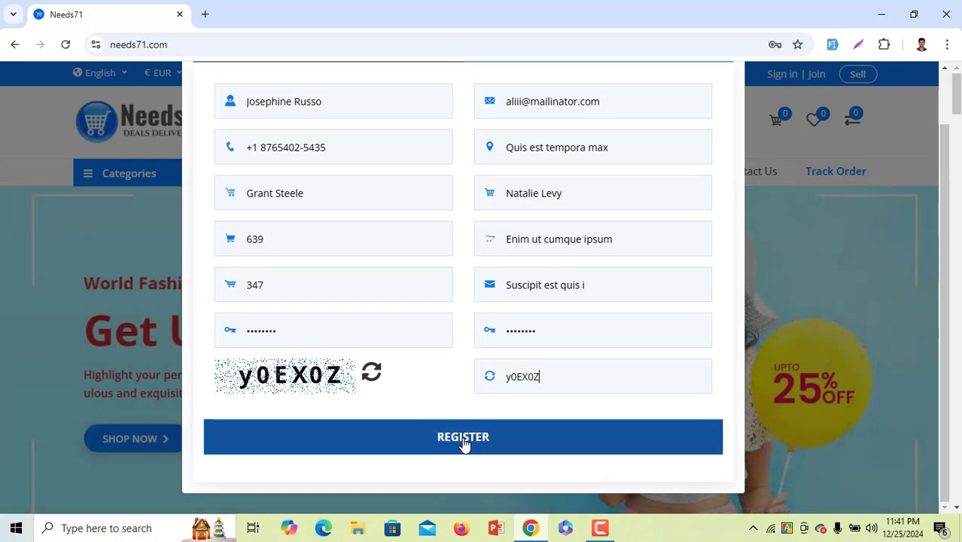
left_click(464, 444)
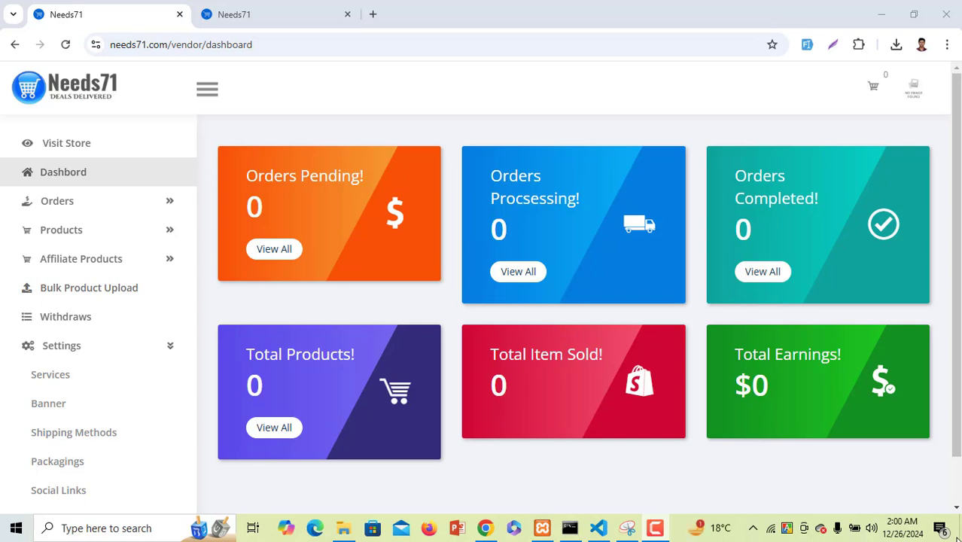
scroll(185, 273, "down", 1)
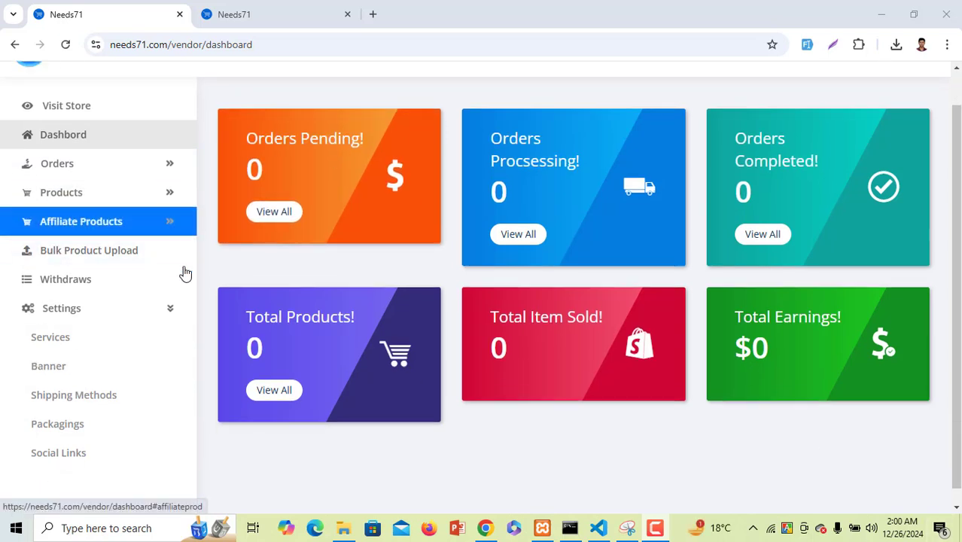
scroll(197, 282, "up", 1)
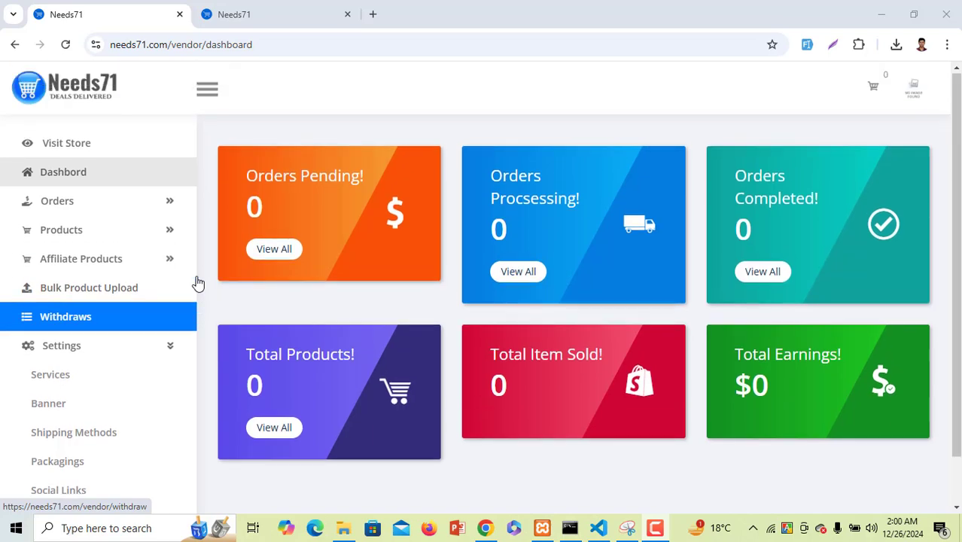
left_click(251, 8)
scroll(498, 392, "down", 2)
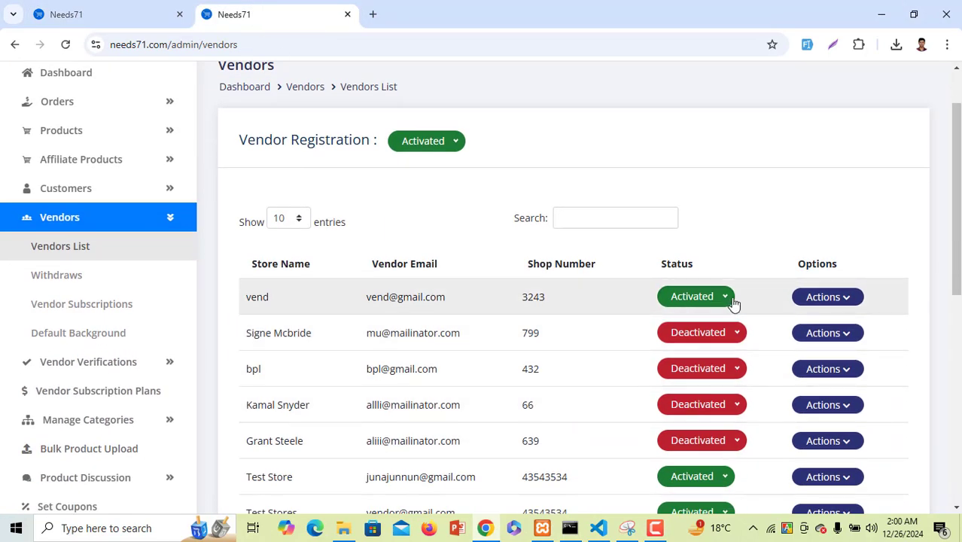
left_click_drag(257, 297, 597, 305)
left_click(691, 303)
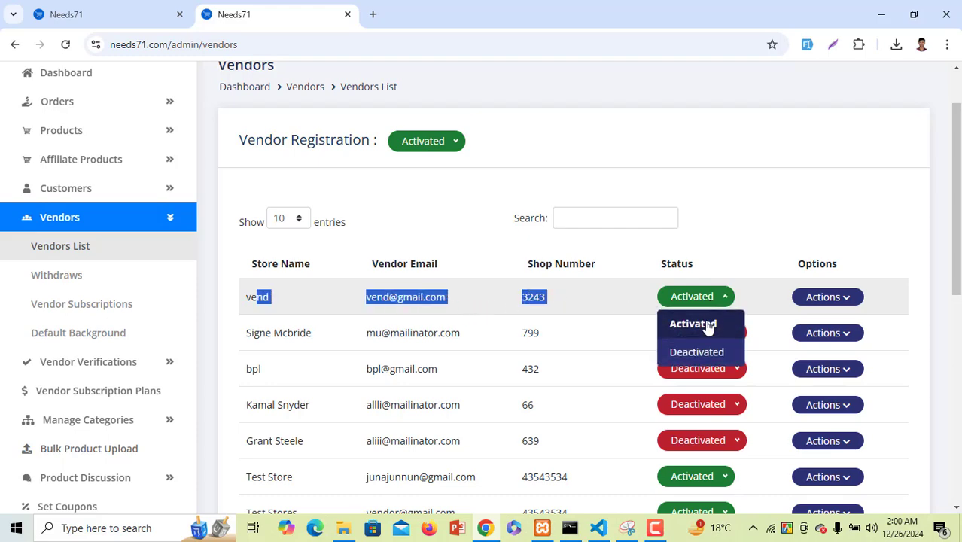
left_click(700, 354)
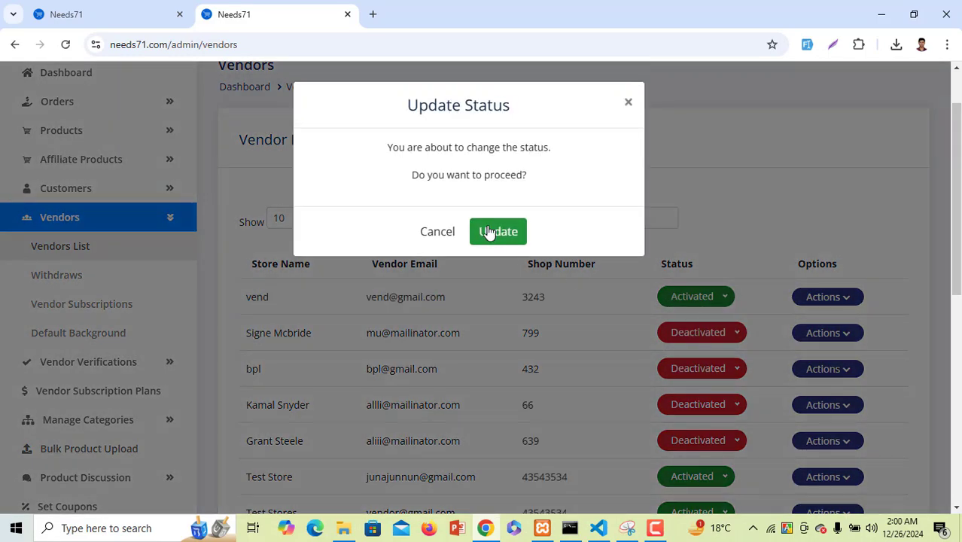
left_click(487, 234)
left_click(697, 357)
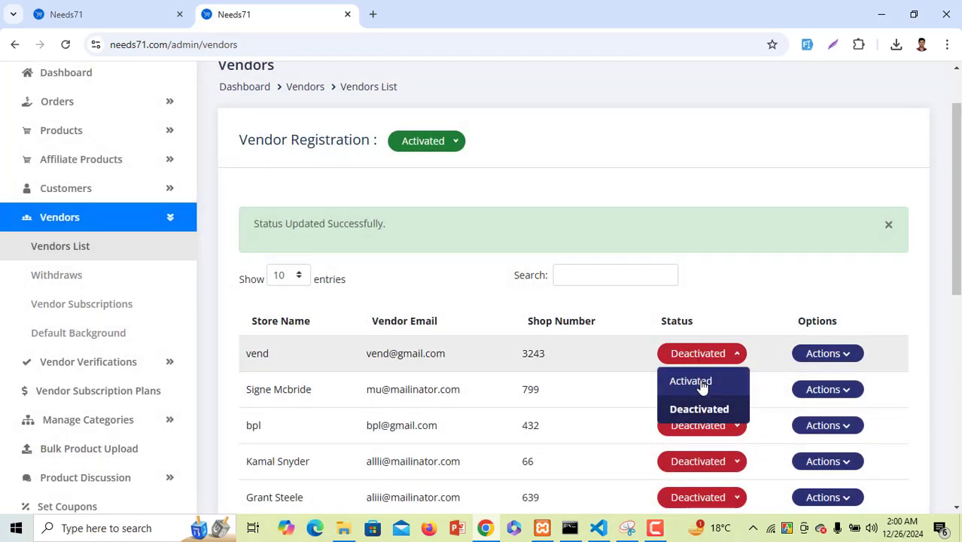
left_click(705, 386)
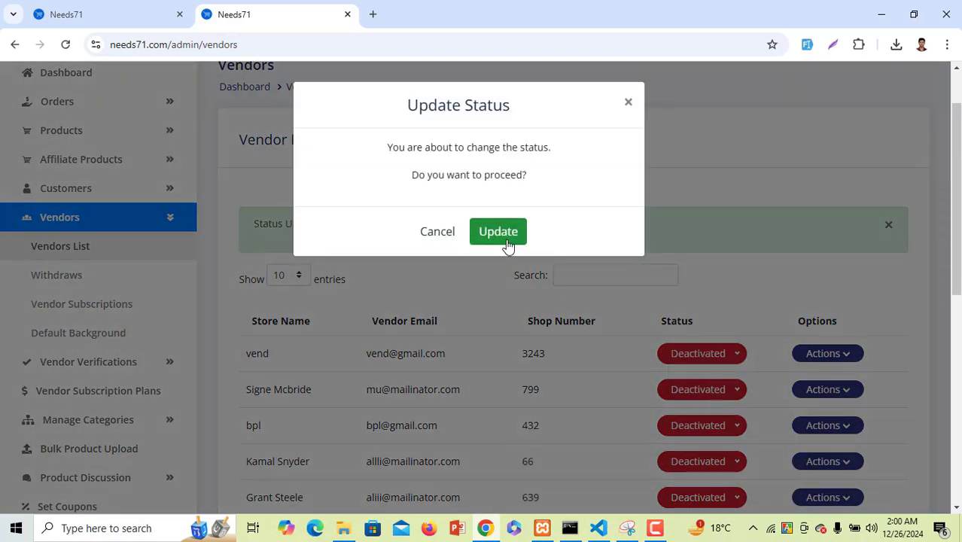
left_click(508, 245)
left_click(161, 10)
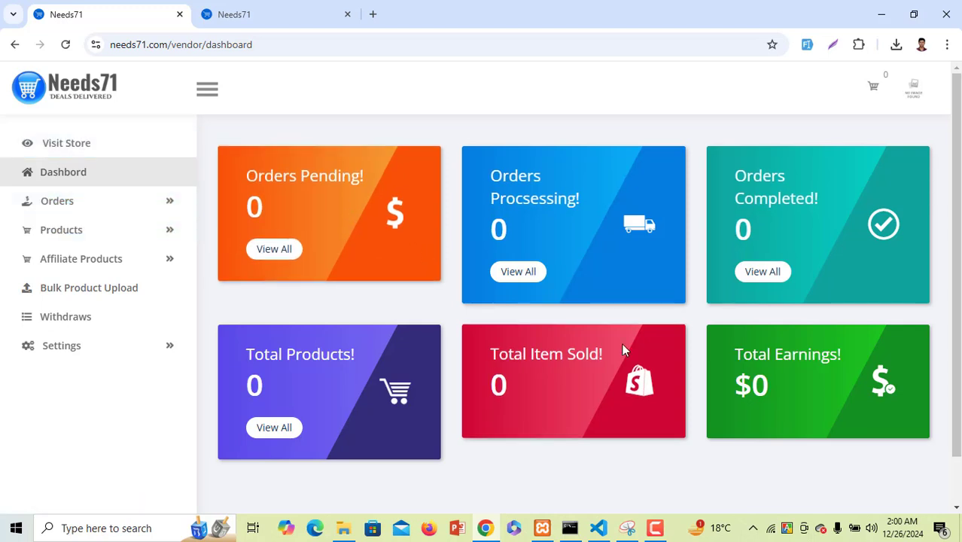
Review the vendor dashboard's orders, products and earnings cards, then open Orders > All Orders
scroll(620, 342, "down", 1)
scroll(611, 340, "up", 1)
left_click_drag(319, 181, 397, 176)
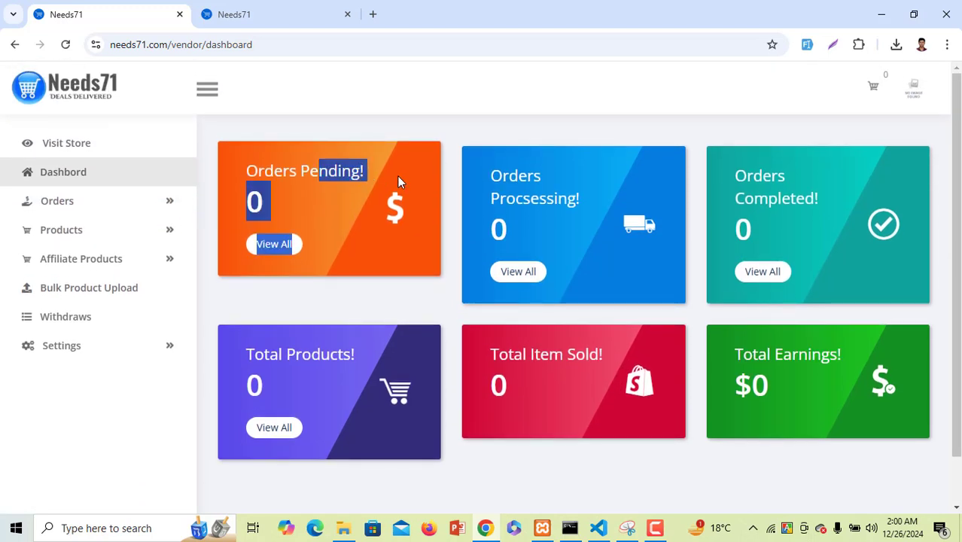
left_click_drag(258, 170, 412, 176)
left_click(496, 174)
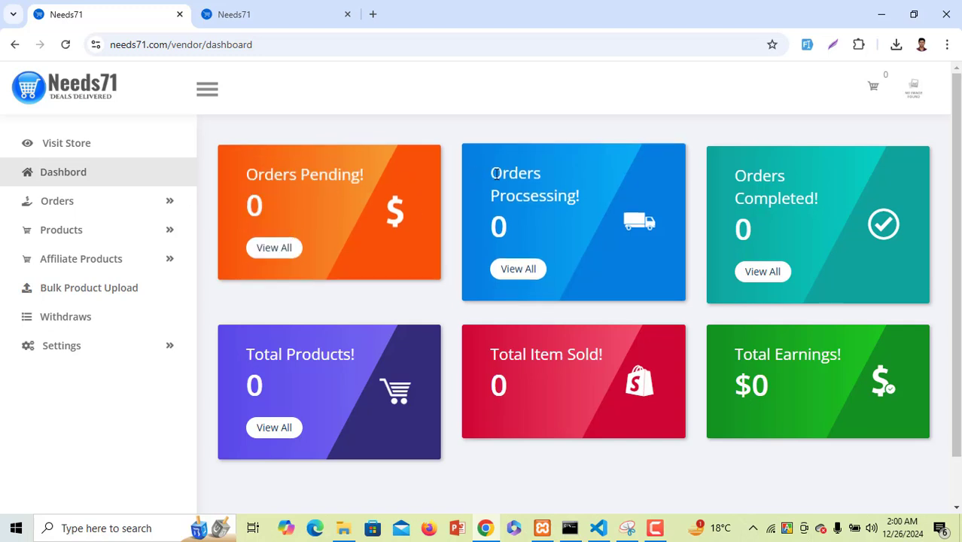
double_click(497, 174)
left_click_drag(733, 172, 825, 197)
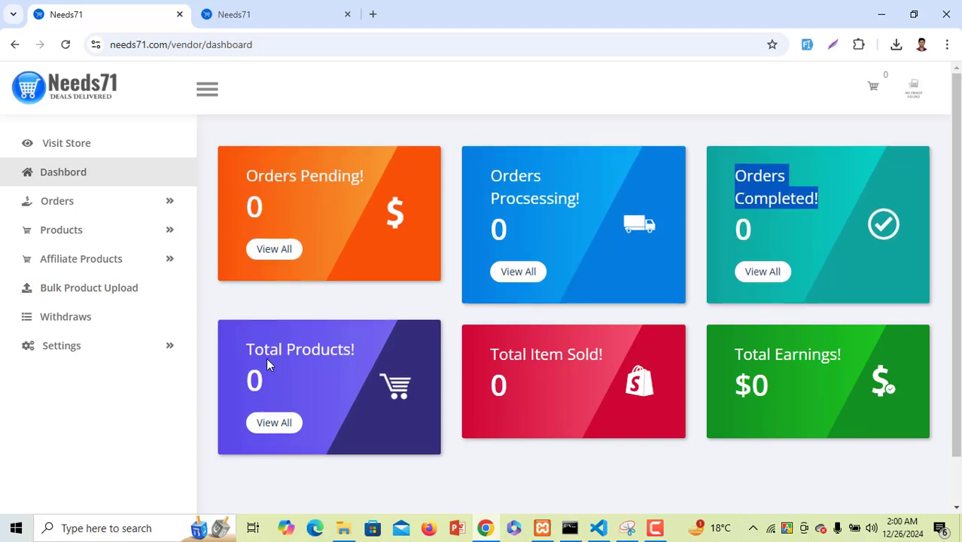
left_click_drag(266, 365, 423, 365)
left_click_drag(510, 354, 661, 357)
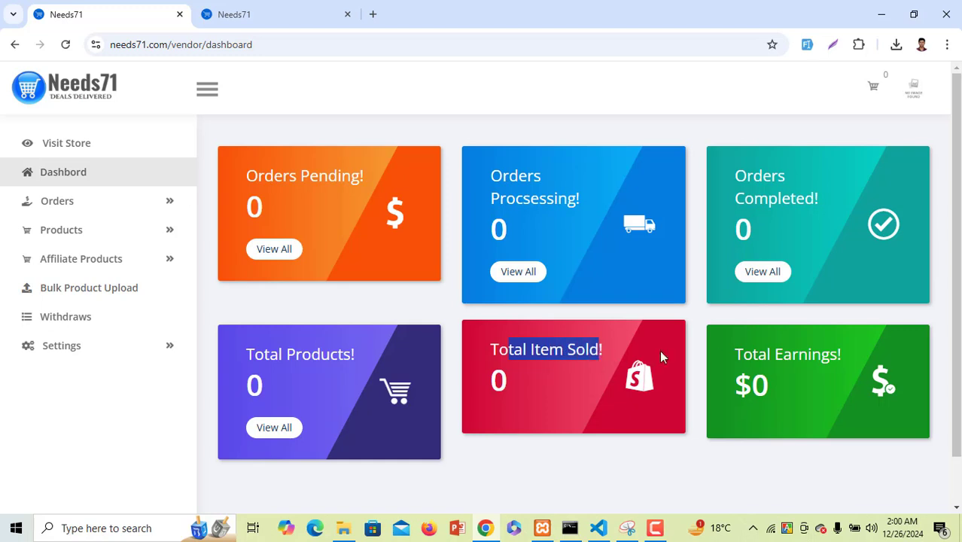
left_click_drag(731, 354, 851, 356)
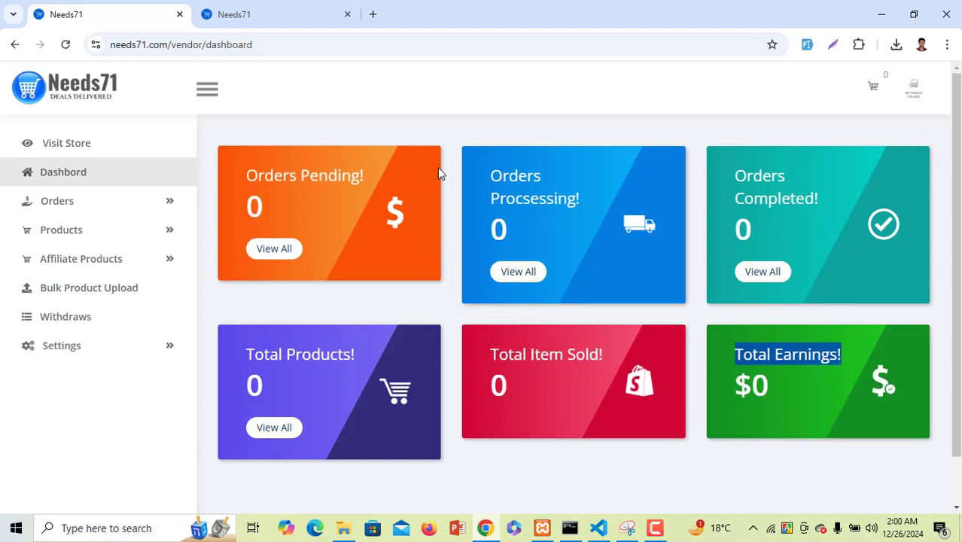
left_click(69, 206)
left_click(68, 236)
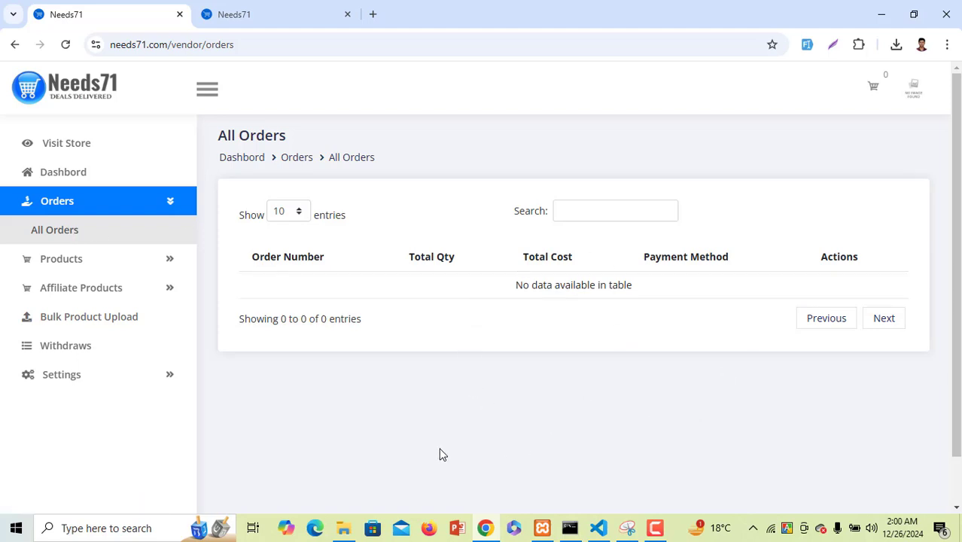
Expand Products in the vendor sidebar and choose Add New Product
left_click(132, 260)
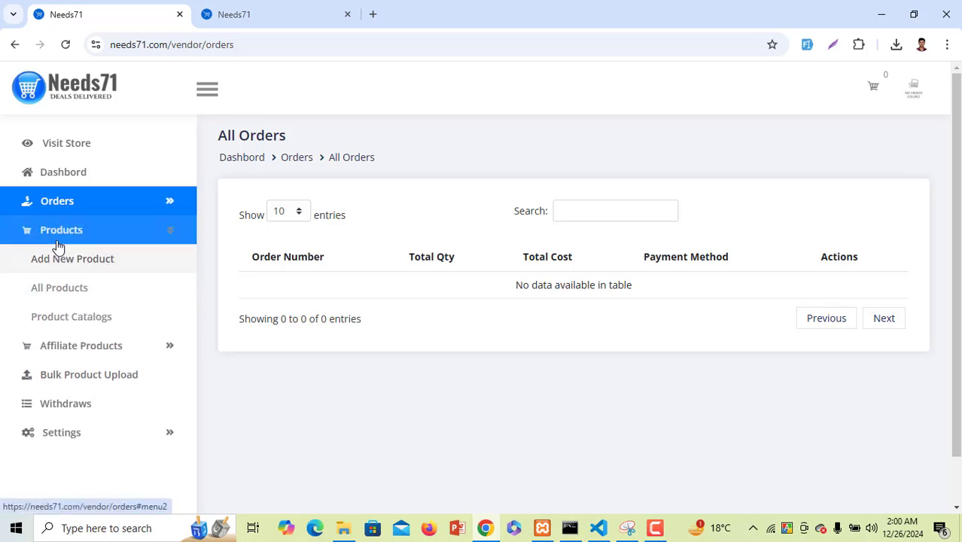
left_click(99, 263)
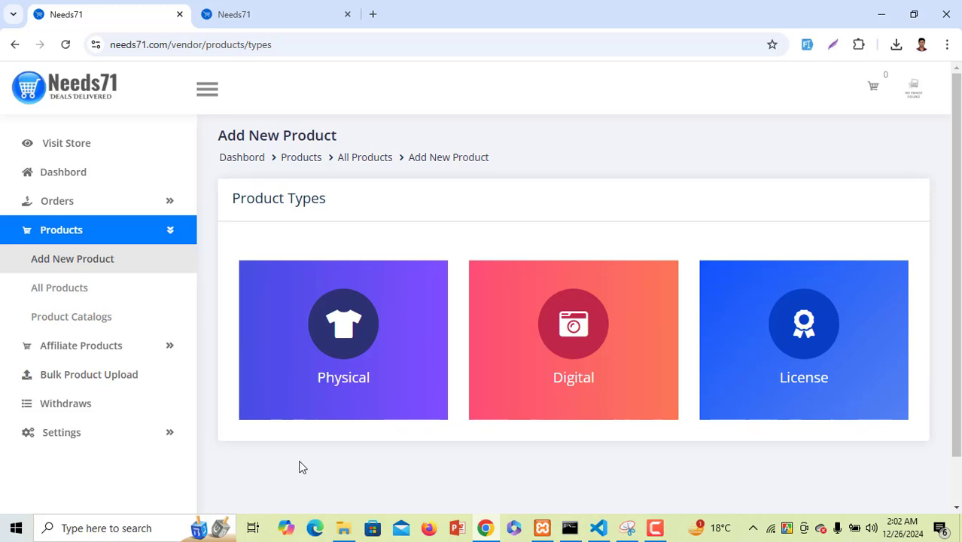
Start a physical product named 'test product' and edit its SKU
left_click(365, 384)
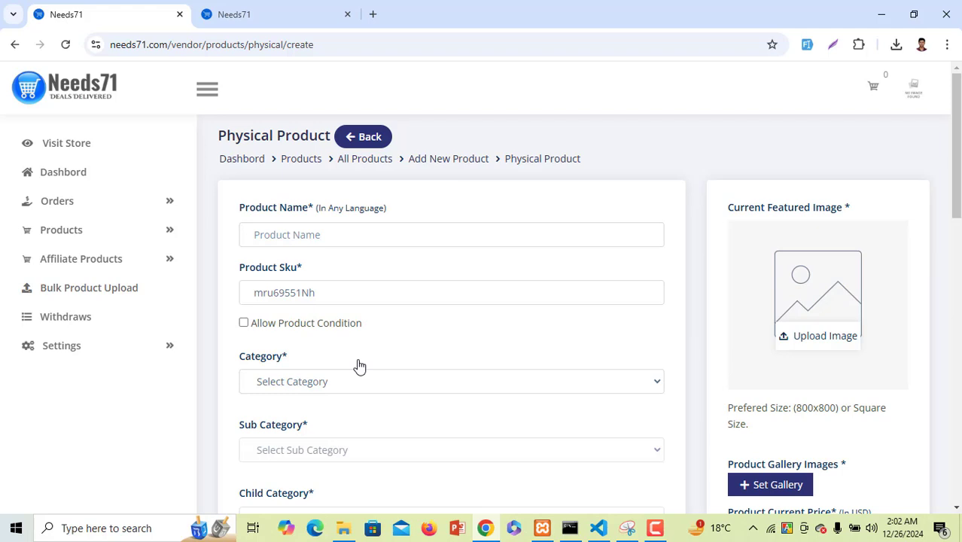
left_click(363, 236)
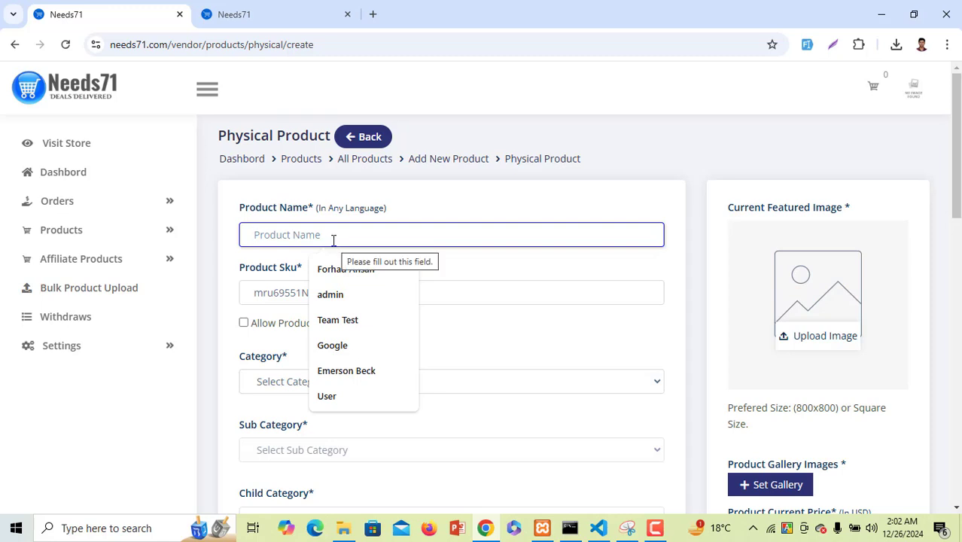
type("test")
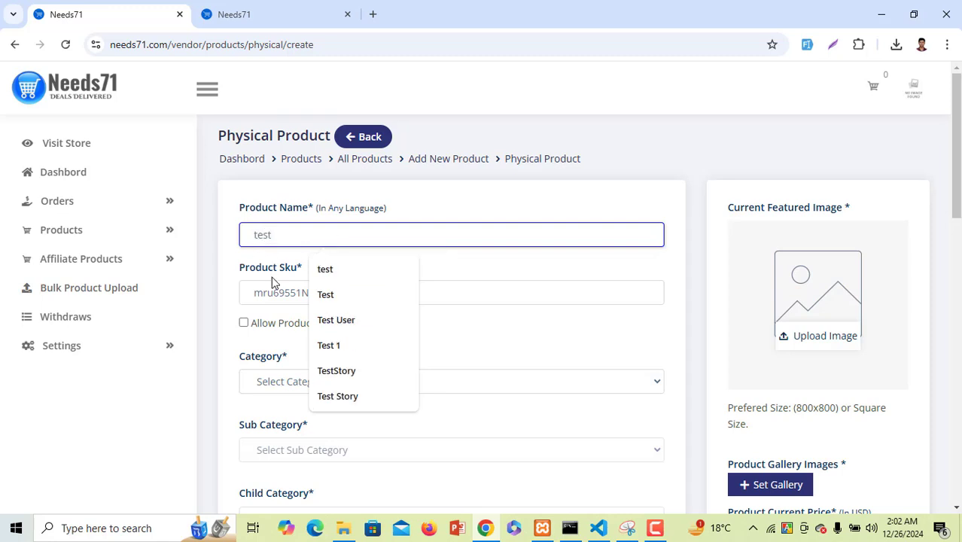
left_click(272, 278)
left_click(301, 240)
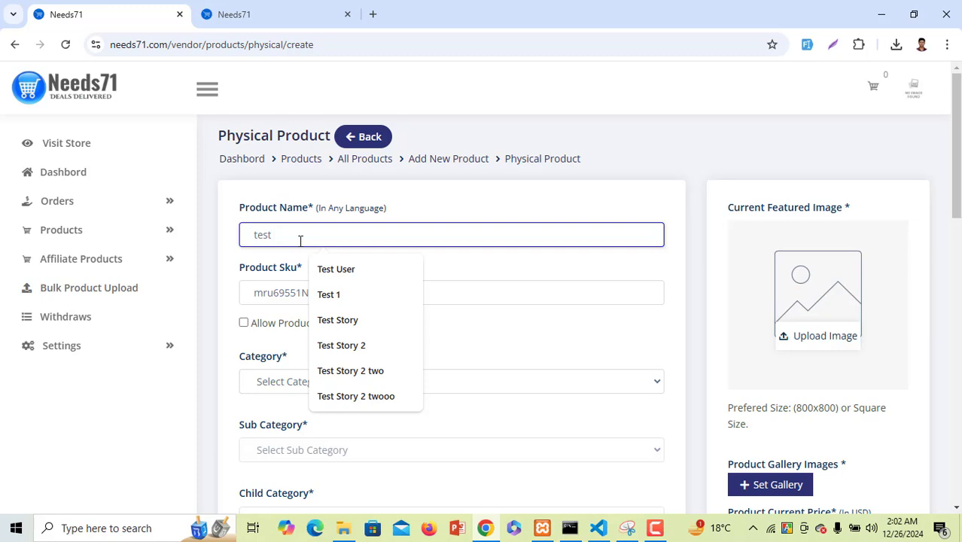
type("product")
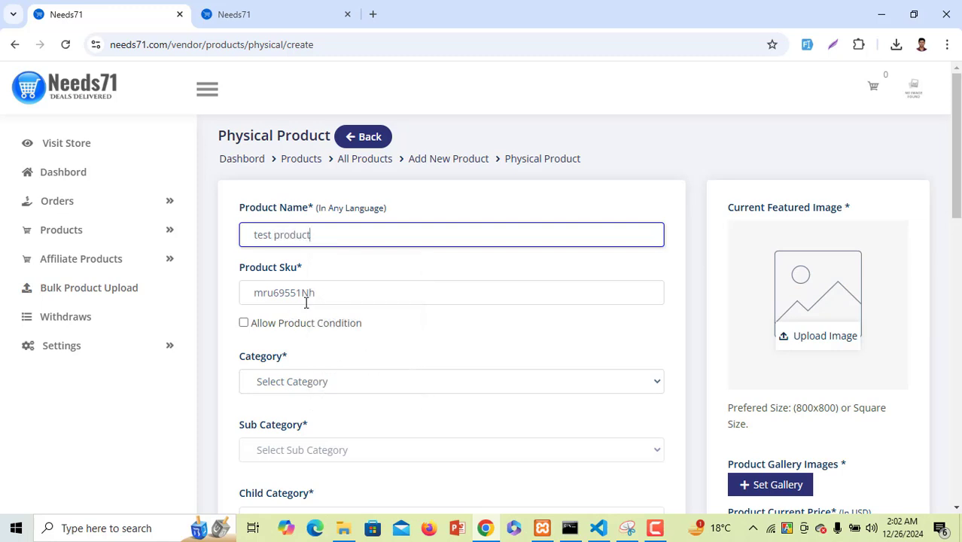
left_click(306, 299)
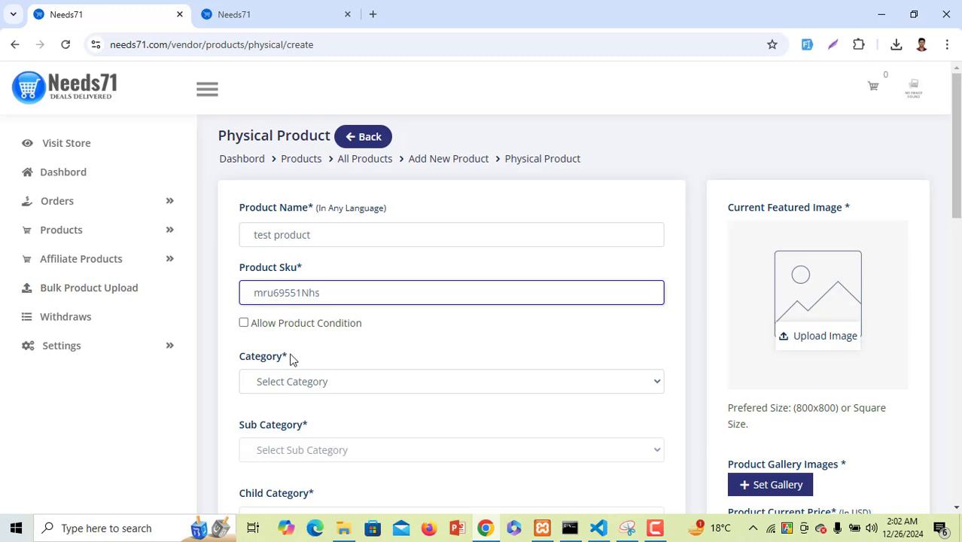
Set the category to Fashion & Beauty with sub category SHOES, leaving child category empty
left_click(298, 383)
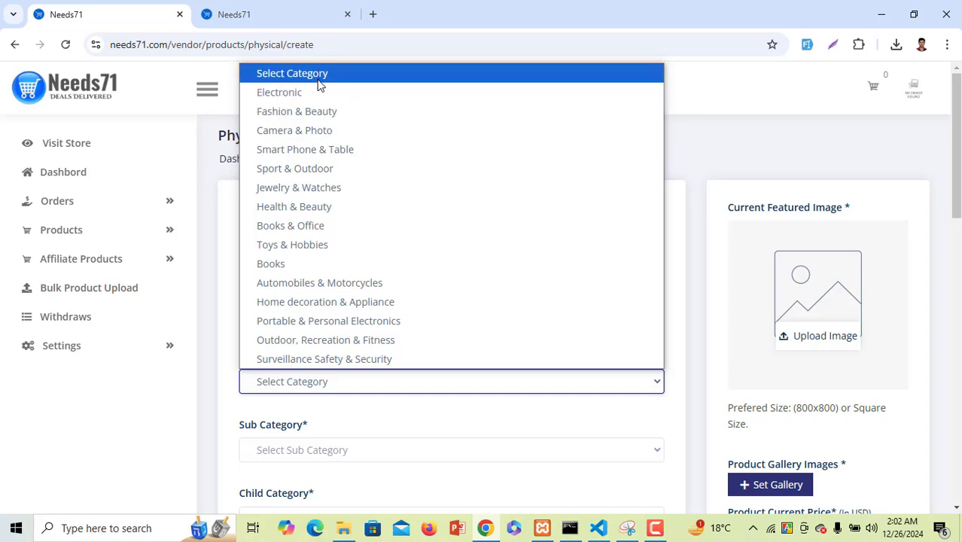
left_click(312, 111)
scroll(332, 350, "down", 3)
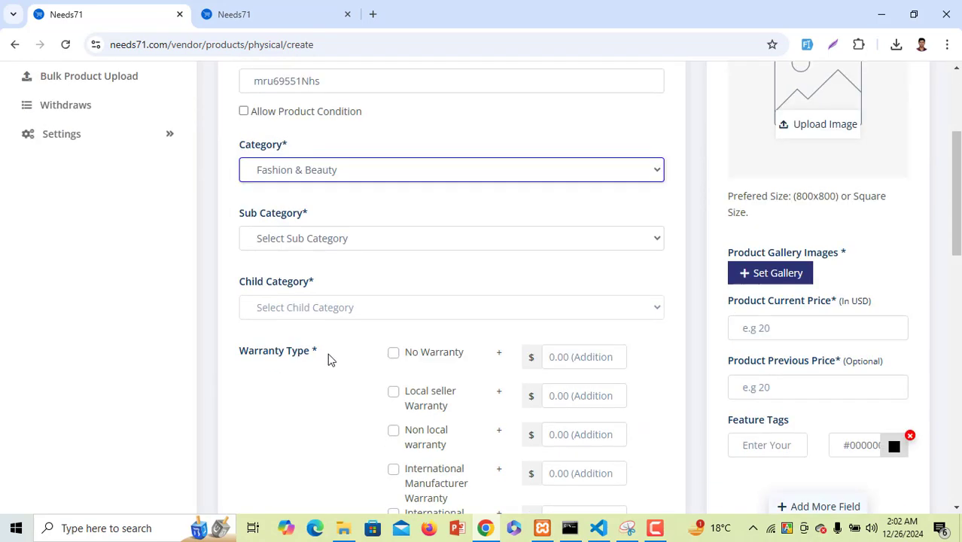
left_click(368, 241)
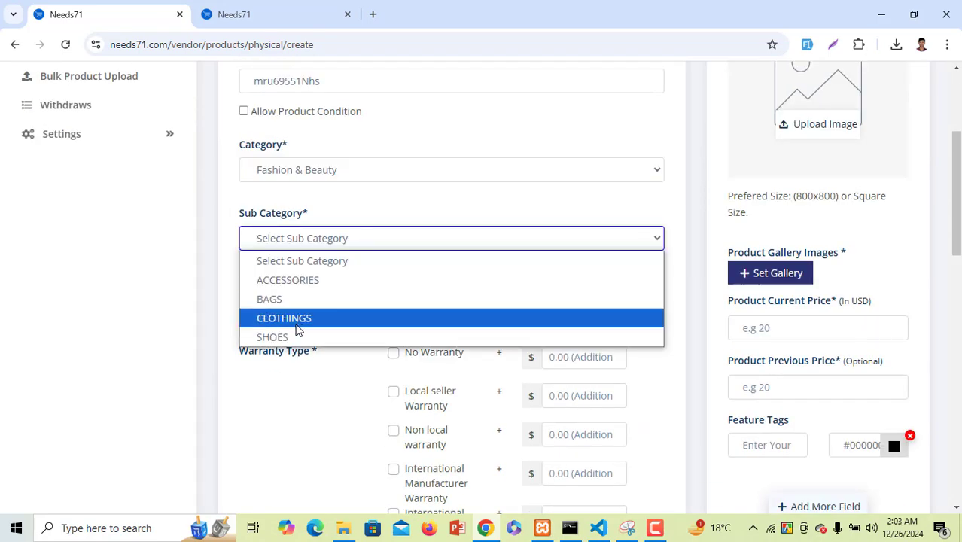
scroll(304, 338, "down", 1)
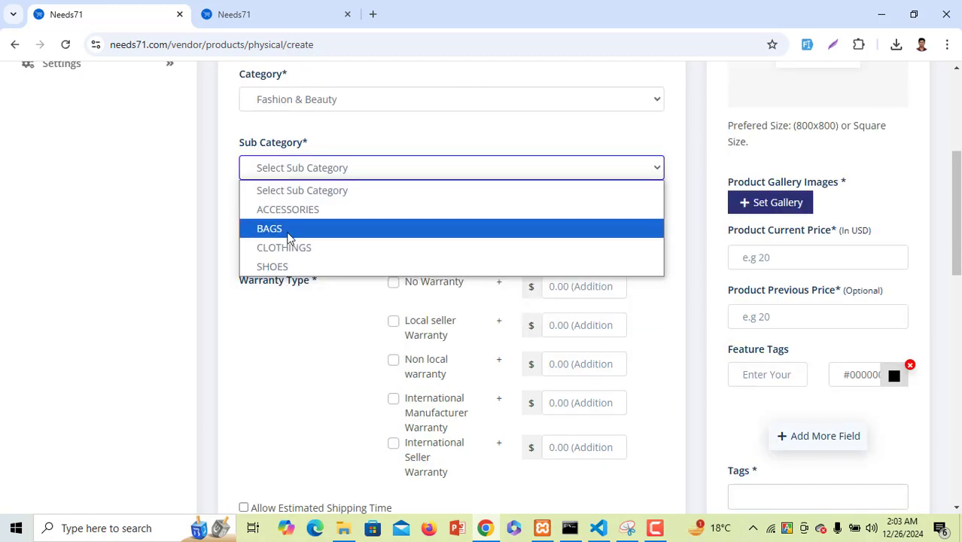
left_click(292, 268)
left_click(302, 240)
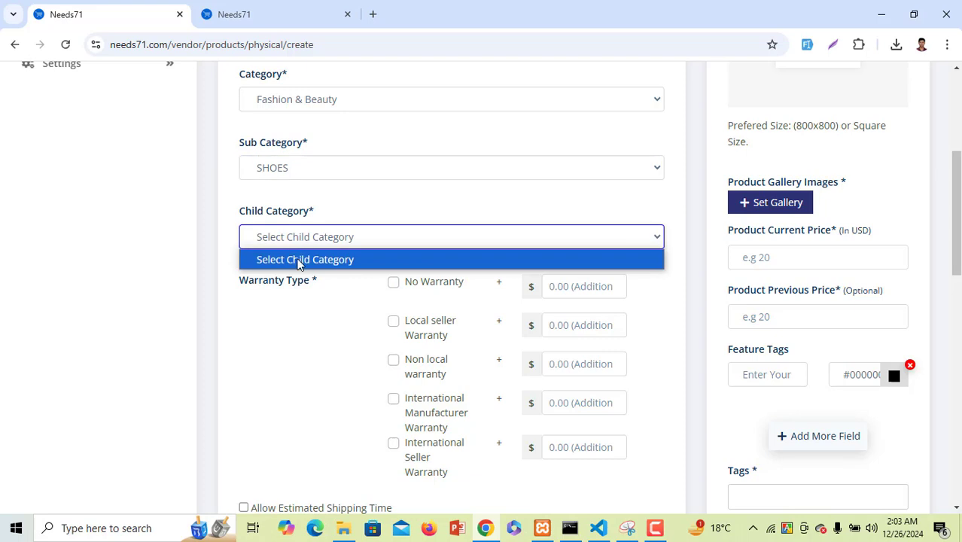
left_click(411, 205)
Mark the product as no warranty and add size 32 with quantity 10
scroll(385, 314, "down", 2)
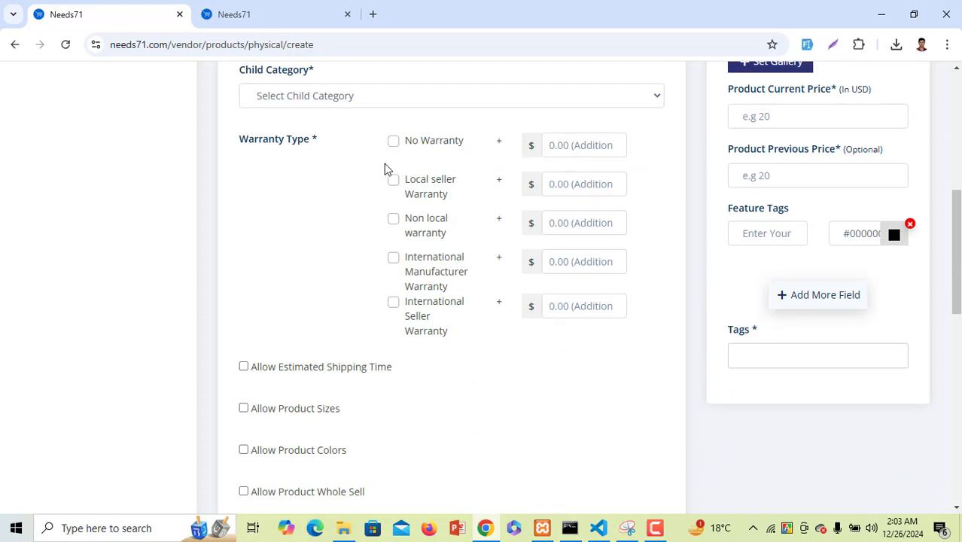
left_click(394, 142)
scroll(314, 285, "down", 1)
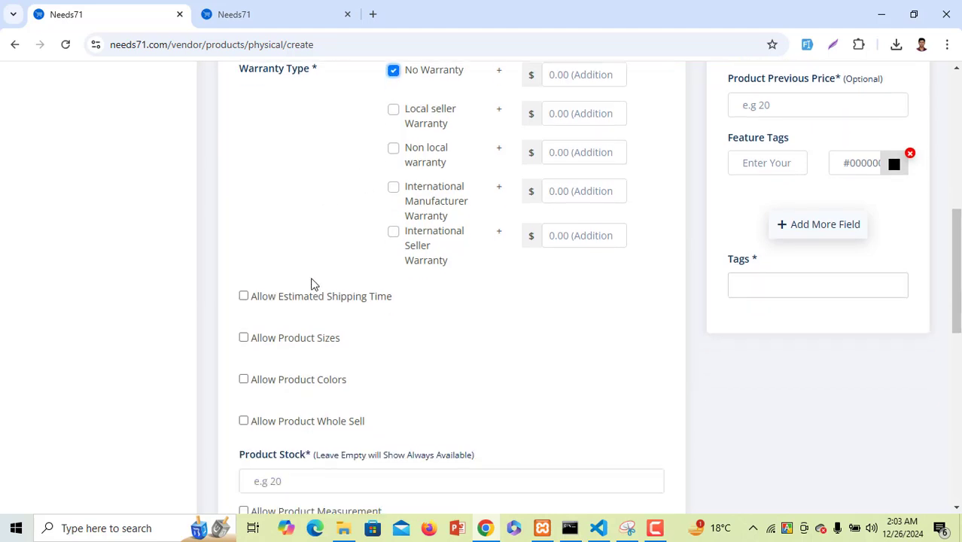
left_click(244, 338)
scroll(280, 353, "down", 3)
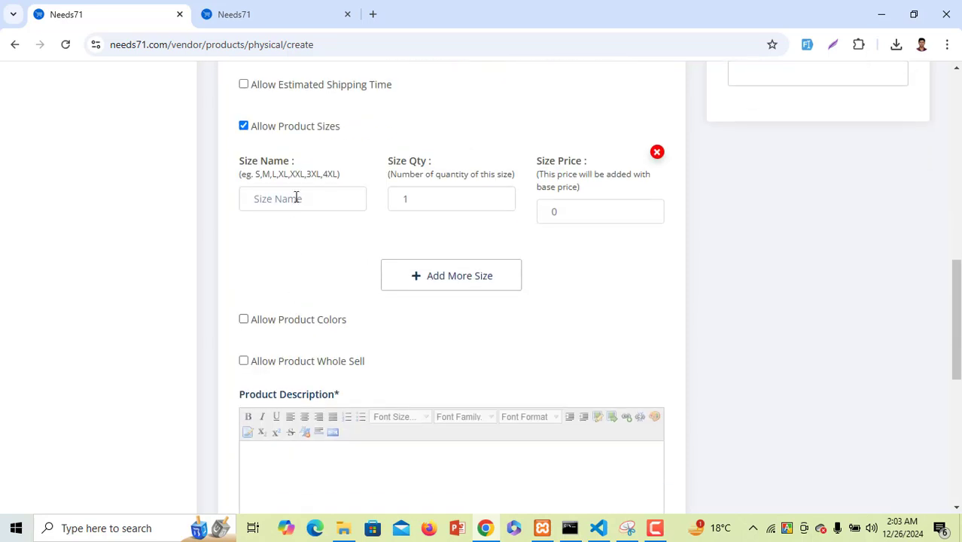
left_click(298, 196)
type("32")
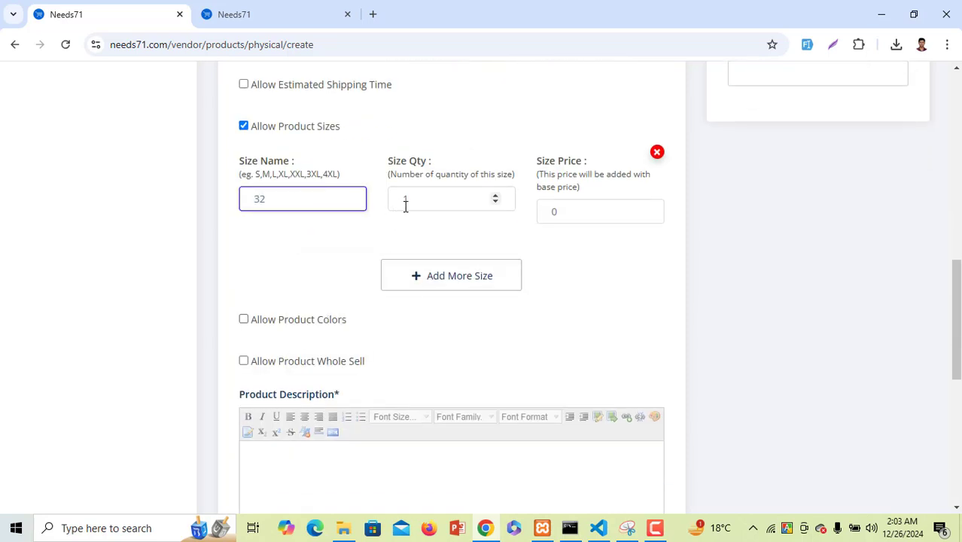
key("Tab")
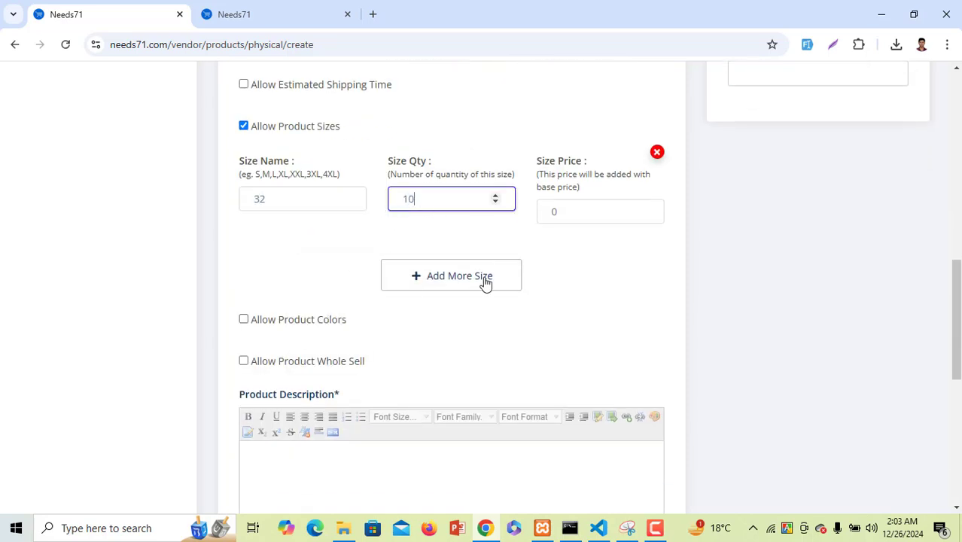
type("10")
Fill the description and return policy, and set images (5).jpeg as featured image
scroll(537, 240, "down", 3)
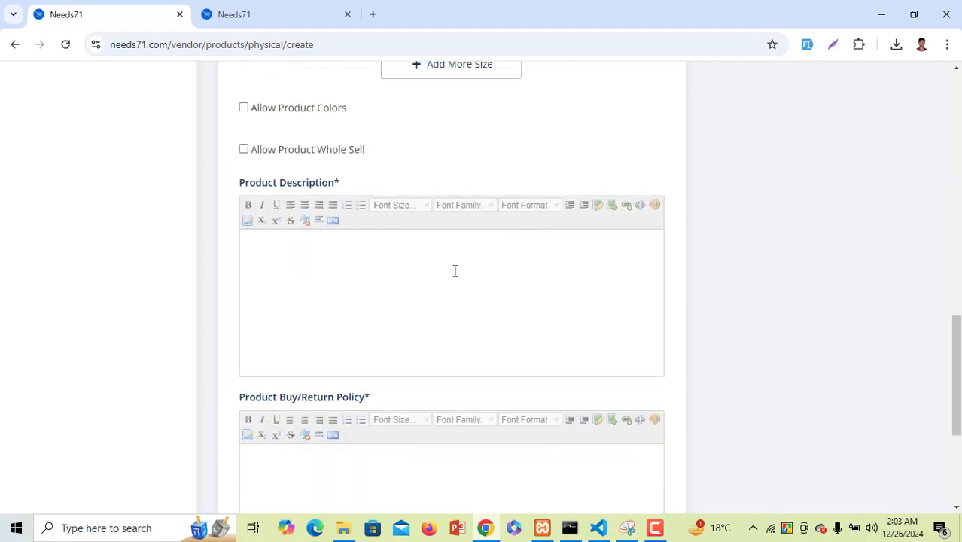
scroll(653, 196, "up", 2)
scroll(526, 291, "down", 3)
left_click(470, 239)
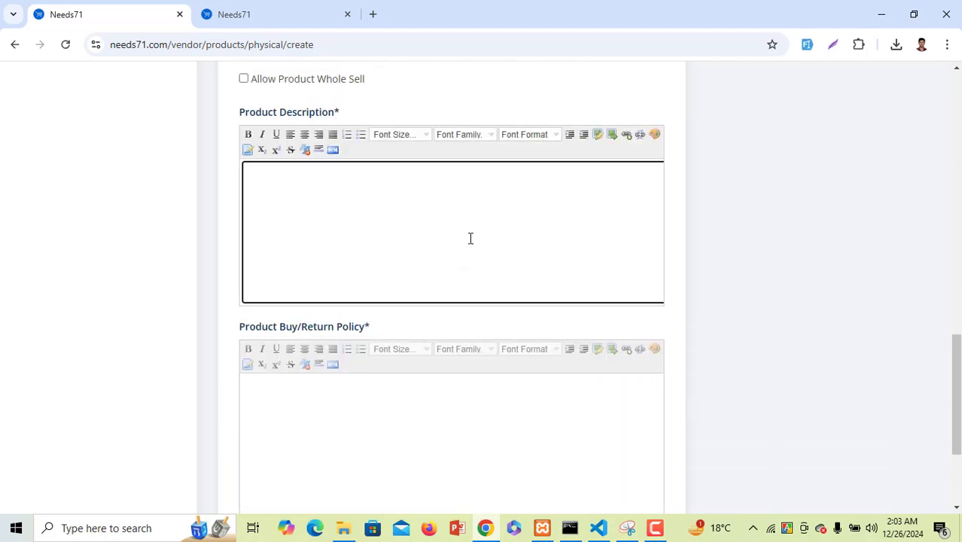
left_click(367, 397)
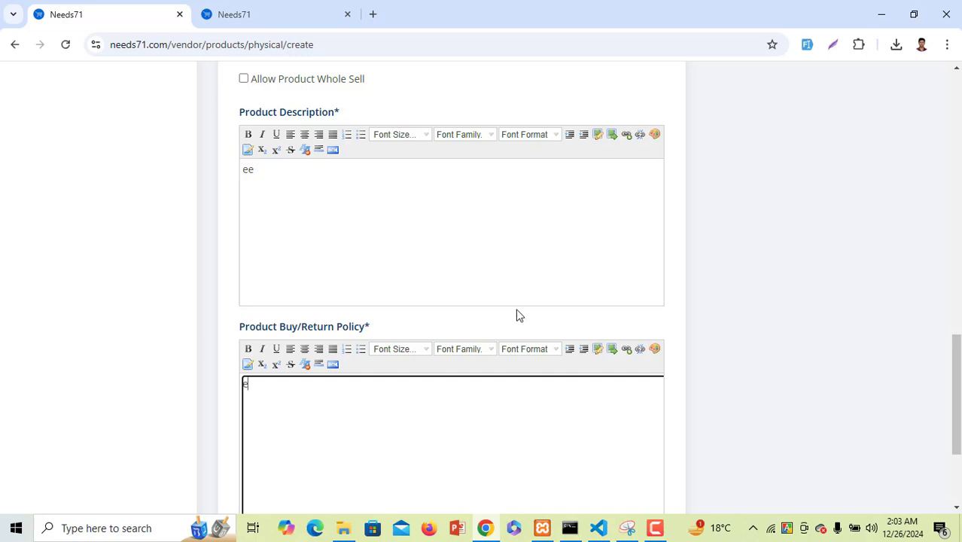
scroll(581, 250, "down", 3)
scroll(721, 350, "up", 15)
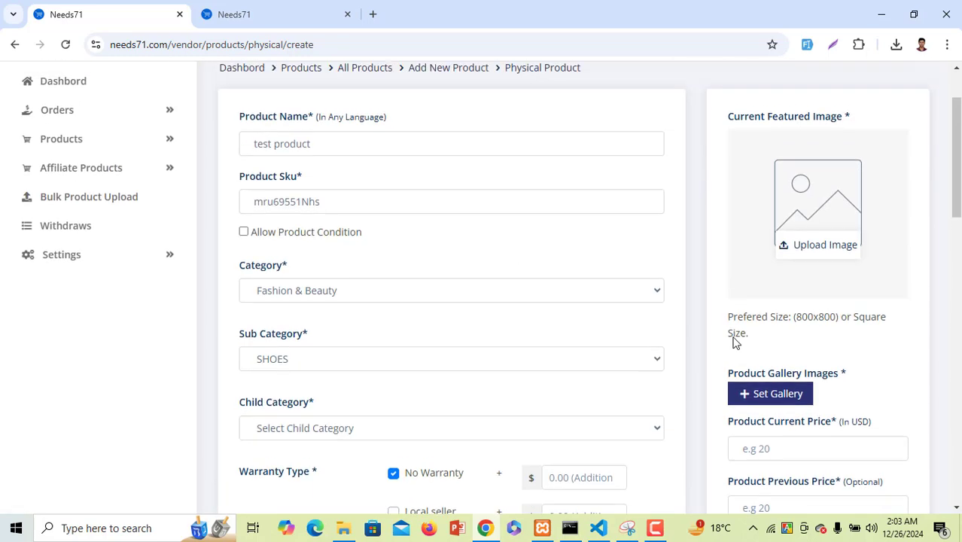
left_click(804, 335)
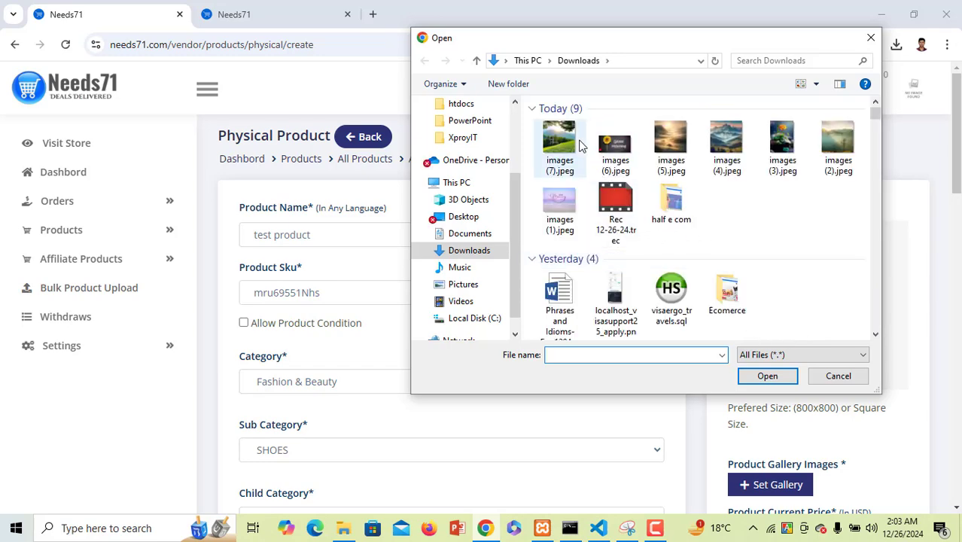
double_click(670, 143)
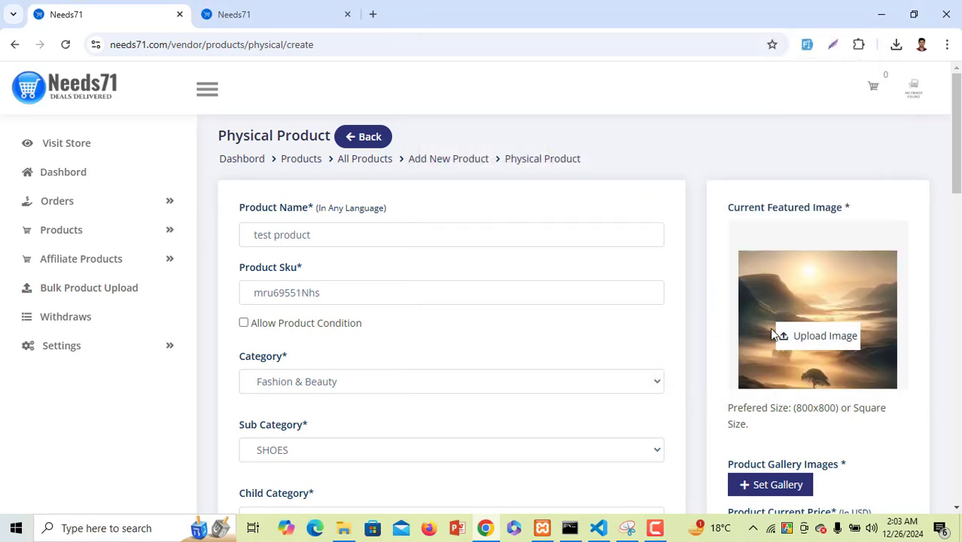
Set price 1000 and tags 'wesdfg', create the product, and open the storefront
scroll(778, 337, "down", 5)
left_click(780, 187)
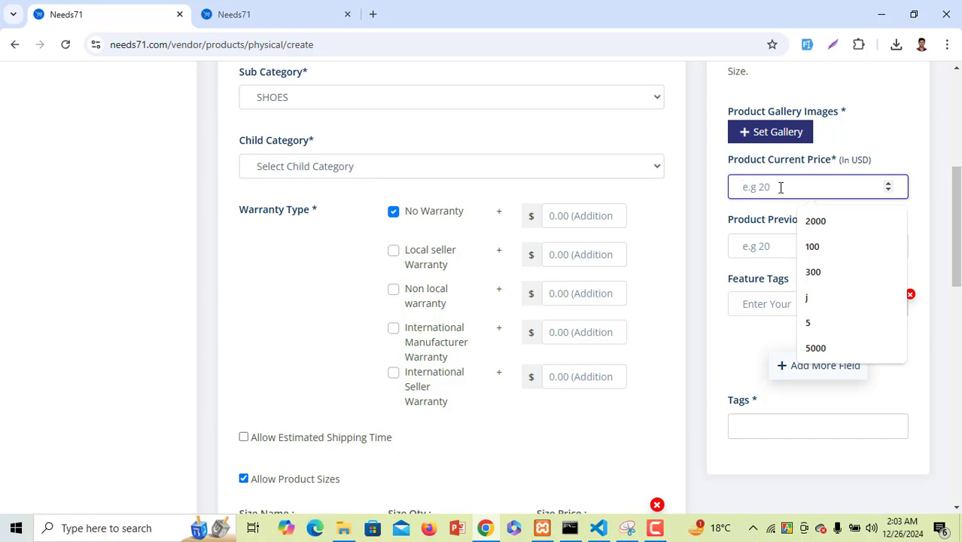
type("1000")
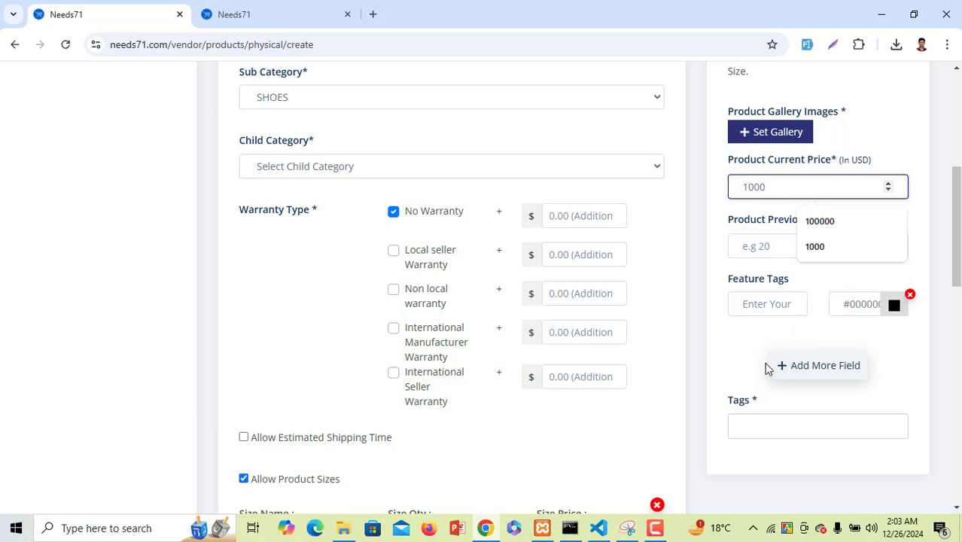
left_click(741, 425)
type("wesdfg")
scroll(780, 451, "down", 3)
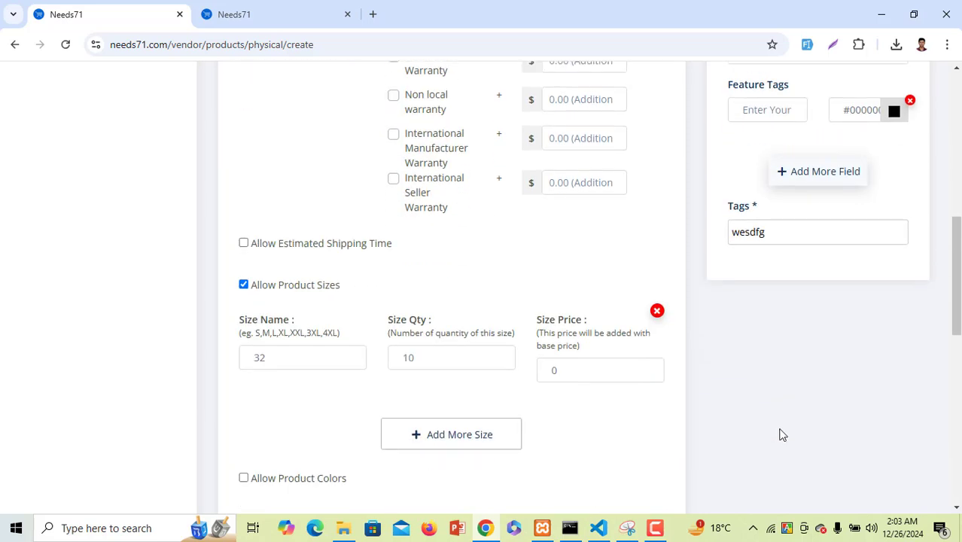
scroll(781, 434, "down", 9)
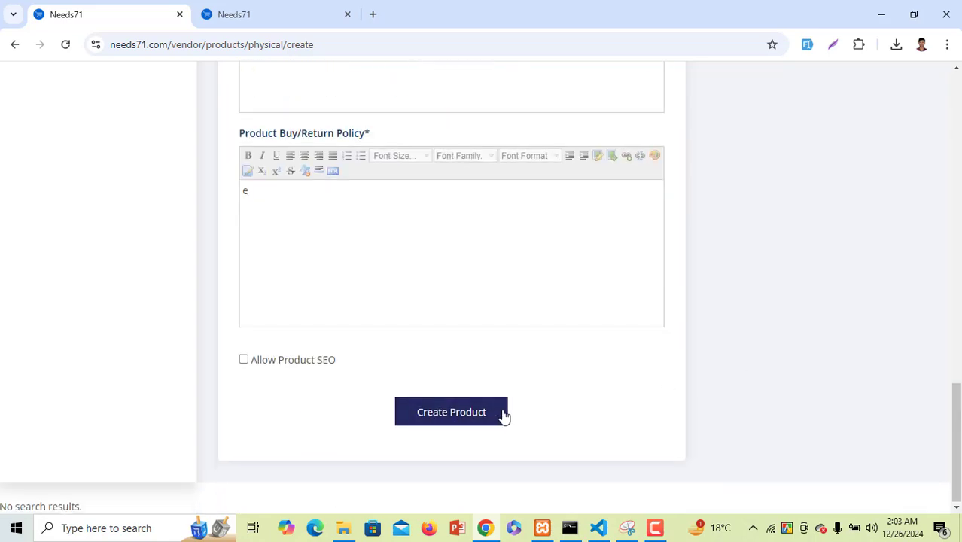
left_click(504, 417)
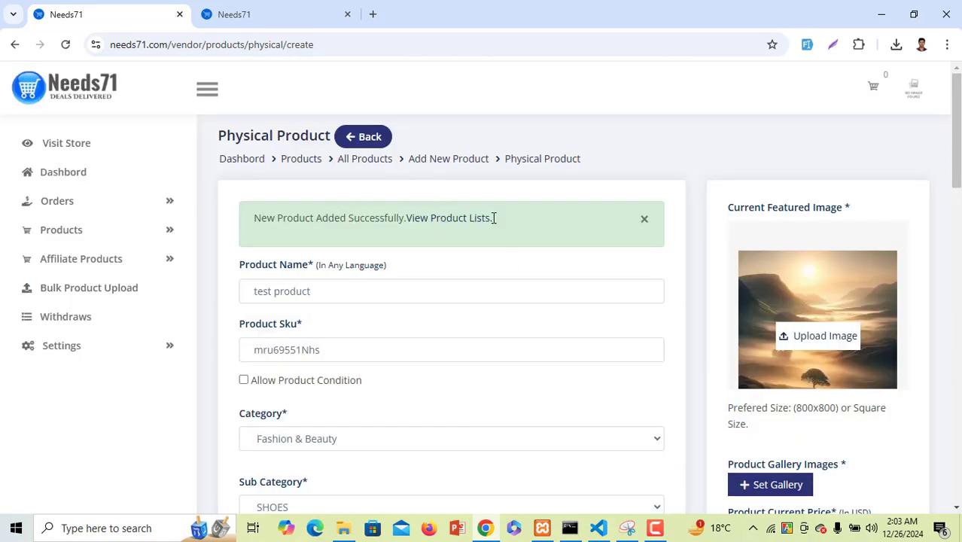
left_click(137, 143)
Browse the storefront's Fashion & Beauty > SHOES category to find the test product
left_click(134, 172)
mouse_move(139, 226)
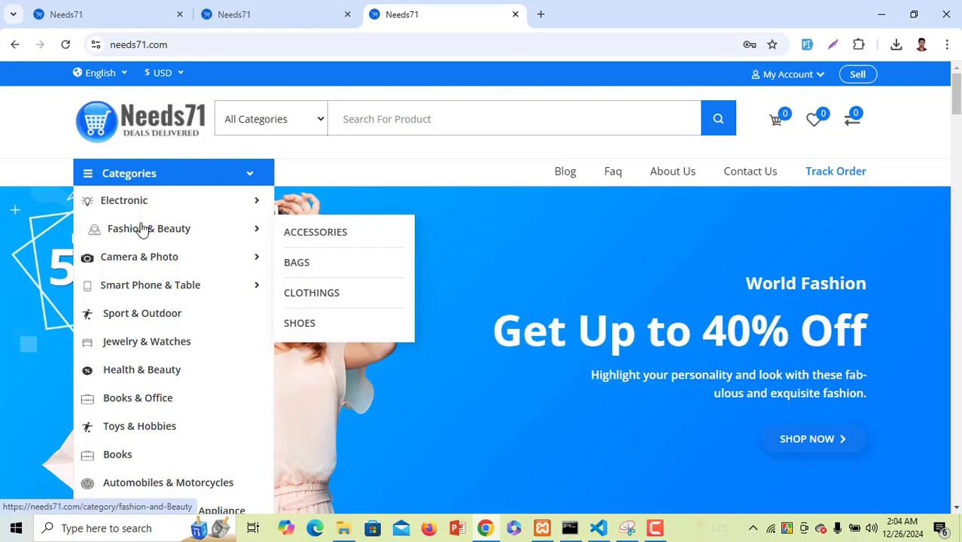
left_click(332, 329)
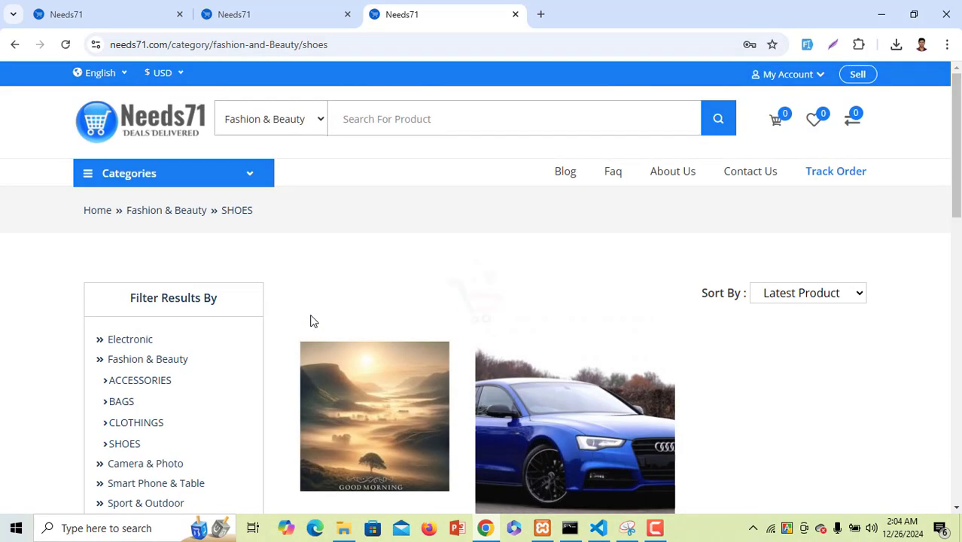
scroll(320, 331, "down", 2)
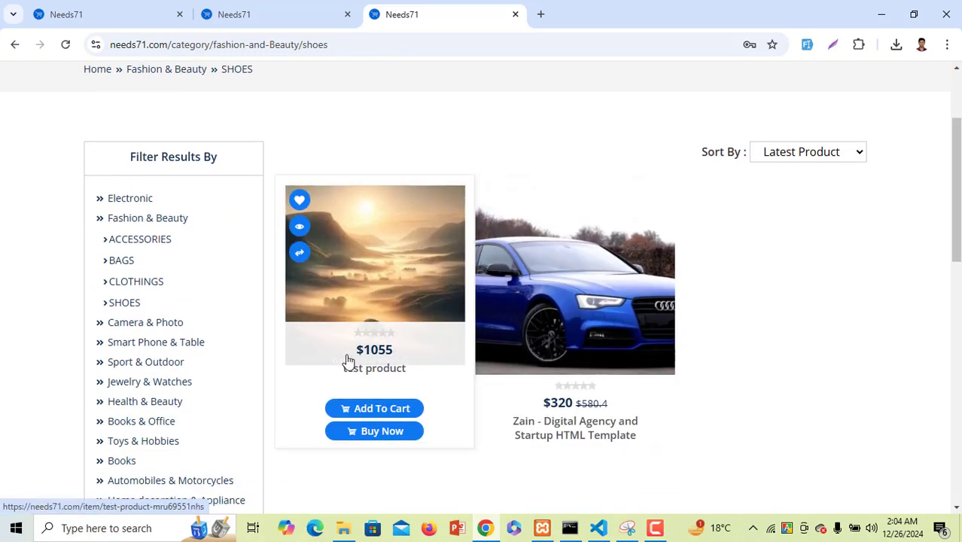
Return to the vendor tab and expand Products and Affiliate Products in the sidebar
left_click(294, 14)
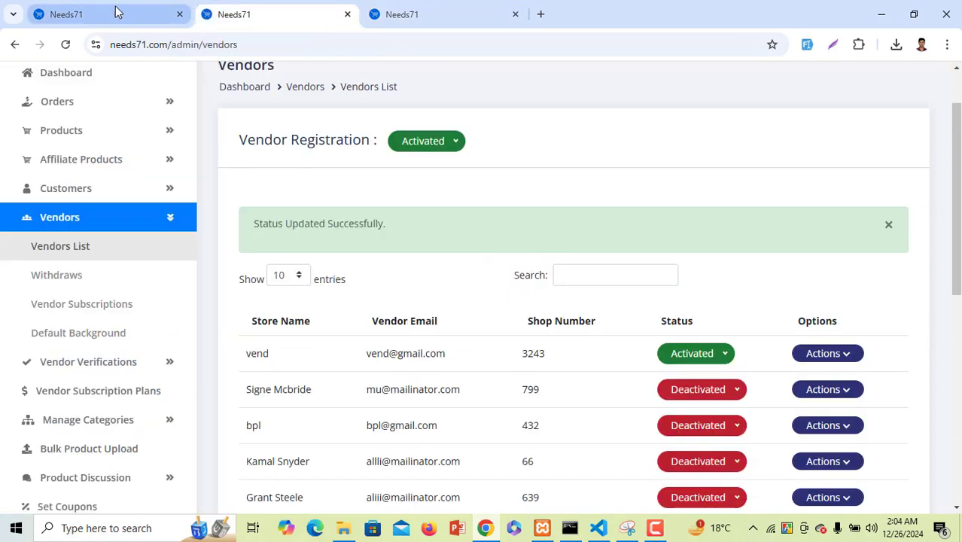
left_click(117, 11)
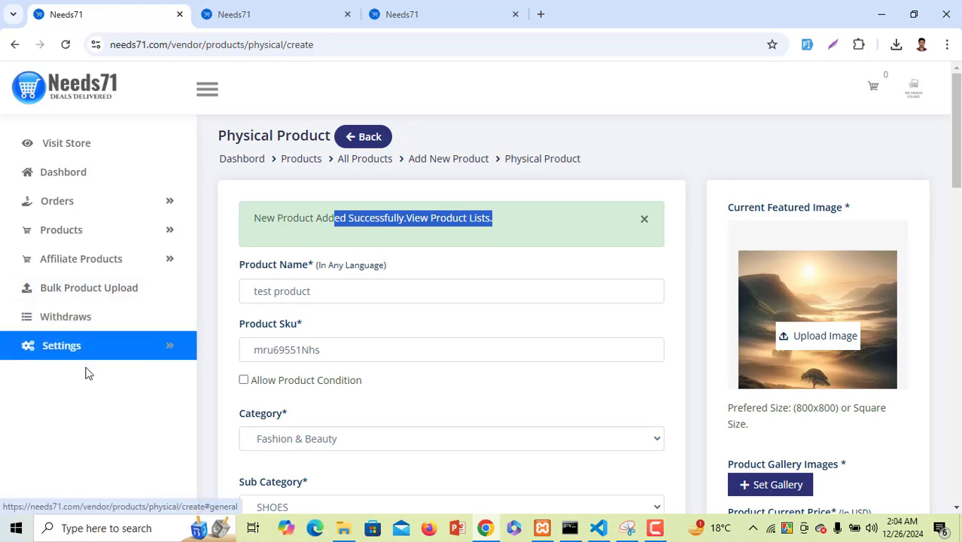
left_click(103, 233)
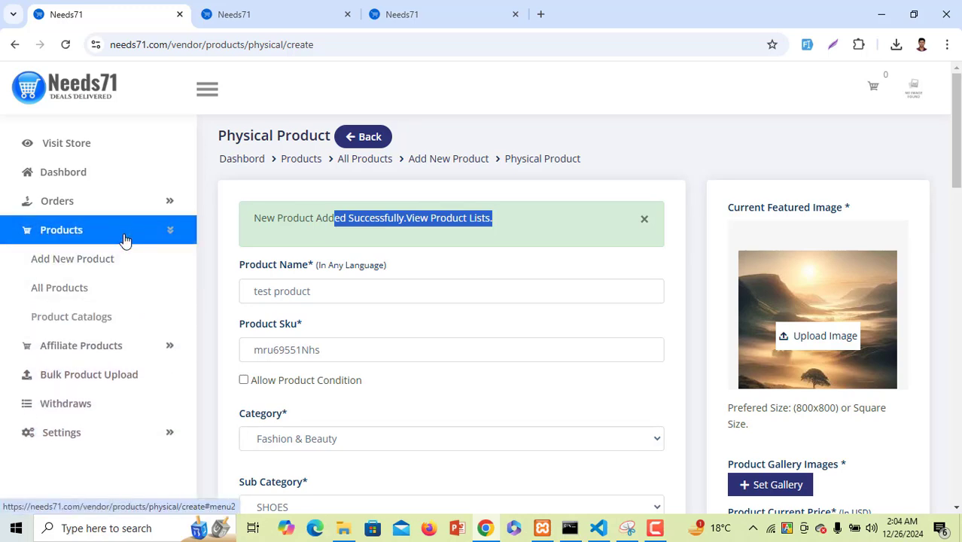
left_click(124, 239)
left_click(122, 260)
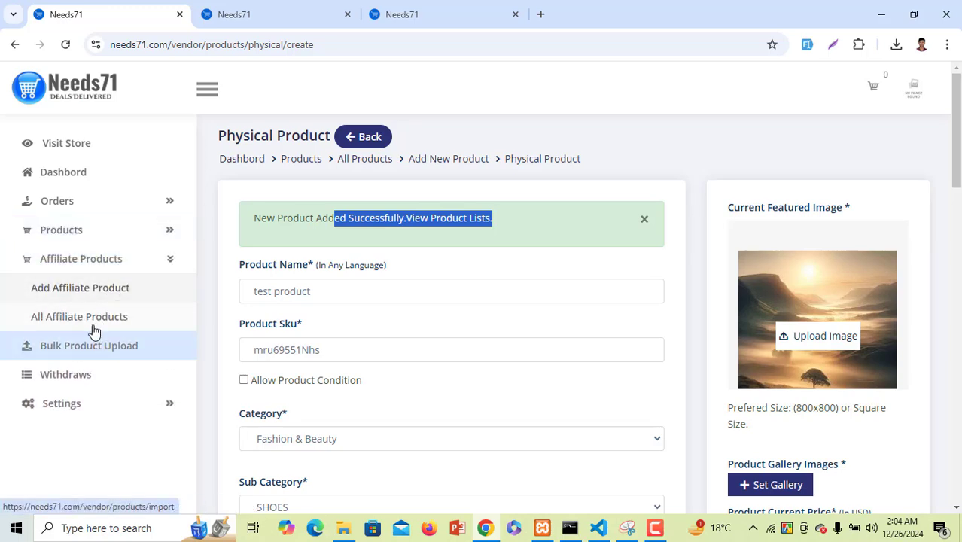
Start a new affiliate product and fill its link with a saved daraz.com.bd URL
left_click(78, 287)
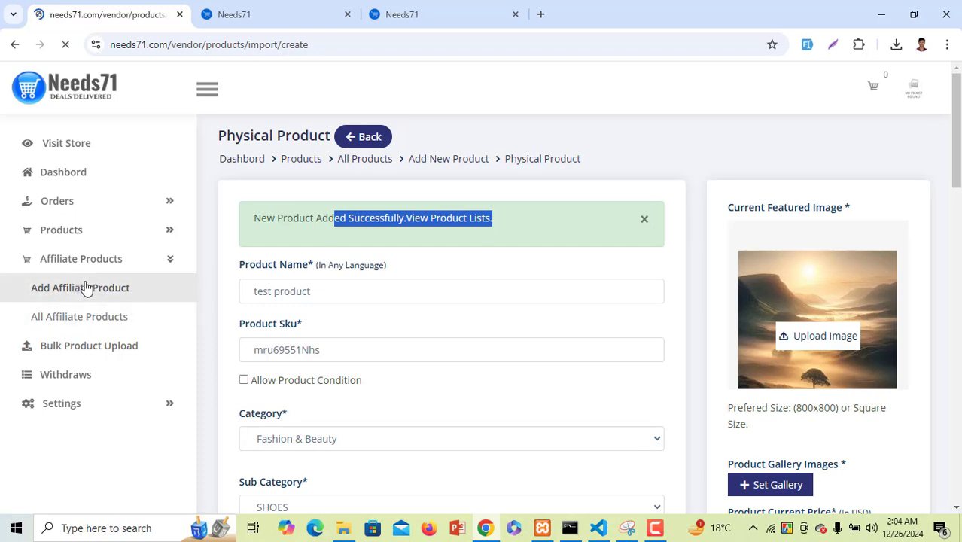
scroll(433, 268, "down", 1)
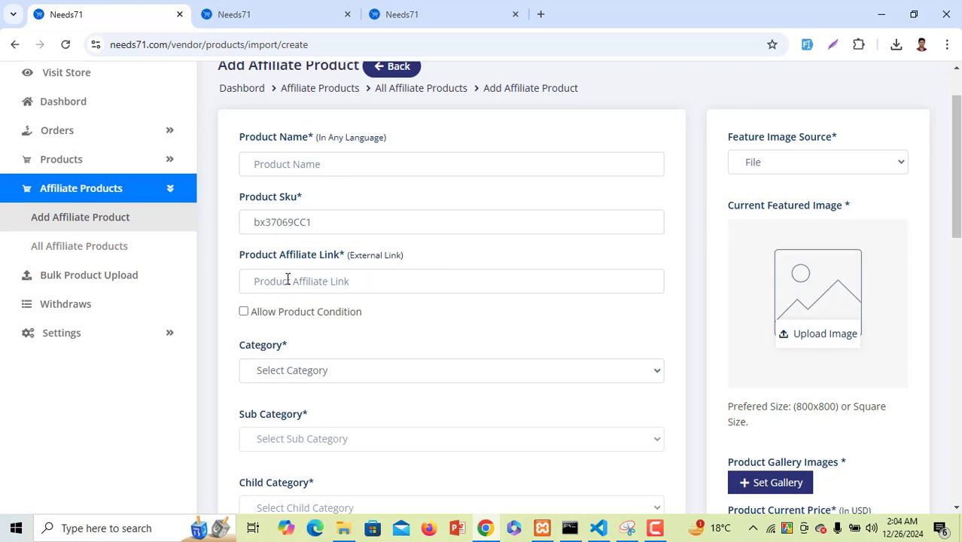
left_click(288, 281)
left_click(348, 317)
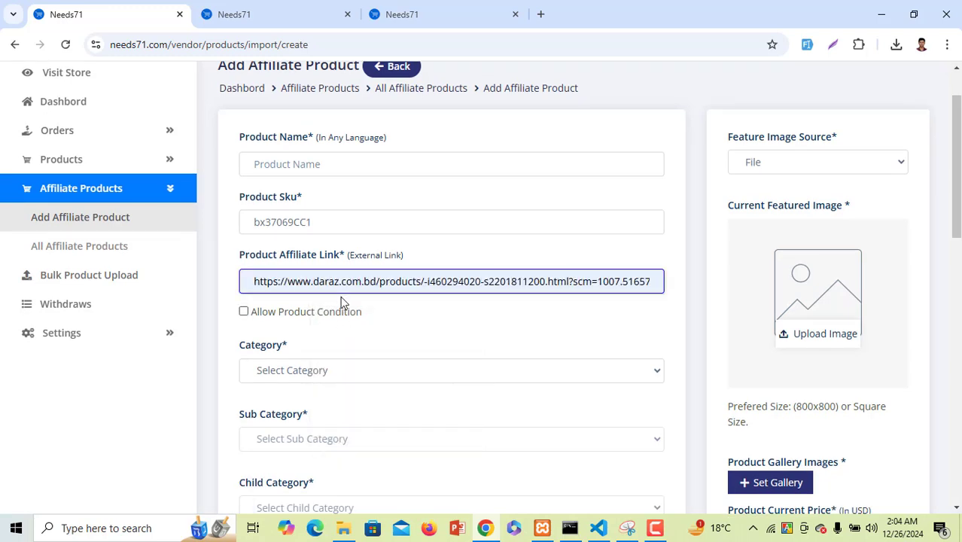
Download the sample CSV from the Bulk Product Upload page and open it
left_click(104, 285)
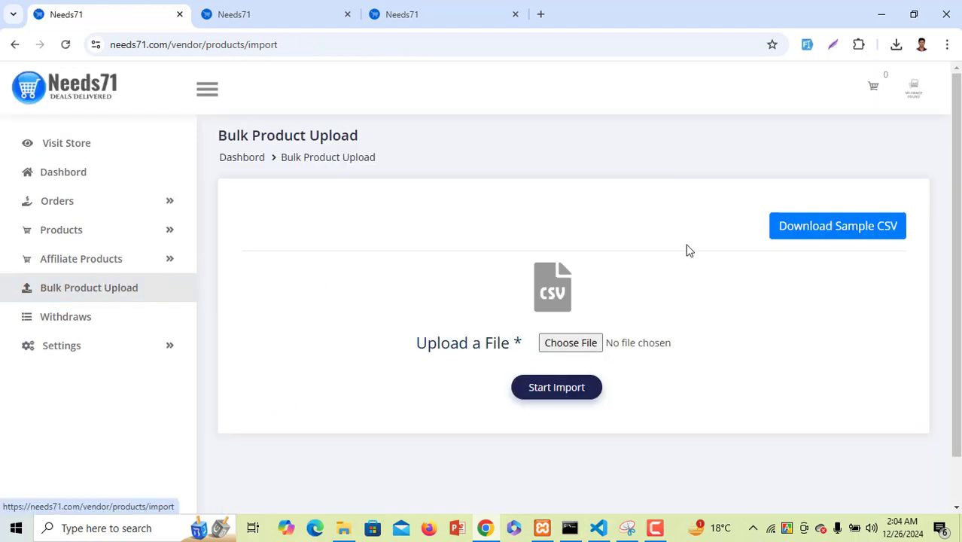
left_click(807, 234)
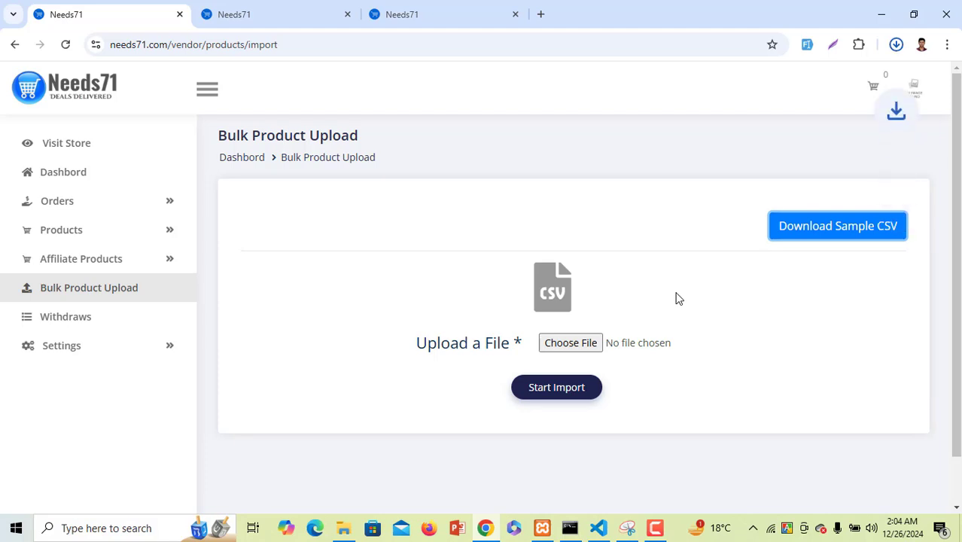
left_click(895, 46)
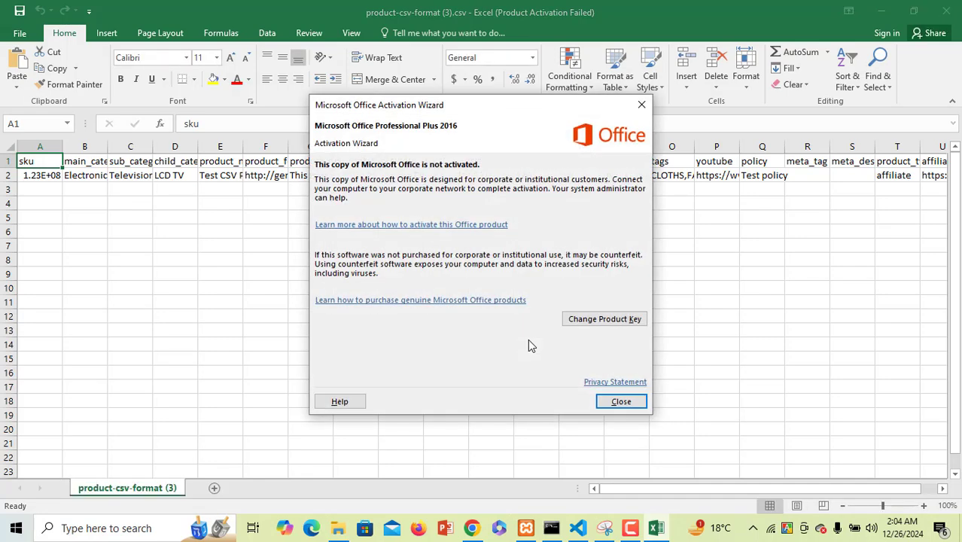
Dismiss the Office activation notice and close the sample CSV in Excel
left_click(641, 404)
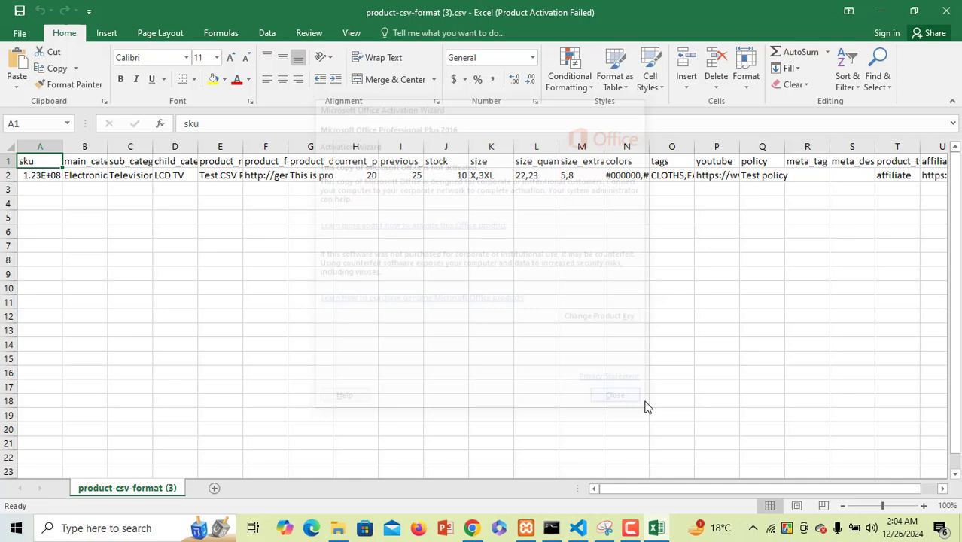
left_click(946, 10)
Select product-csv-format (3).csv for bulk upload, then start a new withdrawal request
left_click(566, 346)
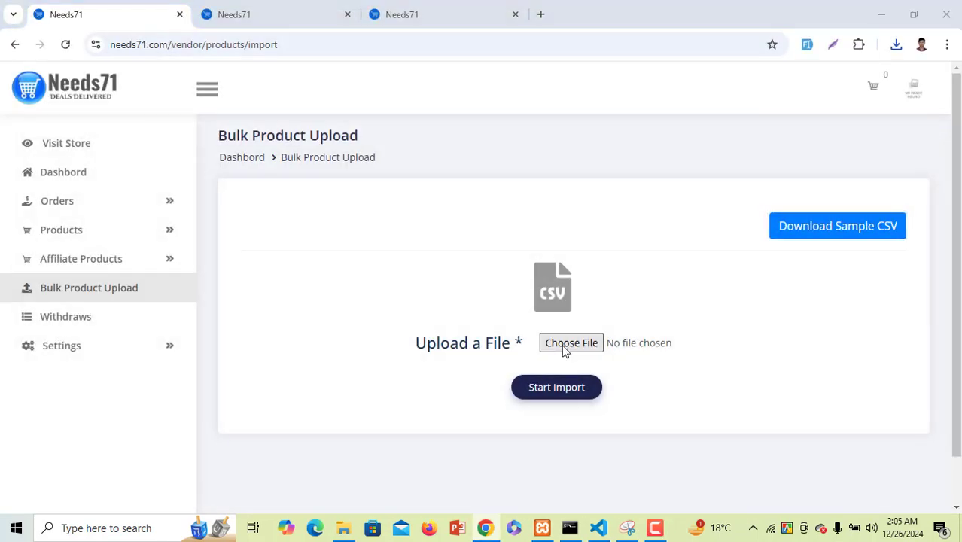
double_click(558, 156)
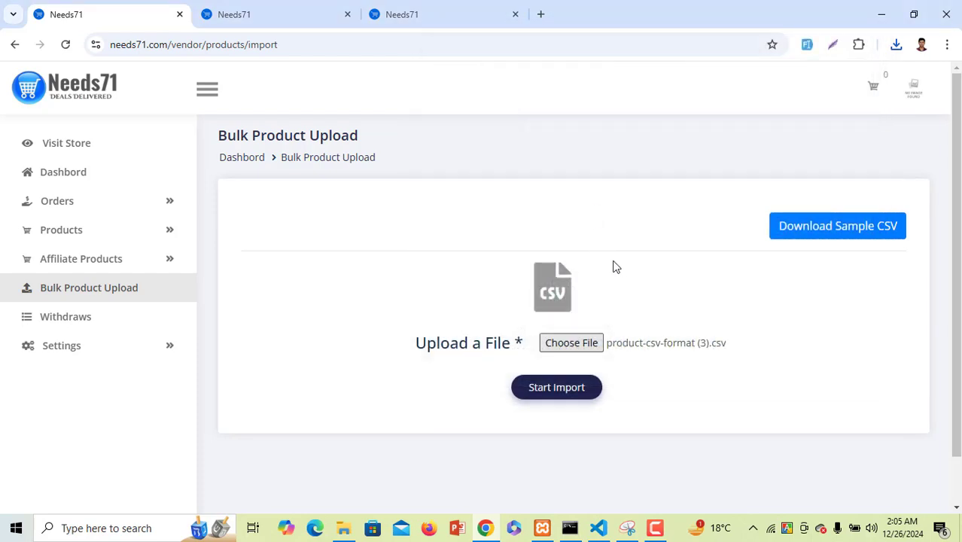
left_click(87, 322)
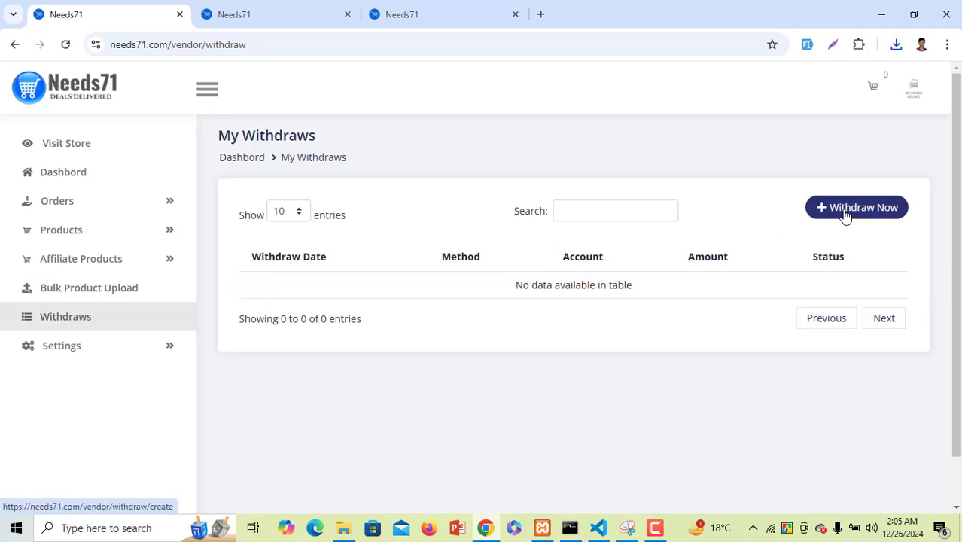
left_click(843, 213)
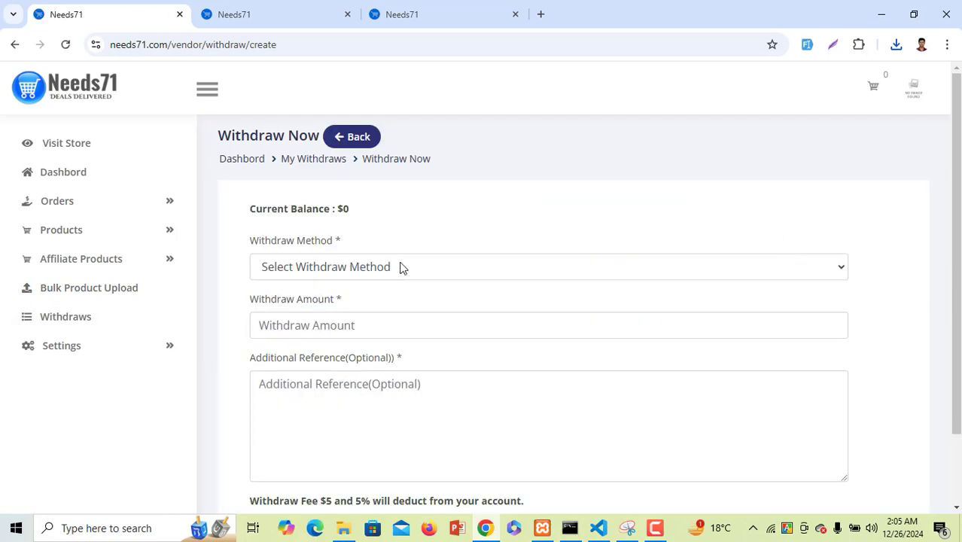
Review the withdraw methods, amount and reference fields, then expand the Settings sections
left_click(401, 267)
scroll(452, 208, "down", 2)
left_click(354, 188)
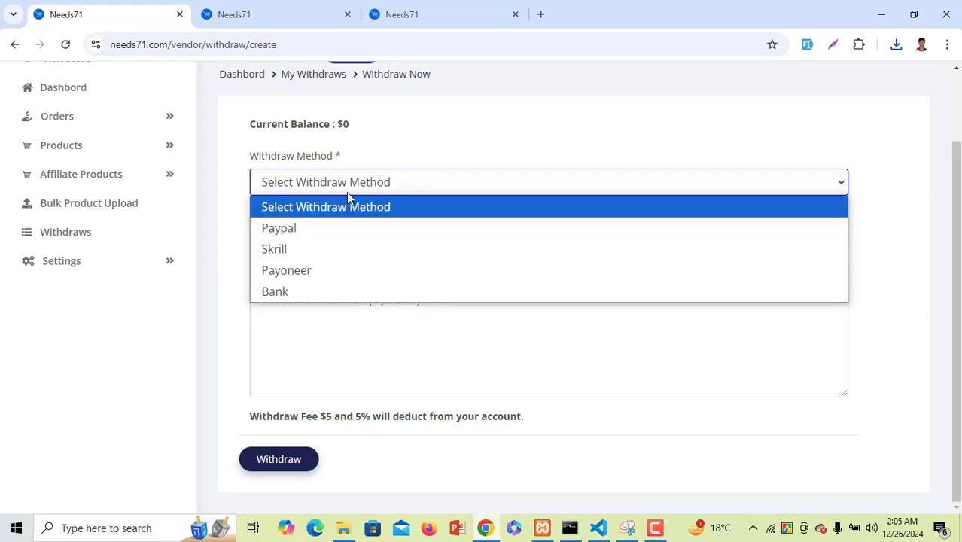
left_click(228, 229)
left_click(287, 239)
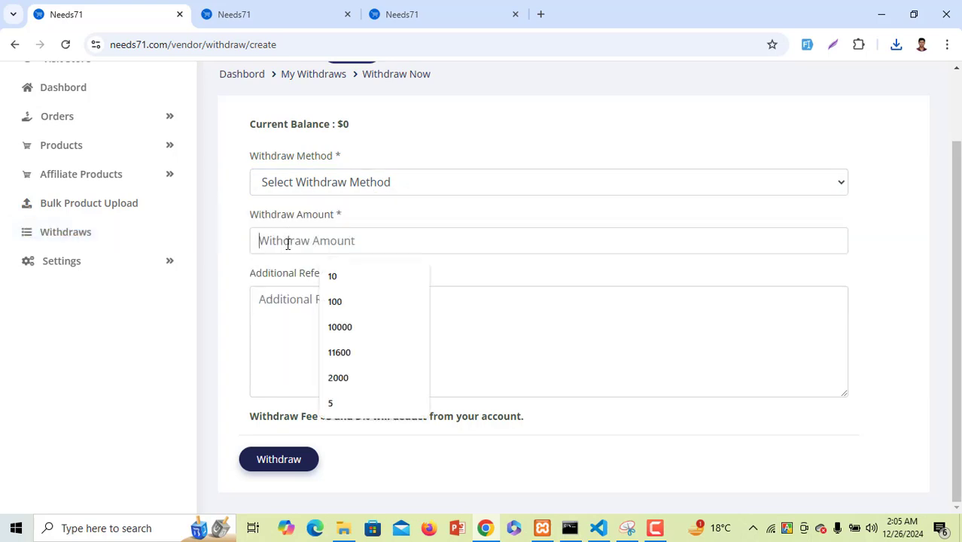
left_click(293, 322)
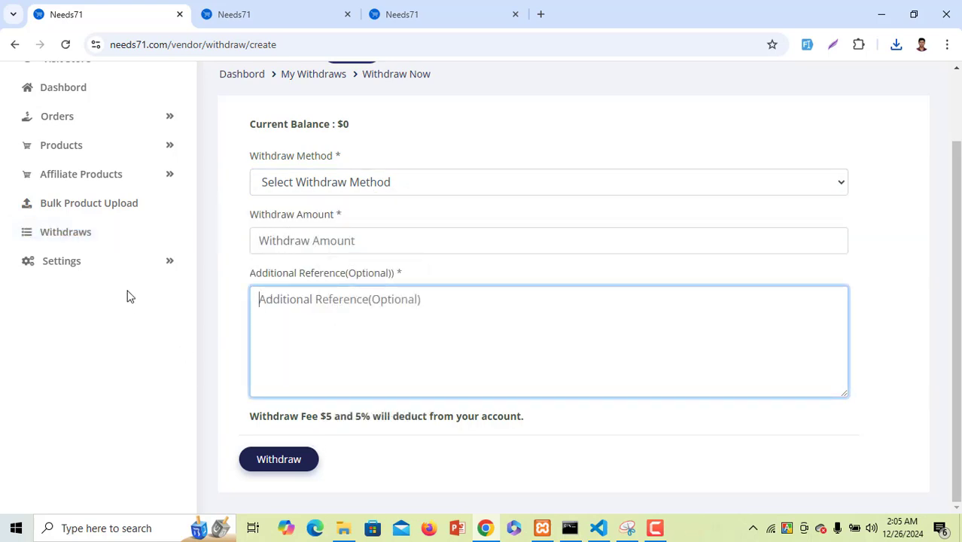
left_click(105, 262)
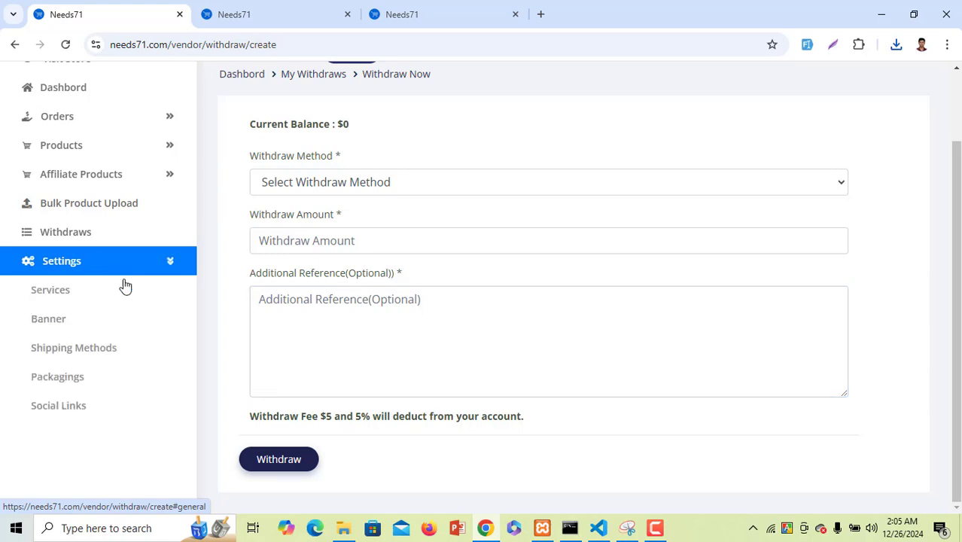
Look over the Services page and its new service form, then the Banner page
left_click(75, 295)
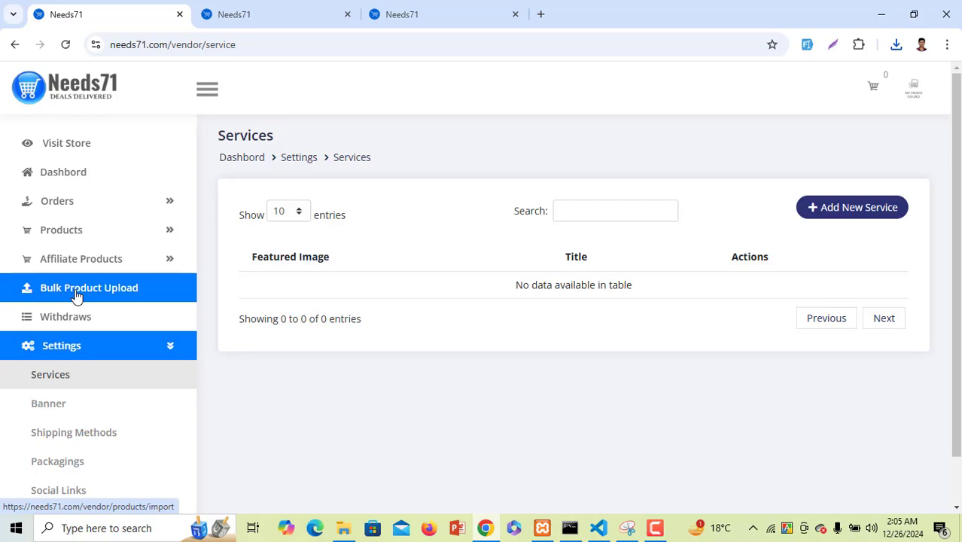
left_click(815, 219)
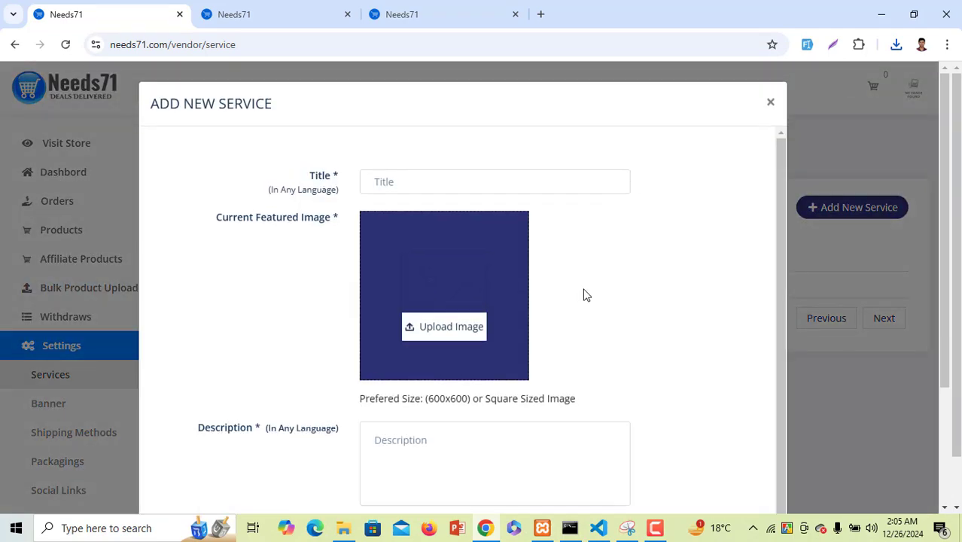
scroll(421, 310, "down", 5)
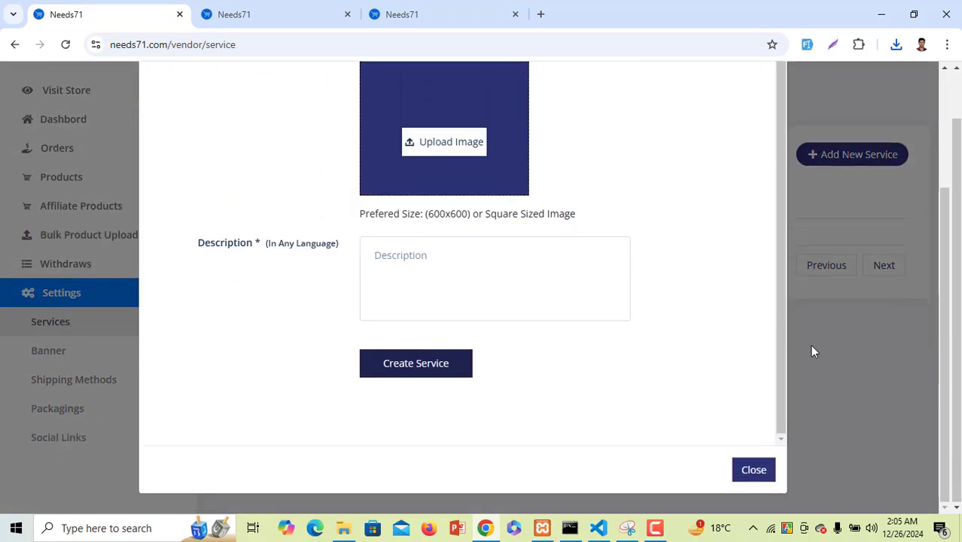
left_click(812, 350)
left_click(49, 351)
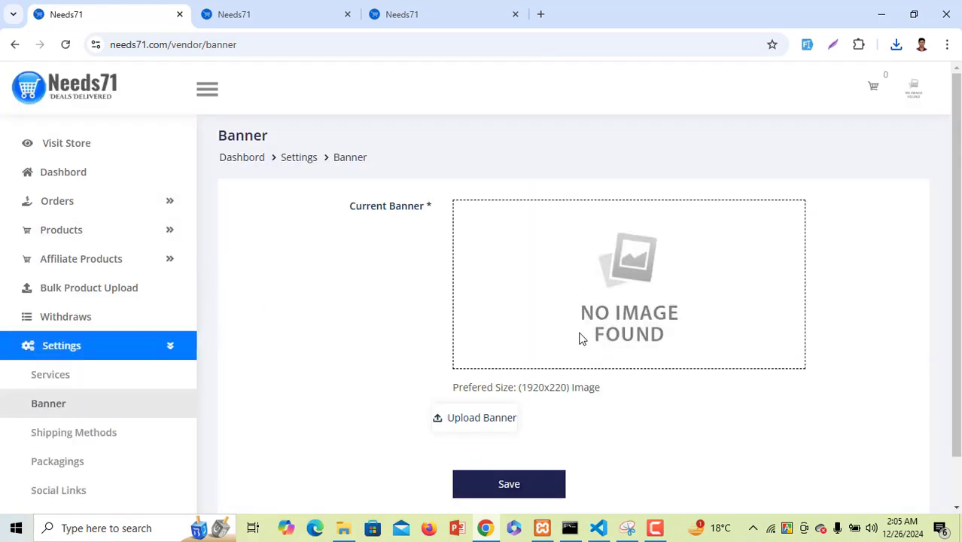
scroll(636, 279, "down", 1)
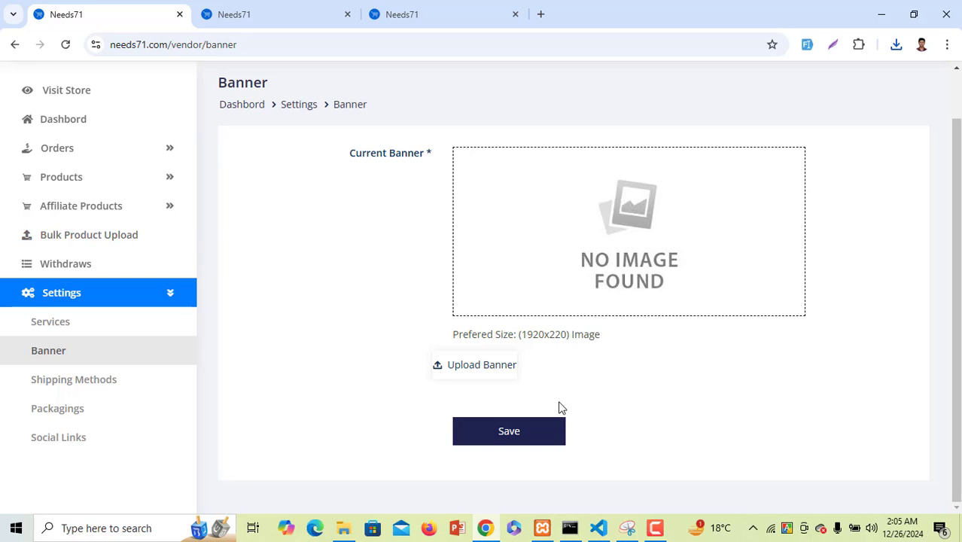
Inspect the Shipping Methods add form's title, duration and price fields without saving
left_click(81, 381)
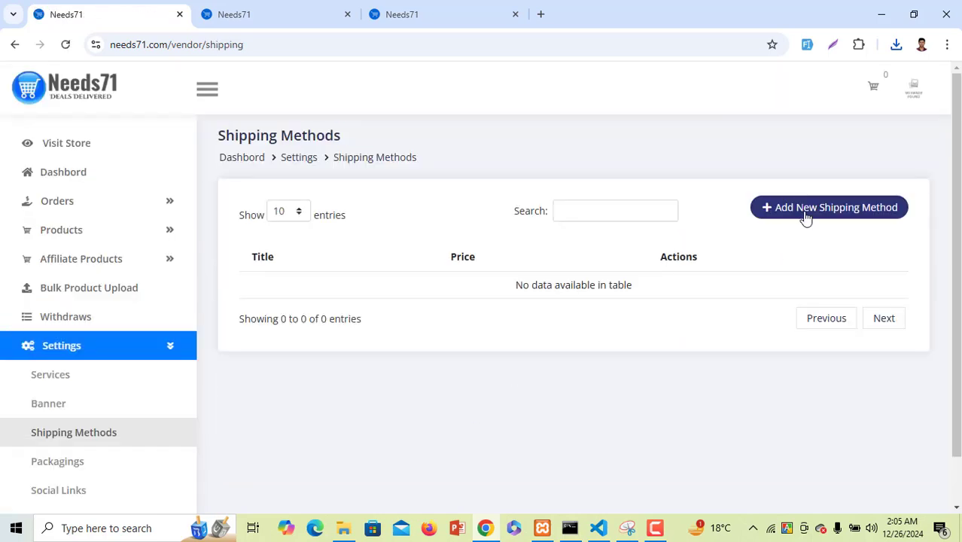
left_click(806, 216)
left_click(447, 202)
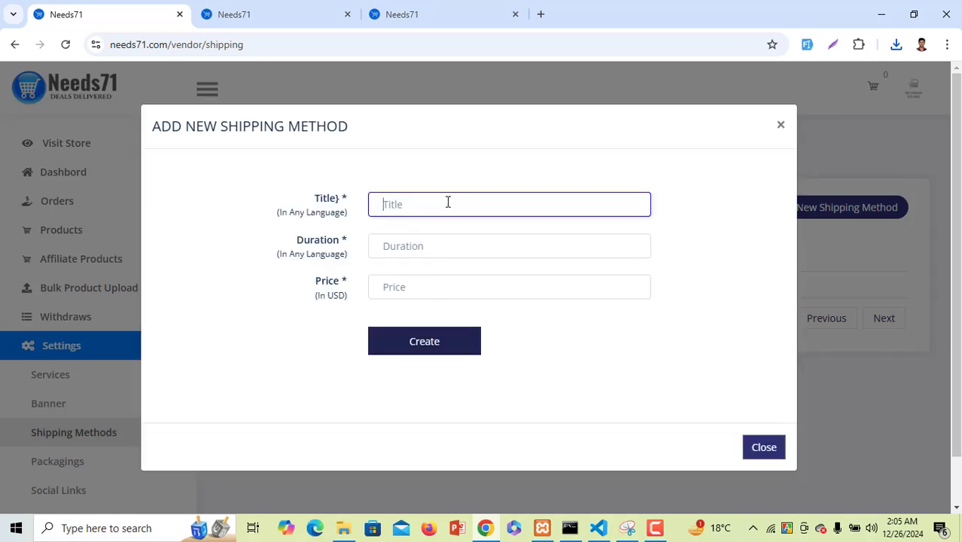
left_click(416, 253)
left_click(396, 288)
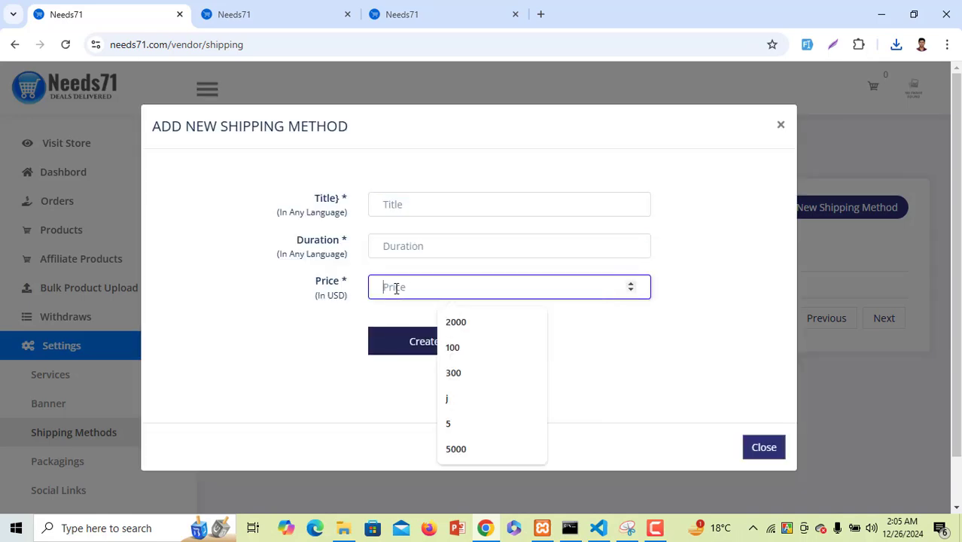
left_click(826, 384)
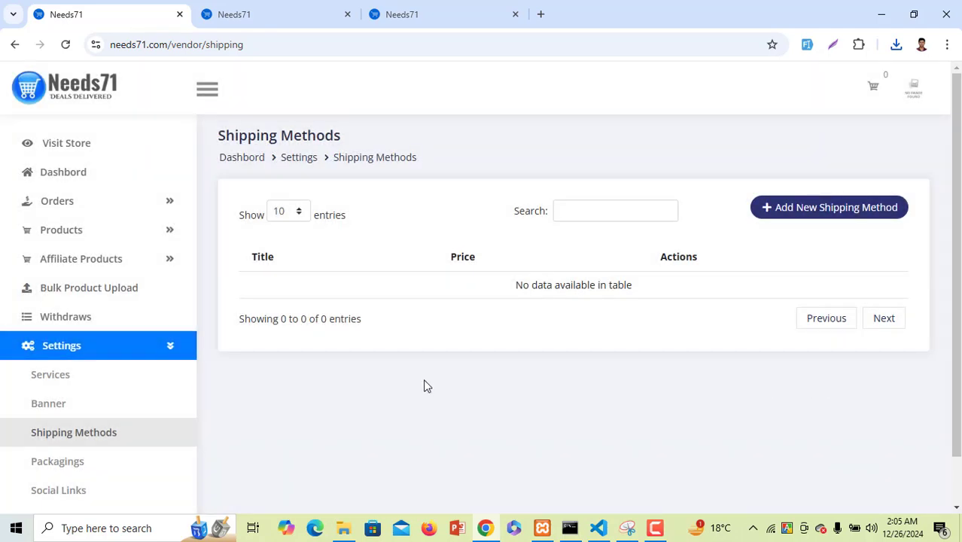
scroll(109, 395, "down", 1)
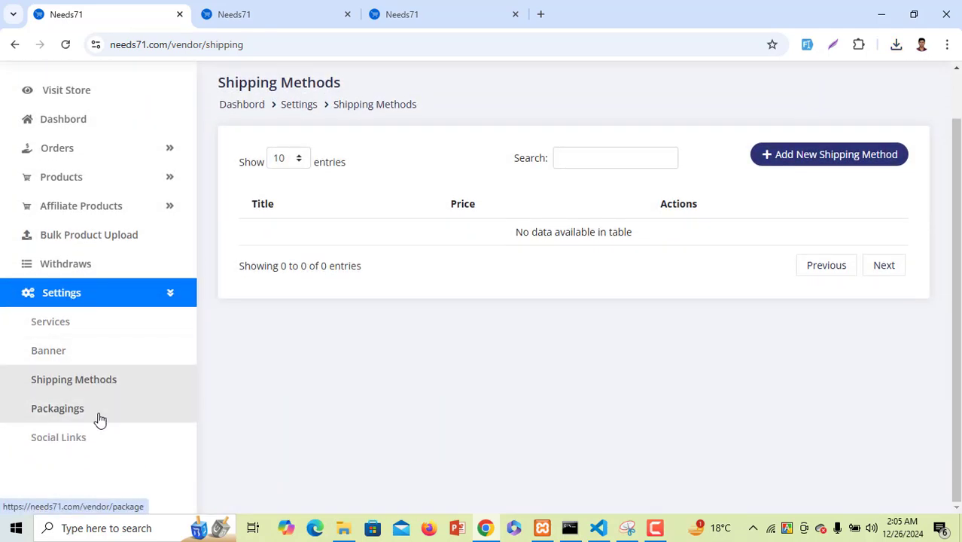
Add a packaging titled Silver with subtitle 'ss' and price 100
left_click(100, 420)
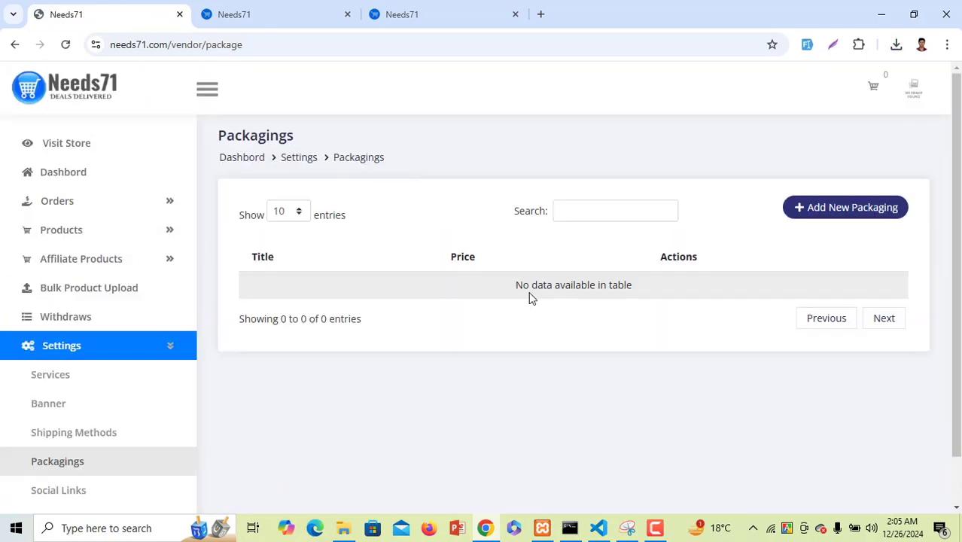
left_click(798, 215)
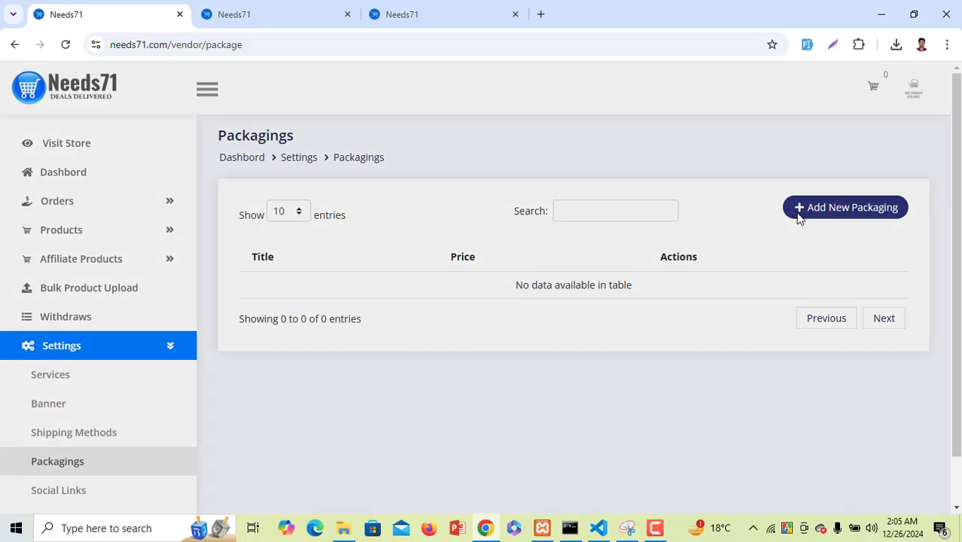
left_click(441, 202)
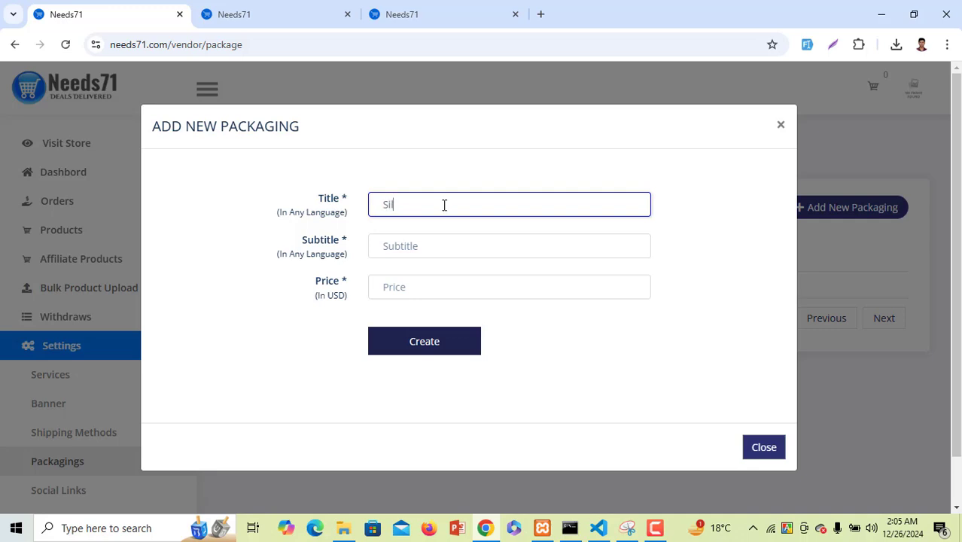
left_click(444, 244)
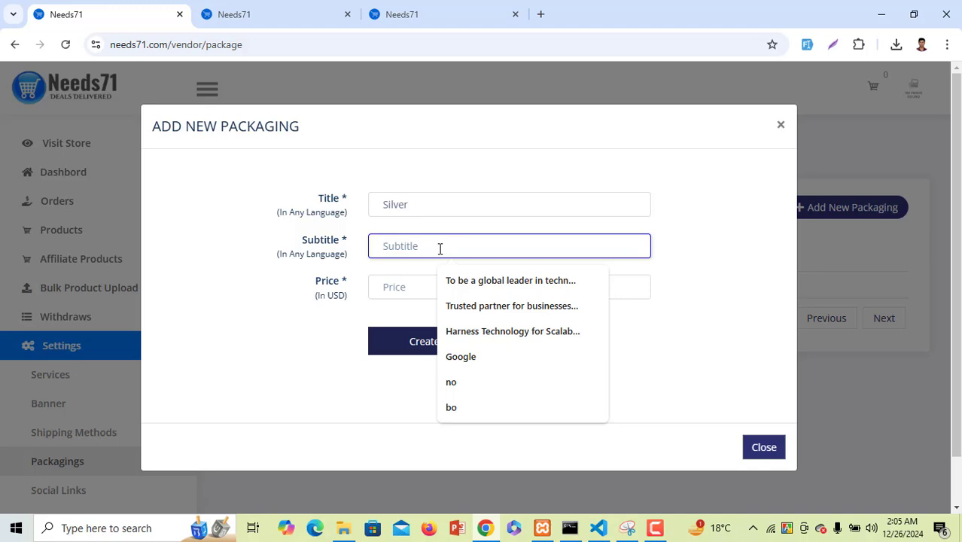
type("ss")
left_click(412, 288)
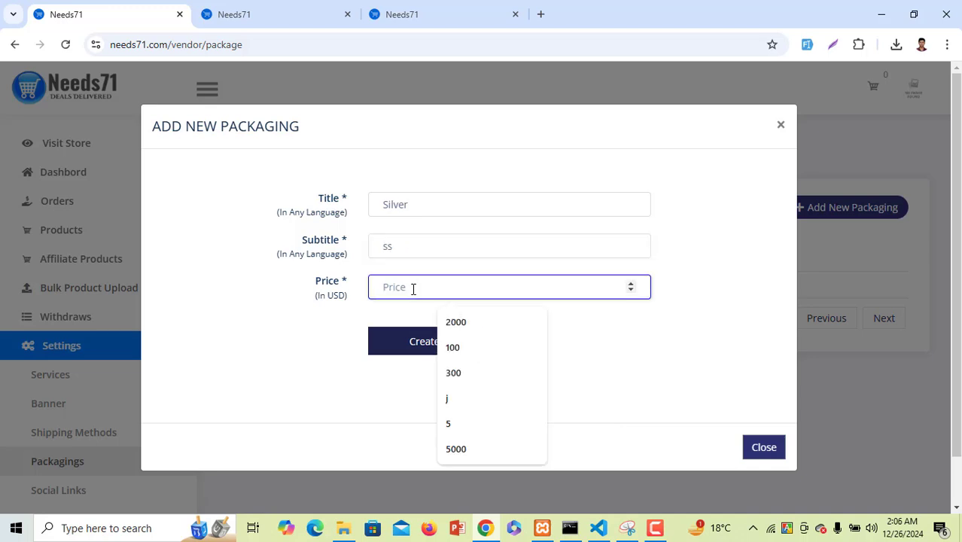
type("10")
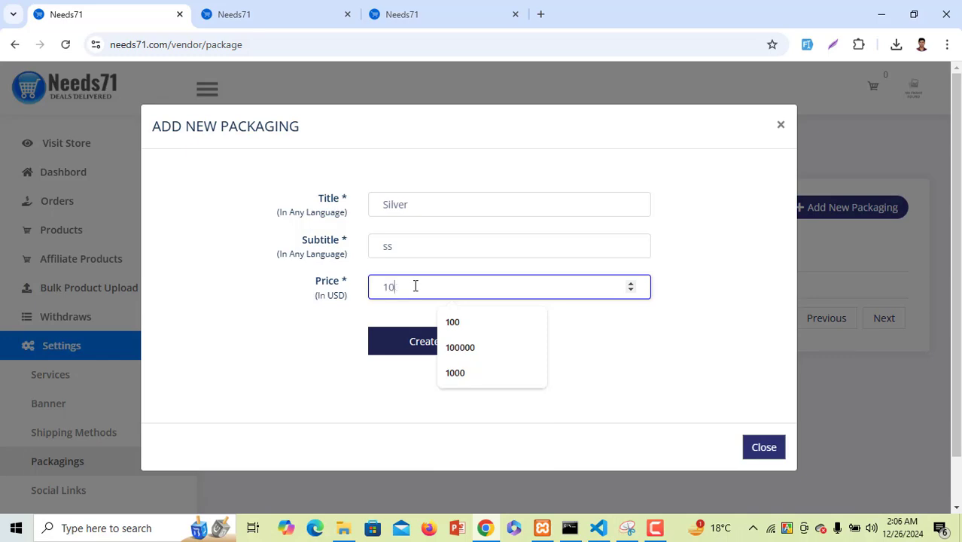
type("0")
left_click(412, 344)
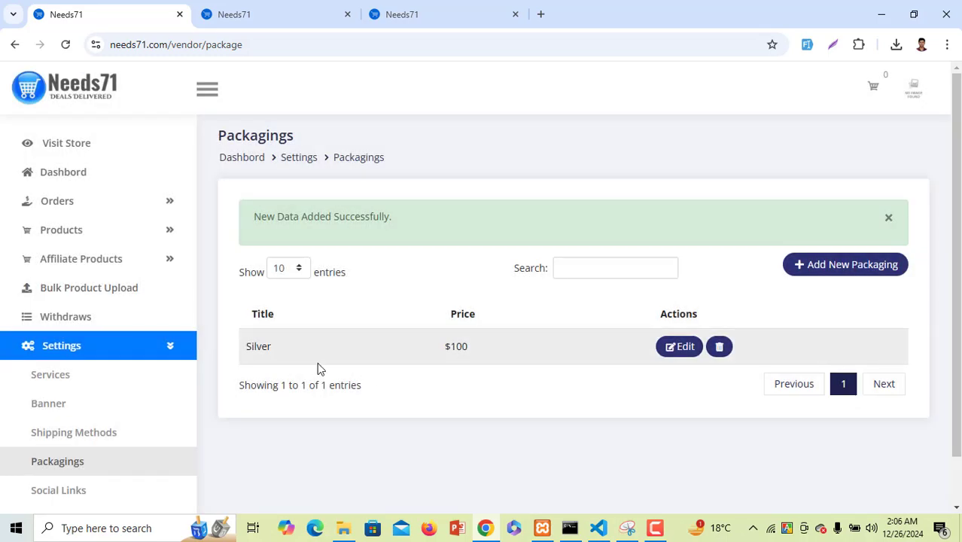
scroll(258, 360, "down", 1)
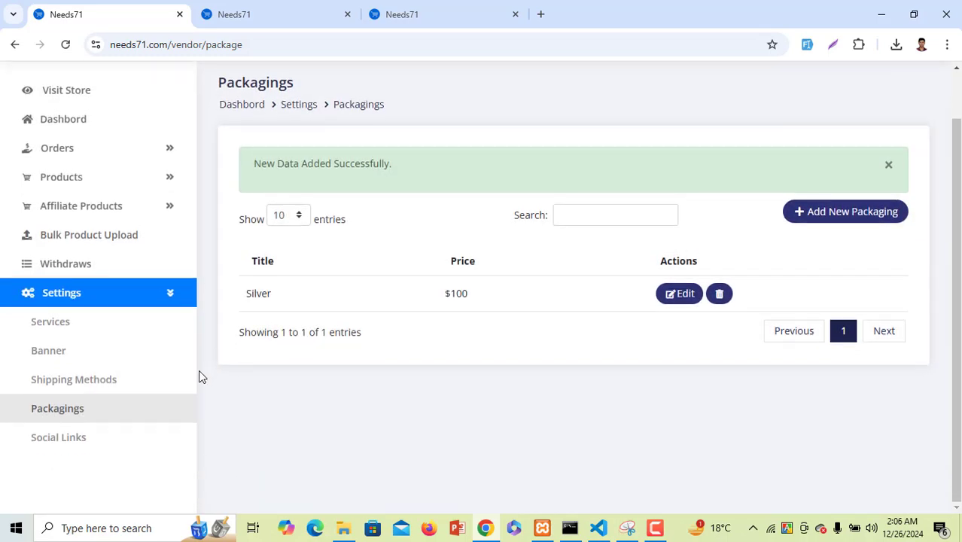
Toggle the Facebook social link on and off again, then go back to the vendor dashboard
left_click(70, 440)
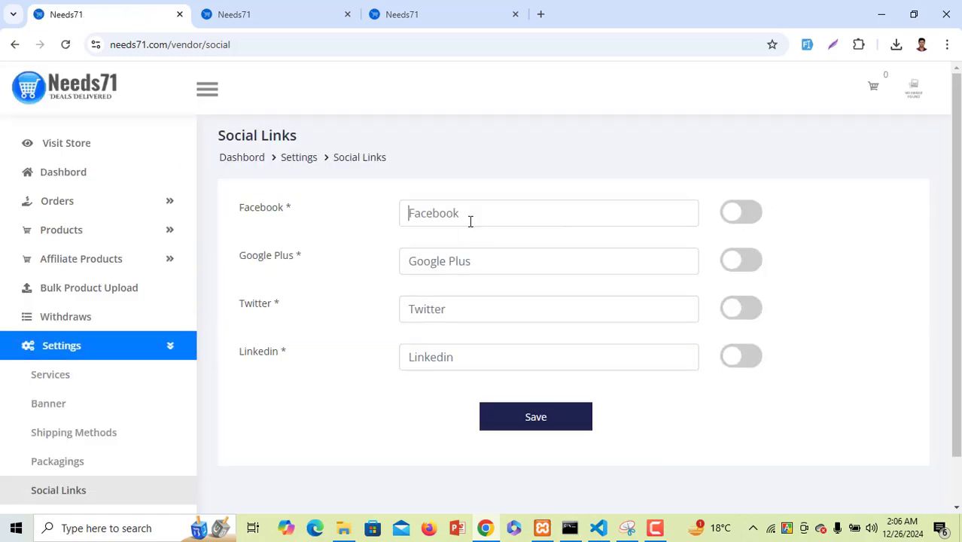
key("Tab")
left_click(751, 214)
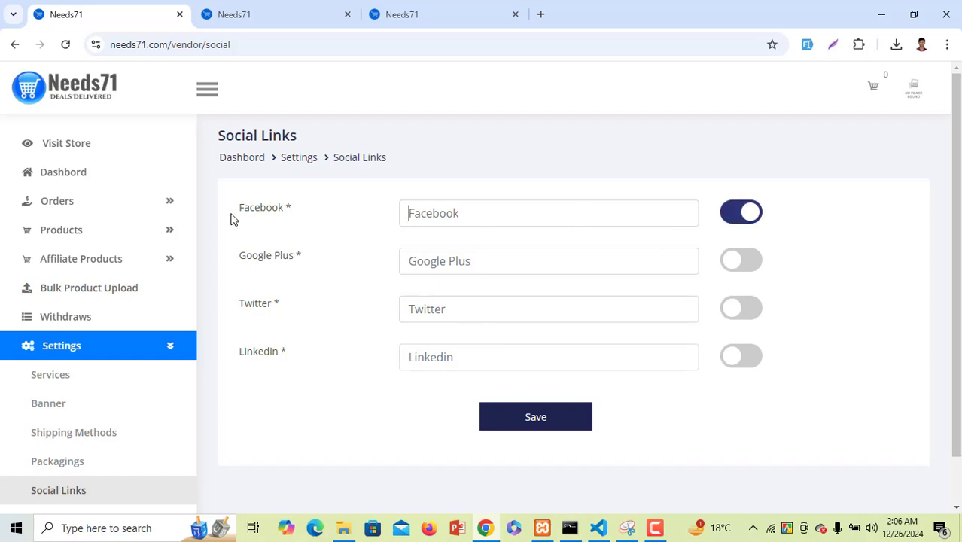
left_click_drag(233, 218, 380, 226)
left_click(452, 218)
left_click(745, 216)
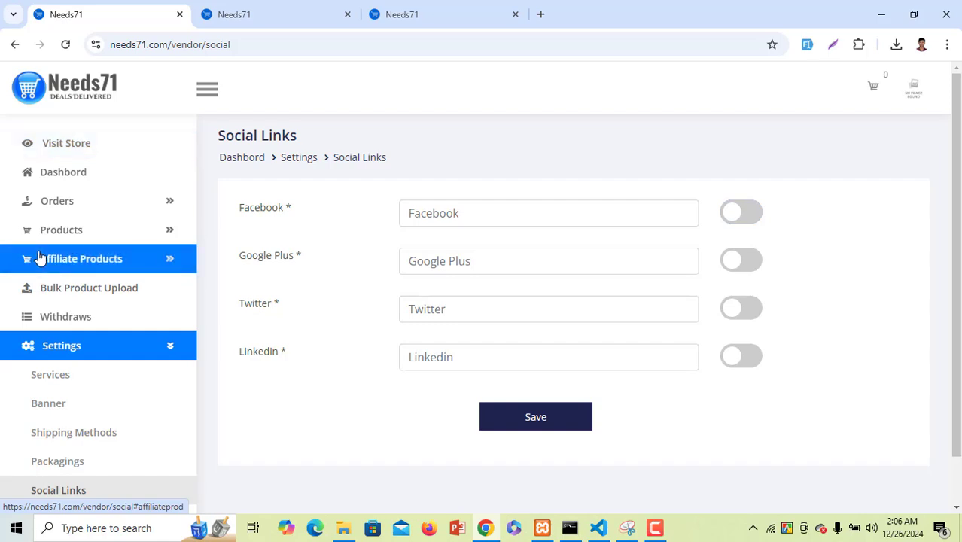
scroll(52, 256, "down", 1)
scroll(147, 244, "up", 1)
left_click(143, 180)
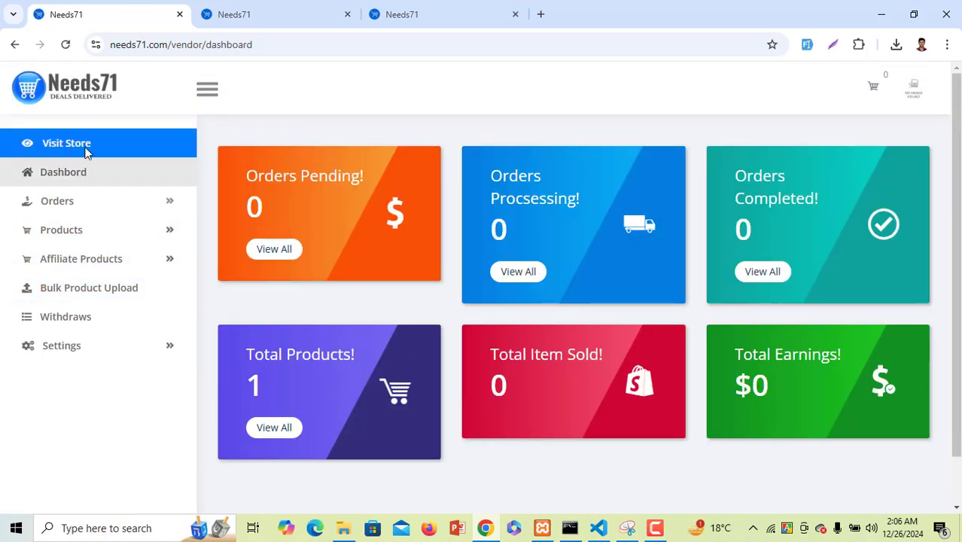
Preview the vend store's public page, then switch to the admin Vendors List tab
left_click(88, 152)
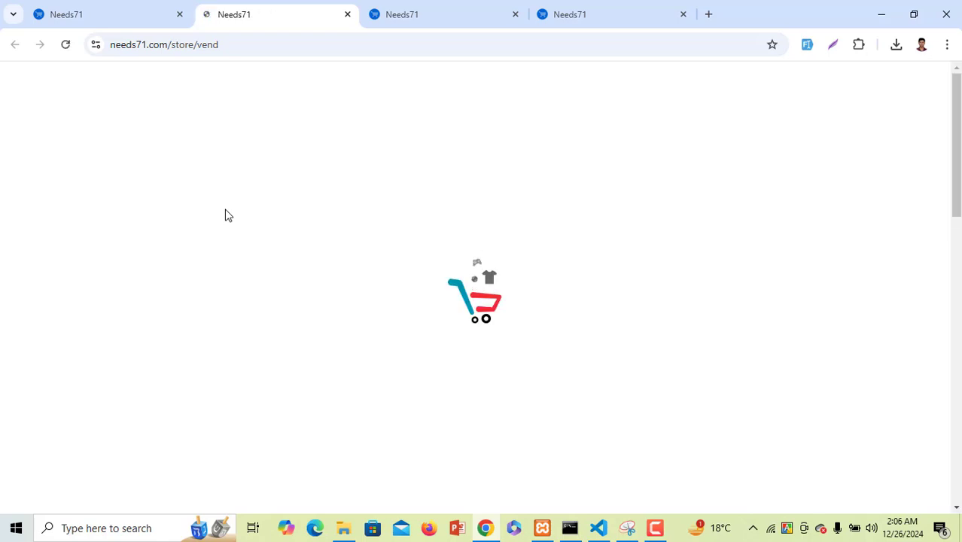
scroll(226, 211, "down", 12)
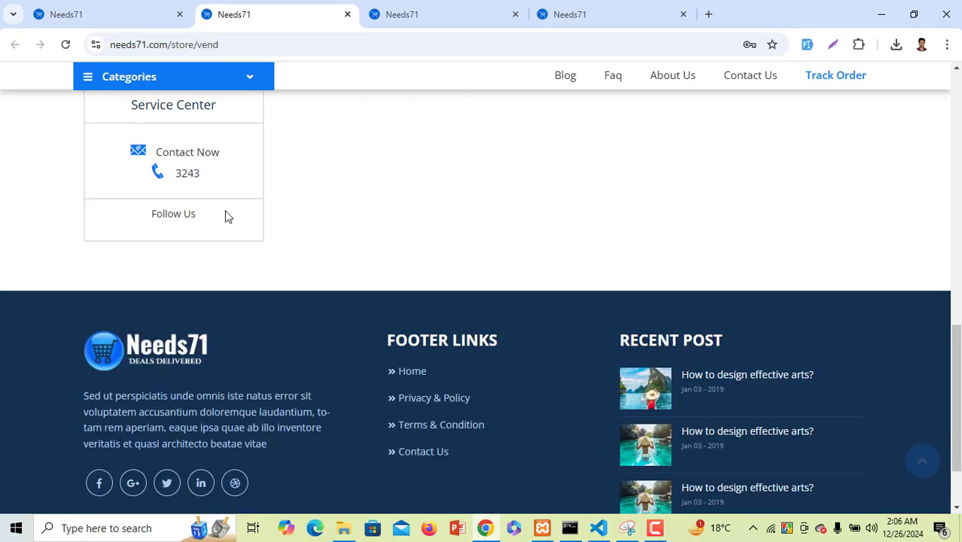
scroll(226, 216, "up", 15)
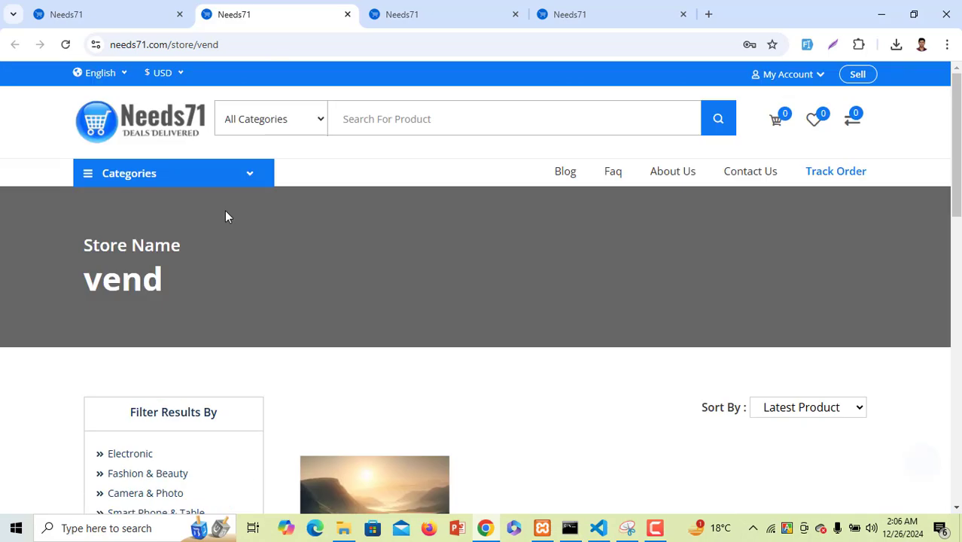
left_click(643, 9)
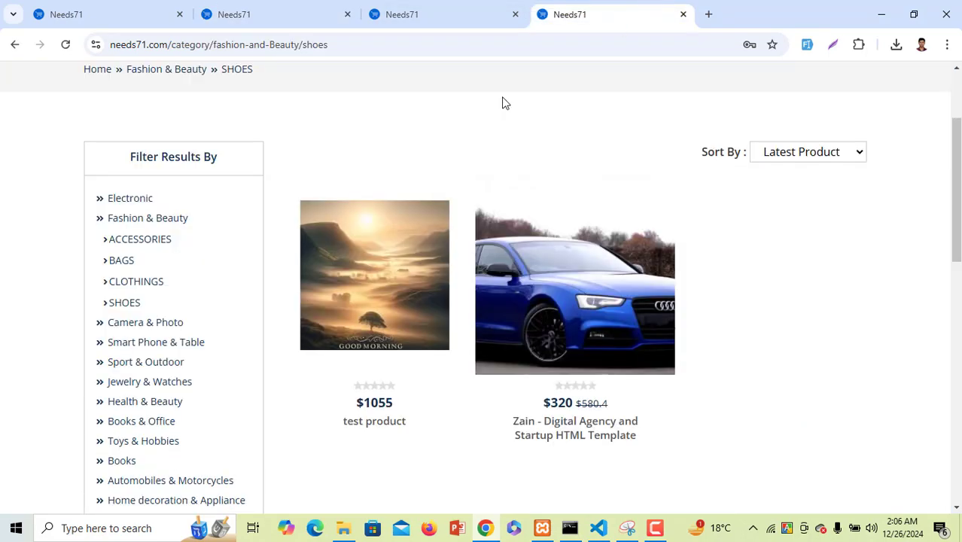
left_click(436, 9)
scroll(69, 277, "up", 2)
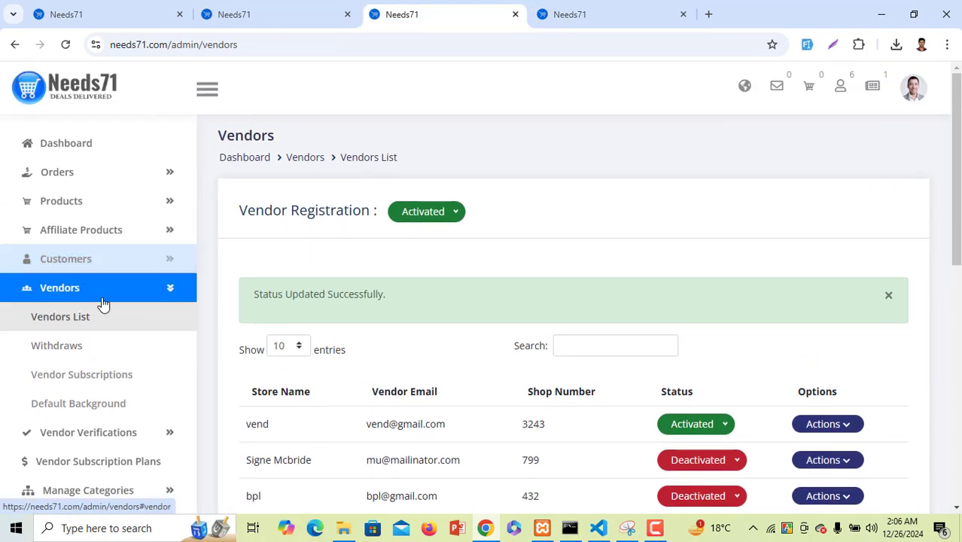
left_click(100, 297)
left_click(119, 155)
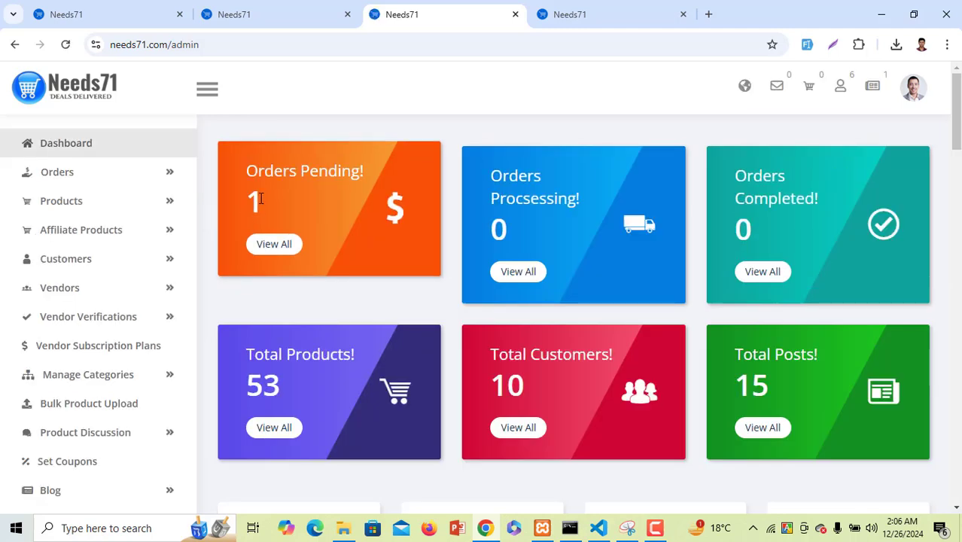
left_click_drag(236, 169, 389, 170)
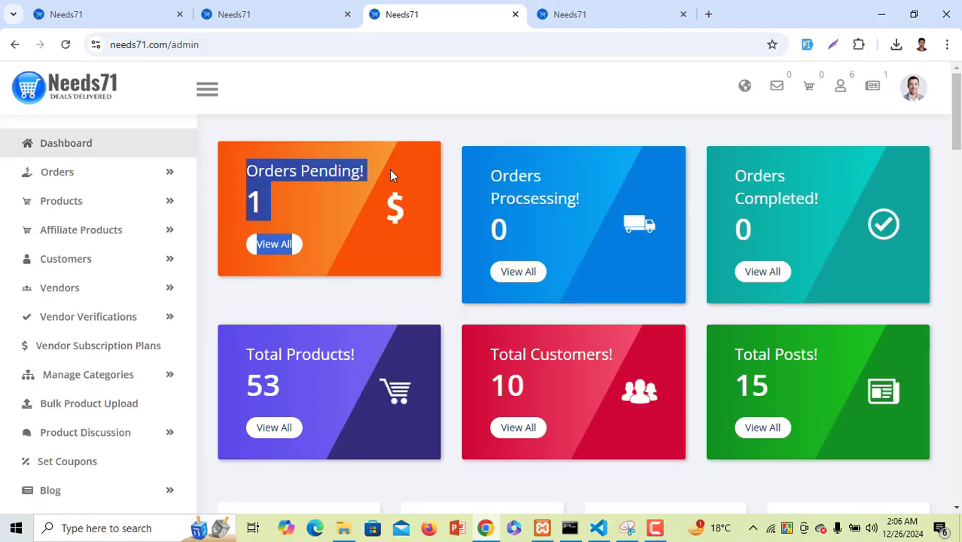
left_click(262, 201)
left_click_drag(259, 201, 253, 202)
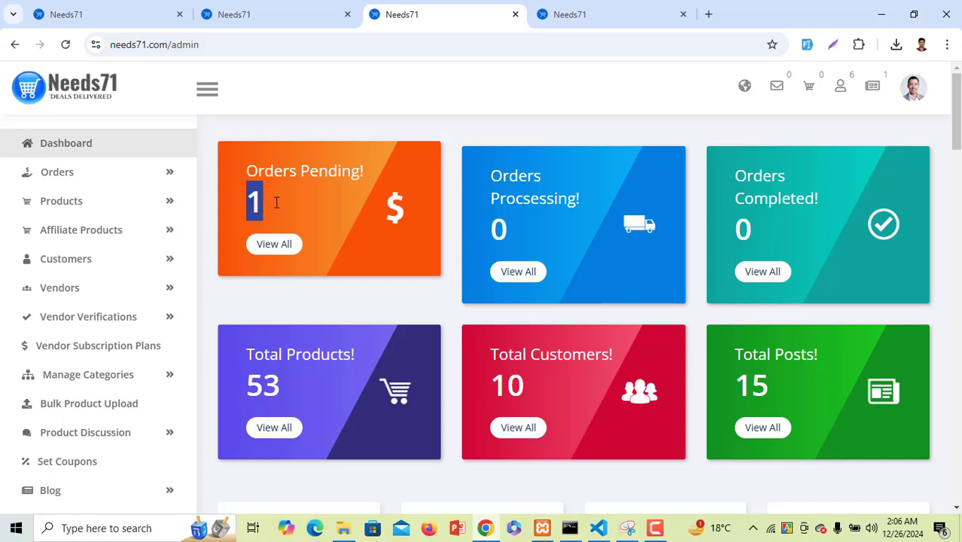
left_click_drag(490, 170, 586, 204)
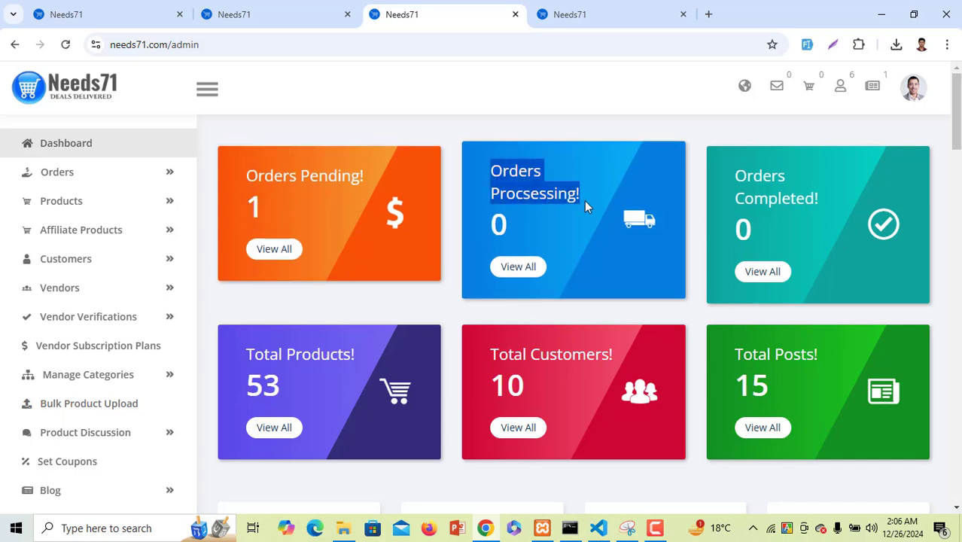
left_click_drag(733, 173, 820, 200)
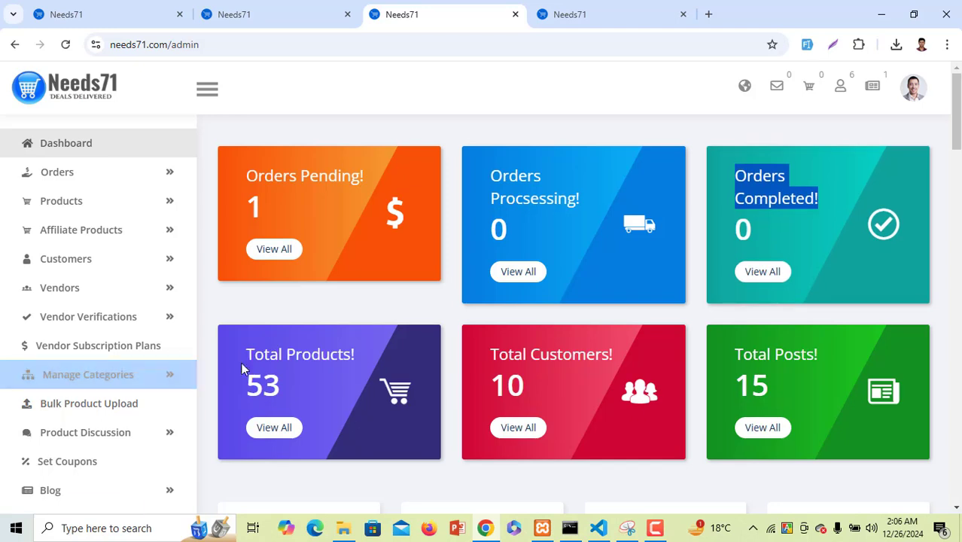
left_click_drag(246, 380, 374, 363)
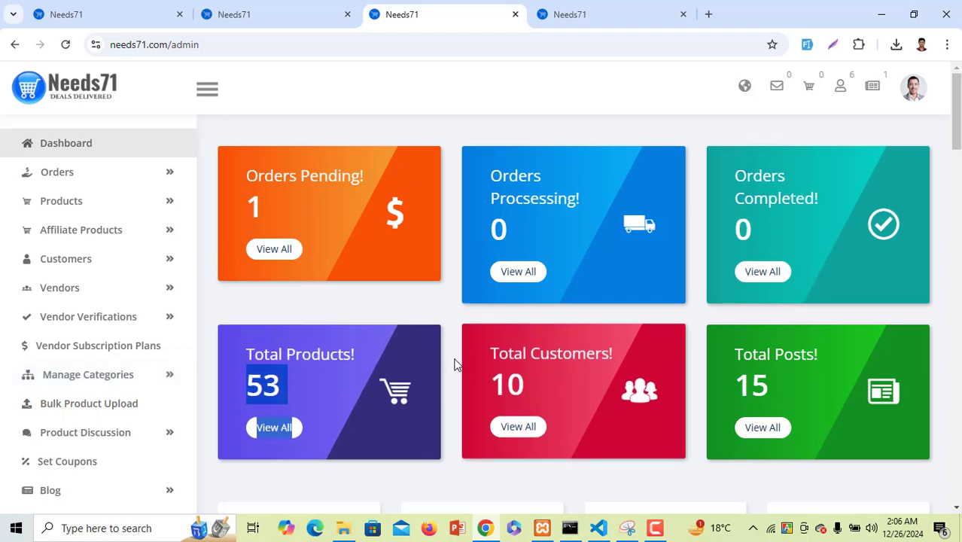
left_click_drag(490, 351, 837, 357)
left_click(752, 351)
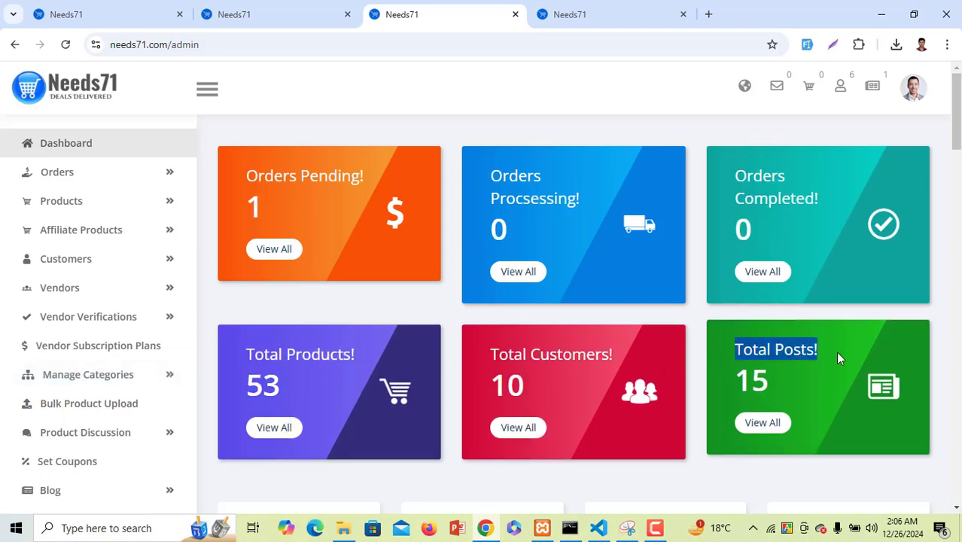
scroll(687, 374, "down", 1)
scroll(429, 384, "down", 3)
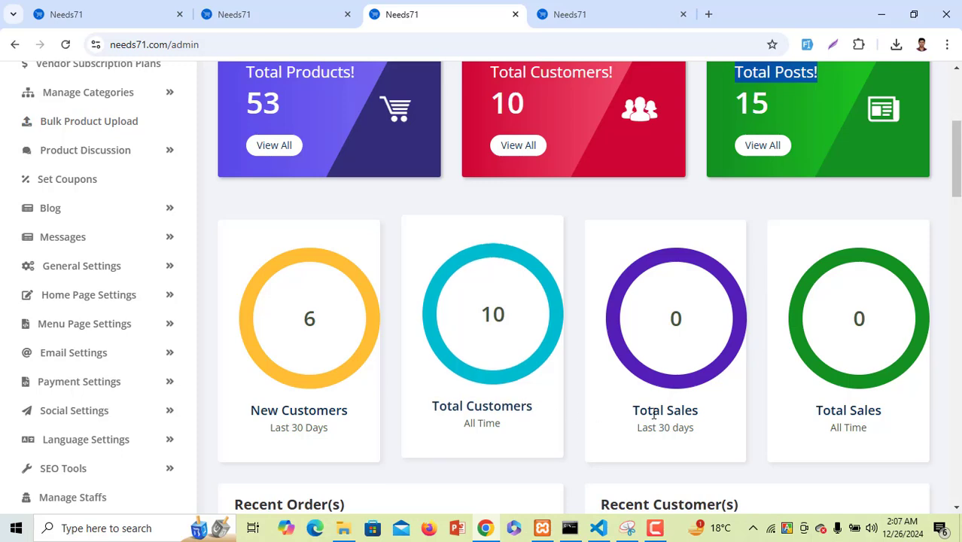
scroll(680, 413, "down", 1)
scroll(681, 410, "down", 3)
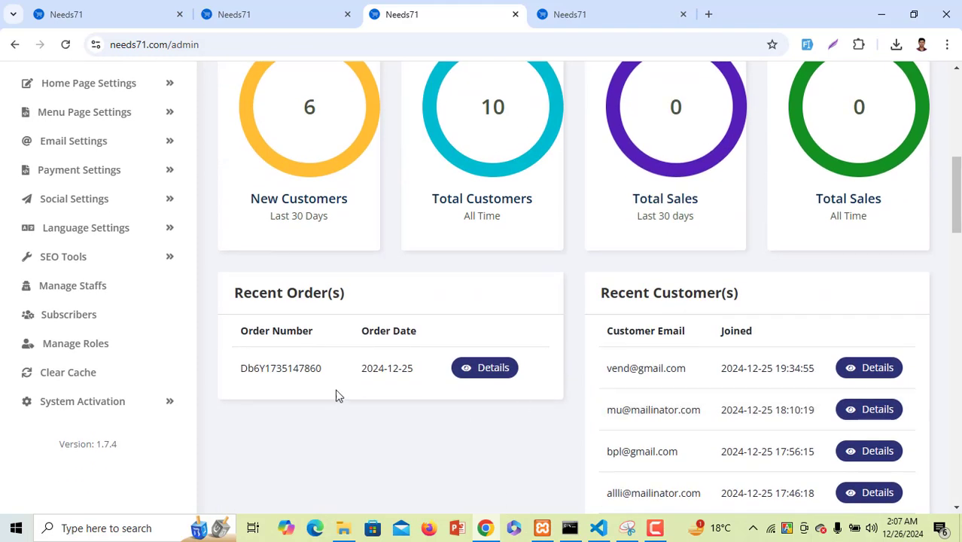
scroll(339, 347, "down", 2)
left_click_drag(236, 153, 335, 153)
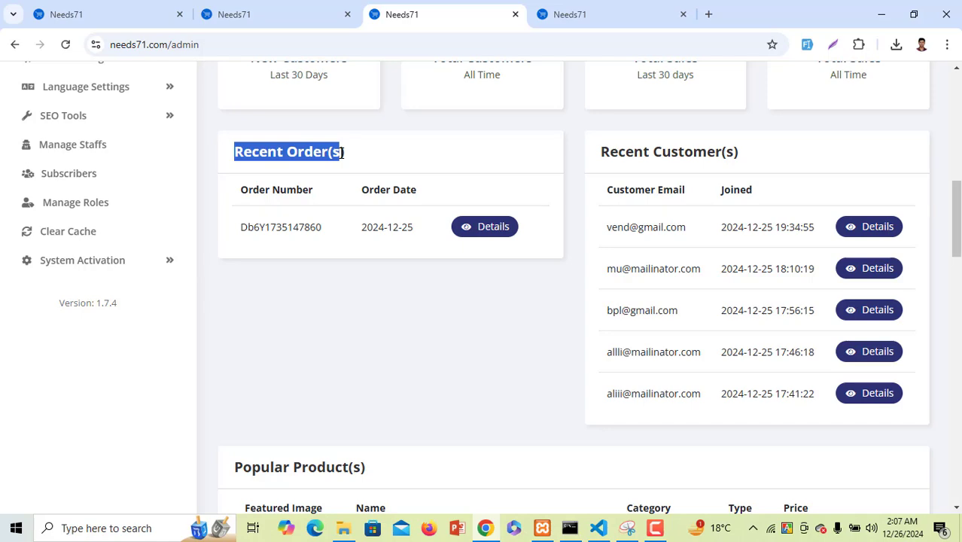
left_click_drag(600, 153, 770, 160)
scroll(382, 363, "down", 2)
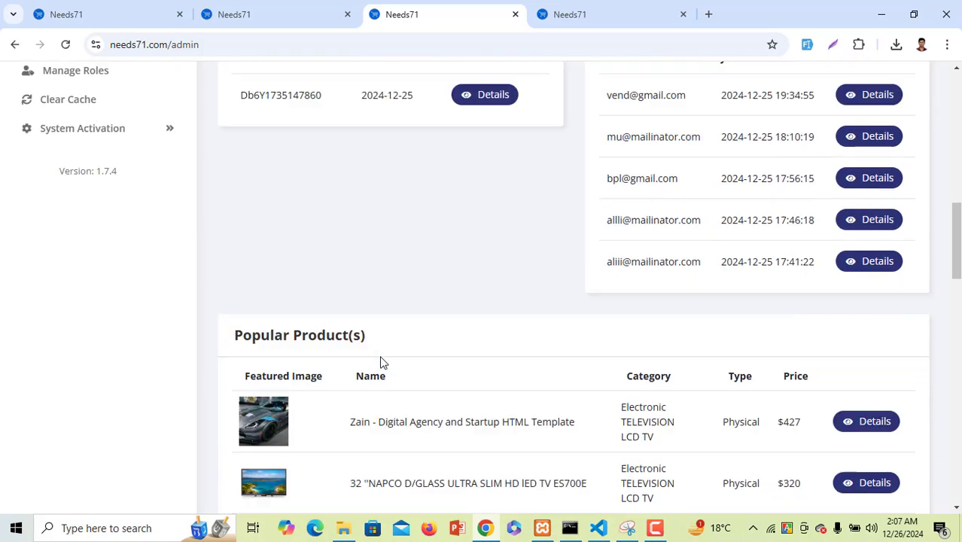
scroll(382, 362, "down", 2)
left_click_drag(403, 208, 259, 188)
scroll(346, 359, "down", 9)
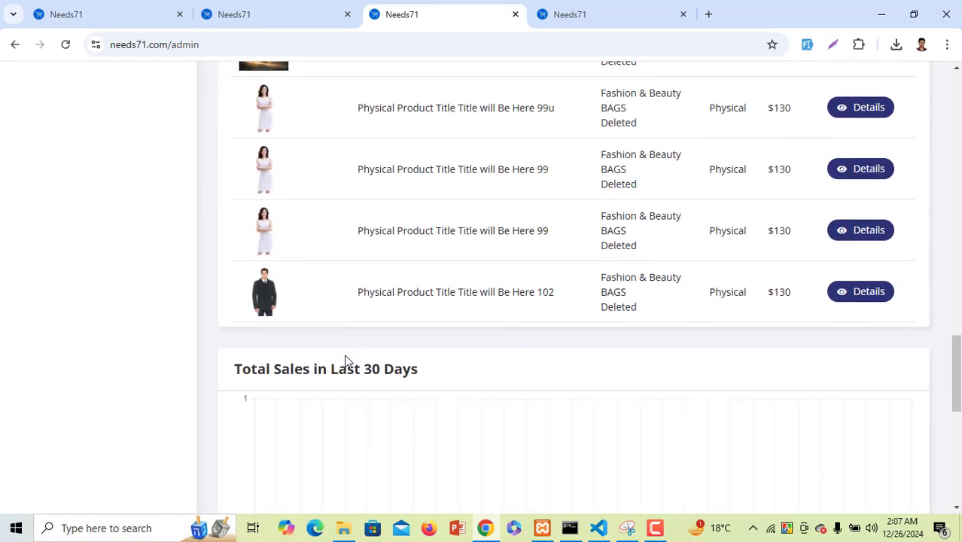
scroll(346, 359, "up", 3)
left_click_drag(380, 183, 268, 177)
scroll(362, 412, "down", 4)
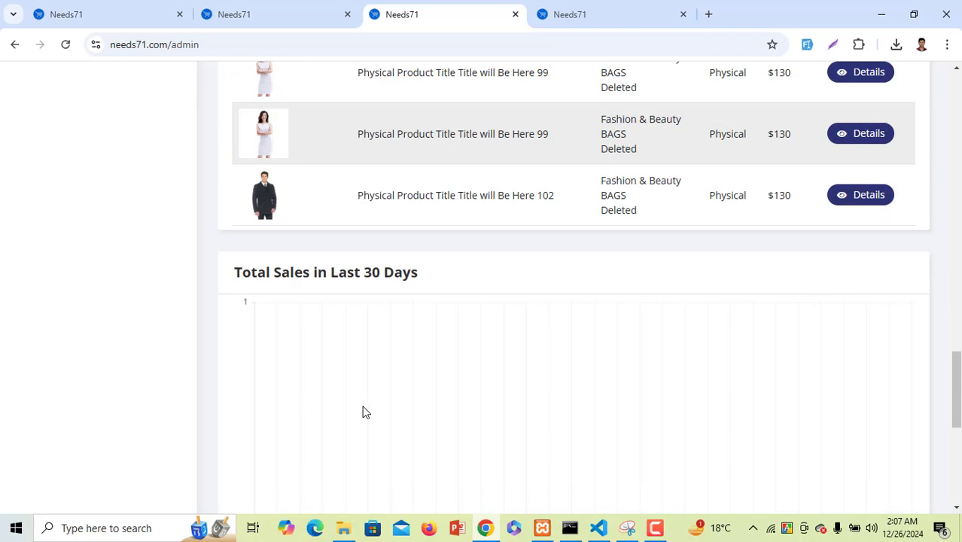
scroll(362, 413, "down", 5)
scroll(362, 412, "up", 4)
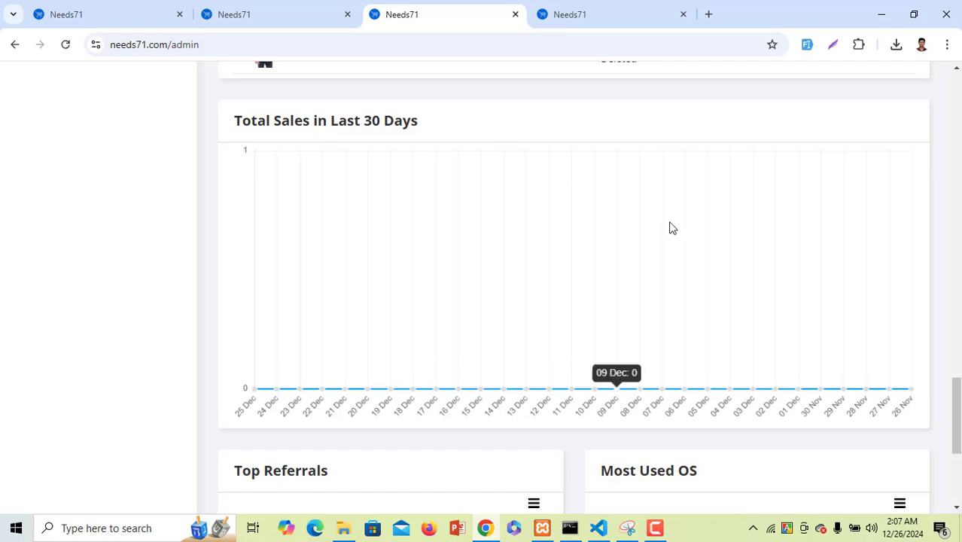
scroll(473, 331, "down", 4)
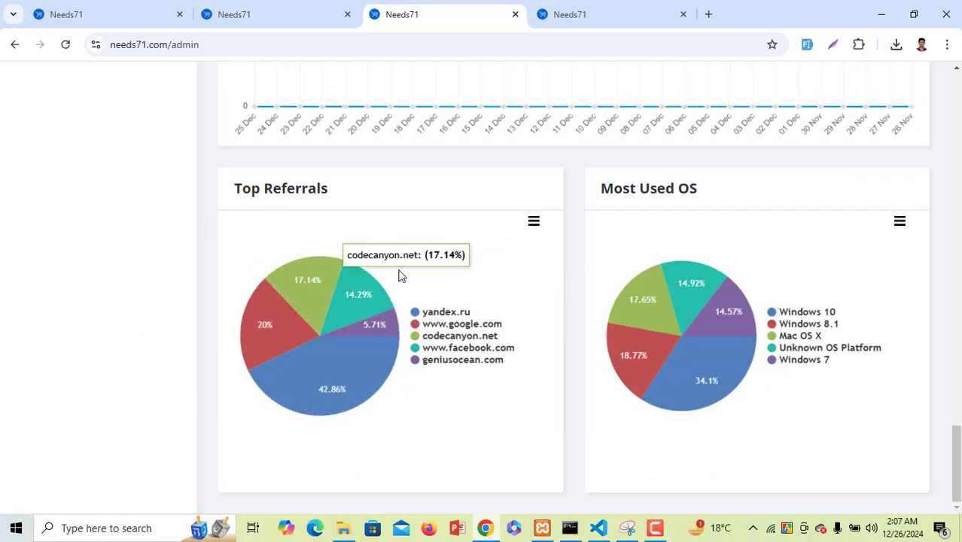
scroll(401, 416, "up", 1)
scroll(401, 415, "down", 1)
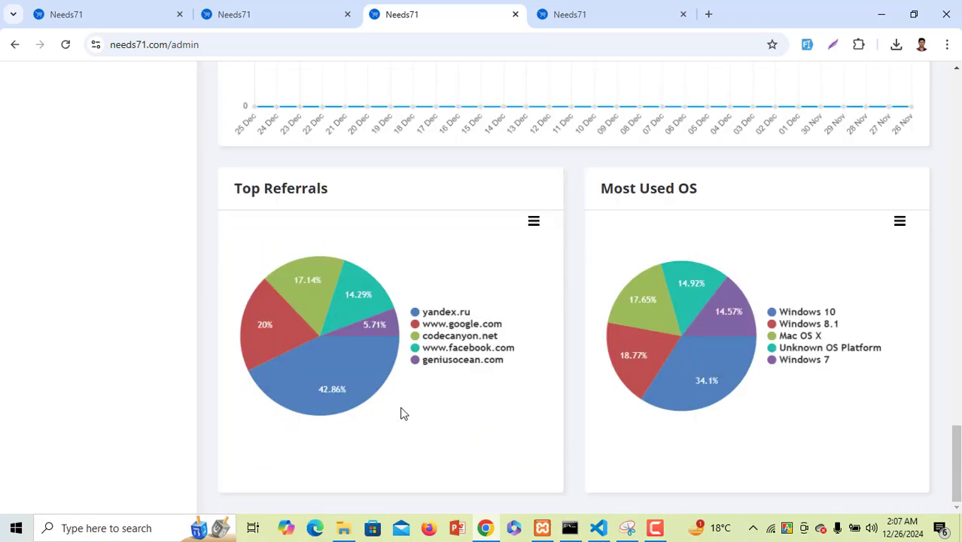
scroll(403, 411, "up", 15)
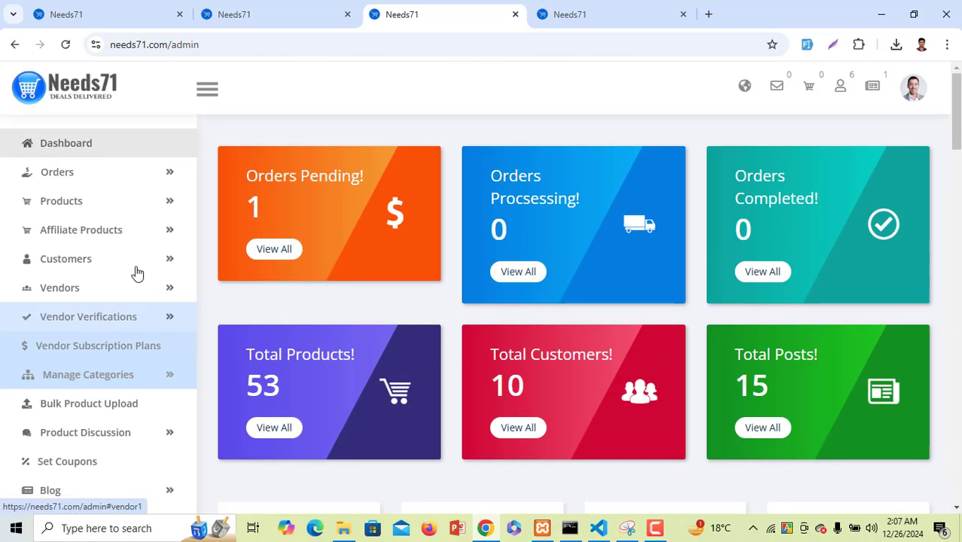
Change the single order's delivery status to Processing in All Orders
left_click(124, 174)
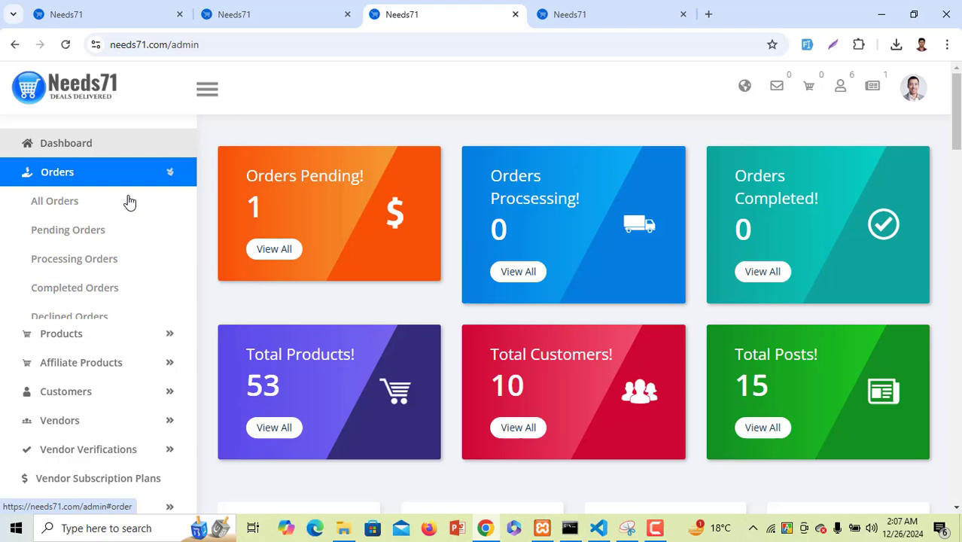
left_click(65, 198)
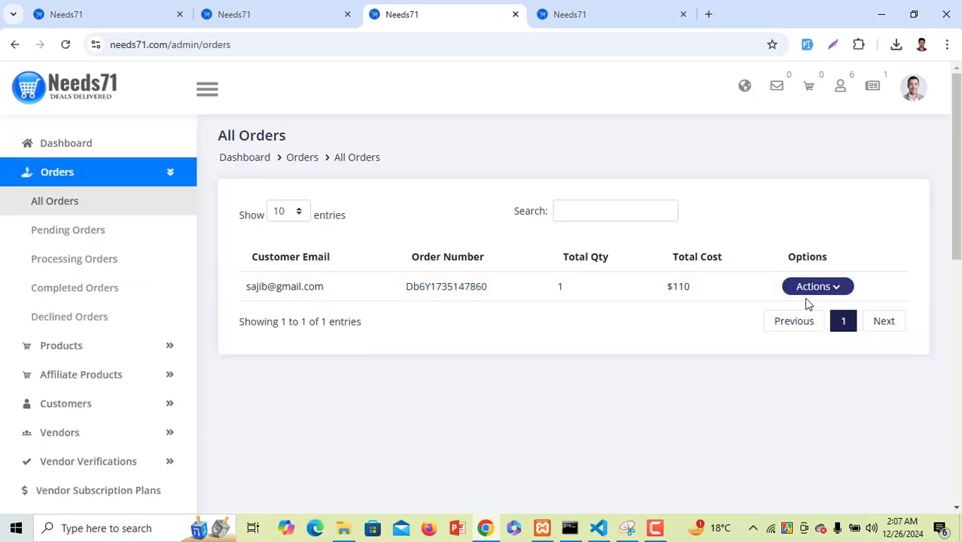
left_click(811, 290)
left_click(773, 376)
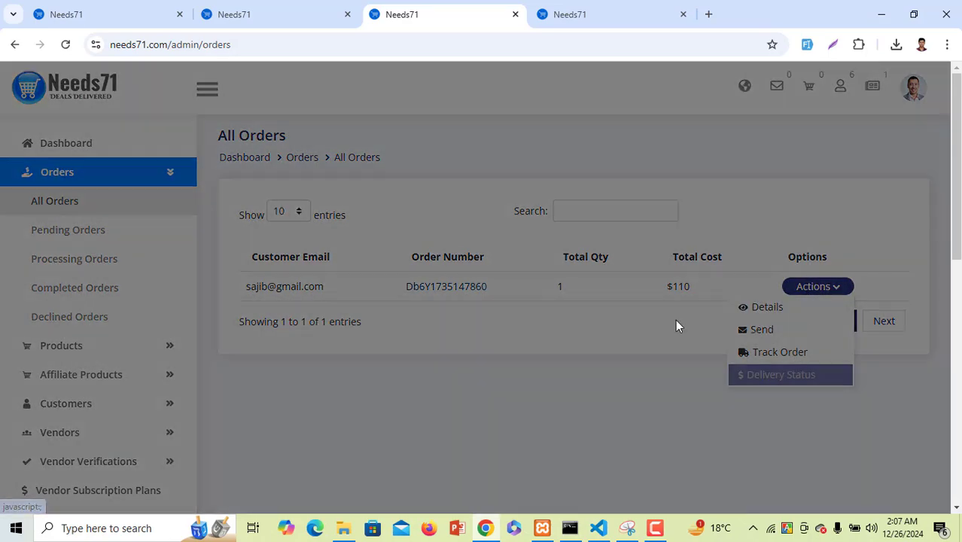
left_click(444, 238)
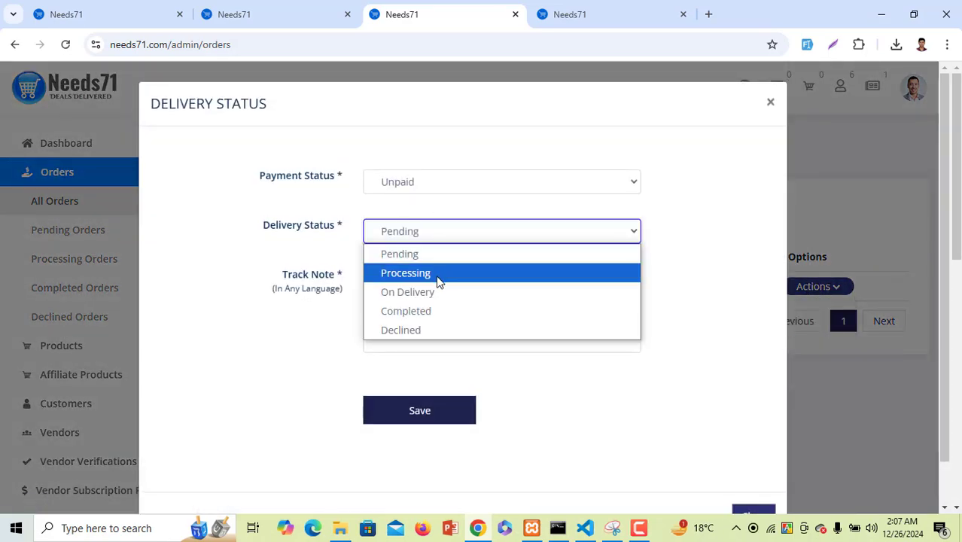
left_click(441, 273)
left_click(439, 409)
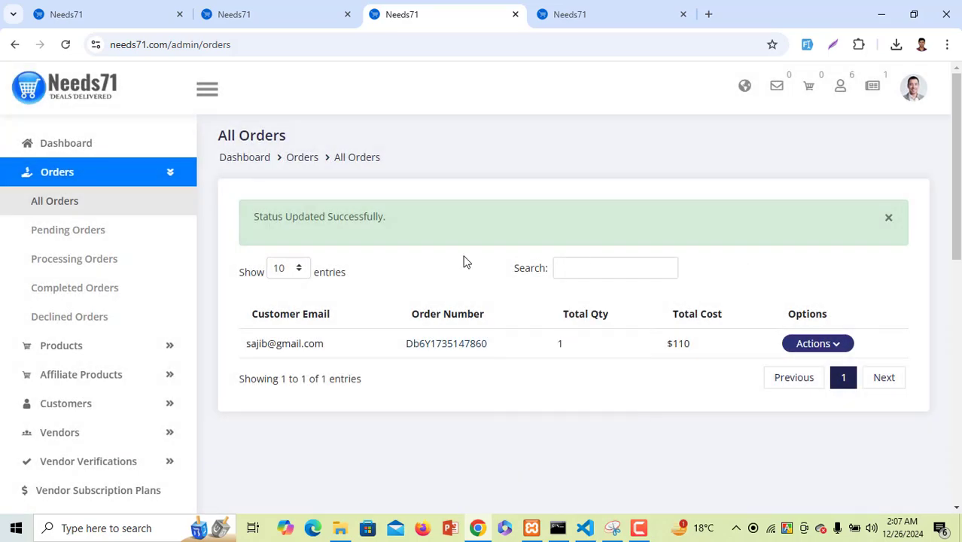
Review the Pending, Processing, Completed and Declined order lists
left_click(74, 231)
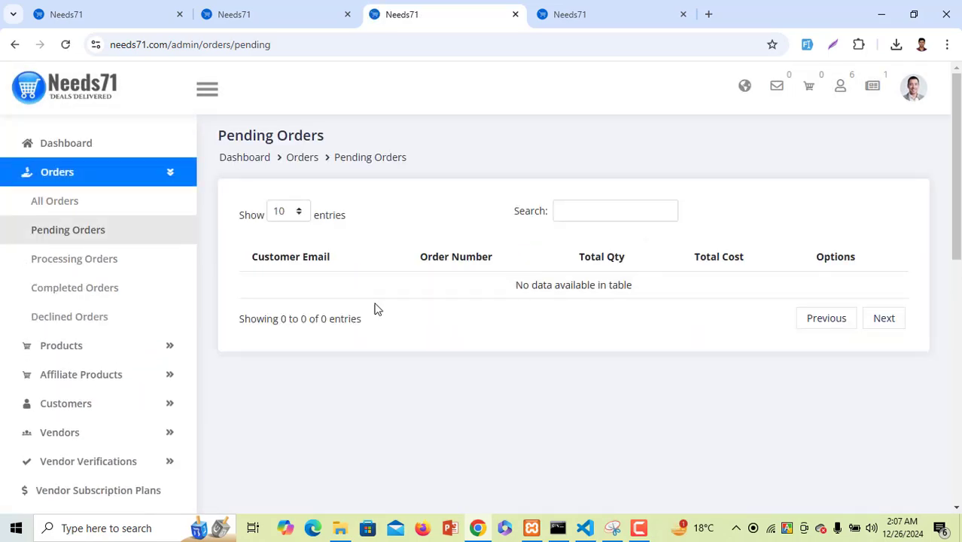
left_click(184, 267)
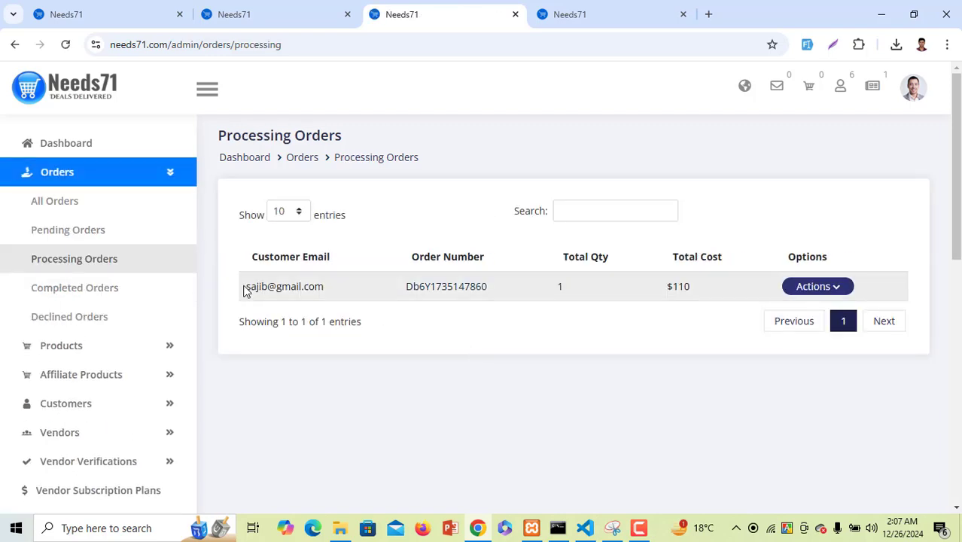
left_click_drag(247, 290, 730, 327)
left_click(623, 397)
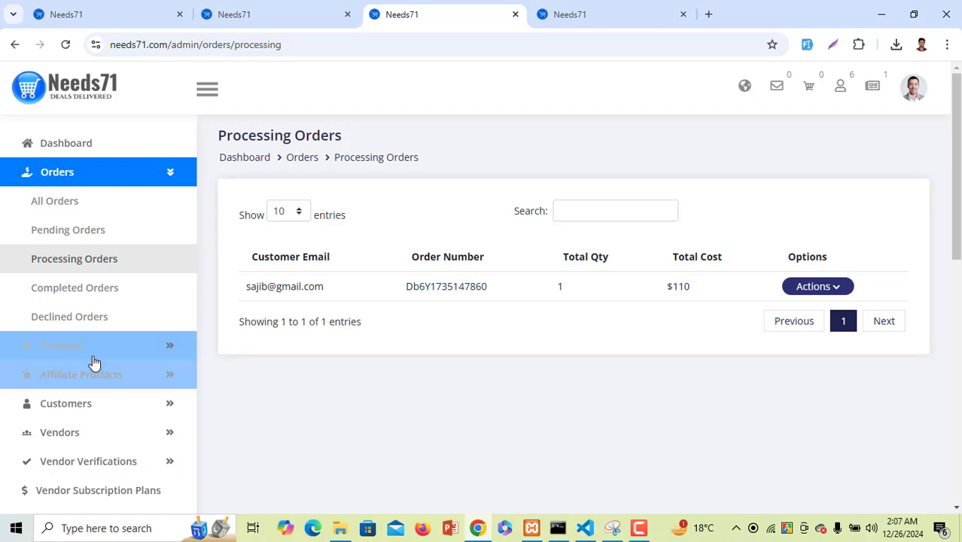
left_click(122, 292)
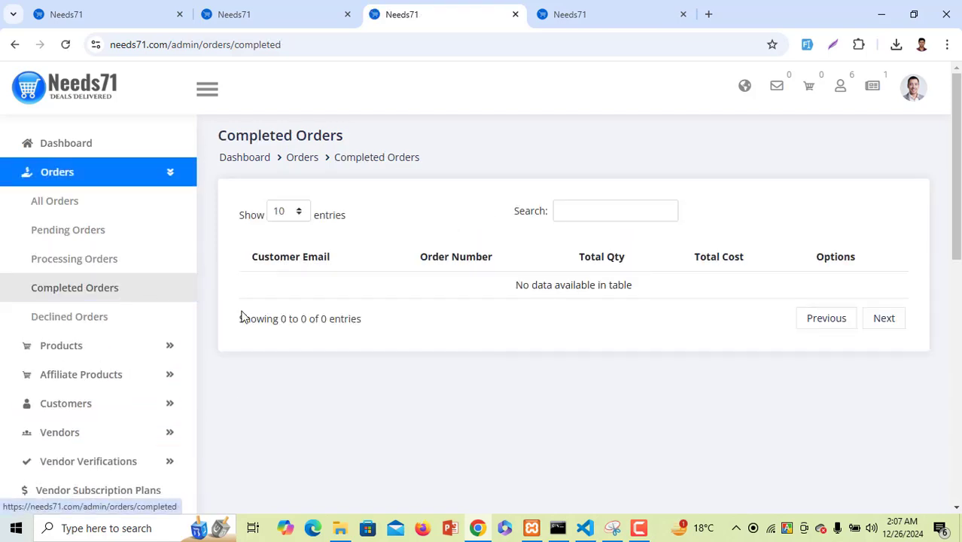
scroll(408, 363, "down", 2)
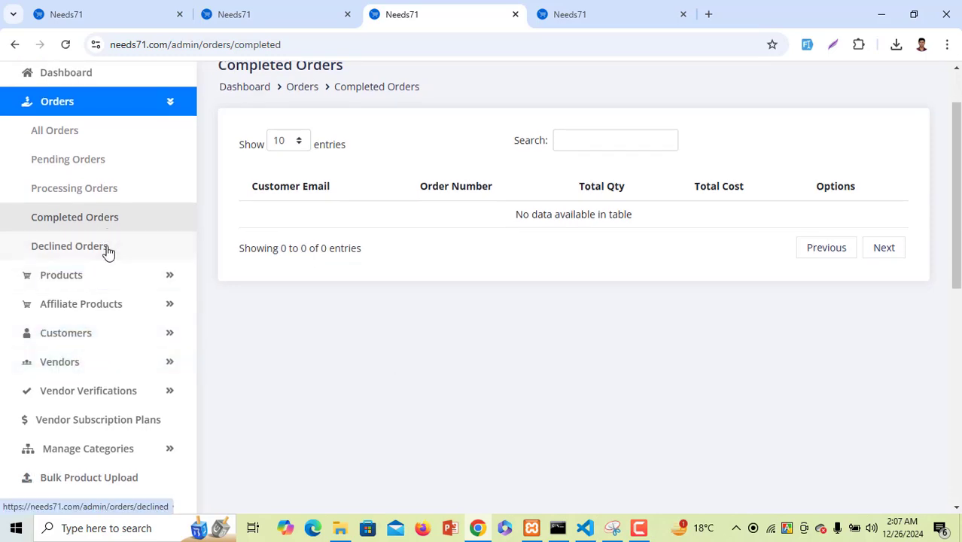
left_click(108, 248)
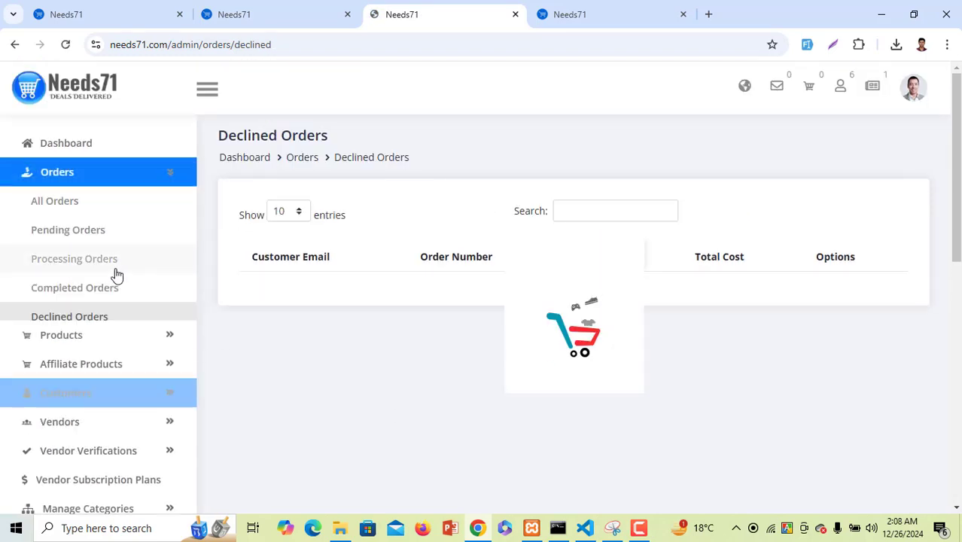
scroll(142, 370, "down", 3)
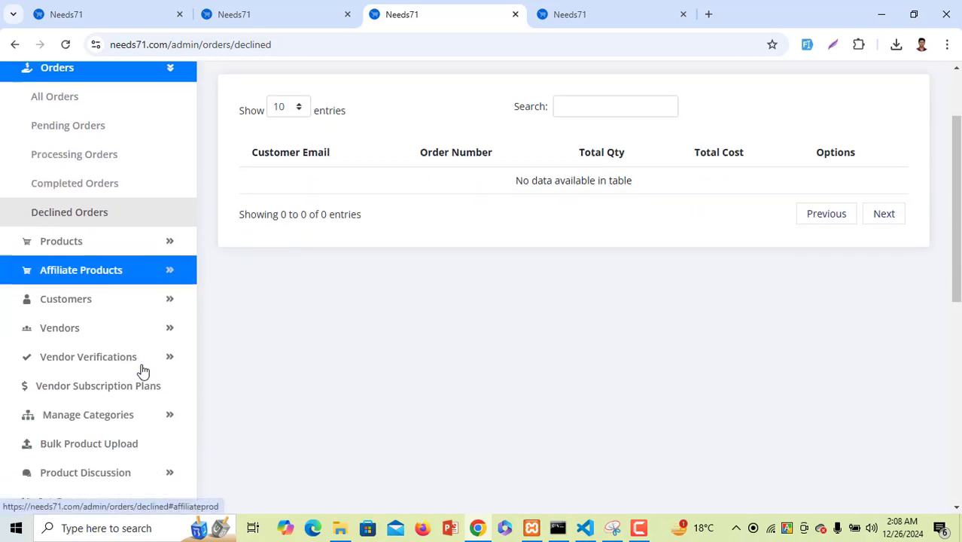
scroll(143, 370, "down", 1)
Expand Products and go to Add New Product
left_click(133, 209)
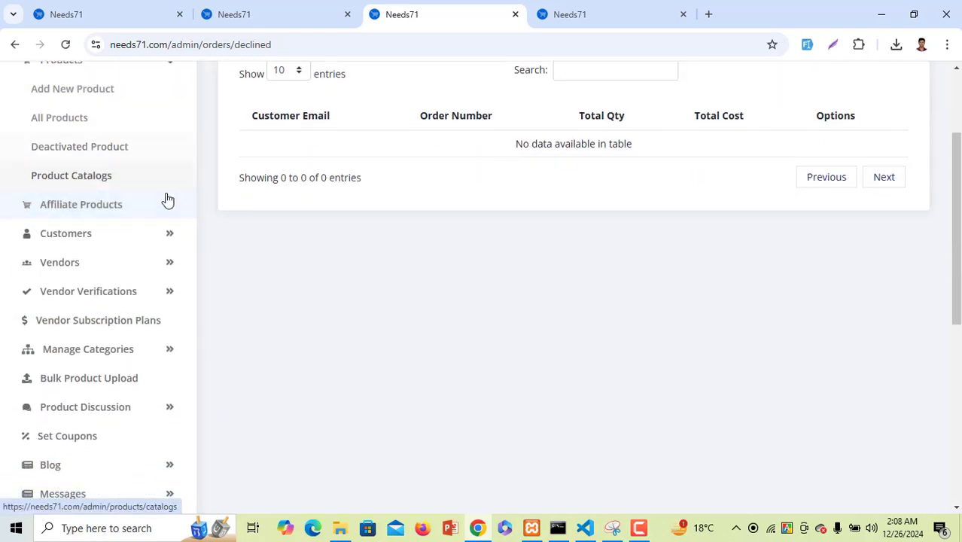
scroll(167, 200, "up", 2)
left_click(121, 158)
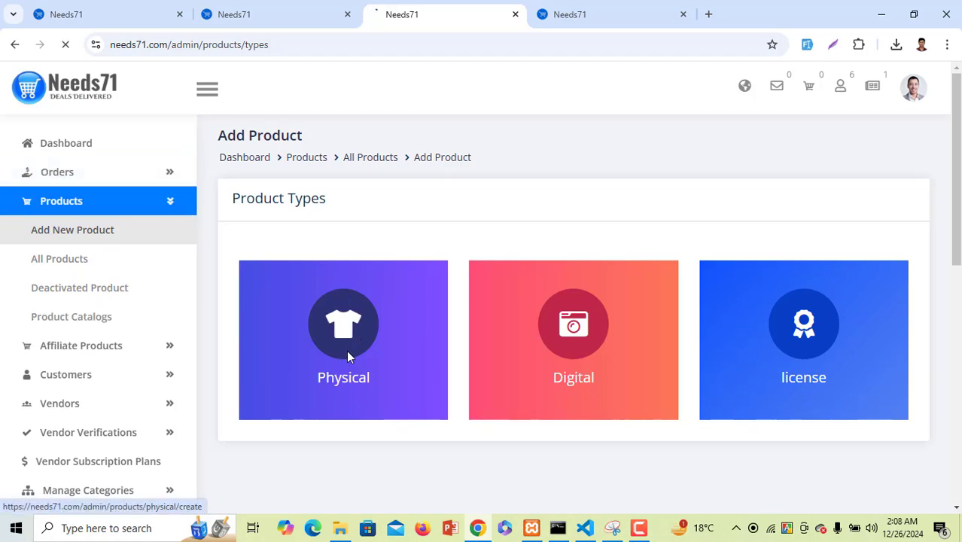
Glance at the Physical Product form, then go back to the product type choices
left_click(348, 356)
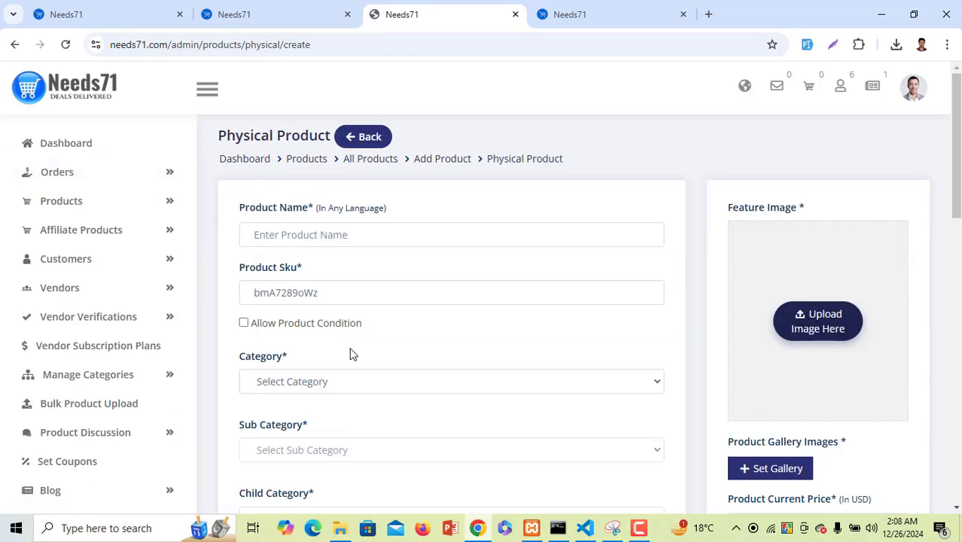
scroll(350, 352, "down", 15)
scroll(352, 349, "up", 15)
left_click(15, 44)
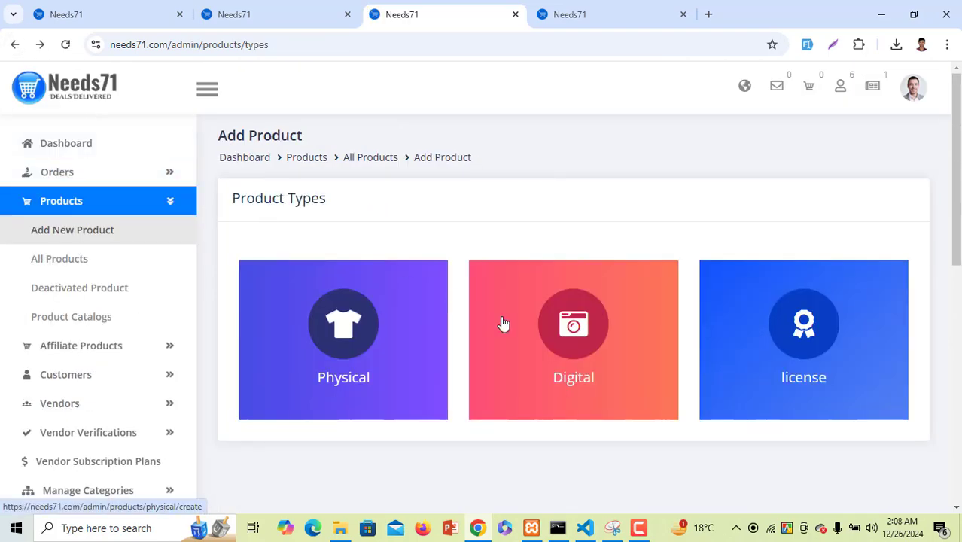
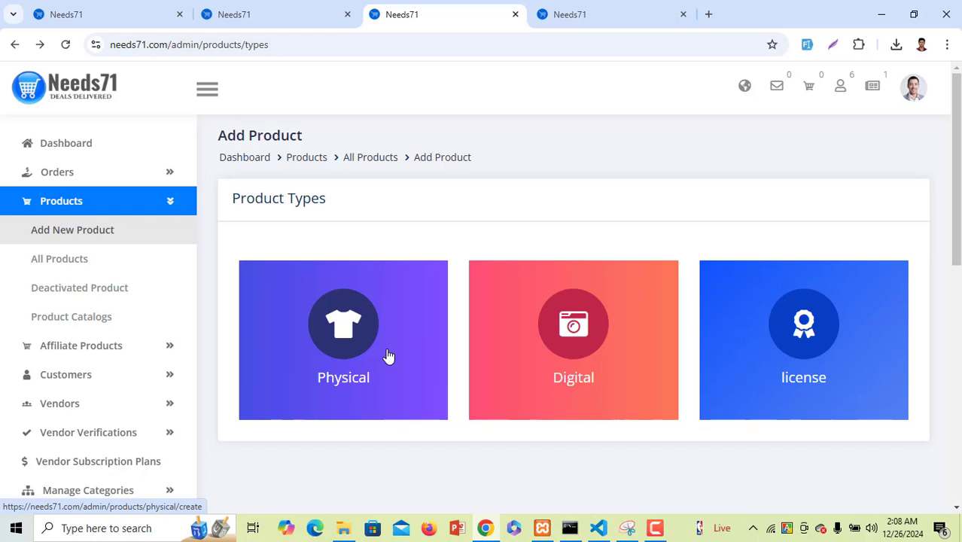
Look through the All Products, Deactivated and Product Catalogs lists, then open Add Affiliate Product
left_click(95, 261)
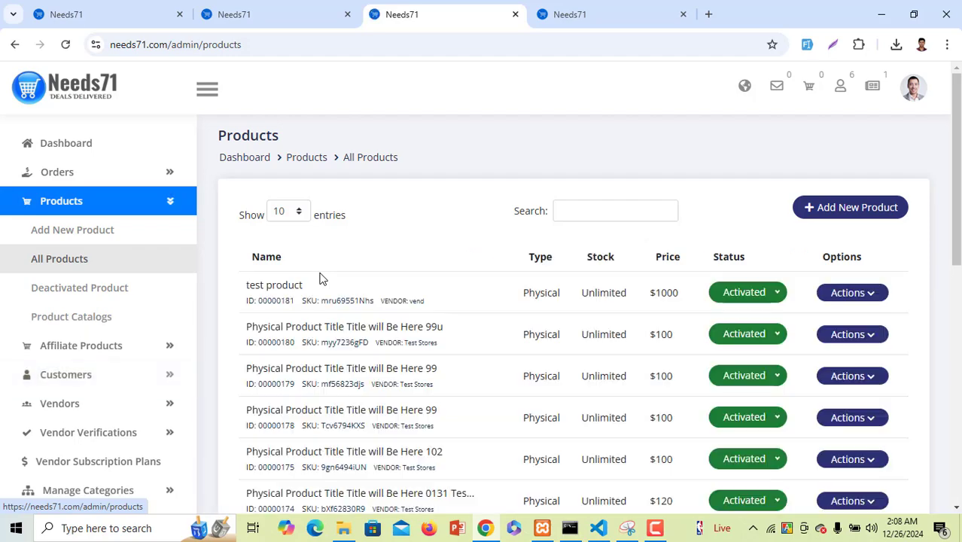
scroll(321, 279, "down", 1)
scroll(317, 279, "down", 5)
scroll(318, 279, "up", 6)
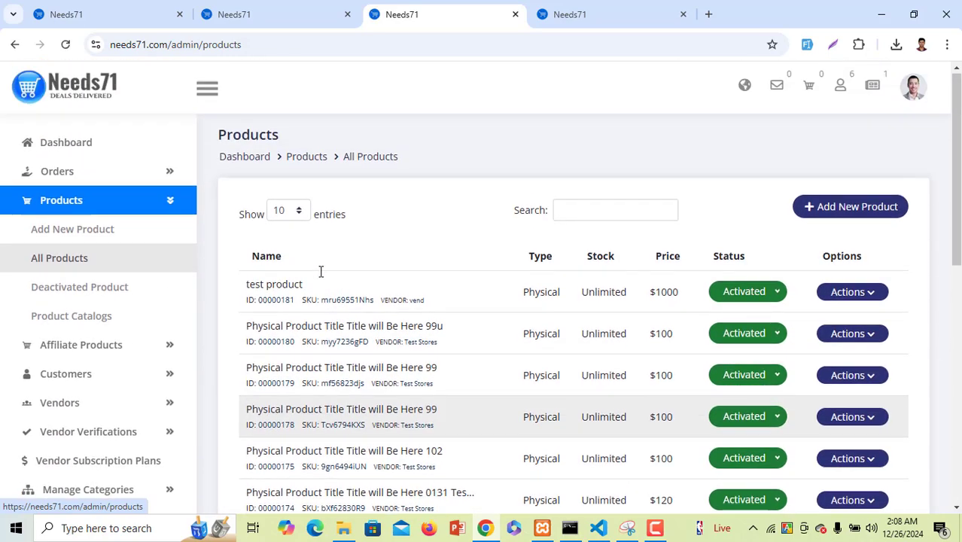
left_click(97, 295)
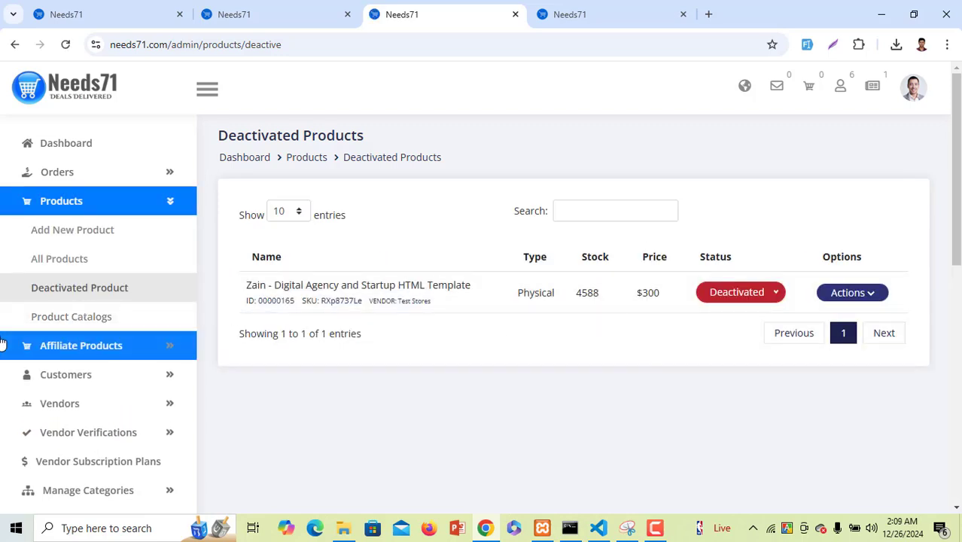
left_click(114, 334)
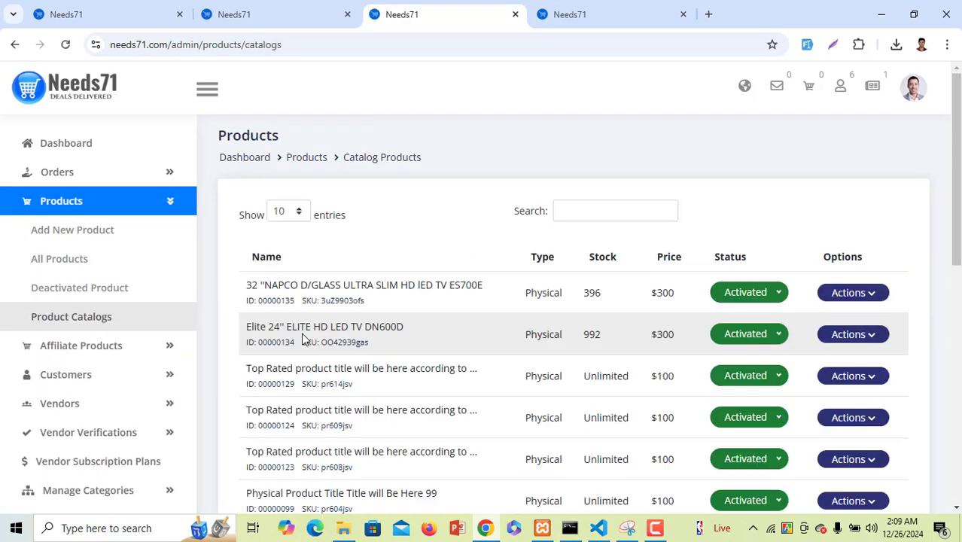
scroll(305, 335, "down", 5)
scroll(304, 335, "up", 5)
left_click(134, 348)
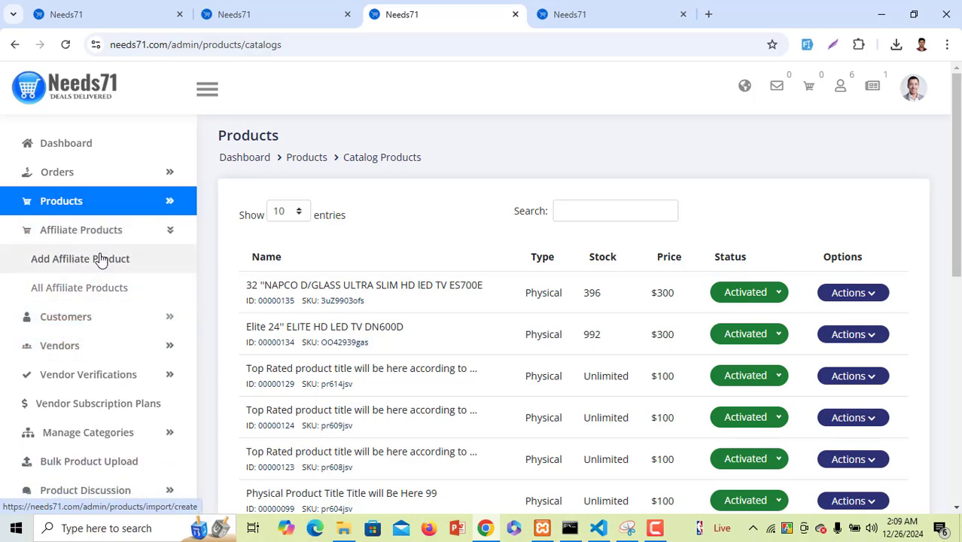
left_click(100, 260)
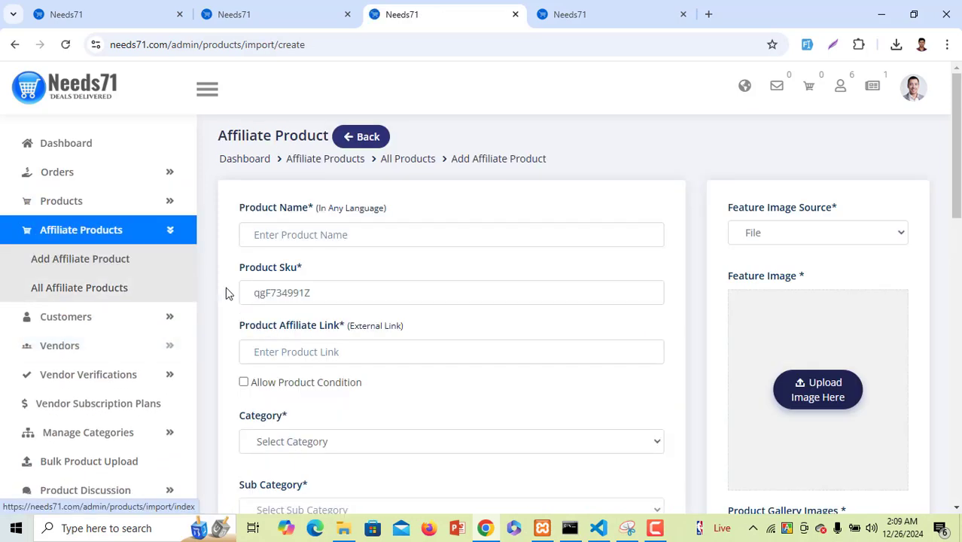
Enter the product name shoe and the SKU 's'
left_click(419, 235)
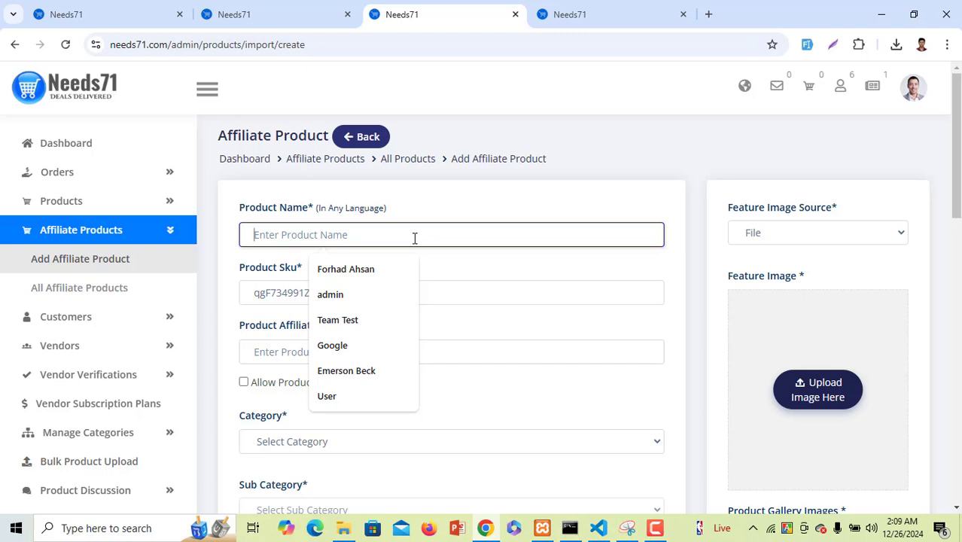
type("shoe")
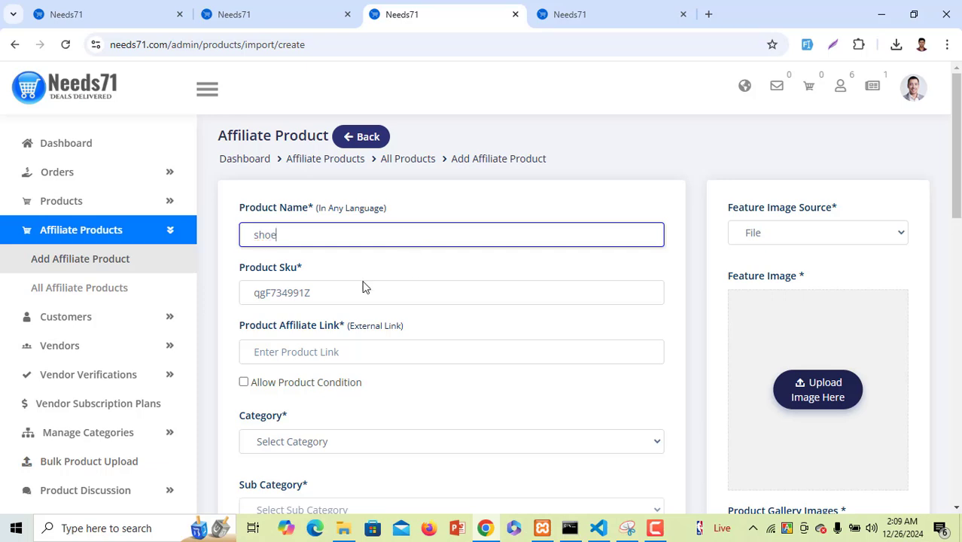
left_click(348, 300)
type("s")
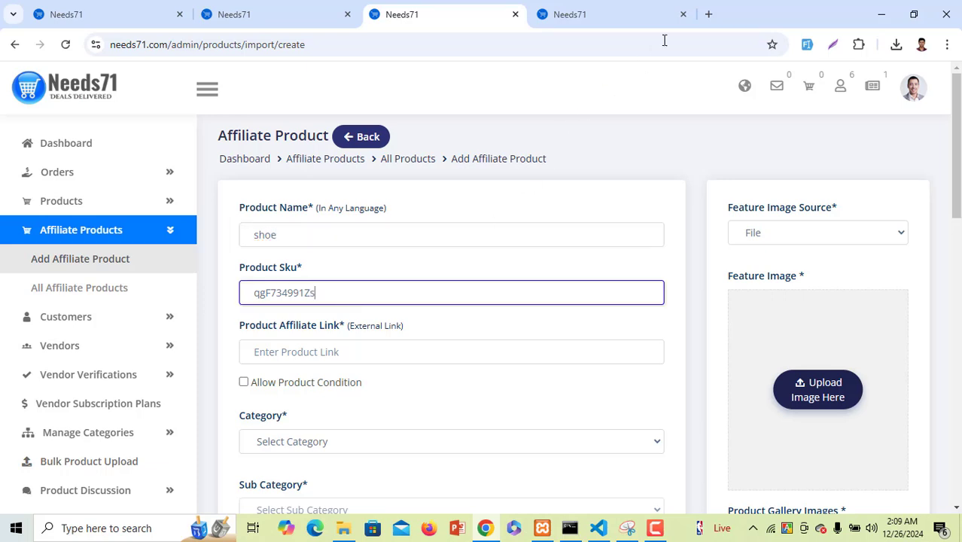
Load Daraz in a new browser tab, then return to the affiliate product form
left_click(708, 15)
type("dar")
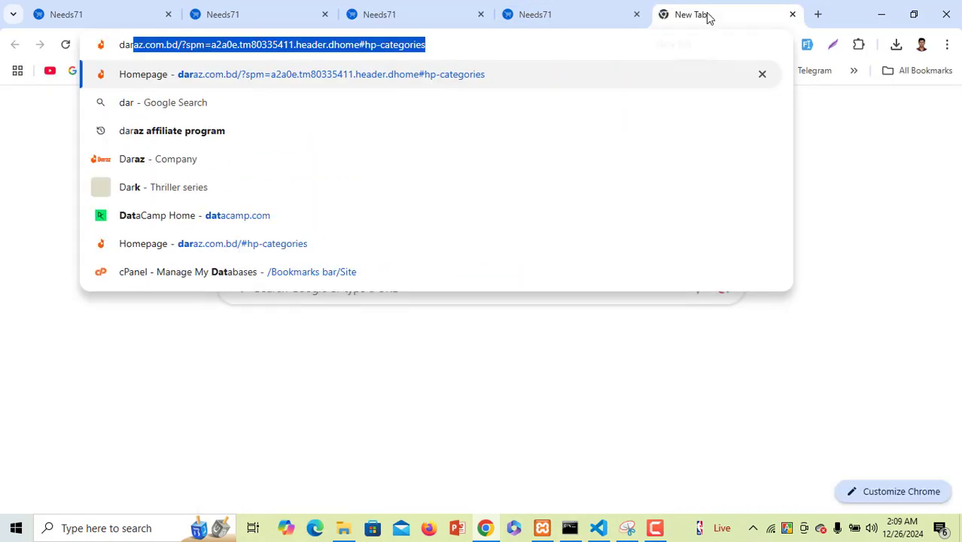
key("Return")
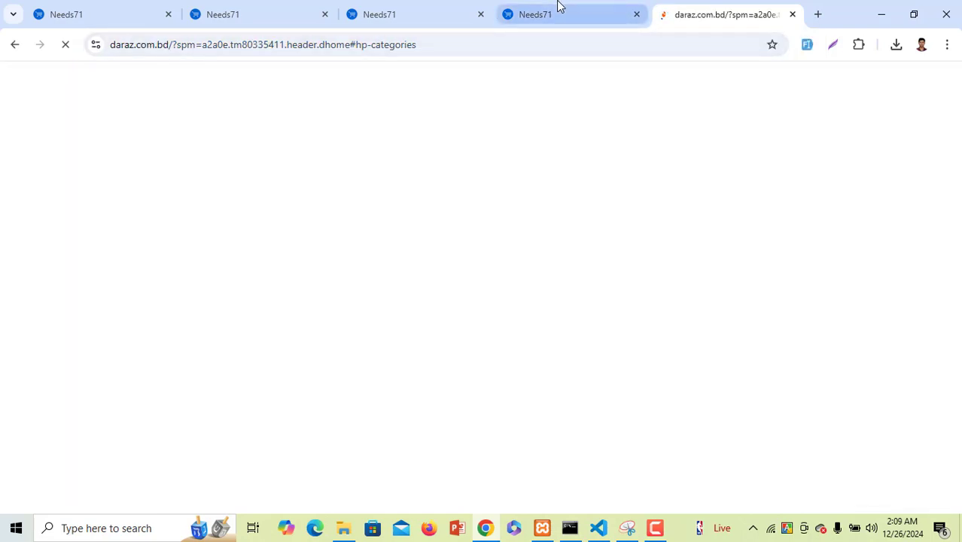
left_click(558, 6)
left_click(408, 6)
Set the category to Fashion & Beauty with sub category SHOES
scroll(337, 315, "down", 1)
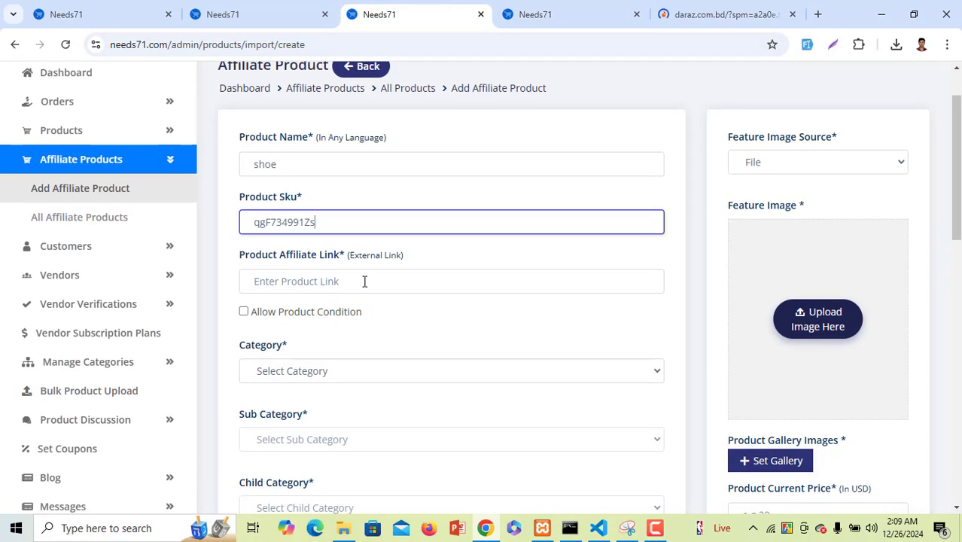
scroll(365, 280, "down", 2)
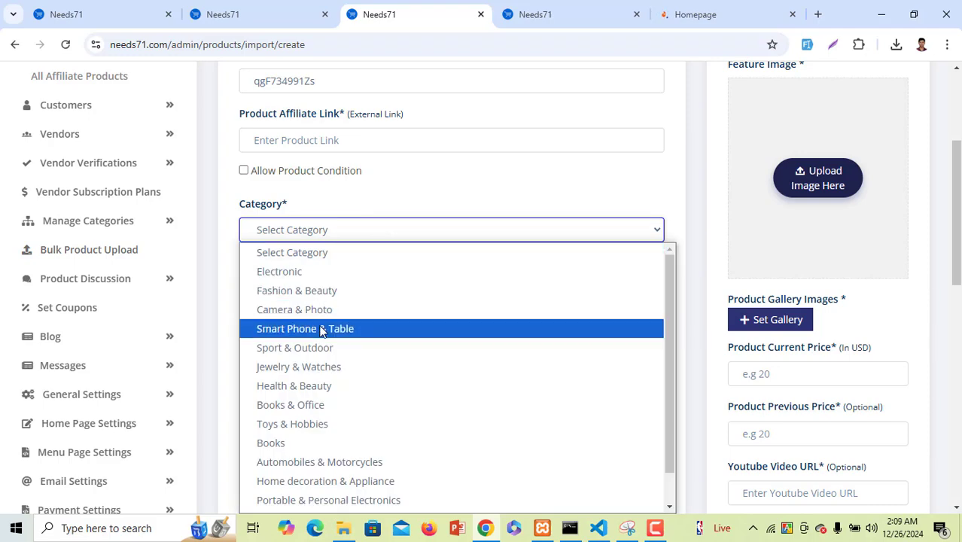
left_click(339, 292)
left_click(332, 301)
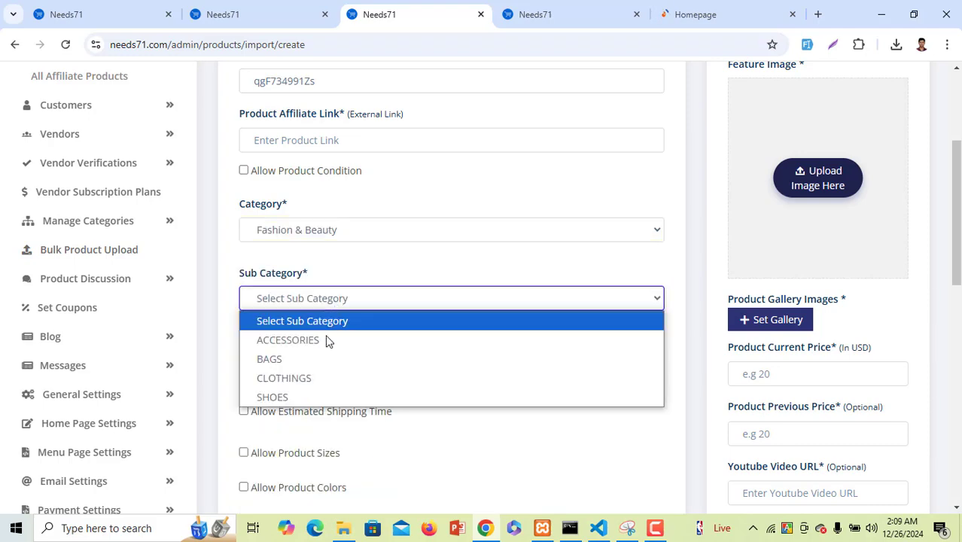
left_click(333, 396)
scroll(354, 354, "down", 2)
left_click(376, 229)
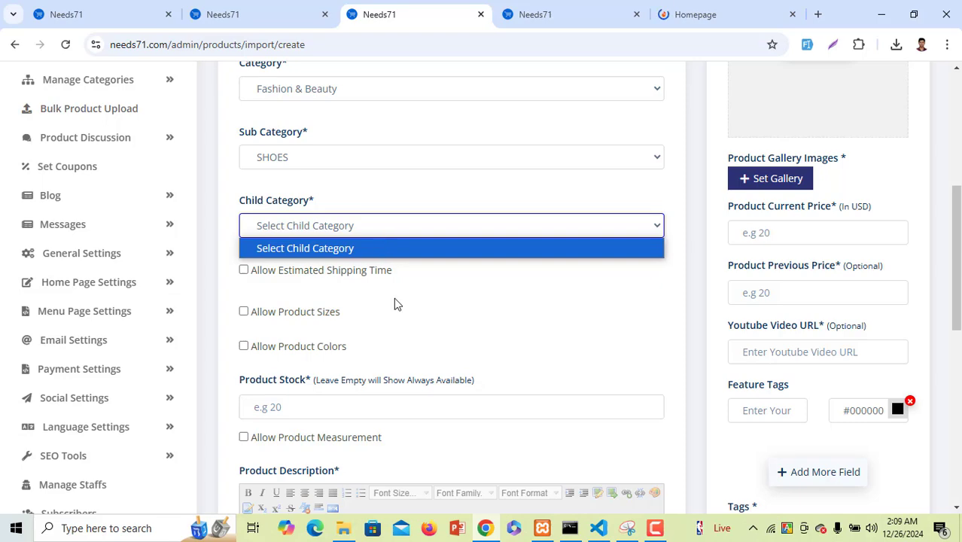
scroll(359, 364, "down", 2)
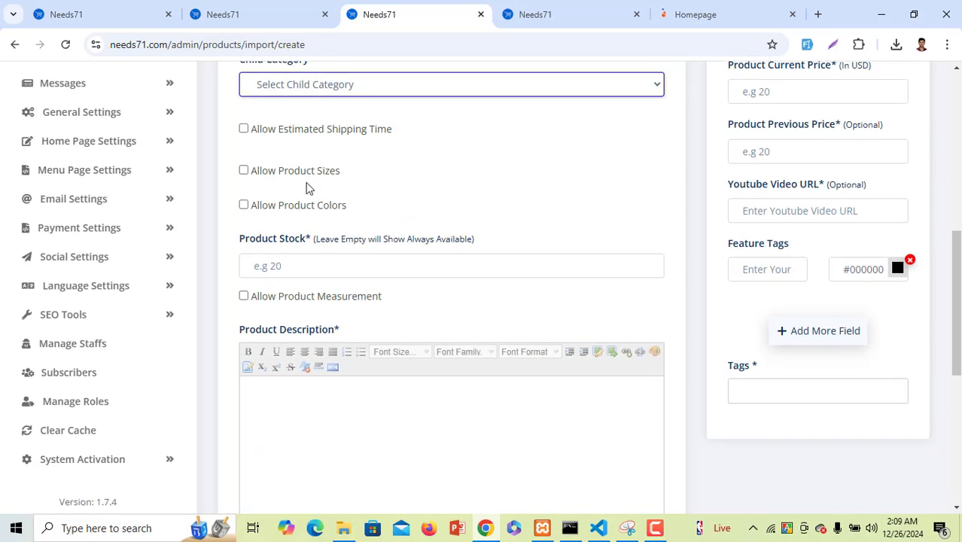
left_click(320, 264)
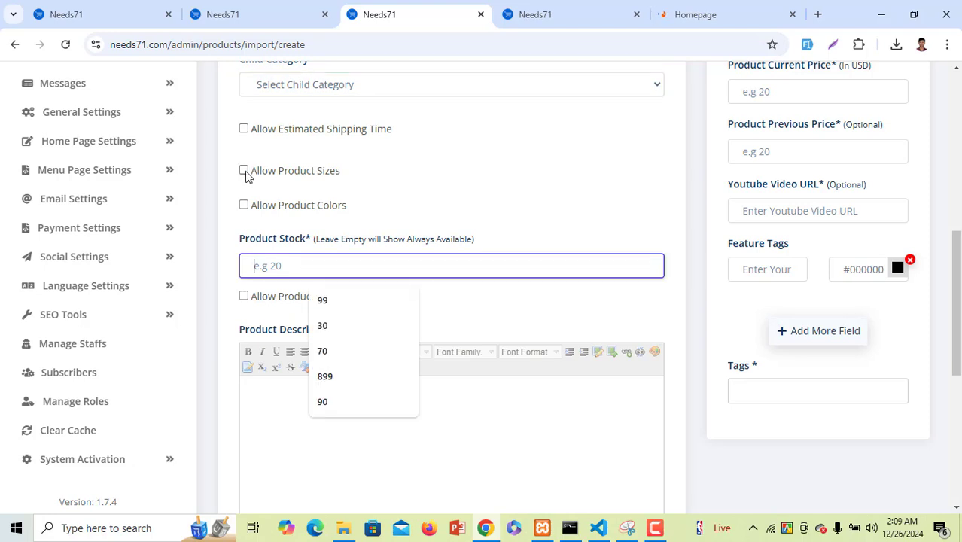
Allow product sizes and add size 44 with quantity 10
left_click(244, 172)
left_click(311, 241)
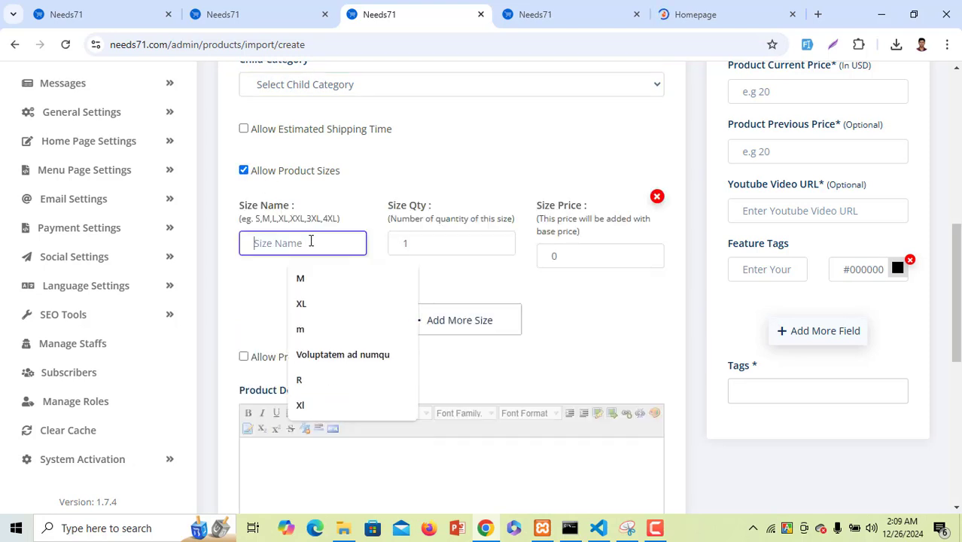
type("44")
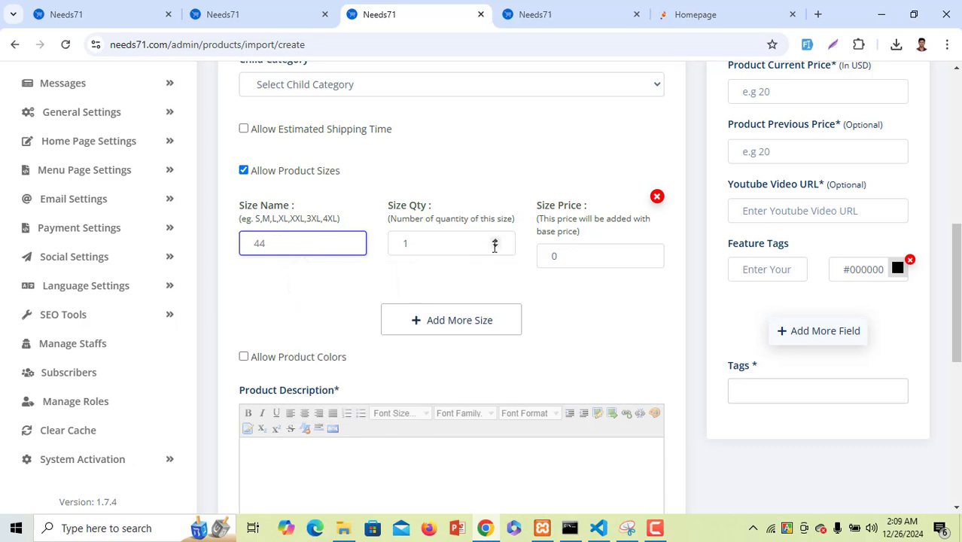
left_click(450, 243)
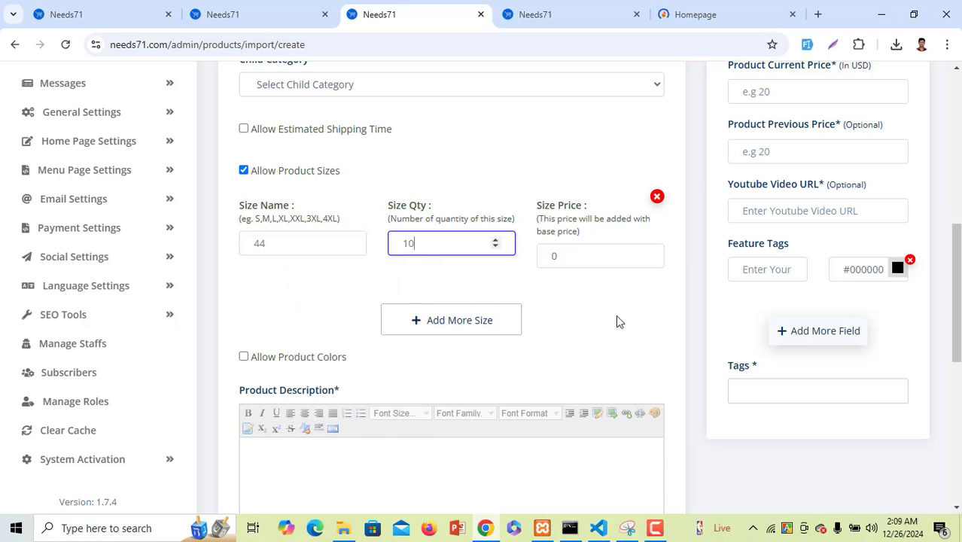
Fill the description and buy/return policy with 'efgh', then switch to the Daraz shoe results
scroll(616, 322, "down", 5)
left_click(431, 184)
type("efgh")
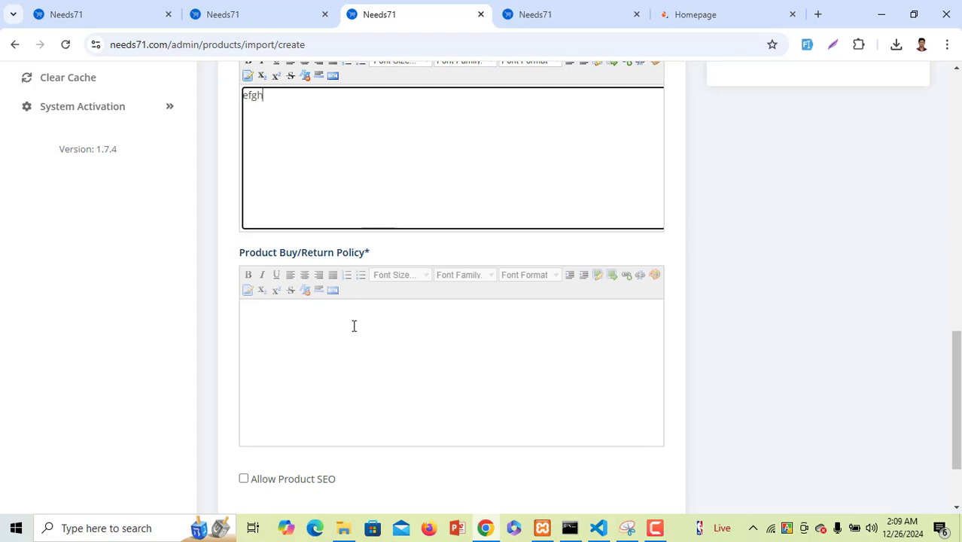
left_click(353, 325)
type("efgh")
scroll(715, 299, "down", 2)
scroll(801, 288, "up", 15)
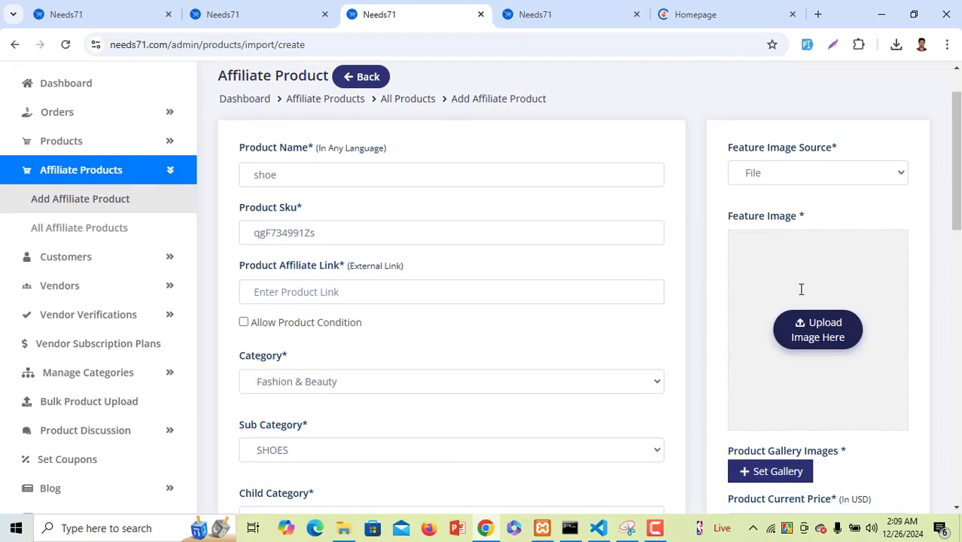
scroll(801, 288, "down", 1)
key("ctrl+Tab")
key("ctrl+Tab")
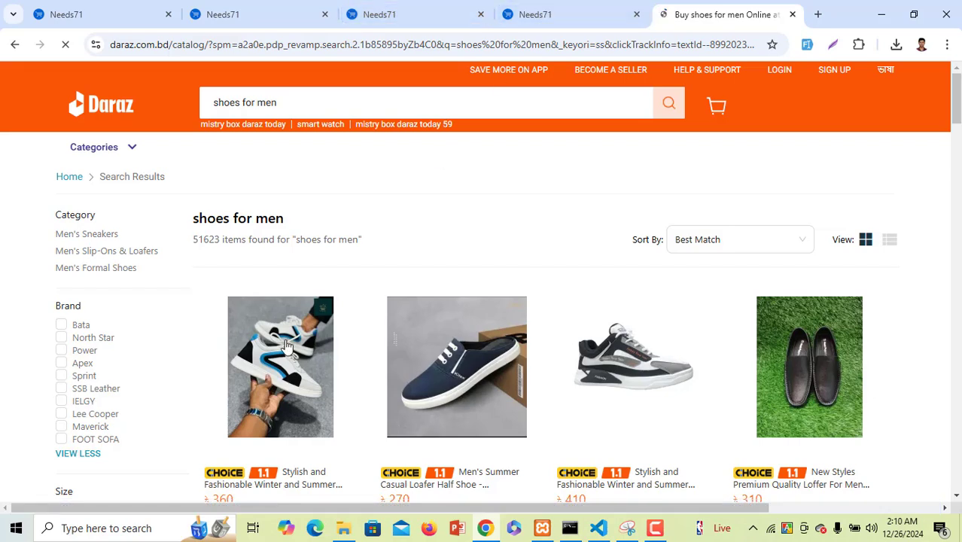
Paste the Daraz sneaker product's link into the Affiliate Link field
left_click(307, 8)
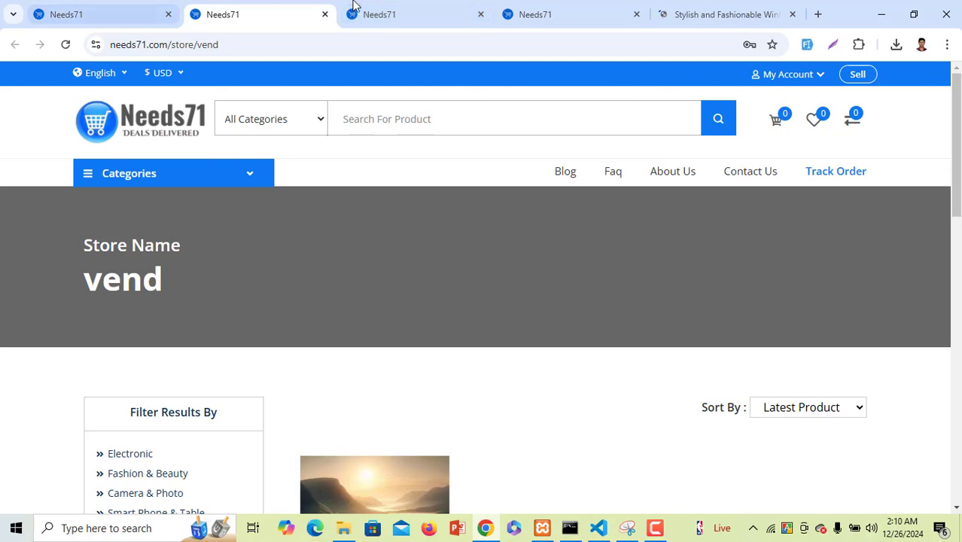
left_click(408, 9)
left_click(739, 12)
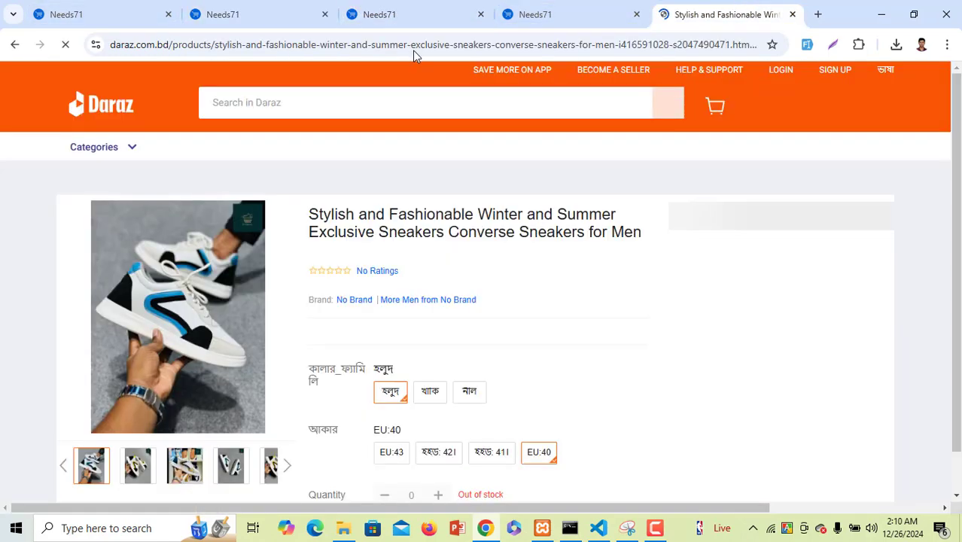
left_click(412, 47)
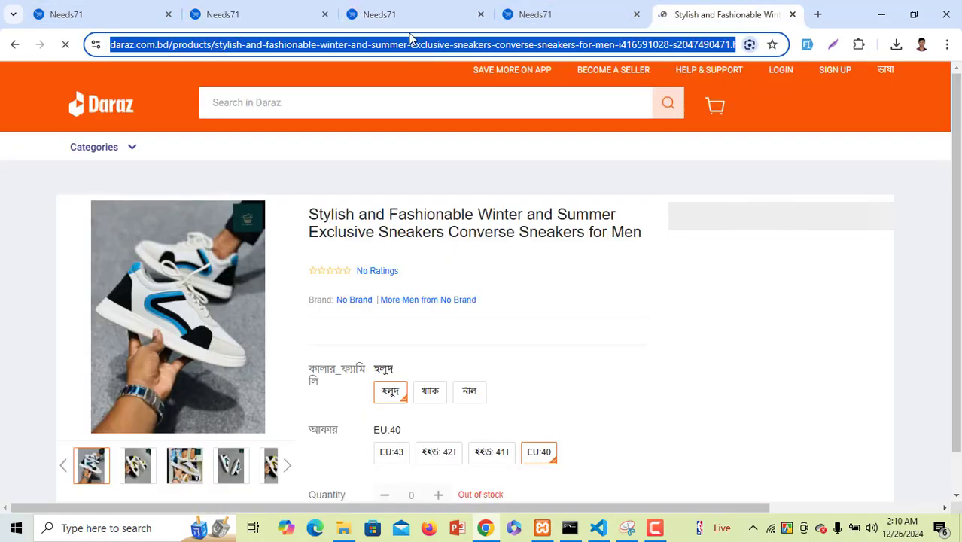
left_click(552, 5)
left_click(398, 7)
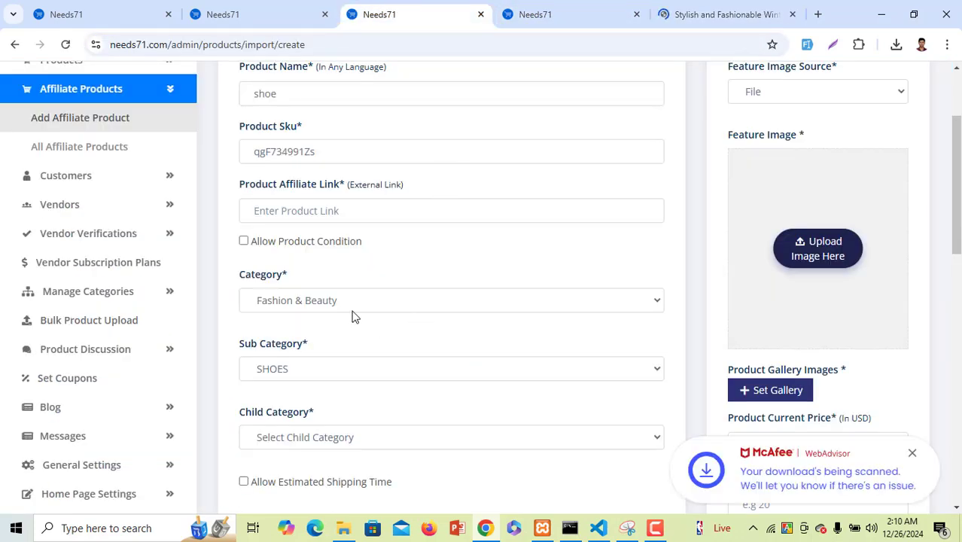
left_click(343, 211)
key("ctrl+v")
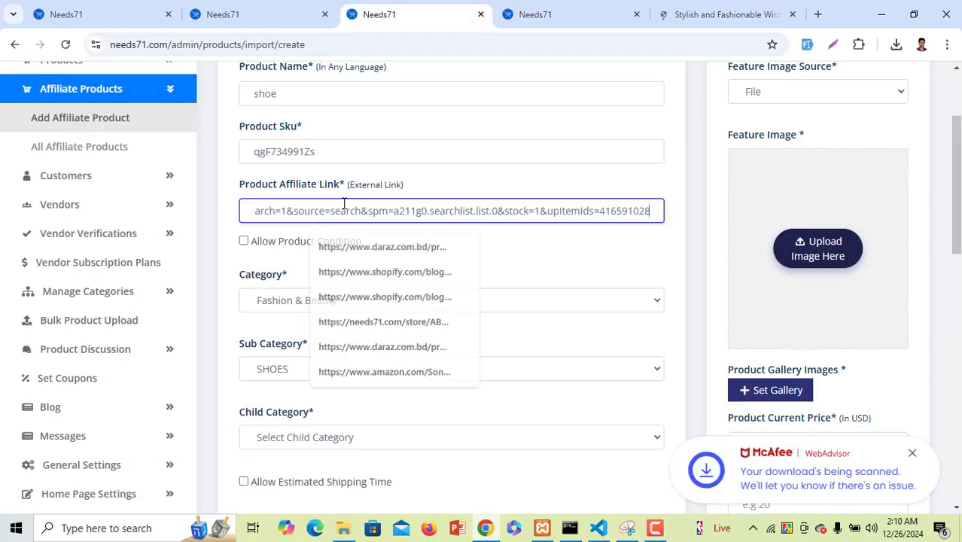
Upload images (3).jpeg as the feature image and confirm a full-image crop
scroll(723, 260, "up", 1)
left_click(815, 329)
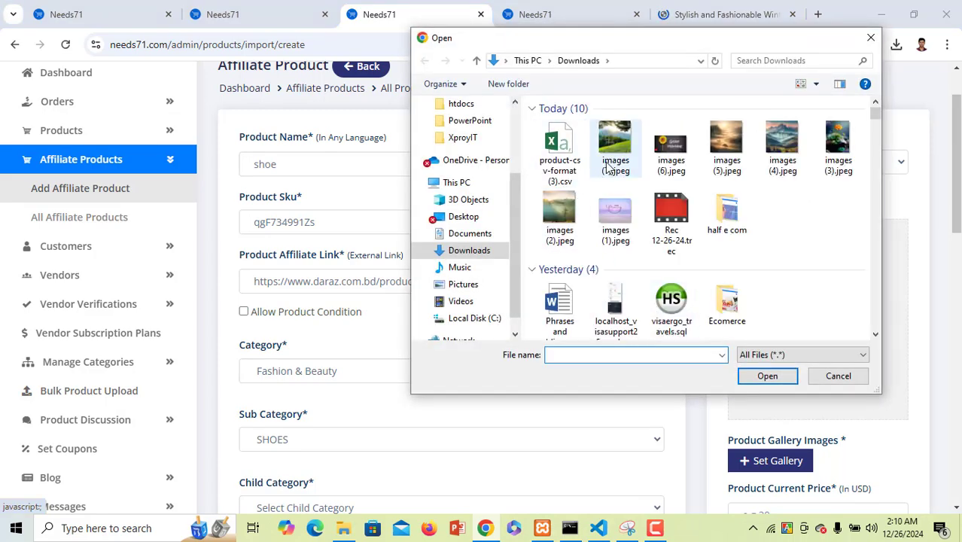
double_click(844, 163)
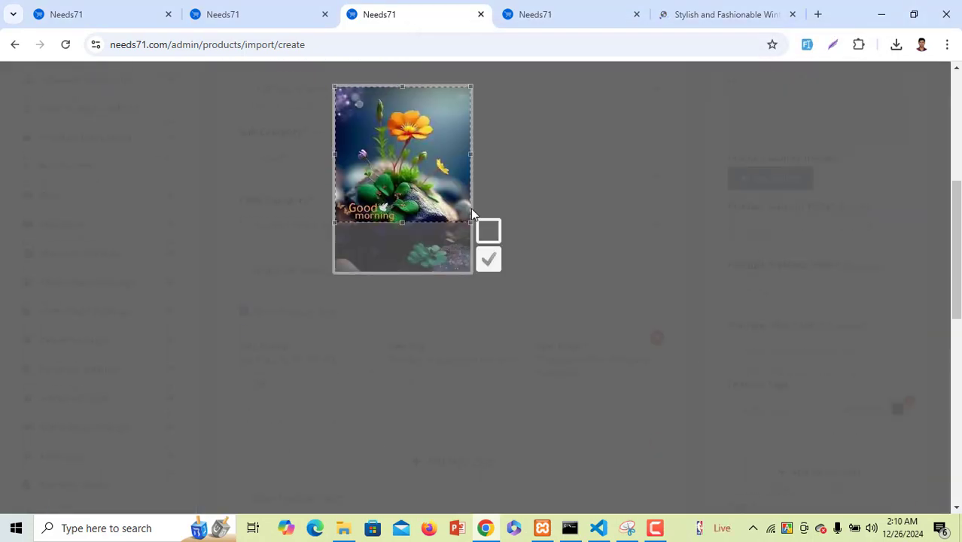
left_click_drag(471, 214, 471, 272)
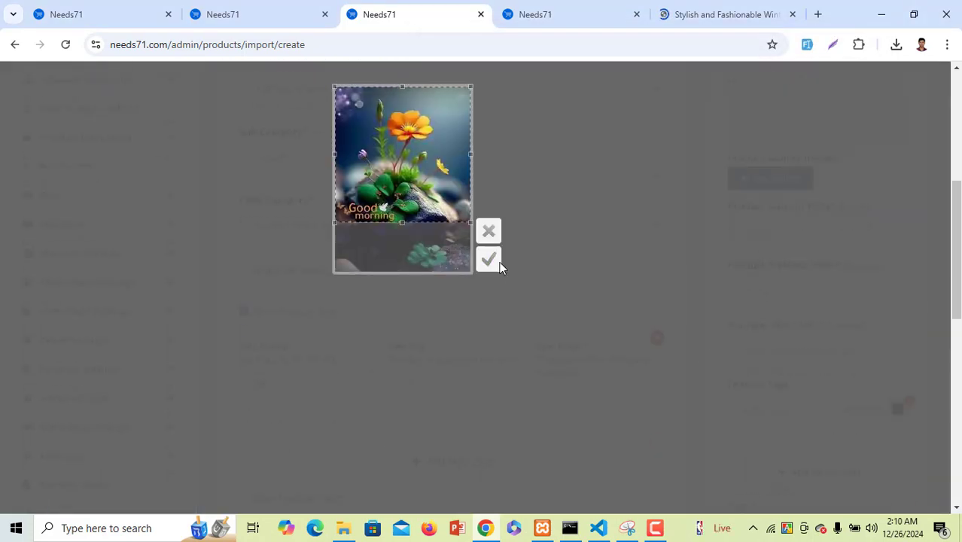
left_click(489, 259)
Set the current price to 1000 and create the shoe affiliate product
left_click(796, 232)
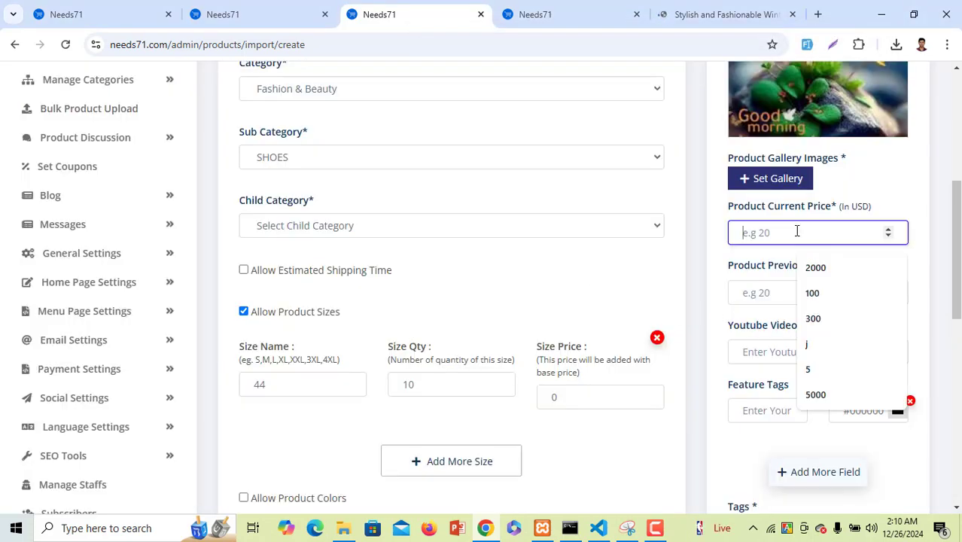
type("1000")
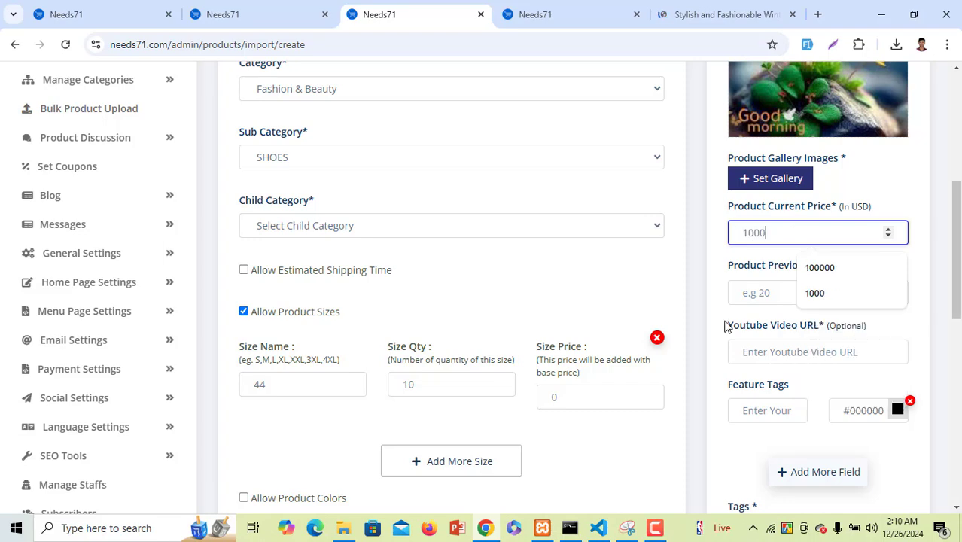
scroll(734, 317, "down", 3)
scroll(749, 313, "up", 1)
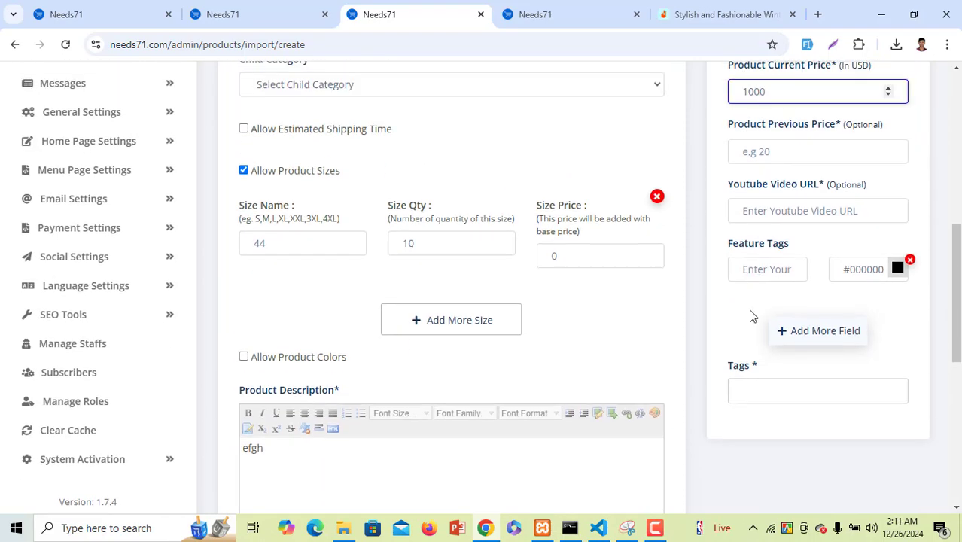
left_click(767, 391)
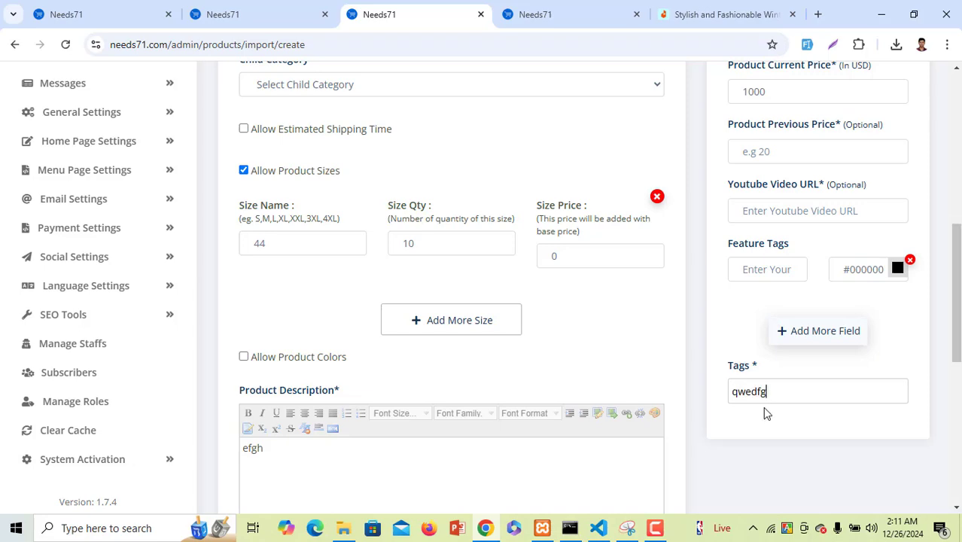
scroll(707, 400, "down", 5)
scroll(391, 365, "down", 2)
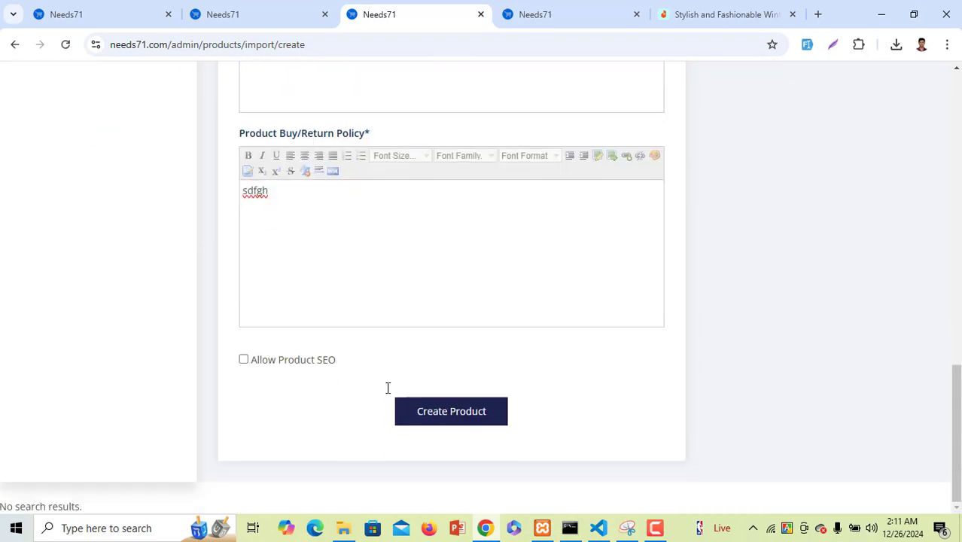
left_click(481, 418)
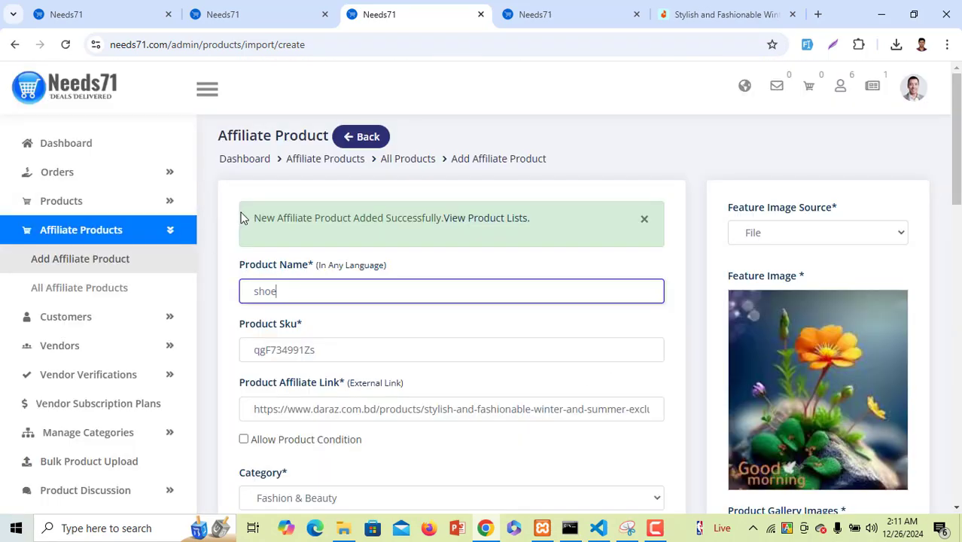
left_click_drag(243, 218, 548, 229)
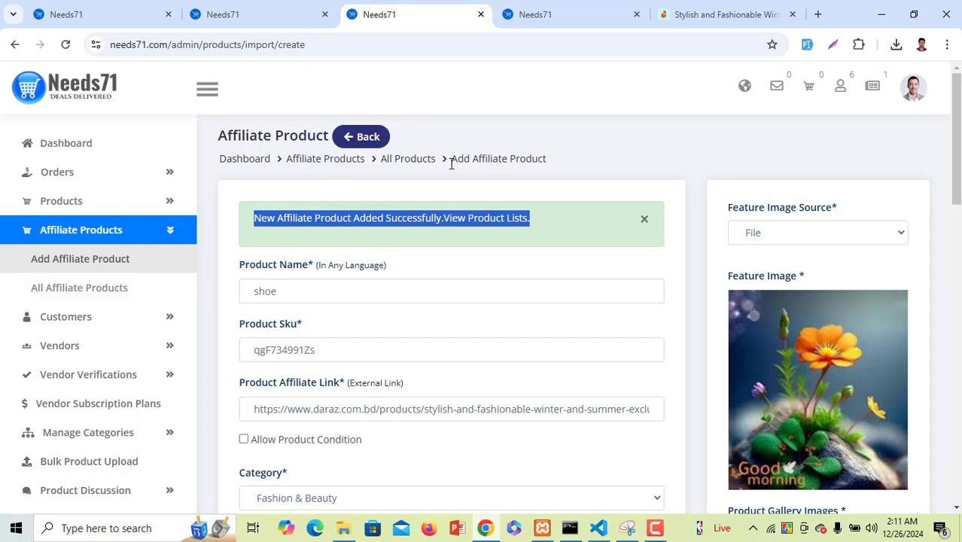
Browse the Customers List and the empty Withdraws page, ending on Customer Default Image
left_click(103, 318)
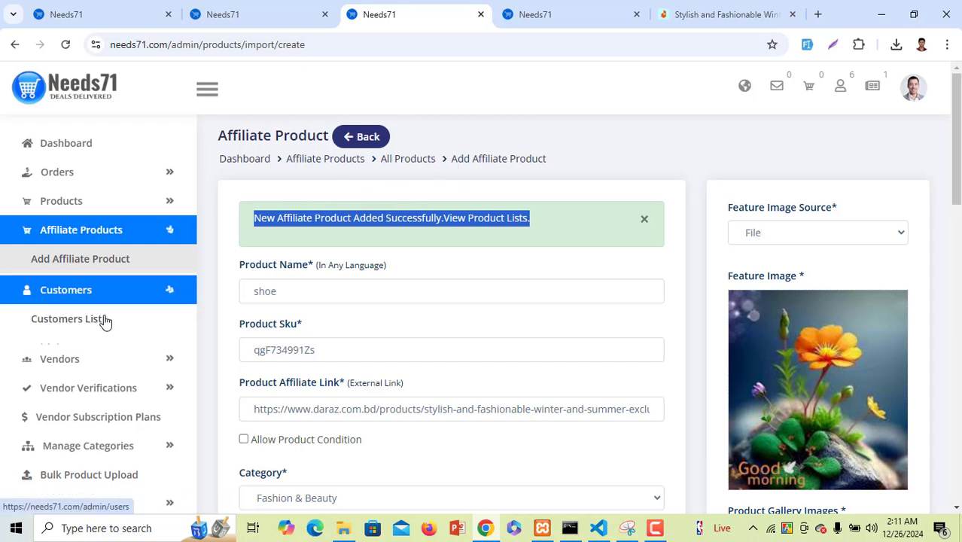
scroll(122, 310, "down", 3)
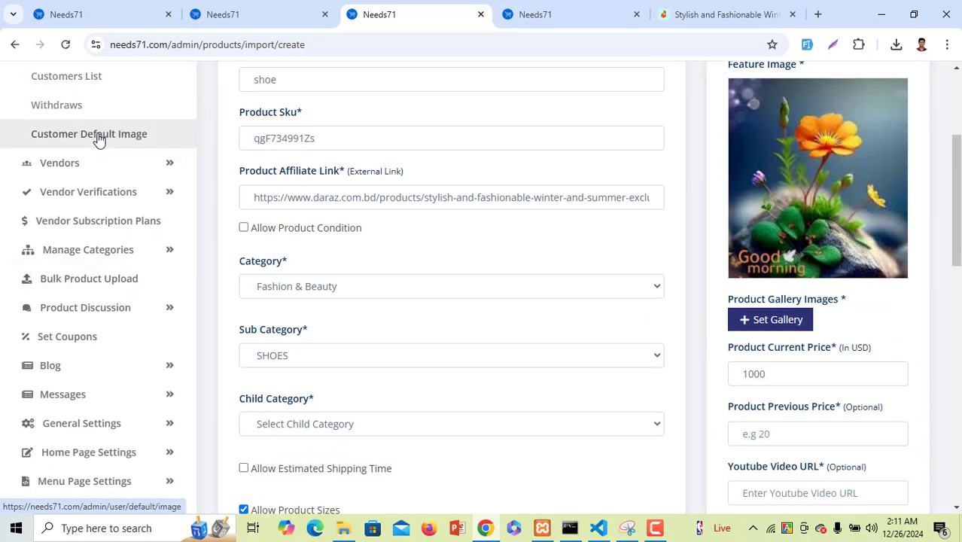
scroll(96, 135, "up", 1)
left_click(97, 158)
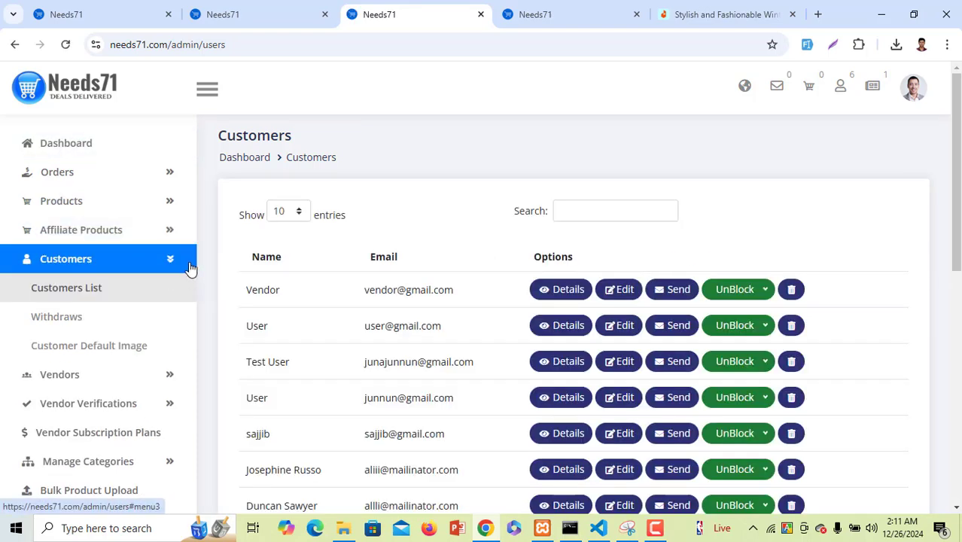
scroll(189, 269, "down", 3)
scroll(181, 275, "up", 3)
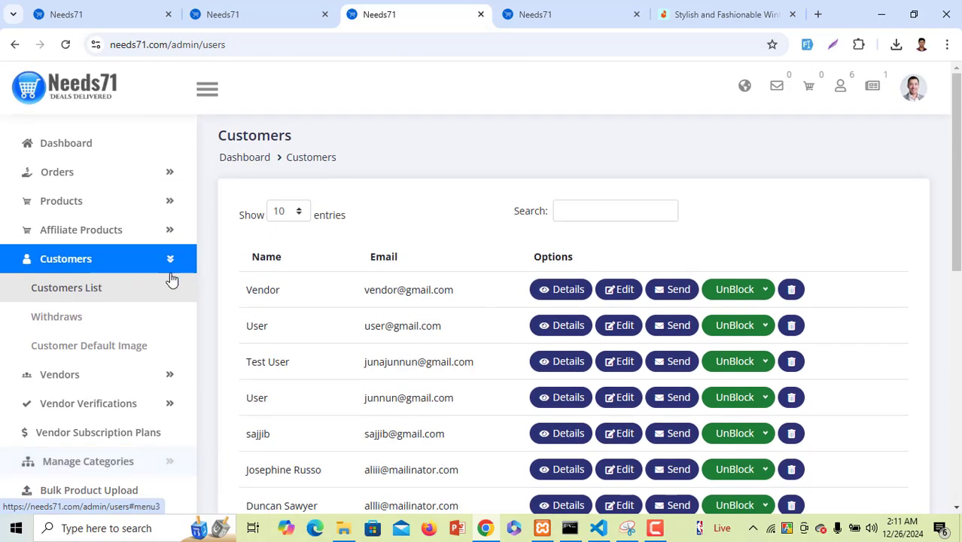
left_click(113, 314)
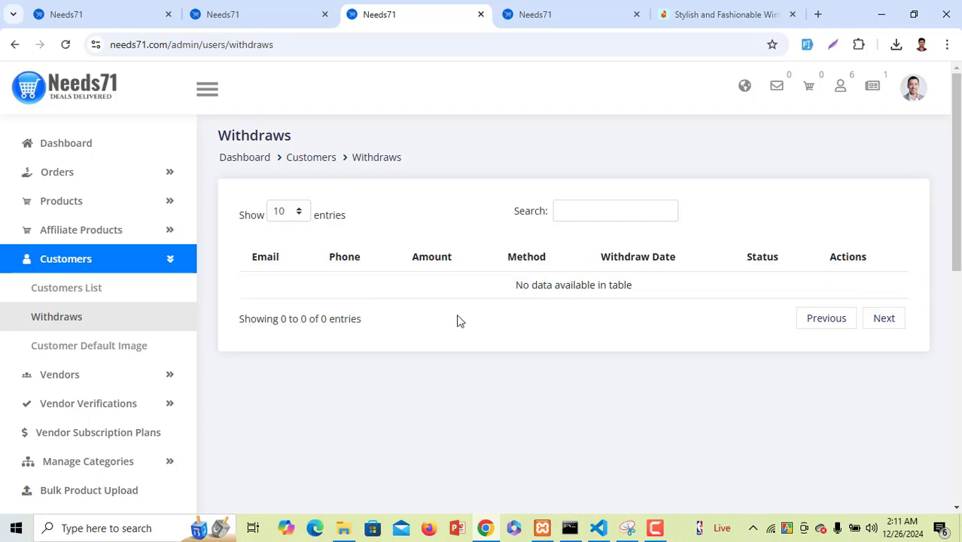
left_click(73, 355)
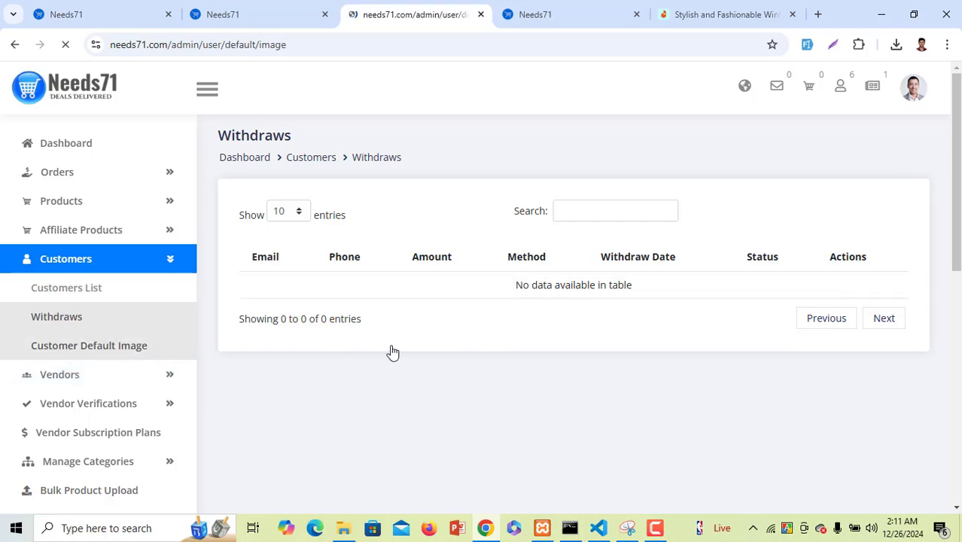
scroll(402, 348, "down", 2)
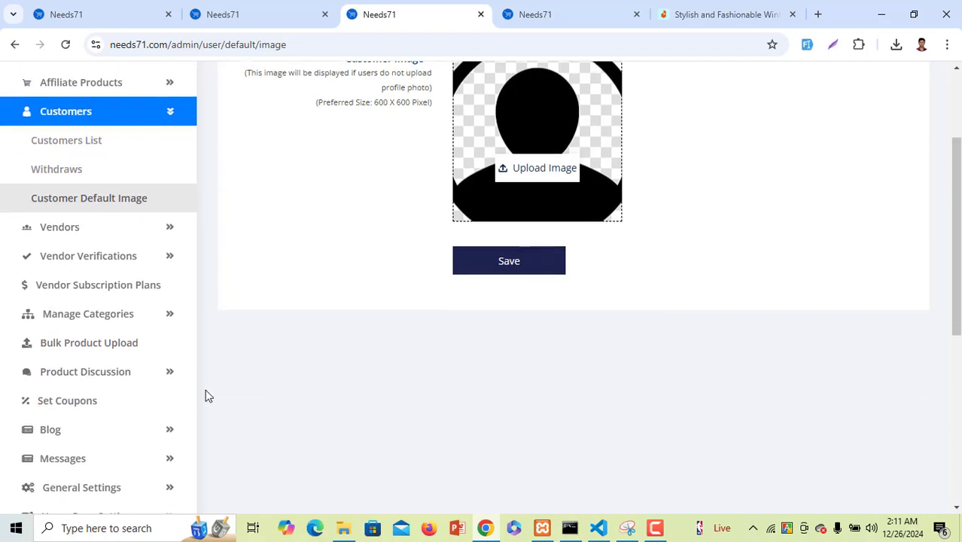
In Vendors List, change the second vendor's status from Deactivated to Activated and update it
scroll(166, 388, "down", 2)
scroll(128, 380, "up", 1)
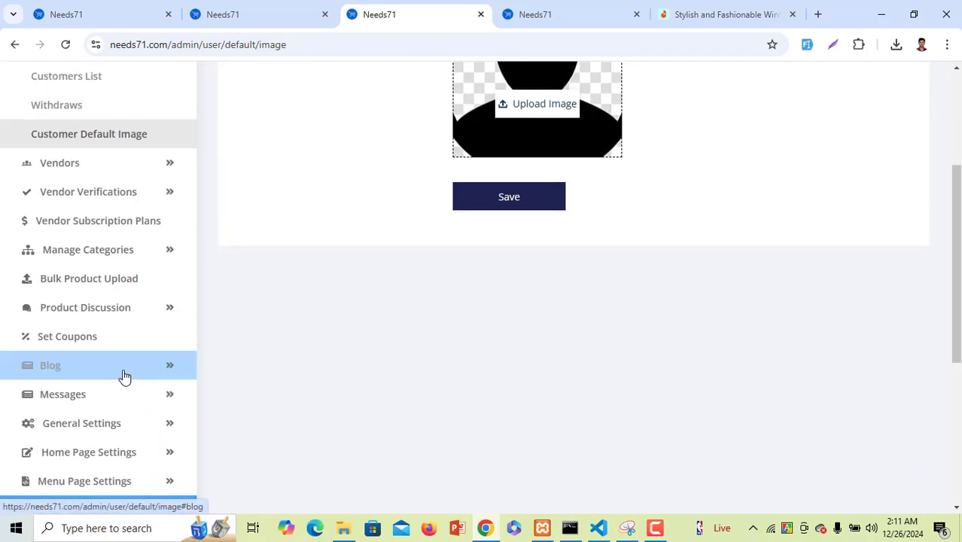
left_click(128, 166)
scroll(124, 139, "up", 1)
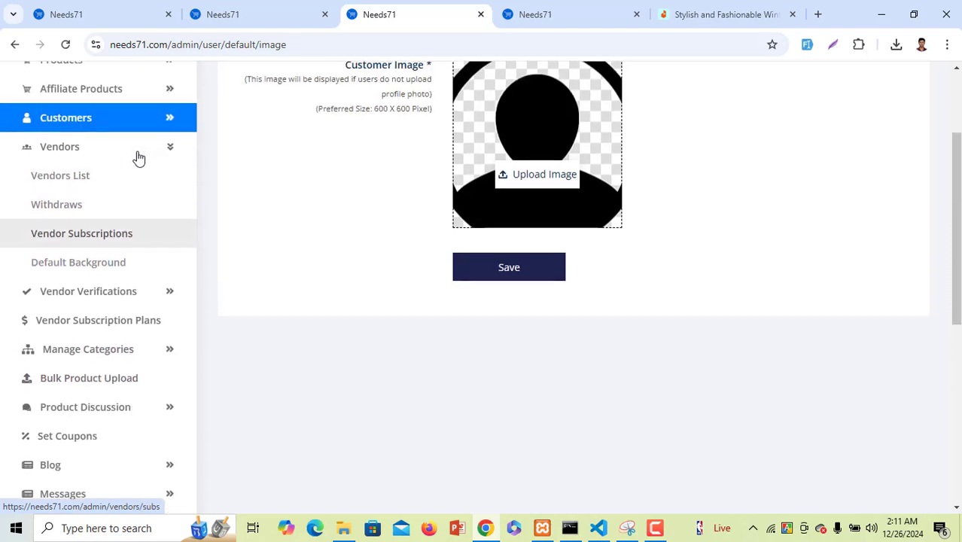
left_click(125, 176)
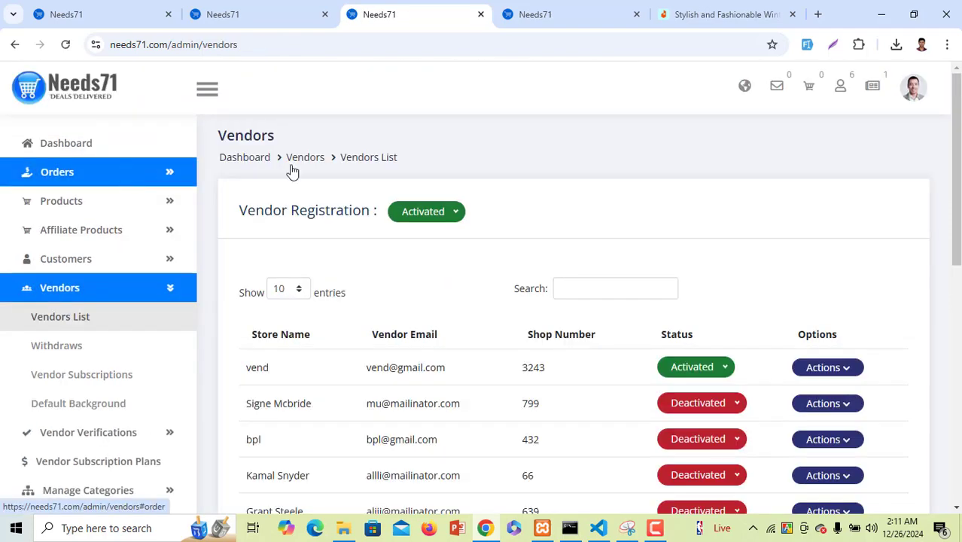
scroll(482, 241, "down", 4)
scroll(475, 241, "up", 1)
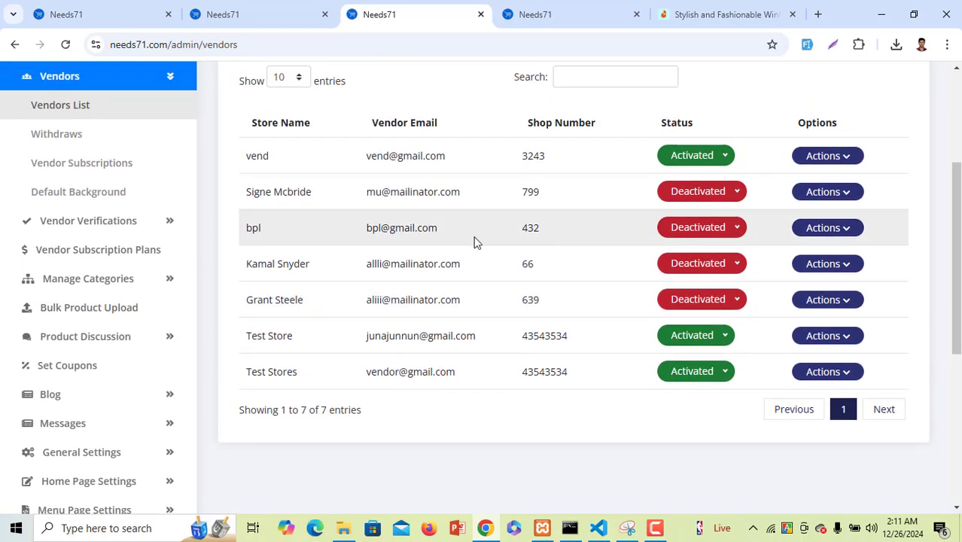
left_click(711, 203)
left_click(706, 219)
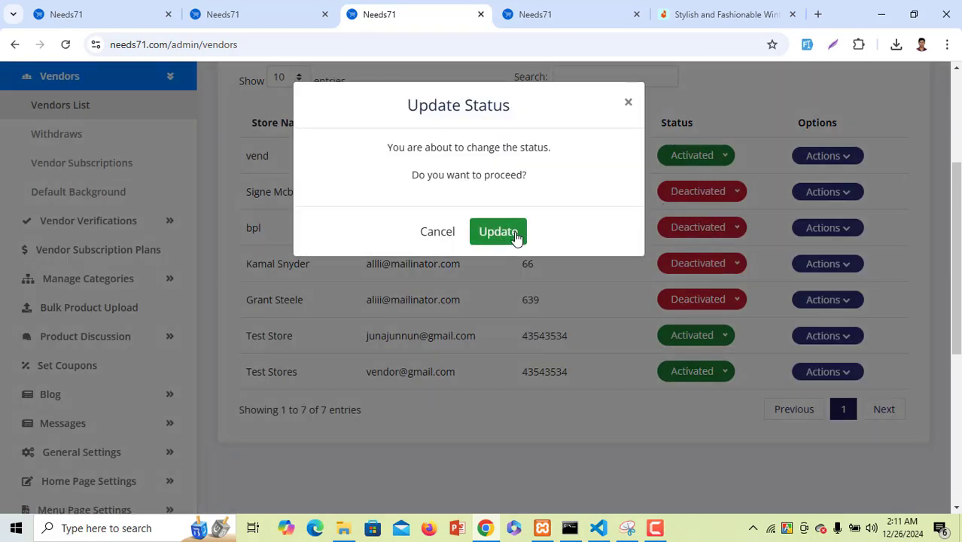
left_click(507, 232)
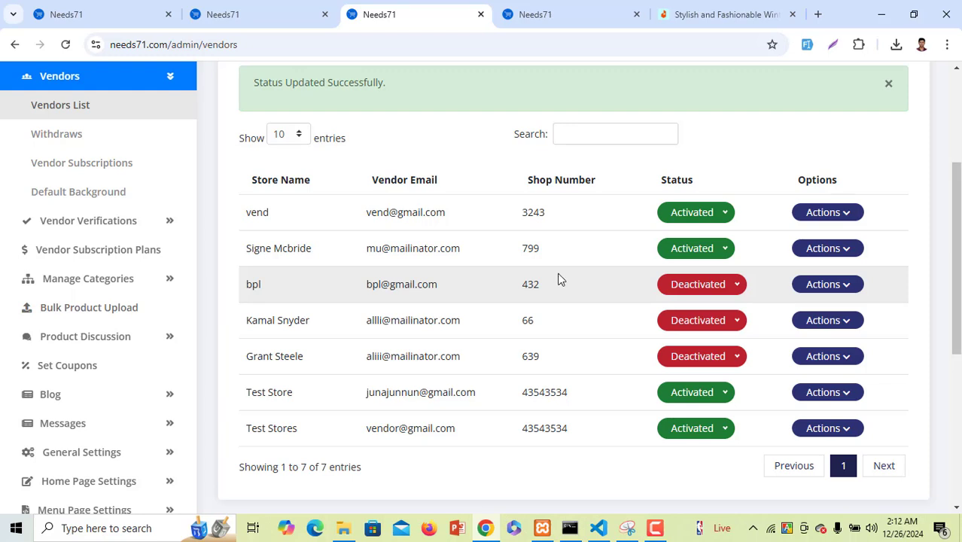
scroll(81, 251, "up", 1)
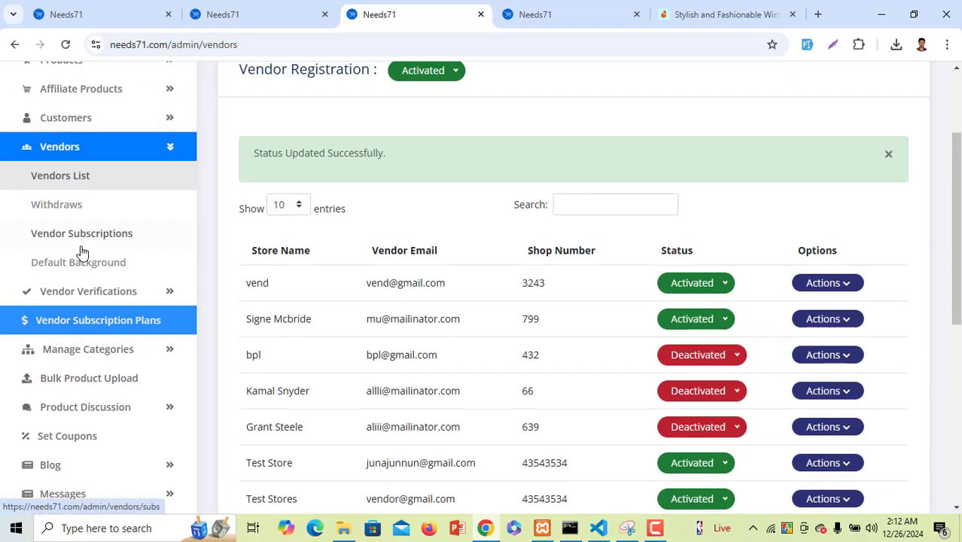
Review the Vendor Subscriptions list, glancing at the storefront tabs and selecting row details
left_click(116, 242)
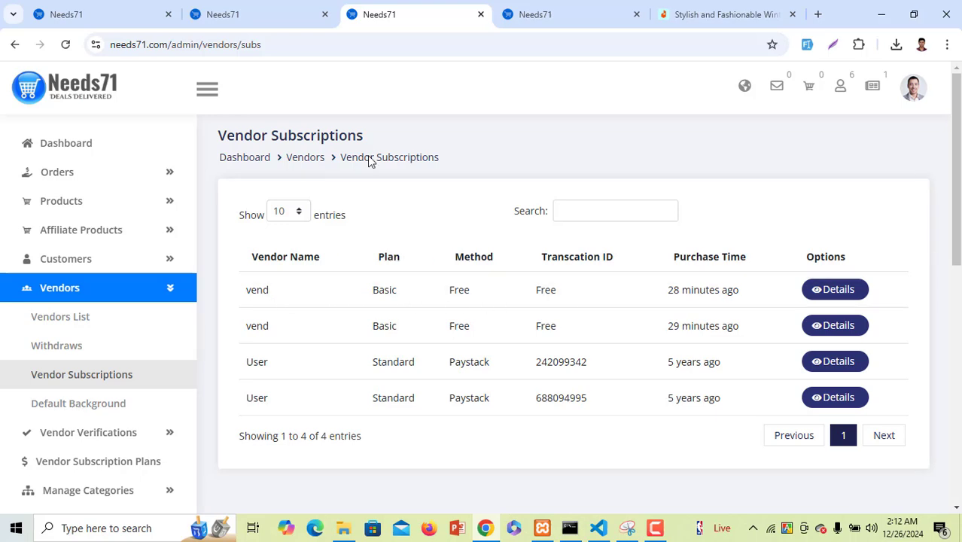
left_click(94, 9)
left_click(248, 14)
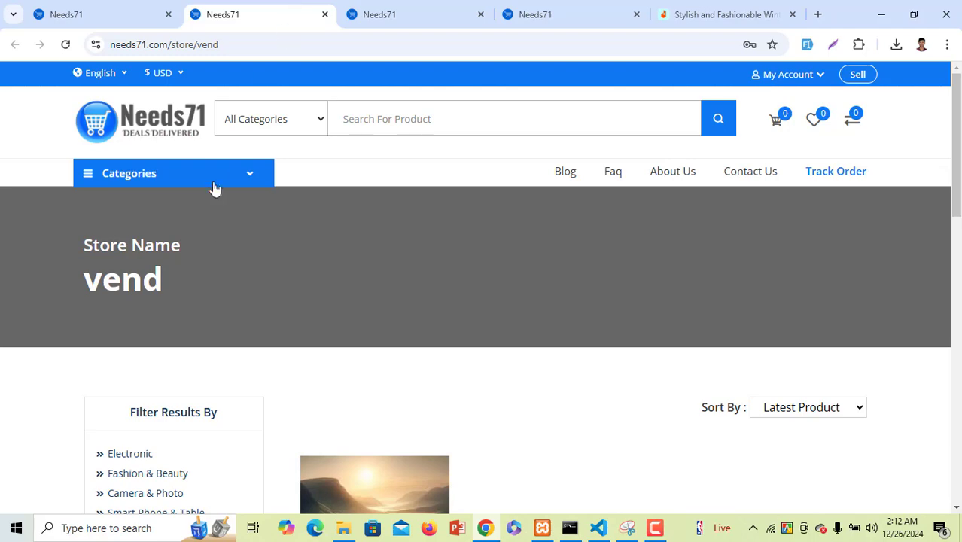
scroll(221, 214, "down", 5)
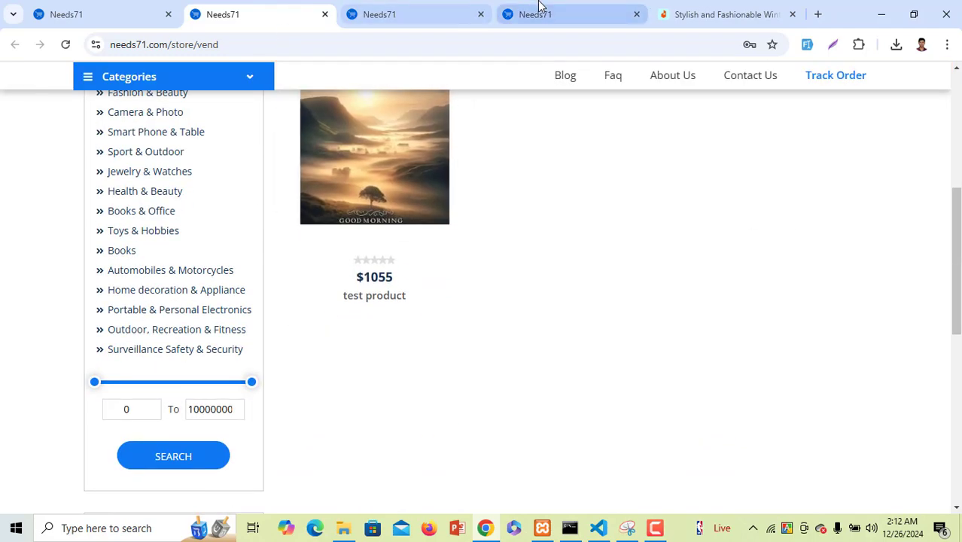
left_click(538, 6)
left_click(248, 9)
mouse_move(226, 167)
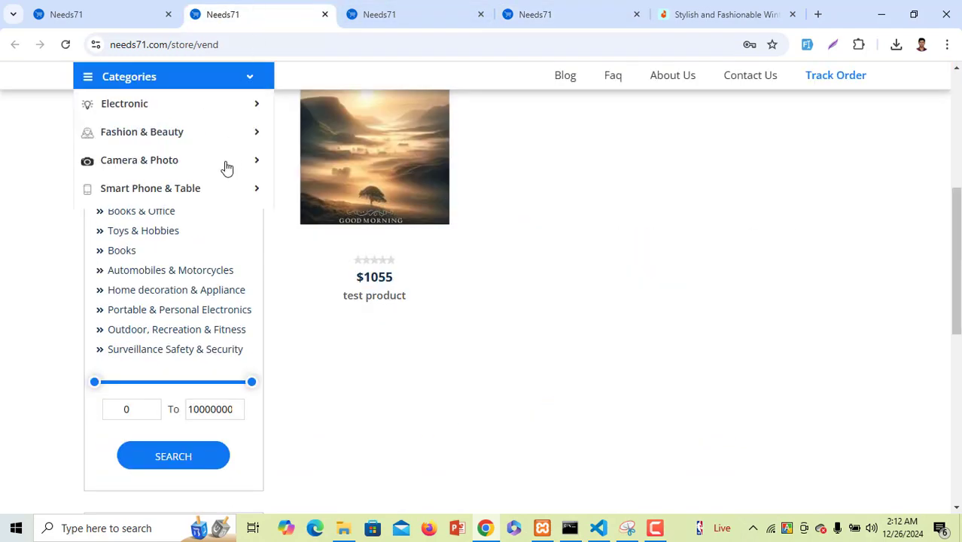
left_click(388, 10)
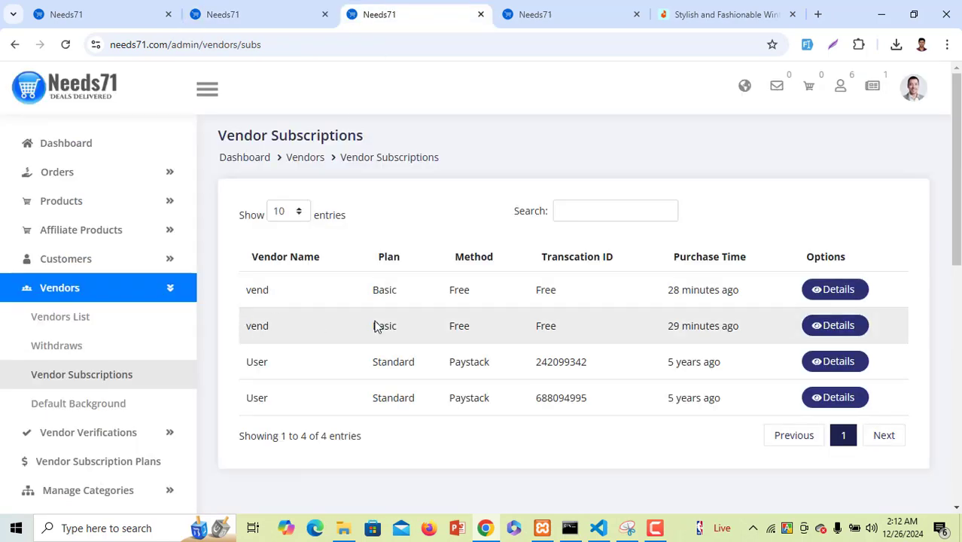
double_click(546, 290)
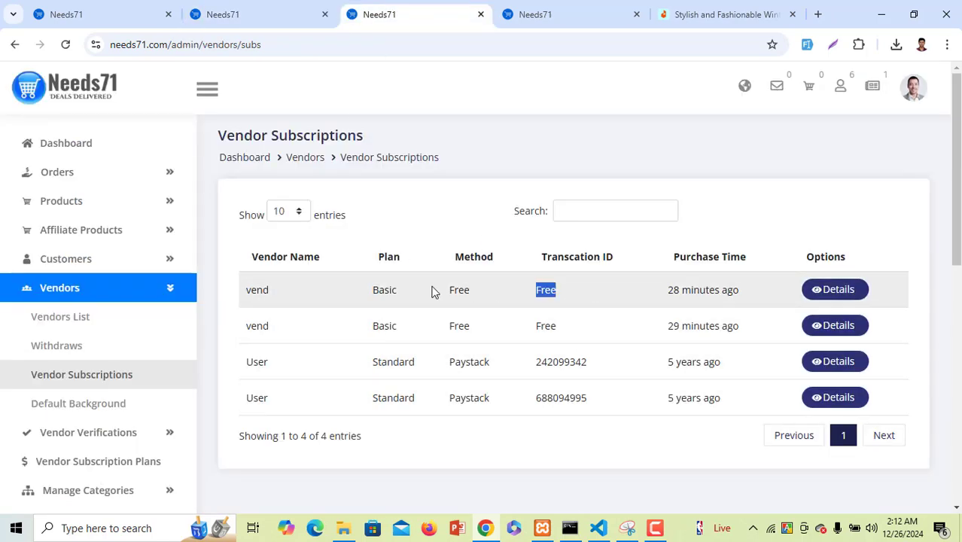
left_click_drag(432, 292, 244, 287)
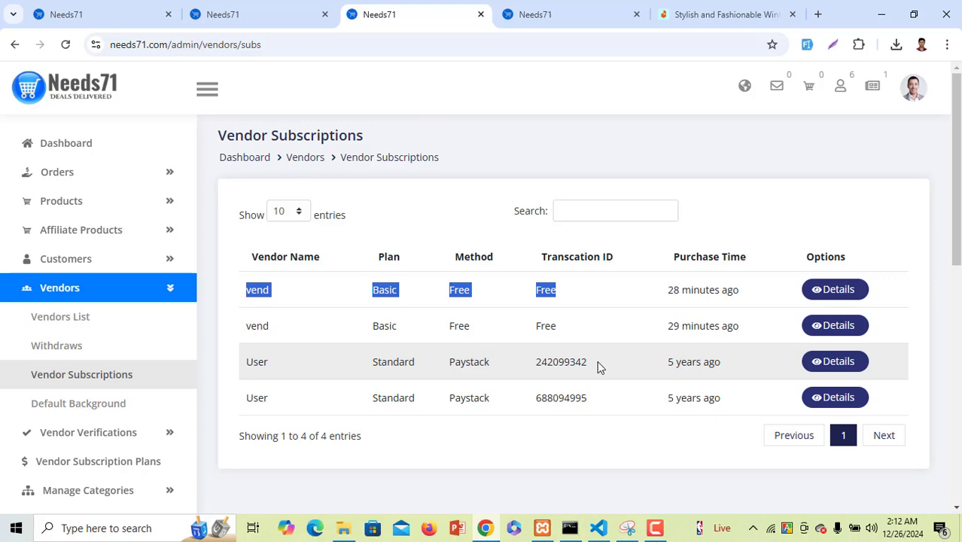
left_click_drag(599, 367, 287, 361)
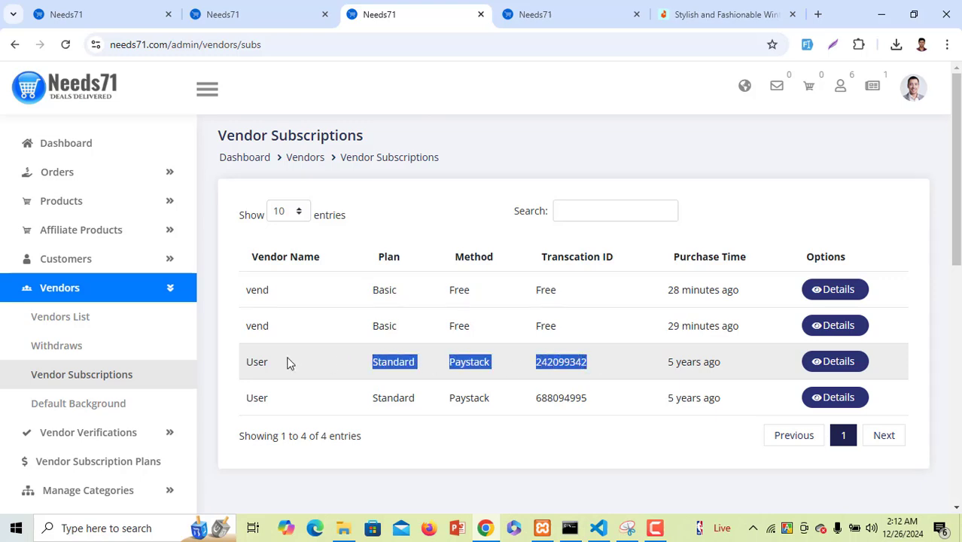
Check the empty vendor Withdraws page, then view the Default Background value #666666
left_click(95, 345)
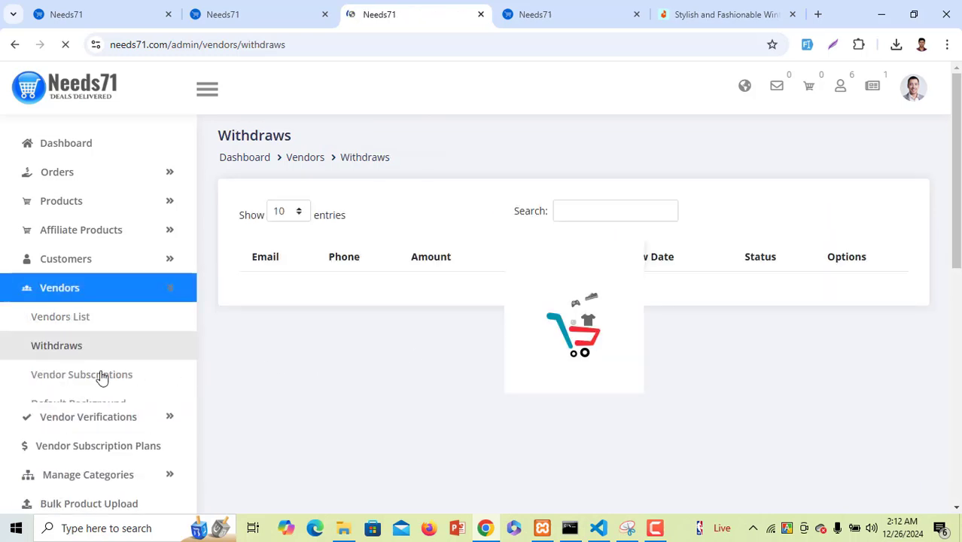
scroll(101, 377, "down", 3)
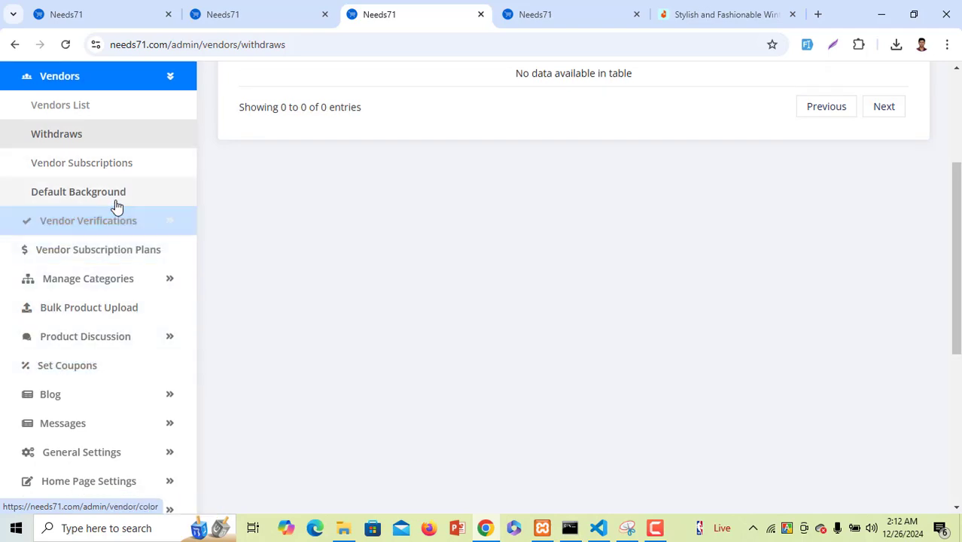
left_click(115, 200)
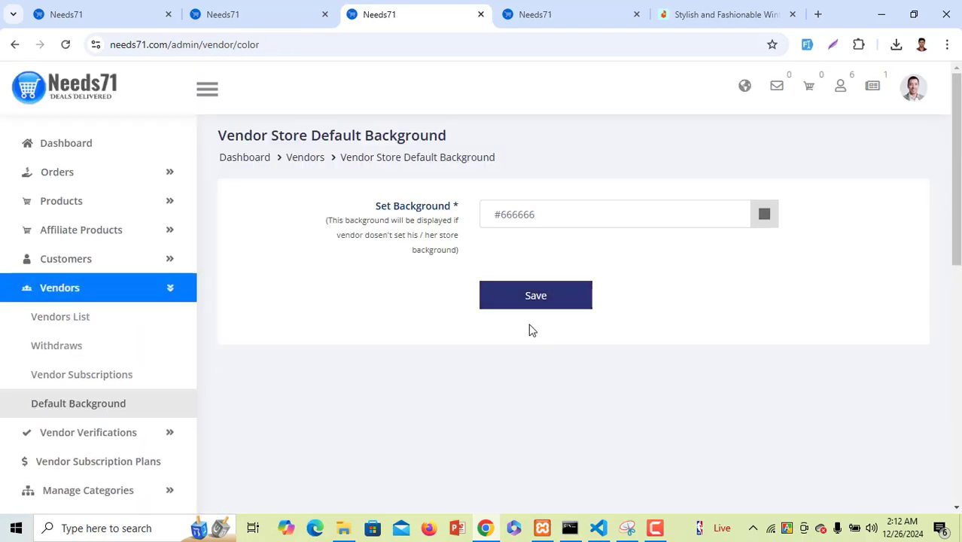
left_click(583, 221)
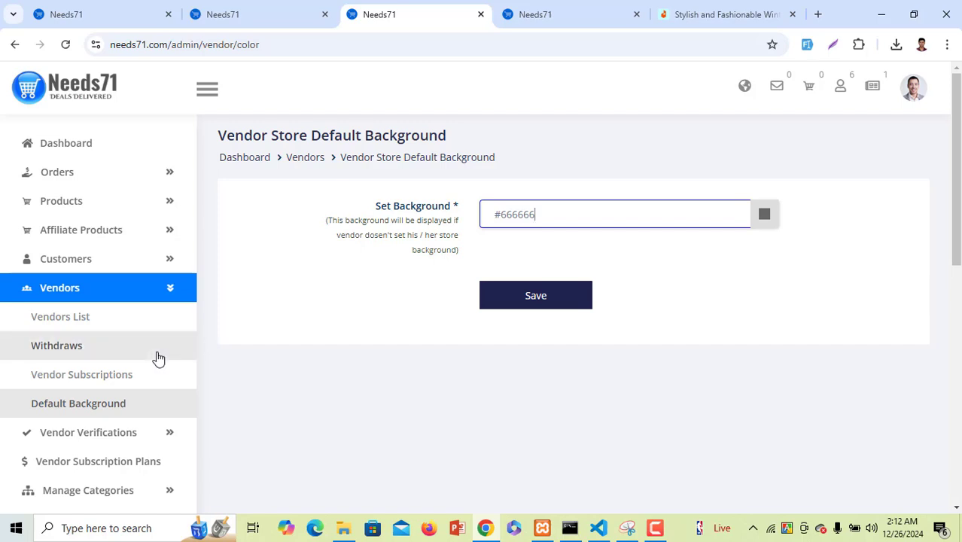
scroll(121, 376, "down", 3)
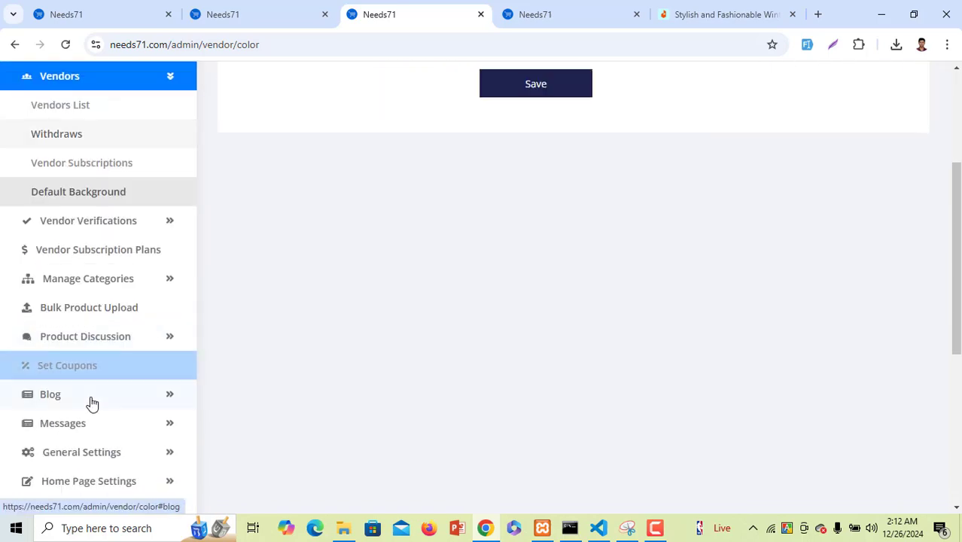
Review the All and Pending vendor verification lists
left_click(115, 236)
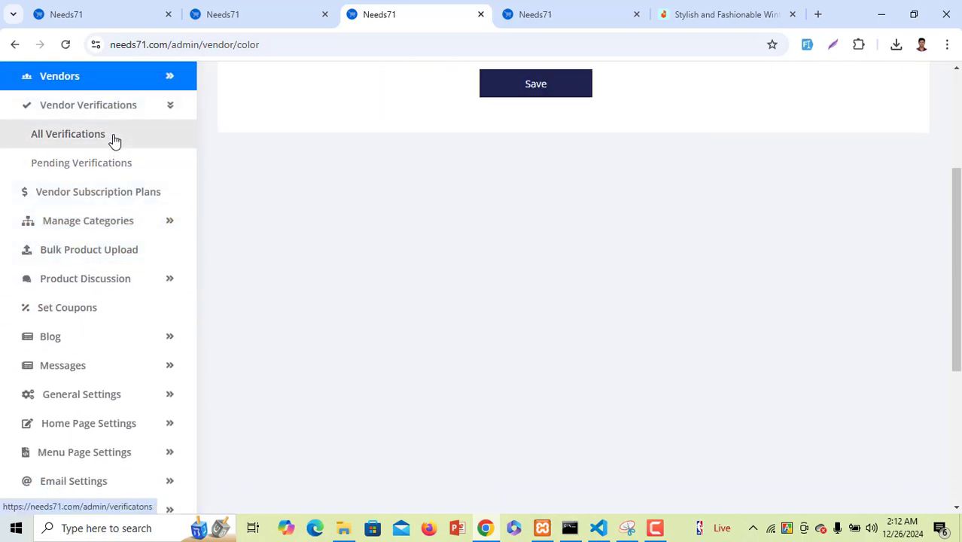
left_click(114, 142)
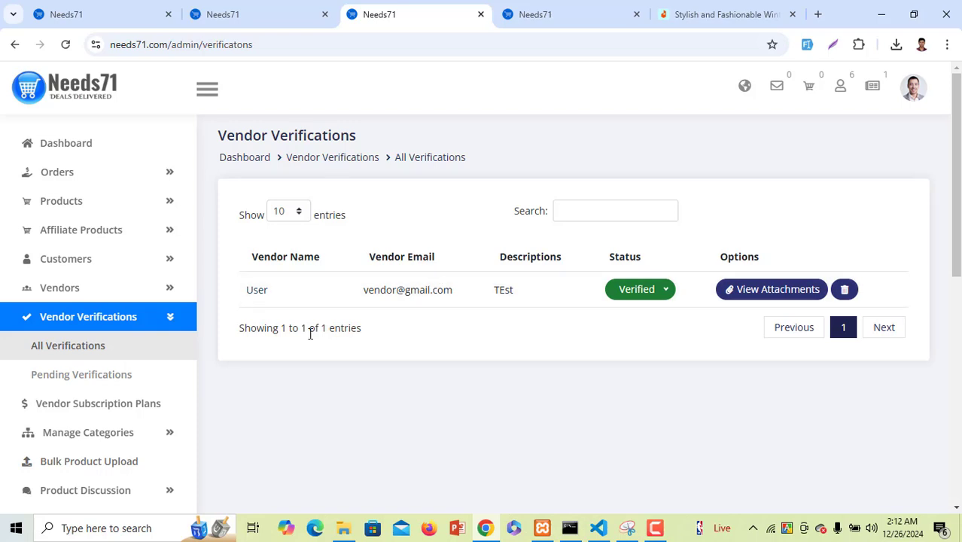
scroll(311, 334, "down", 2)
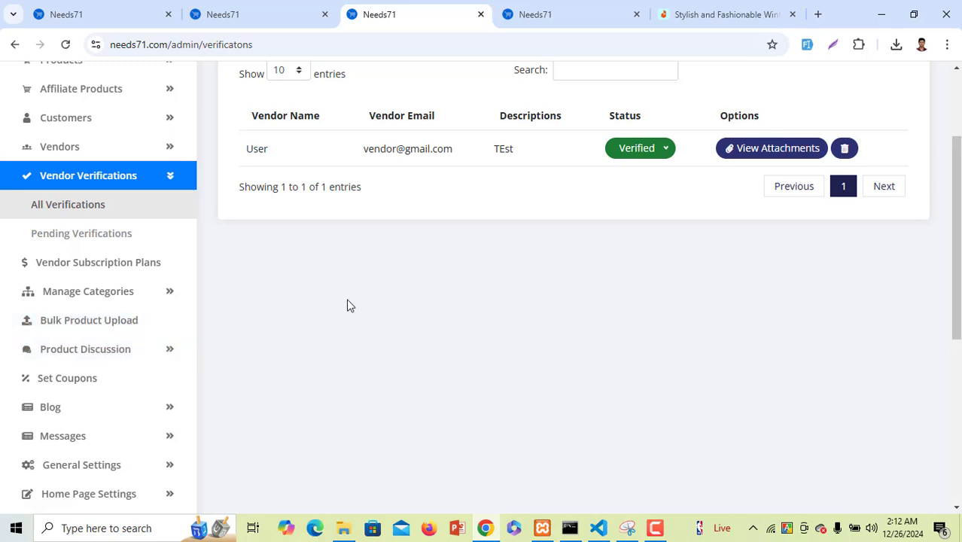
left_click(88, 235)
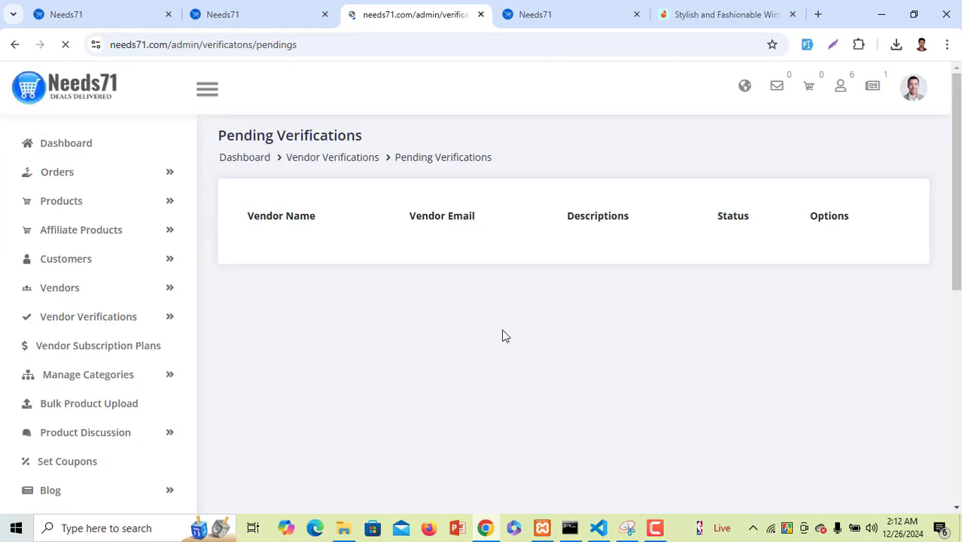
scroll(513, 334, "down", 2)
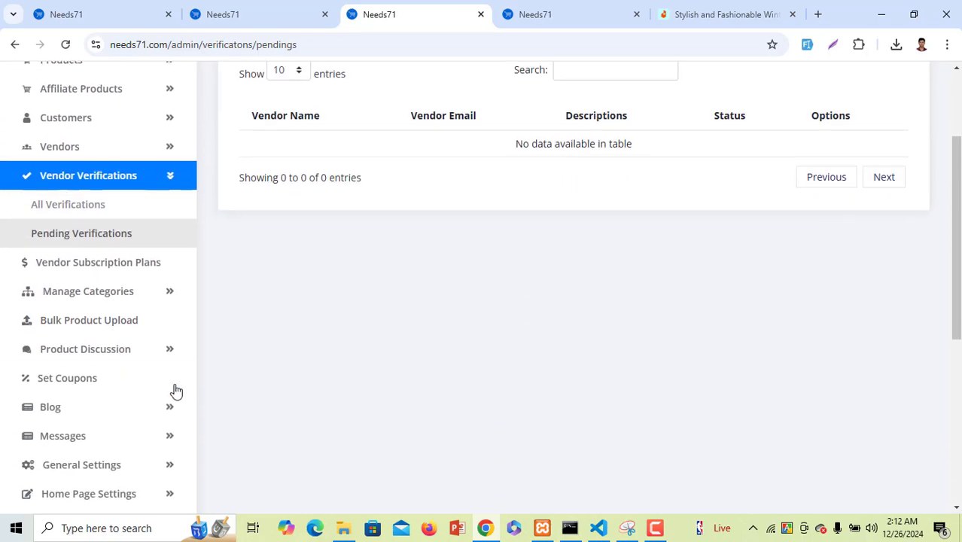
View the Vendor Subscription Plans: Basic, Unlimited, Premium and Standard
left_click(134, 266)
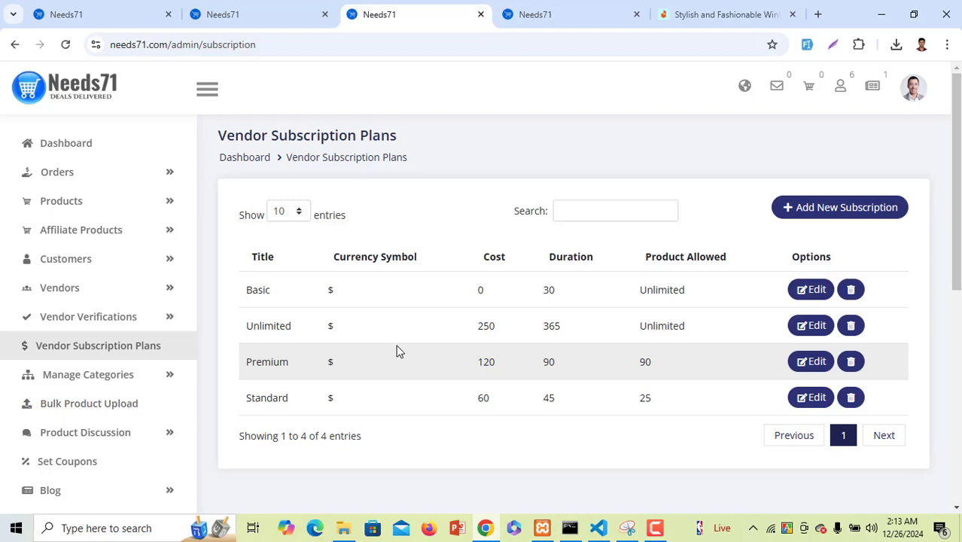
scroll(71, 369, "down", 4)
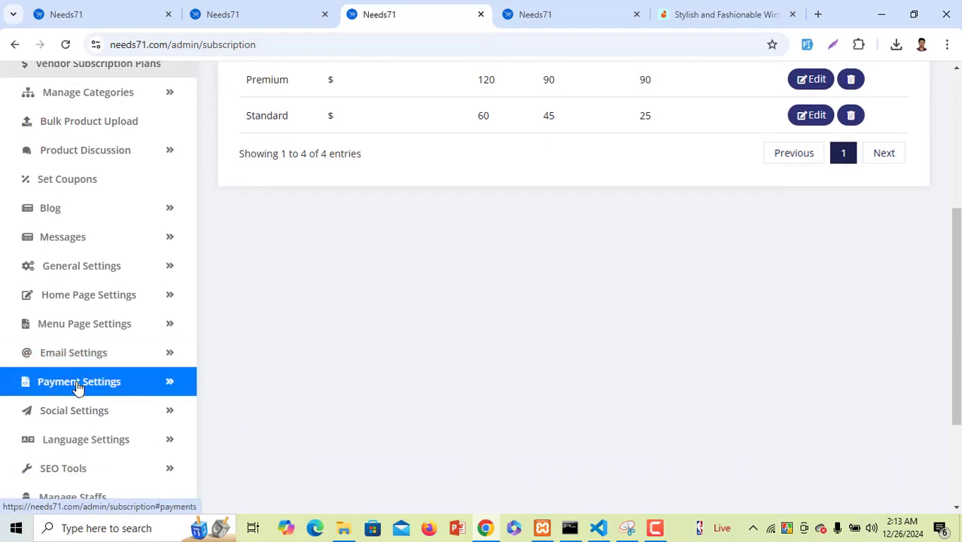
scroll(75, 328, "up", 2)
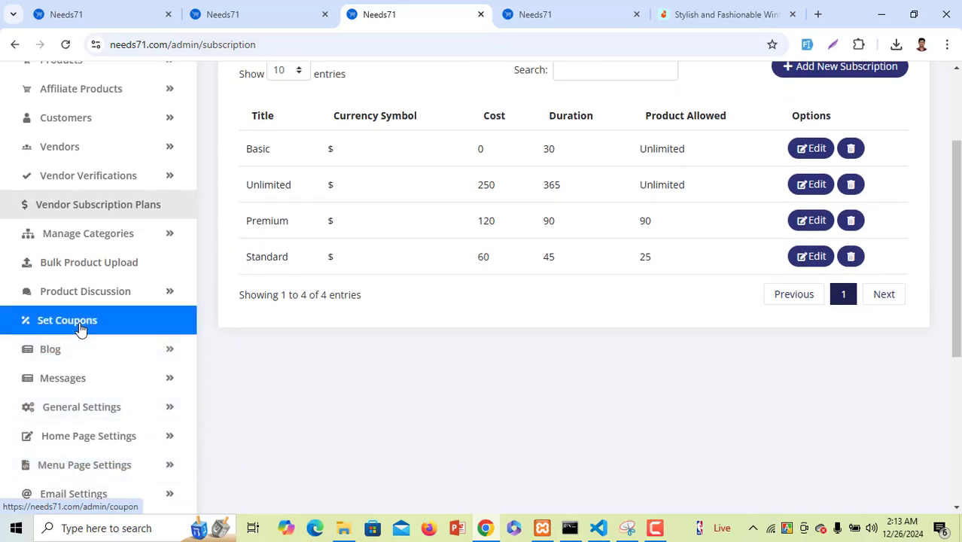
left_click(88, 238)
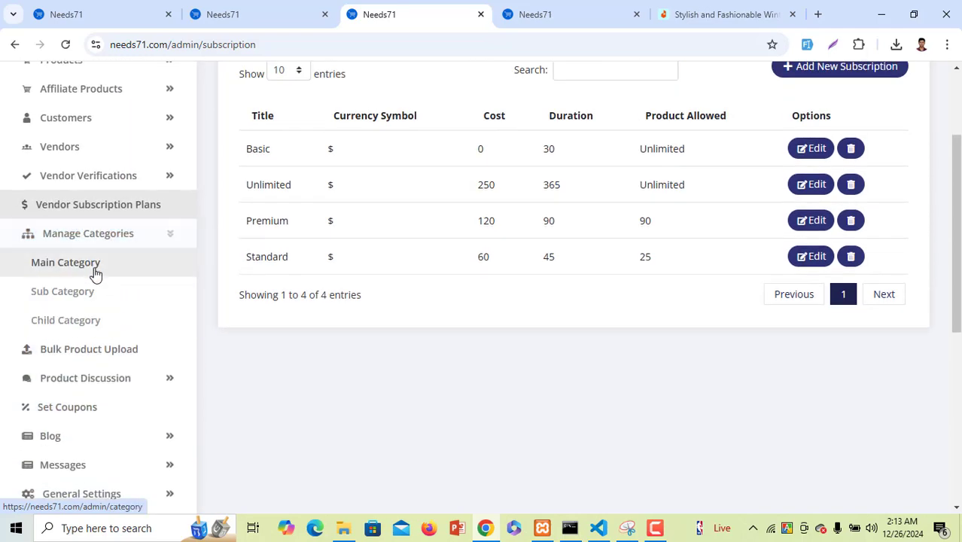
Start a new main category with name 'test' and slug 'test'
left_click(96, 273)
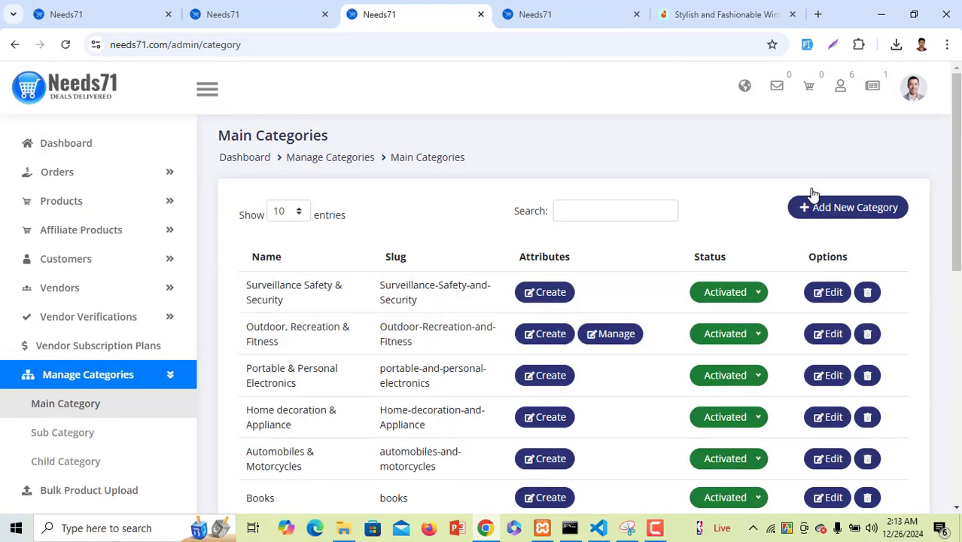
left_click(820, 205)
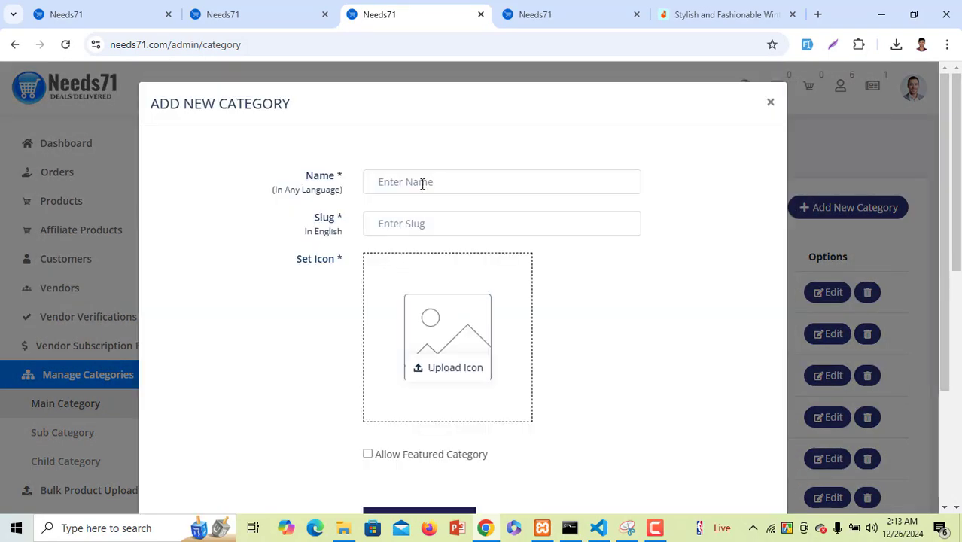
left_click(424, 184)
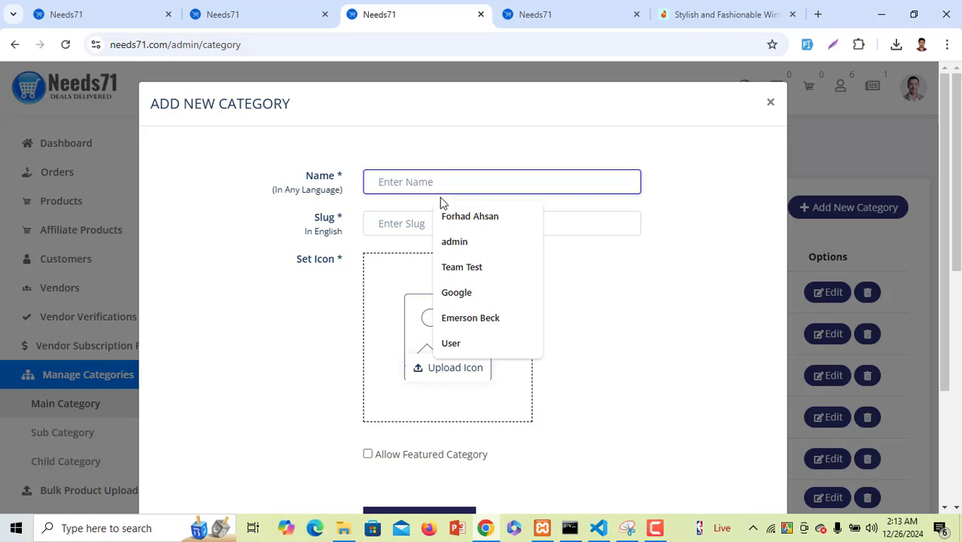
type("test")
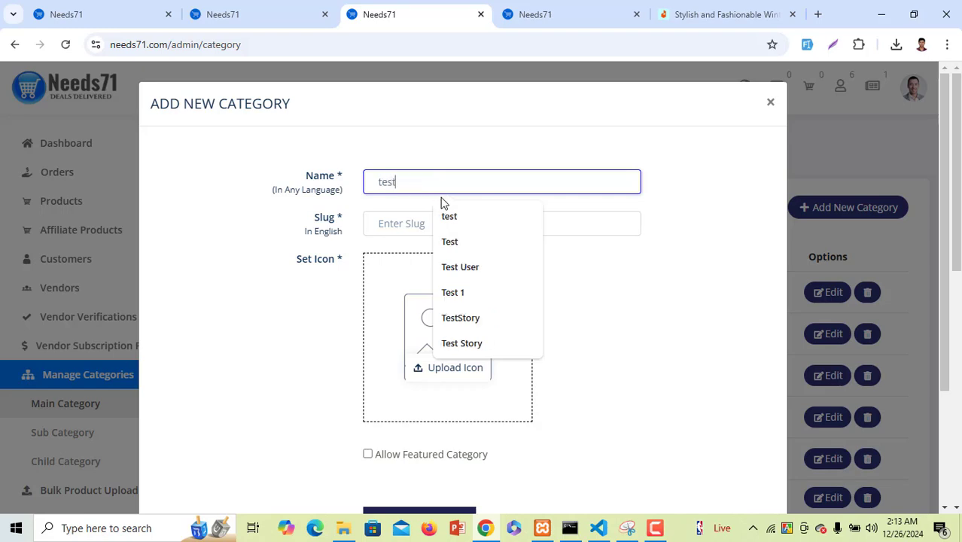
left_click(398, 224)
type("r")
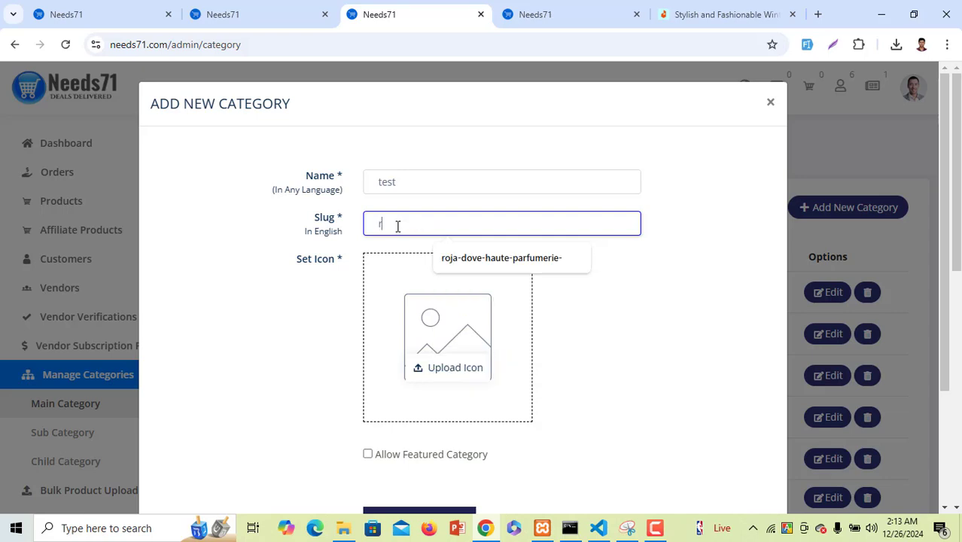
key("BackSpace")
type("test")
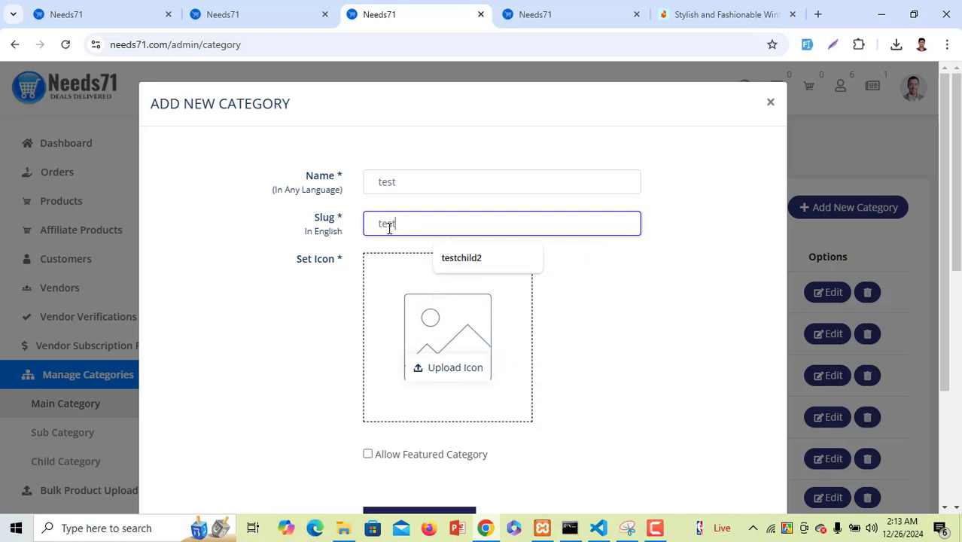
Upload images (2).jpeg as the category icon and create the category
scroll(550, 305, "down", 2)
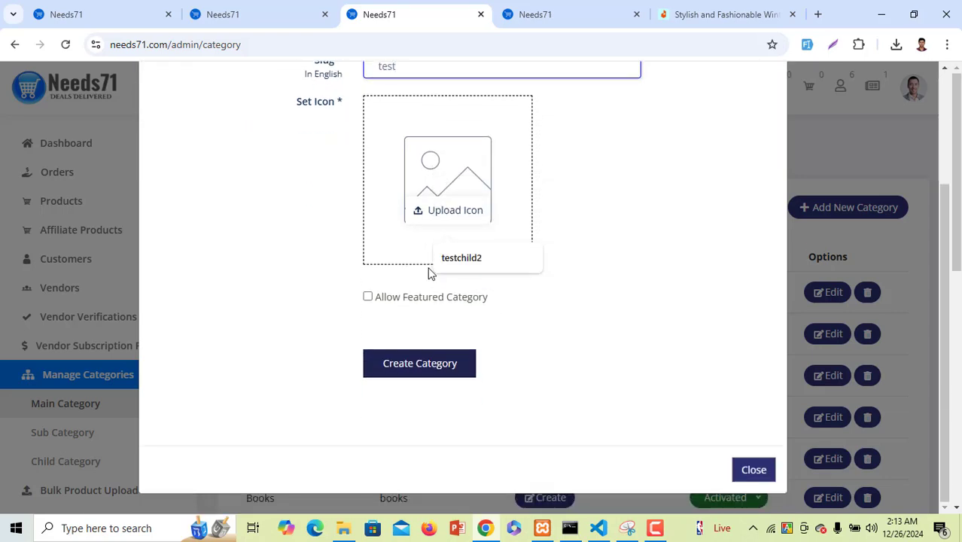
left_click(455, 211)
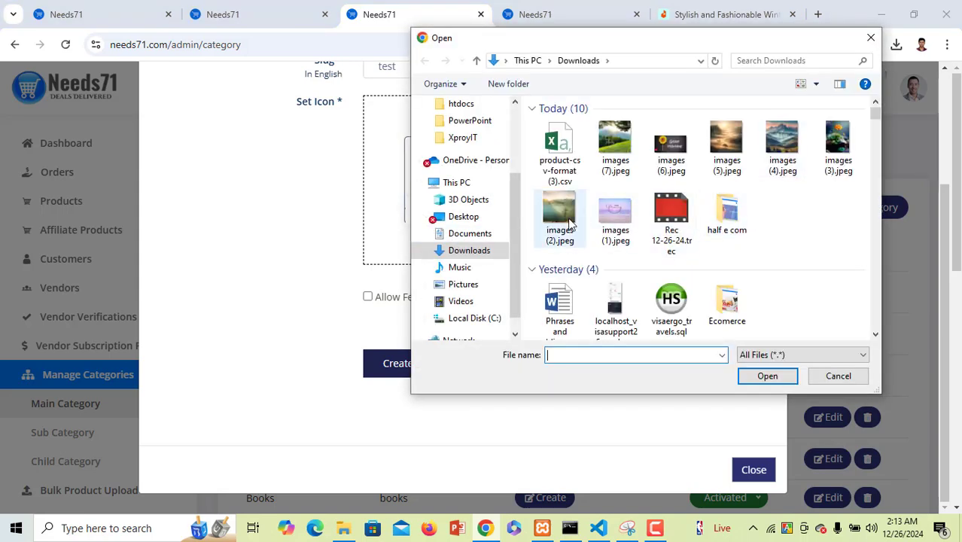
double_click(559, 214)
left_click(430, 366)
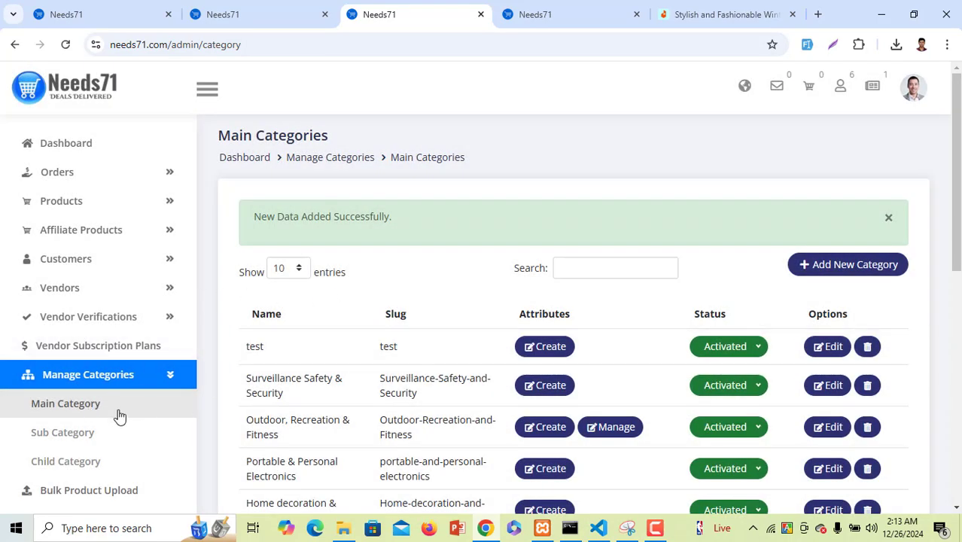
Start a new sub category named 'test sub' under the parent category test
left_click(75, 444)
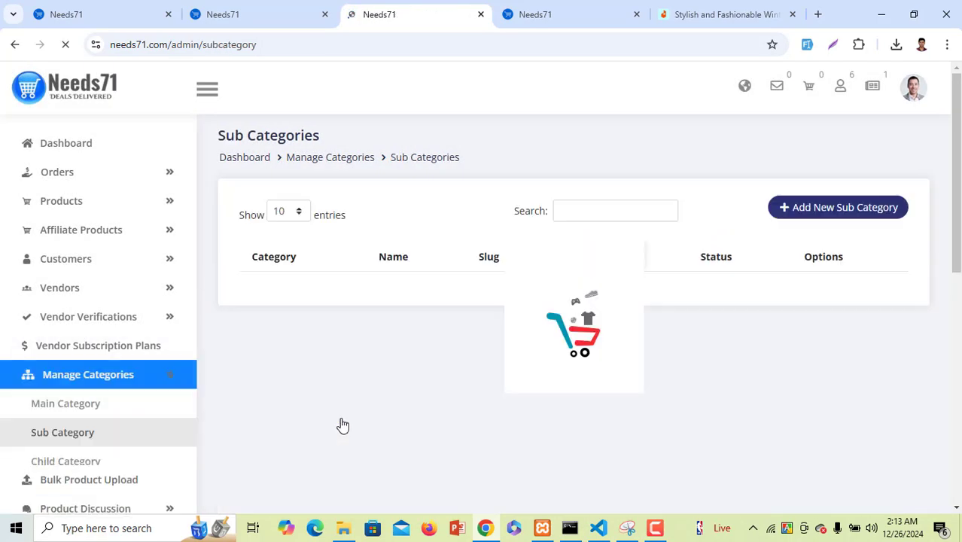
left_click(822, 216)
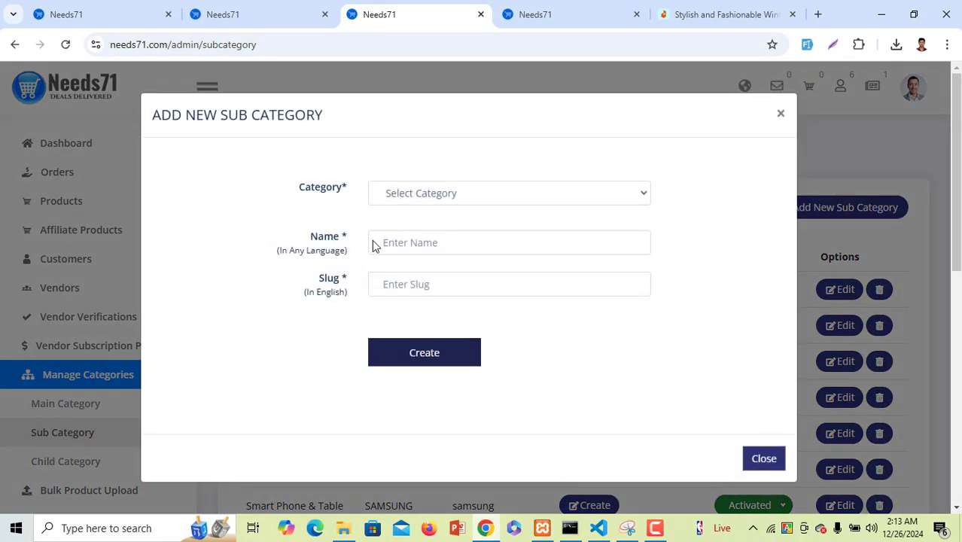
left_click(422, 192)
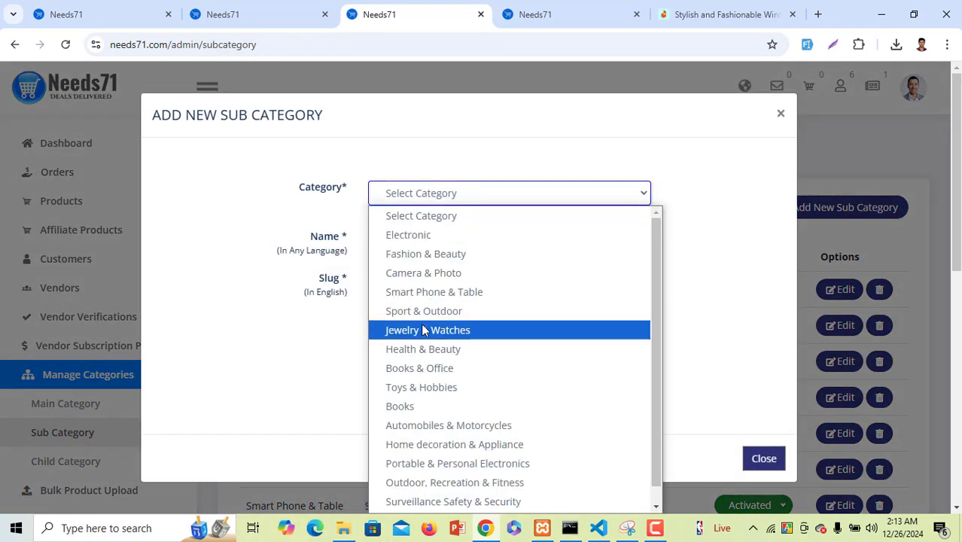
scroll(435, 482, "down", 1)
left_click(421, 503)
left_click(433, 243)
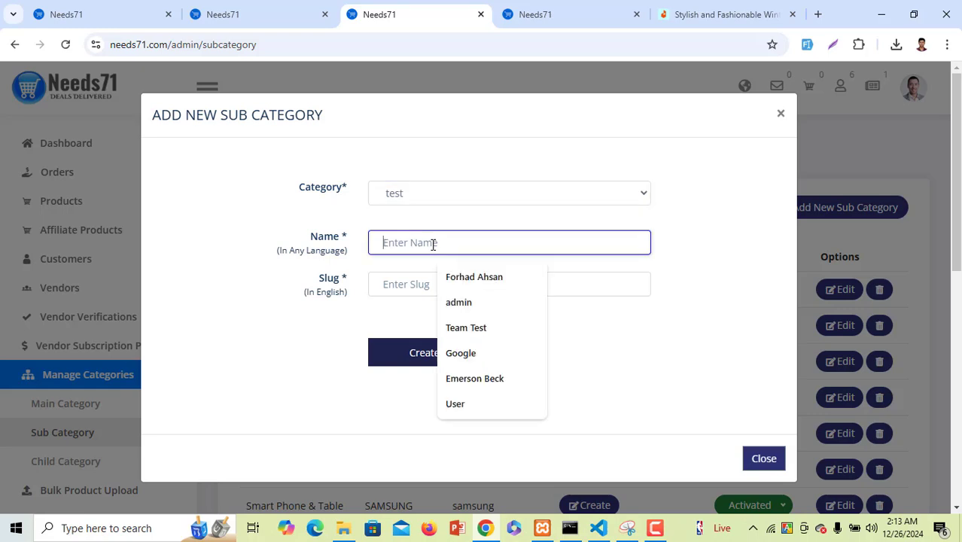
type("tes")
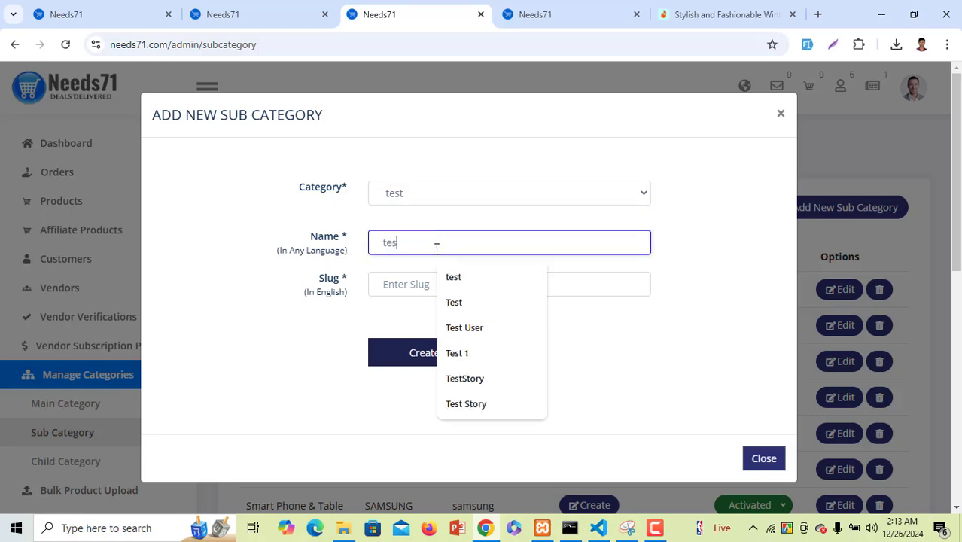
type("t su")
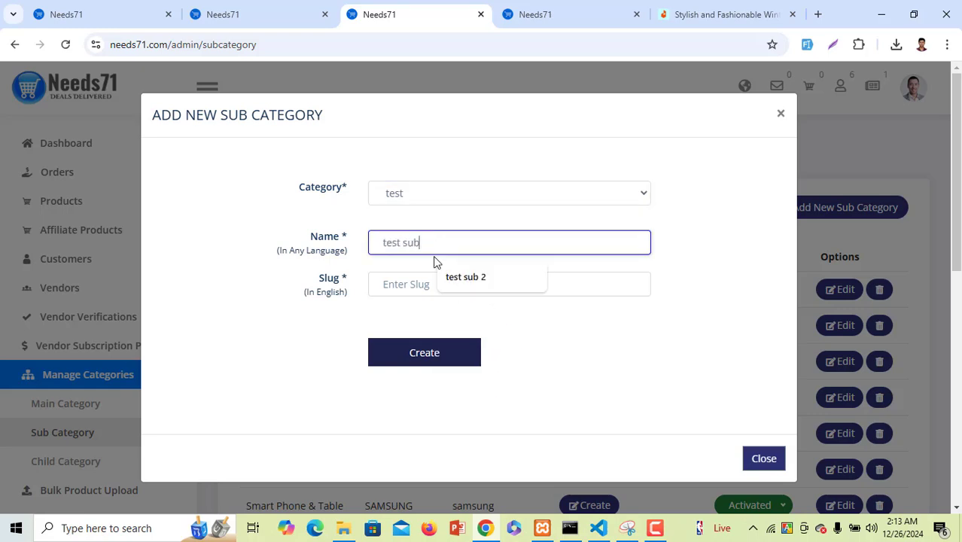
type("b")
Give it the slug sub-testt, create it, and go to Child Categories
left_click(403, 285)
type("s")
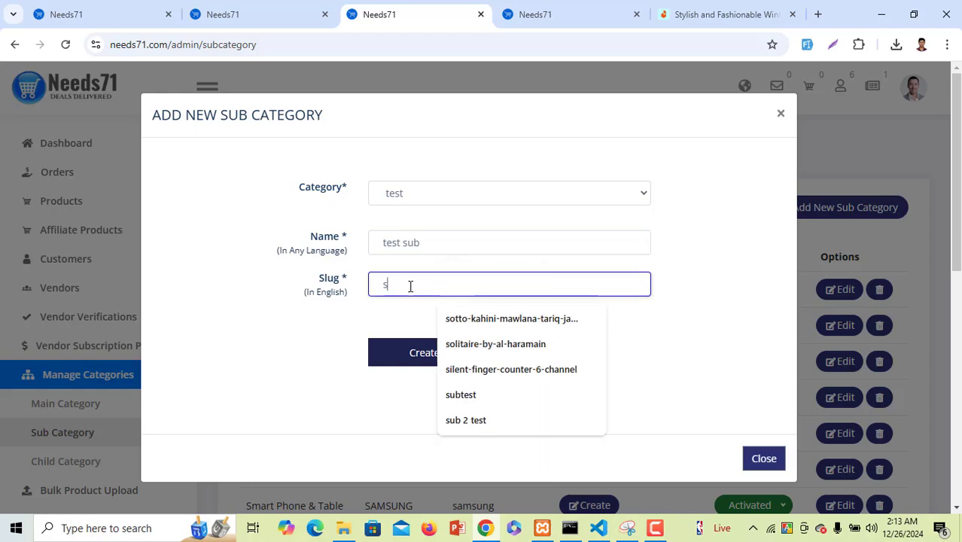
type("ub test")
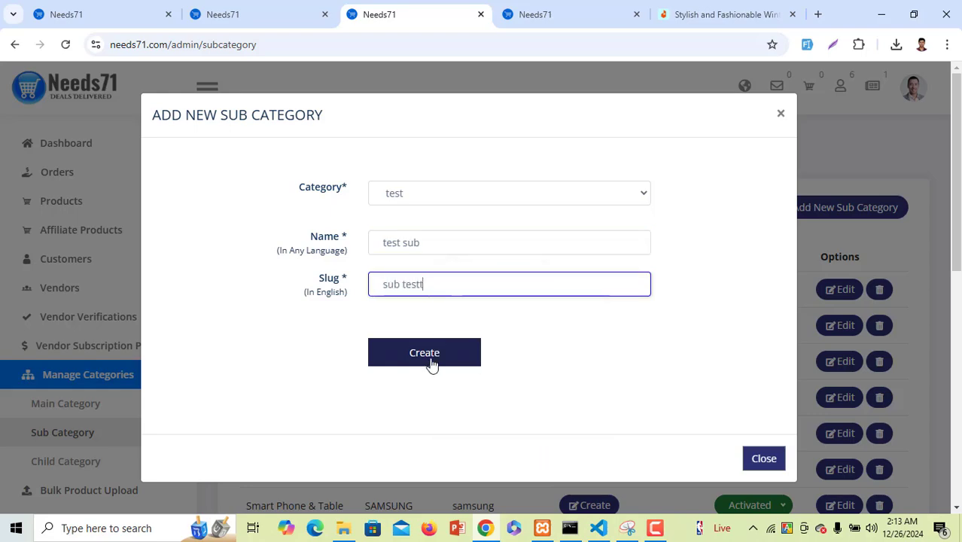
left_click(424, 354)
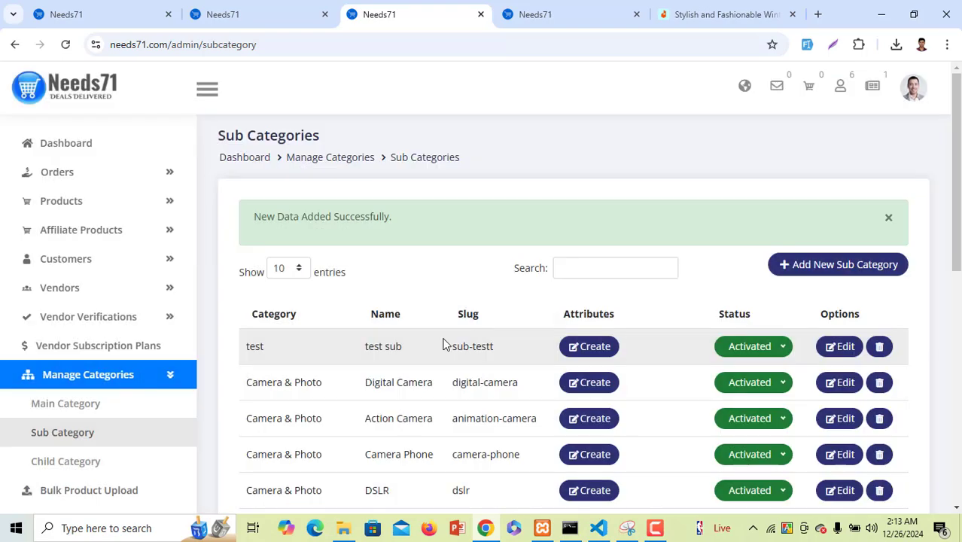
scroll(443, 342, "down", 3)
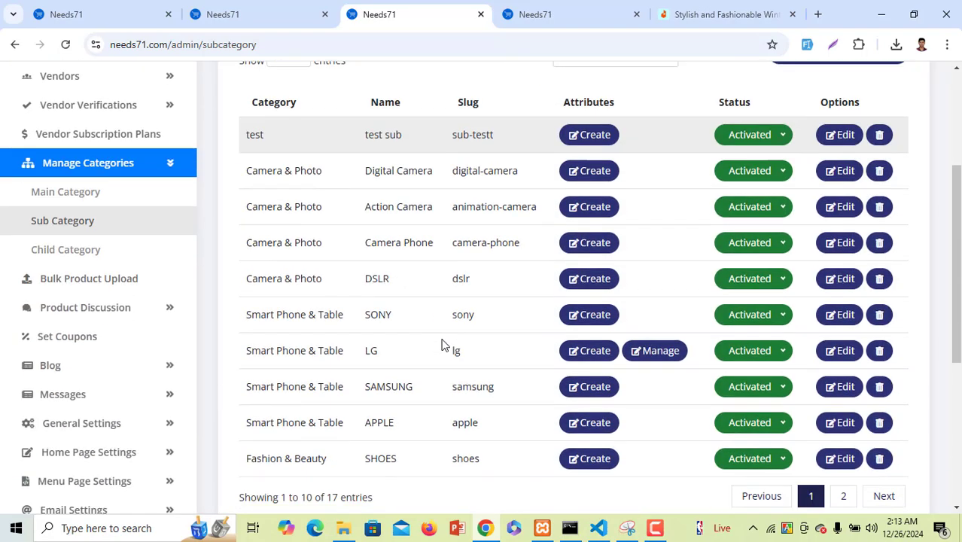
left_click(125, 252)
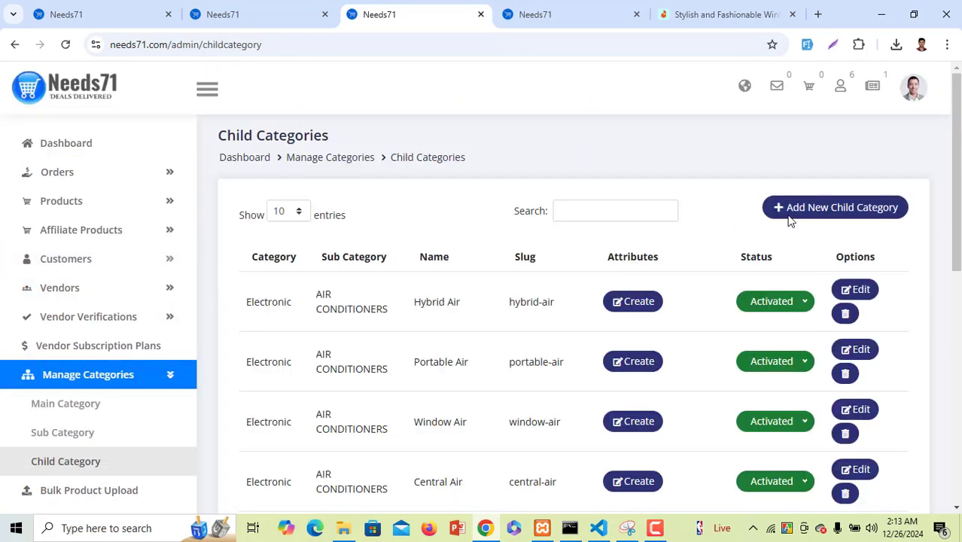
Start a new child category under category test and sub category test sub, named child test catragory
left_click(798, 207)
left_click(468, 182)
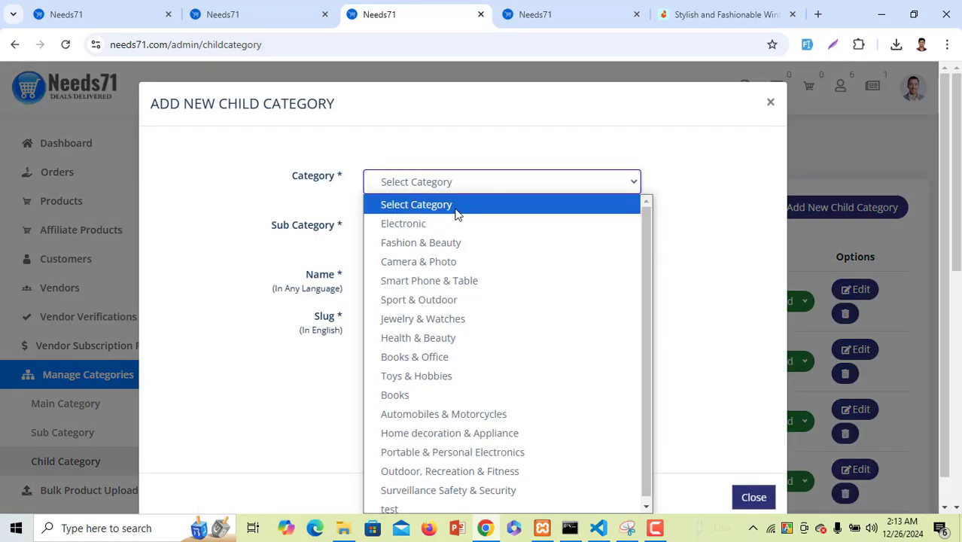
left_click(410, 503)
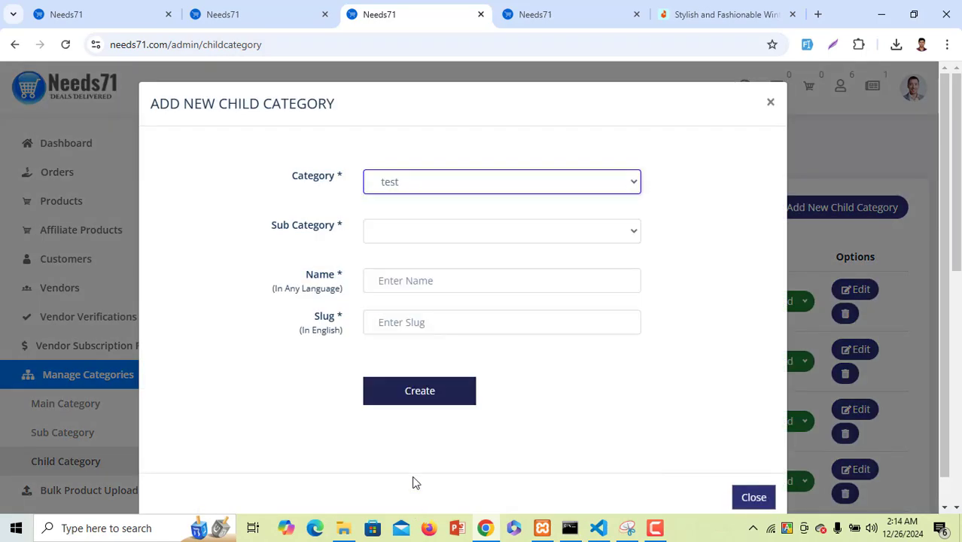
left_click(425, 231)
left_click(425, 273)
left_click(419, 284)
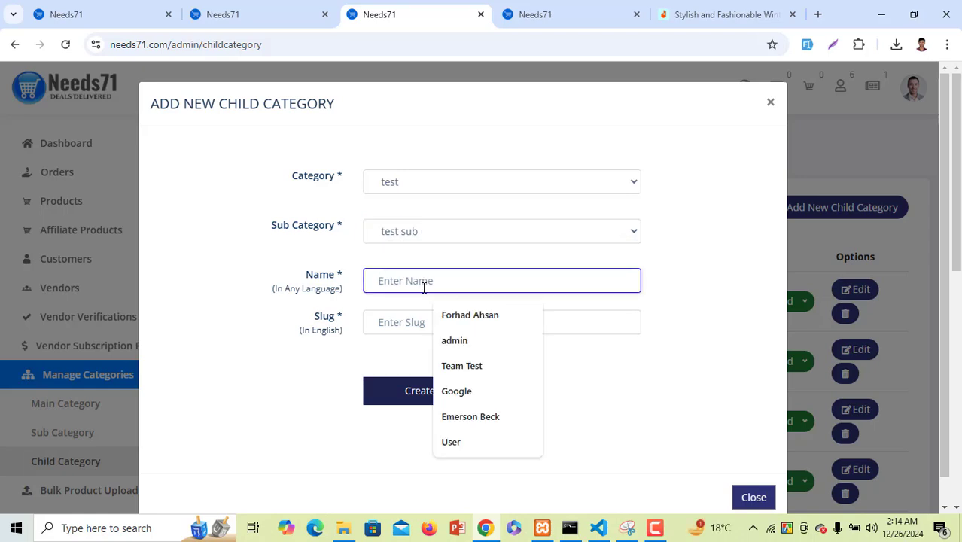
type("child test catragory")
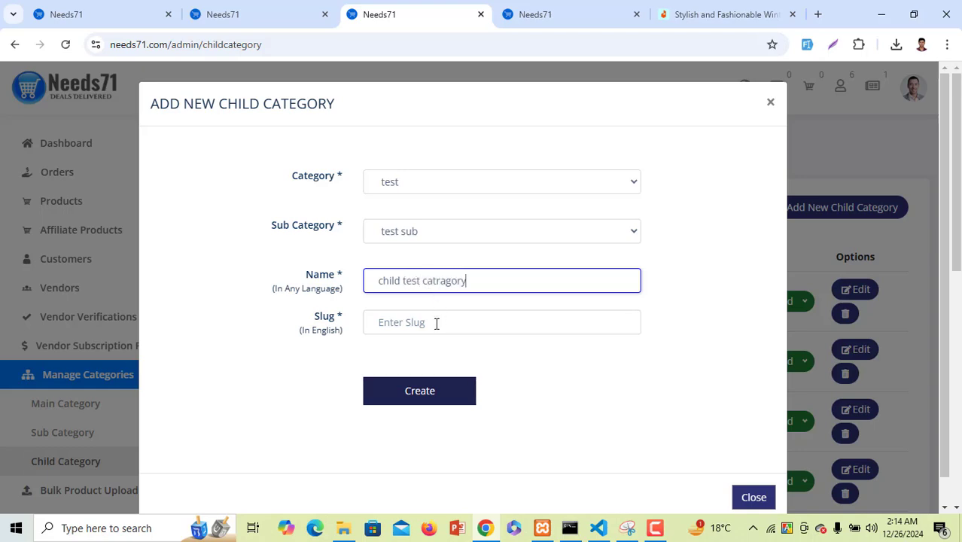
Paste the name in as slug child-test-catragory, create it, and find its row in the list
left_click(426, 393)
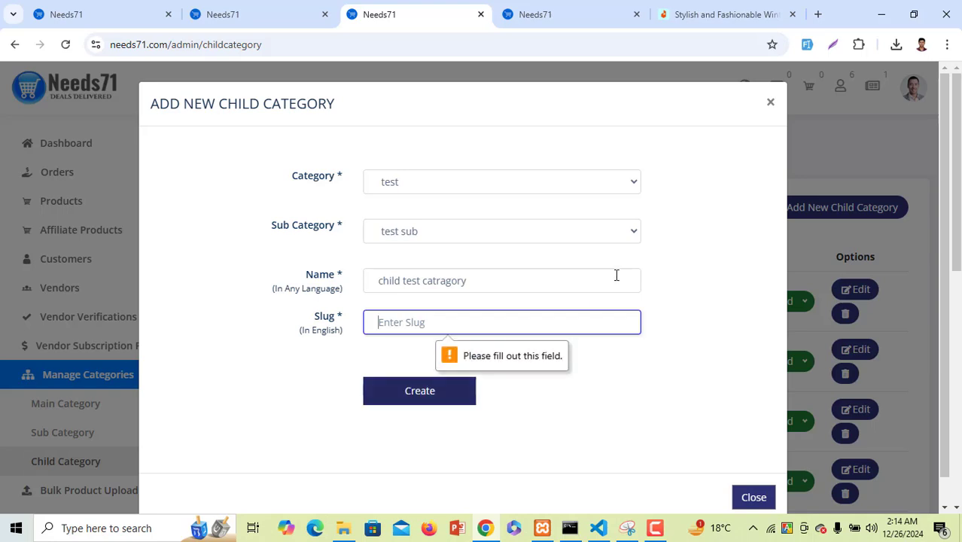
left_click(407, 322)
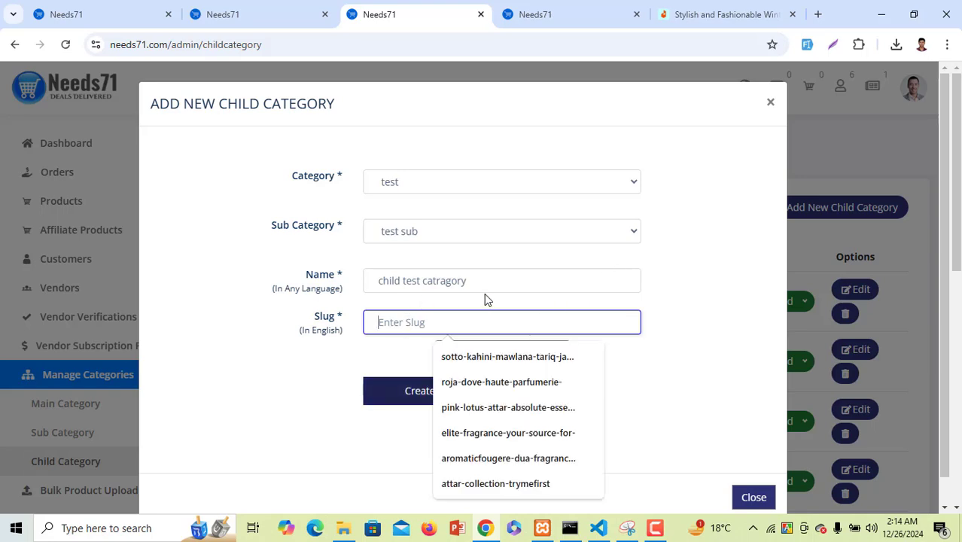
left_click_drag(470, 281, 337, 269)
key("ctrl+c")
left_click(400, 320)
key("ctrl+v")
left_click(404, 392)
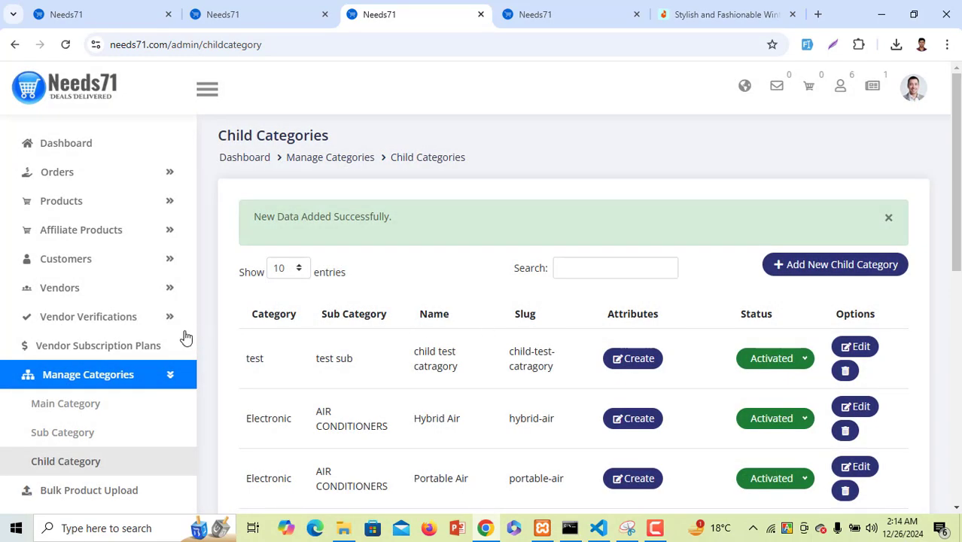
scroll(120, 373, "down", 3)
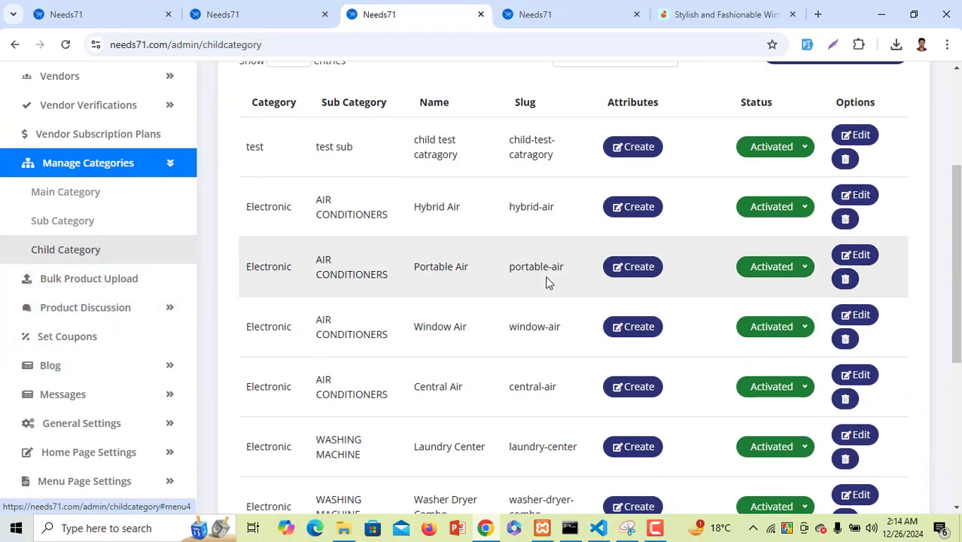
left_click_drag(244, 143, 571, 155)
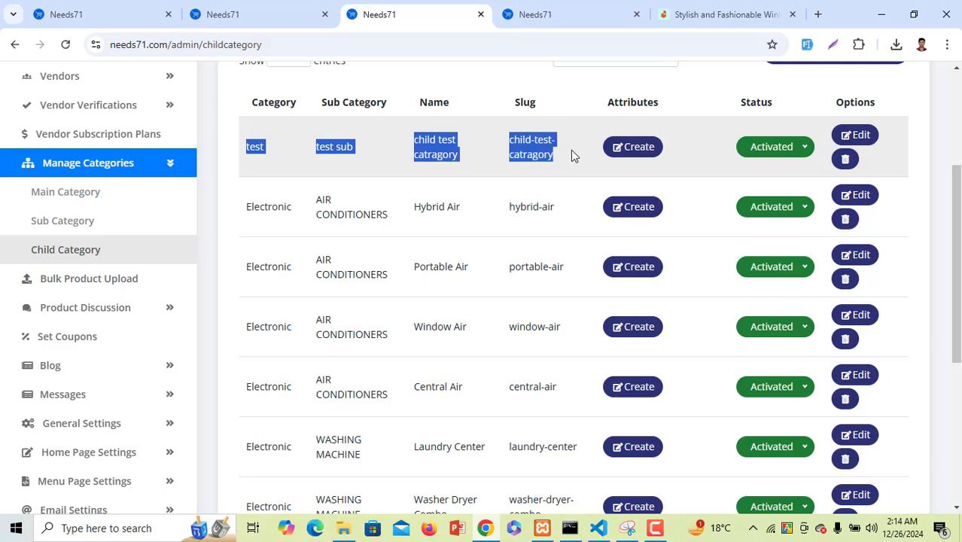
Download the sample CSV product-csv-format (4).csv from the Bulk Product Upload page
left_click(148, 292)
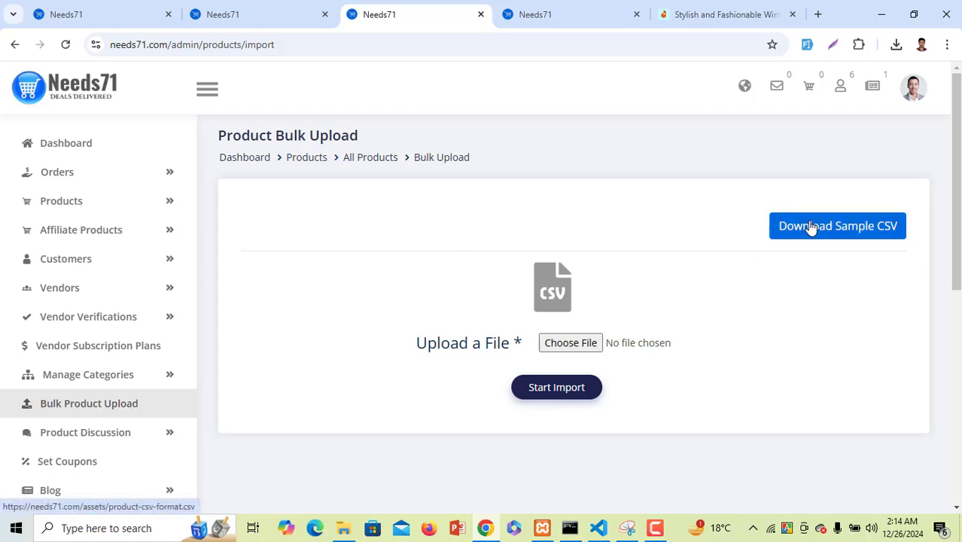
left_click(810, 226)
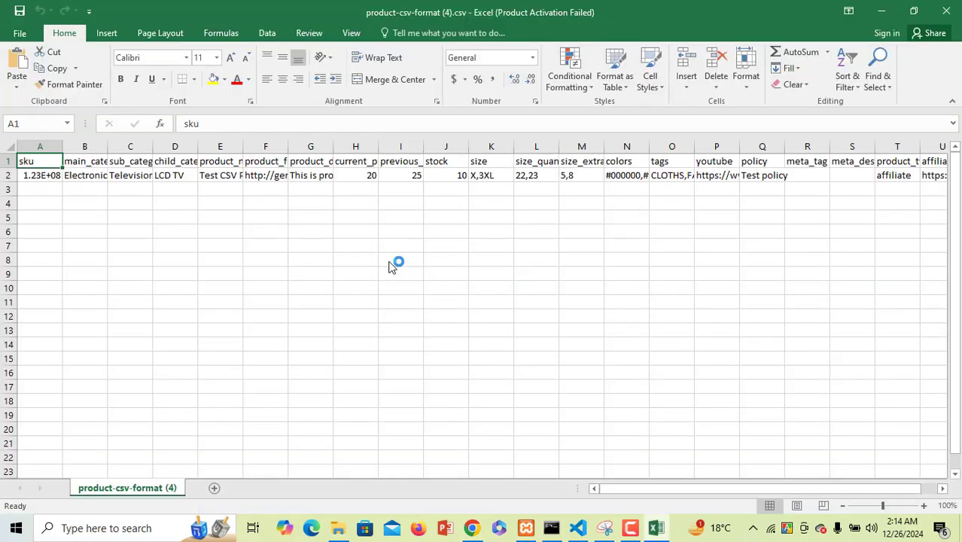
AutoFit the sku and main_category columns, dismiss the Office activation notice, and return to Needs71
double_click(62, 152)
left_click(87, 146)
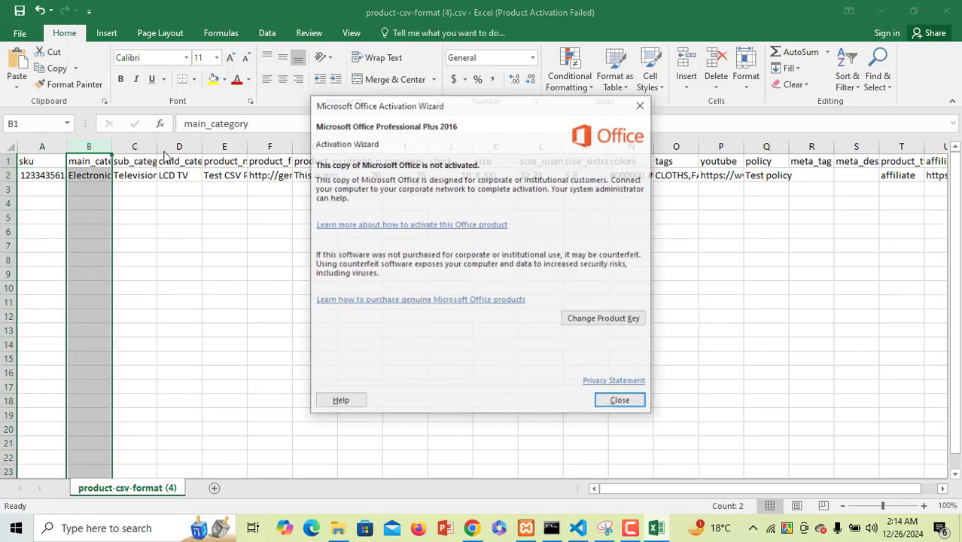
left_click(635, 406)
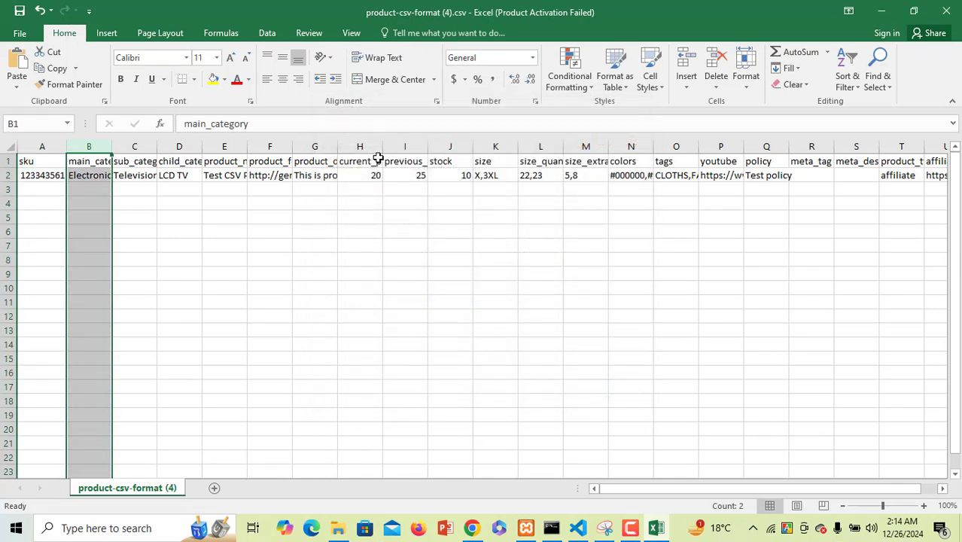
double_click(111, 147)
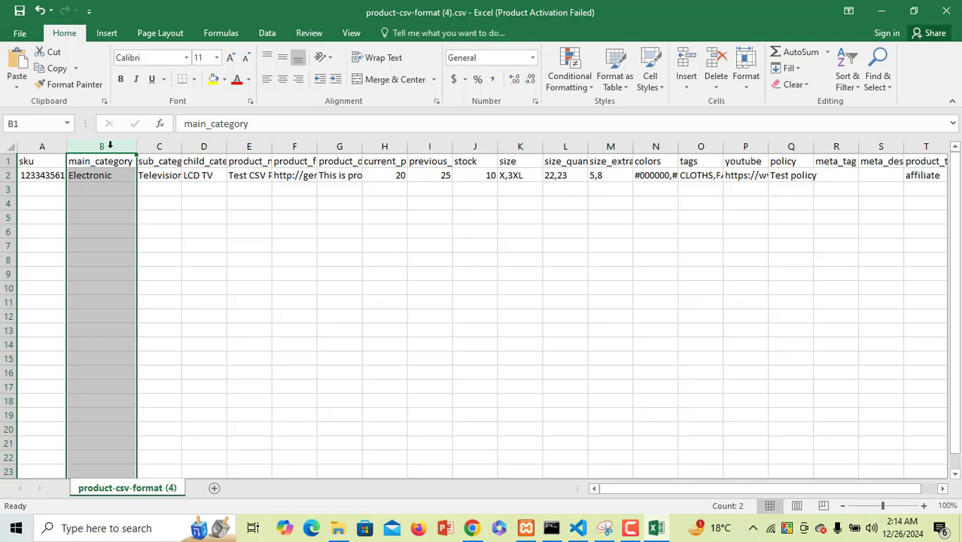
left_click(959, 7)
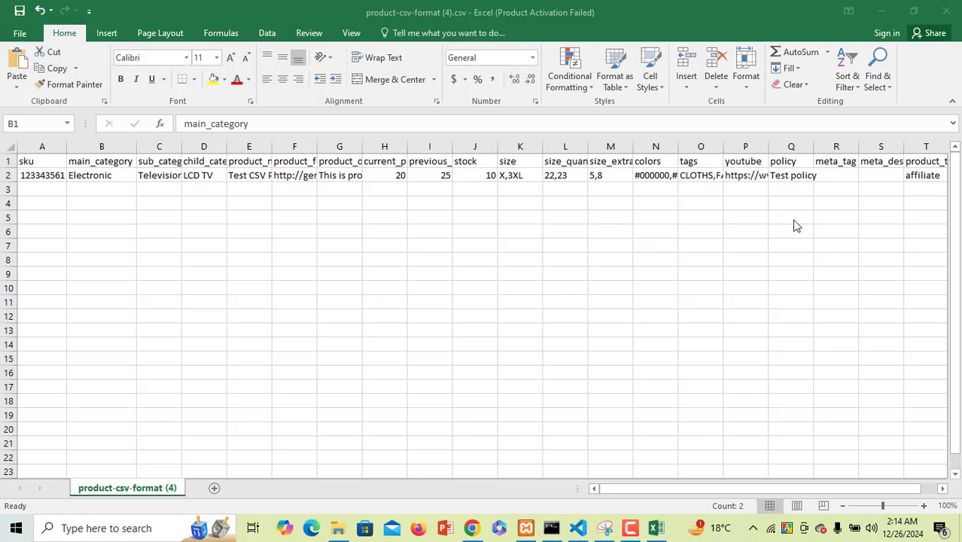
left_click(472, 528)
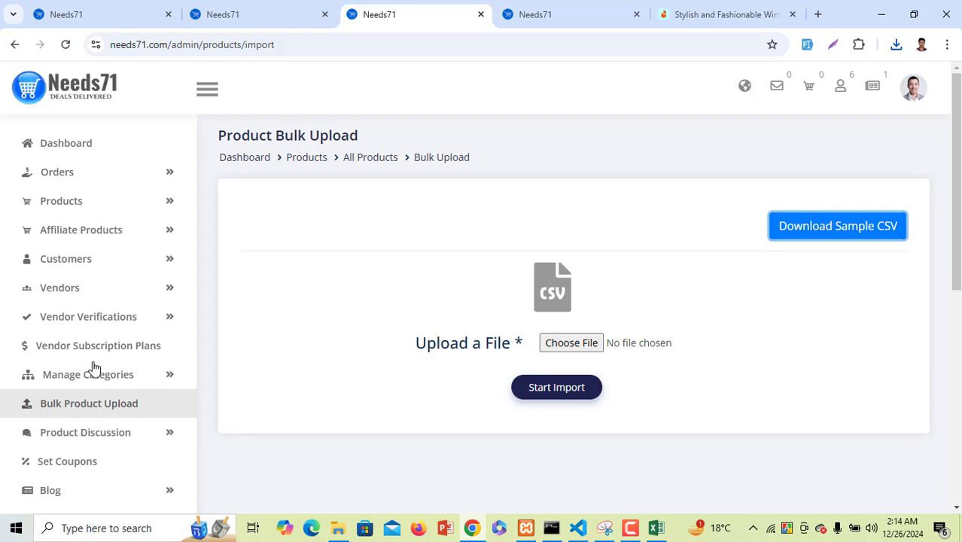
Expand Product Discussion and open Product Reviews, which shows an empty table
scroll(98, 370, "down", 2)
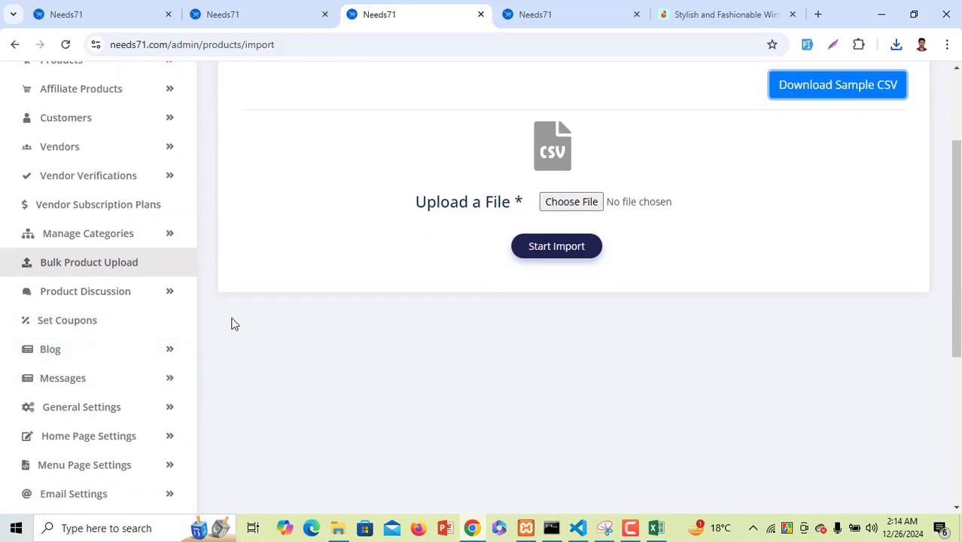
left_click(124, 301)
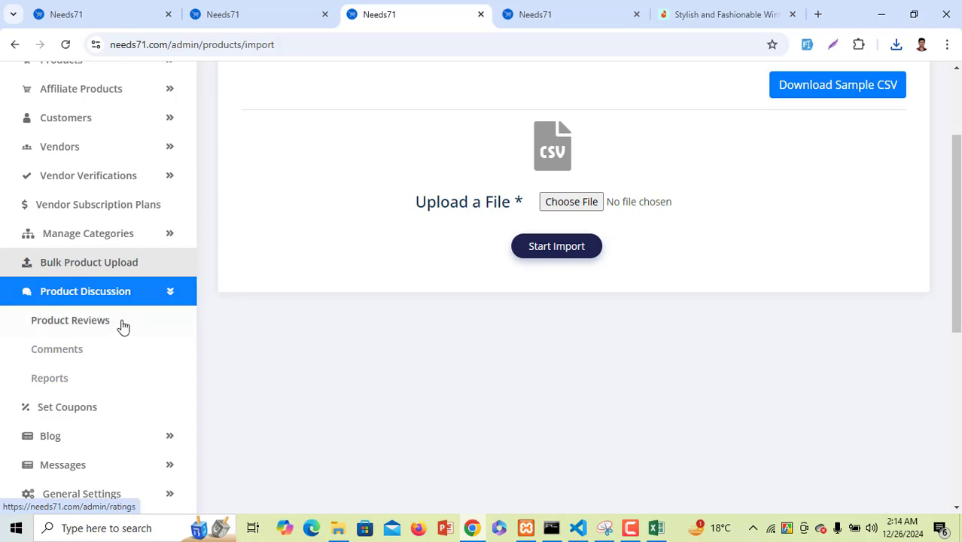
left_click(119, 329)
left_click(119, 329)
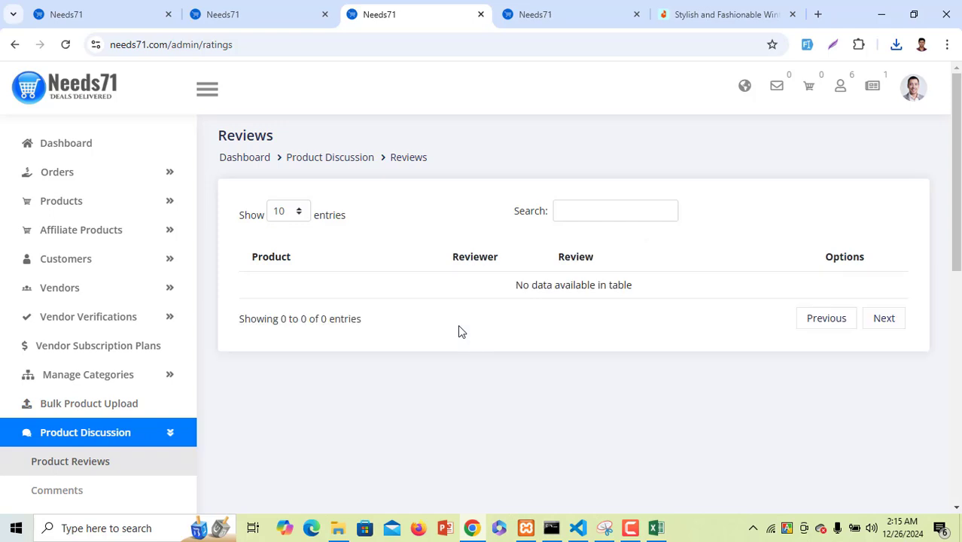
Open the test product's storefront page from the SHOES category
left_click(572, 27)
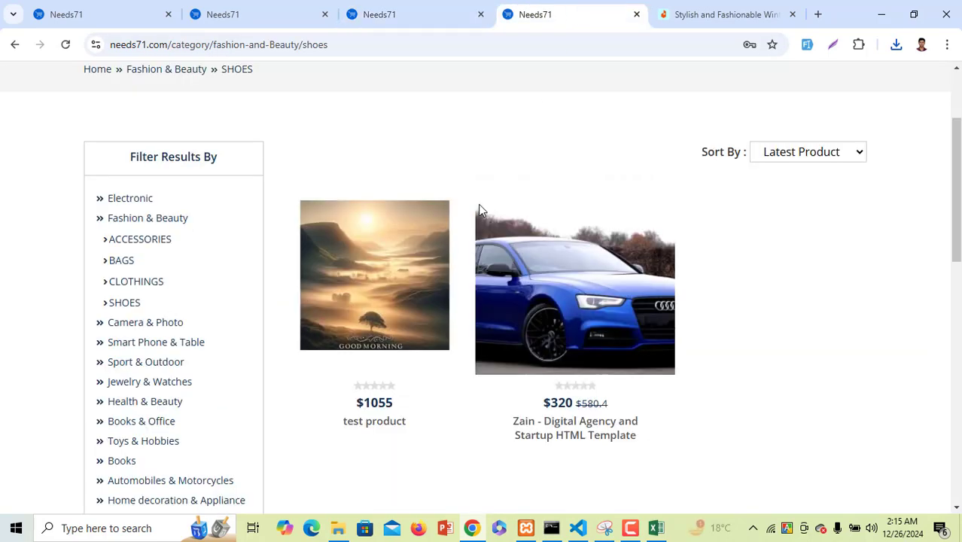
left_click(373, 337)
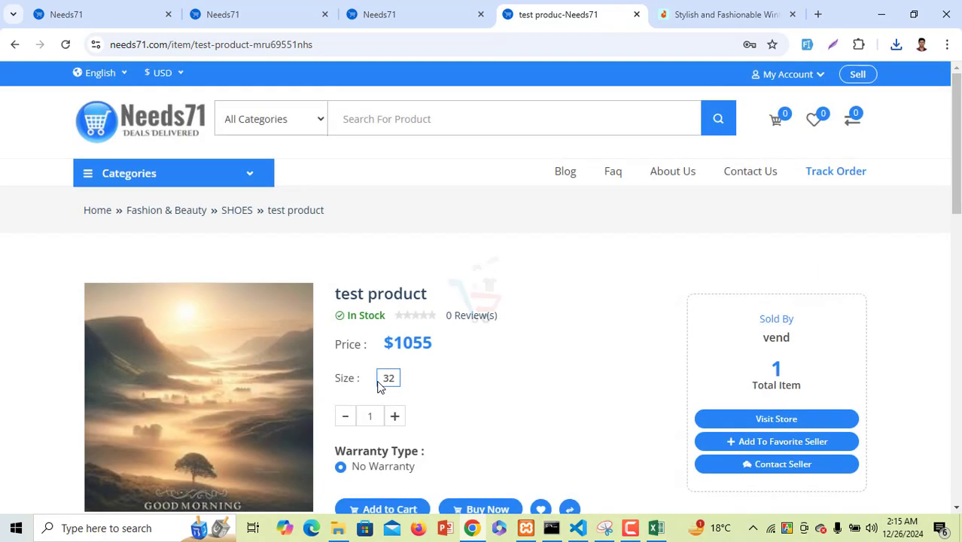
scroll(380, 386, "down", 2)
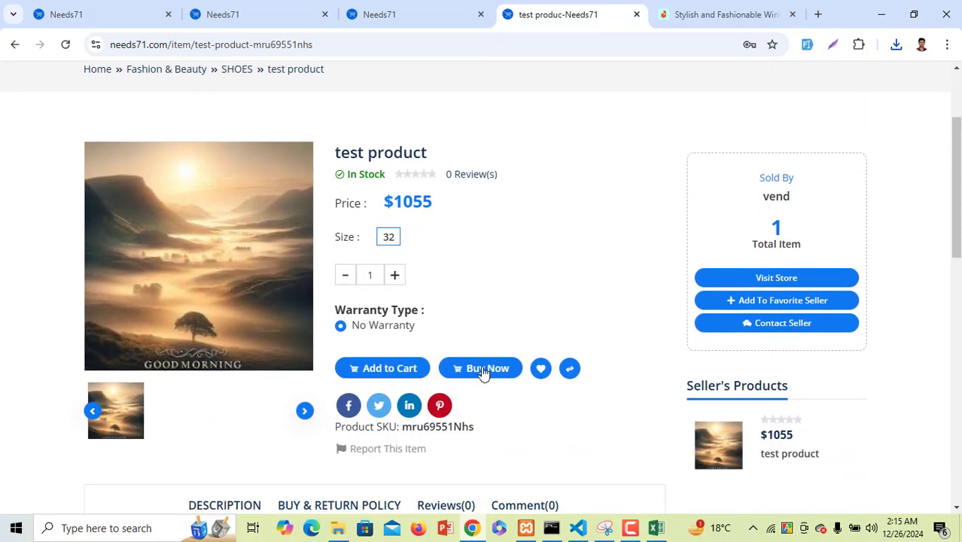
scroll(484, 374, "down", 3)
left_click_drag(436, 261, 433, 262)
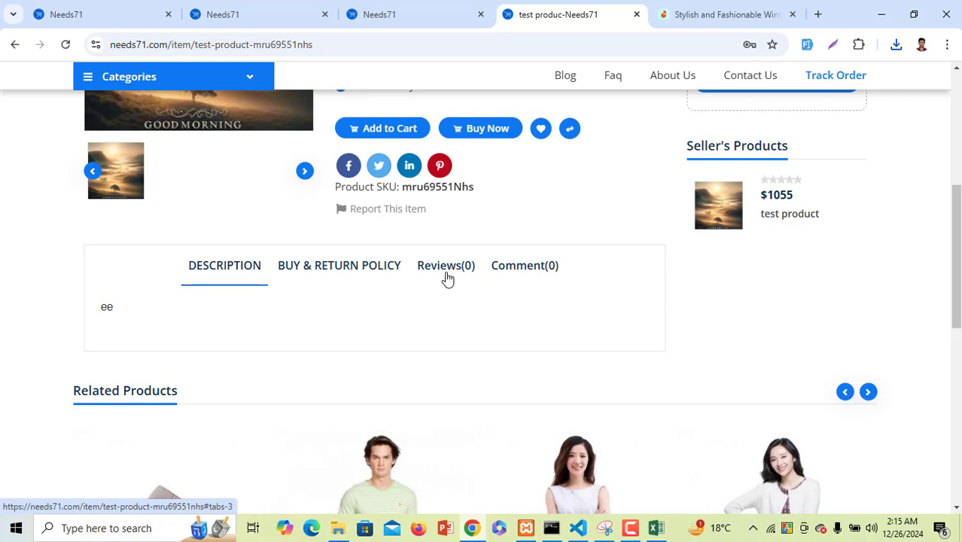
Post 'test comment' under the product's Comment tab and confirm it appears
left_click(541, 267)
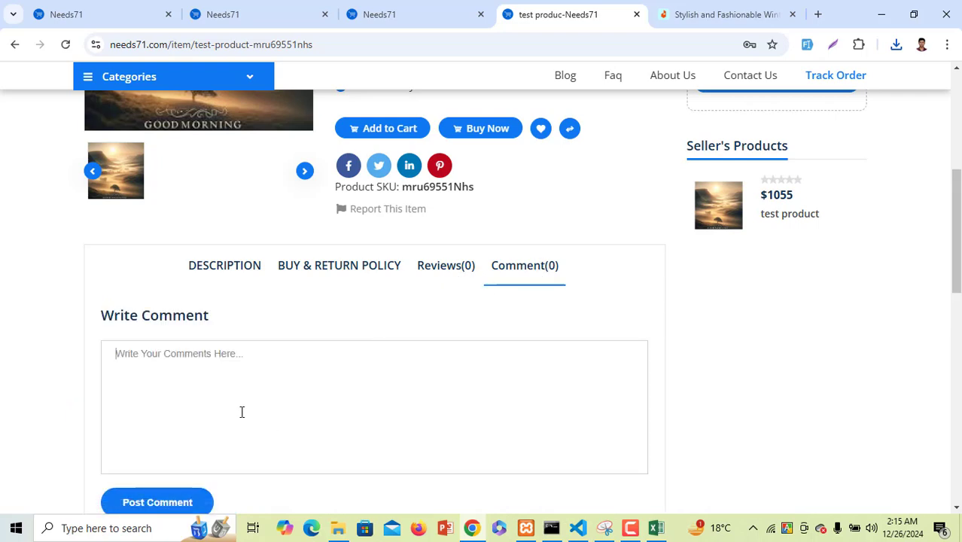
type("test comment")
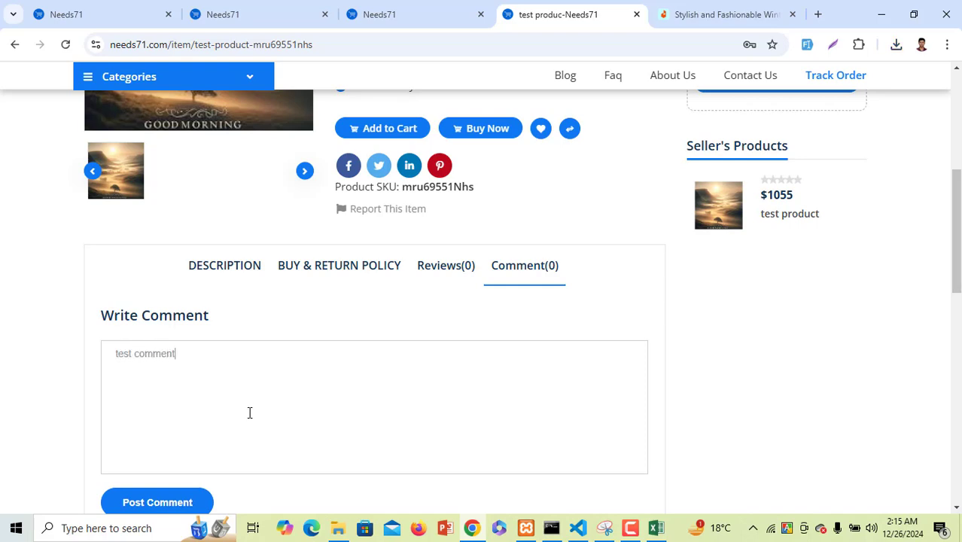
scroll(214, 463, "down", 1)
left_click(182, 433)
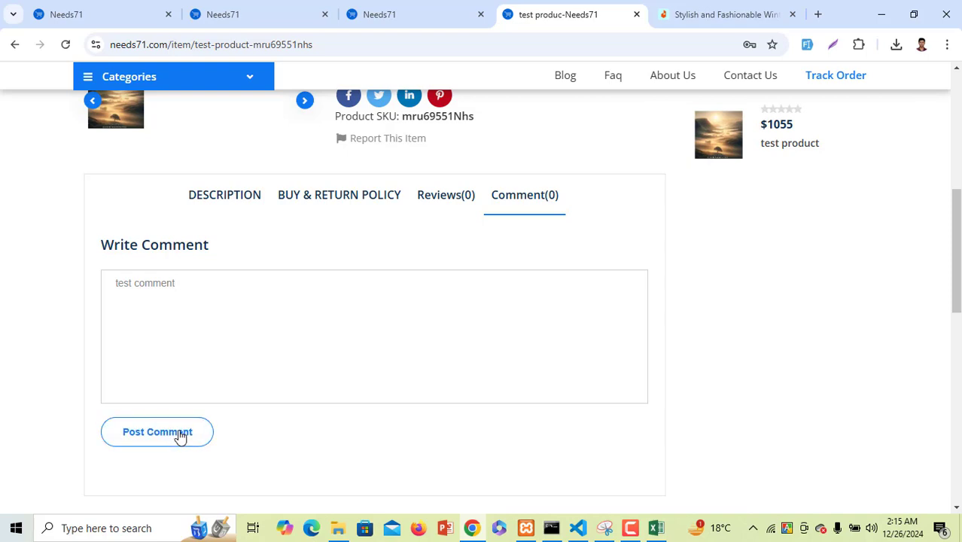
scroll(309, 416, "down", 3)
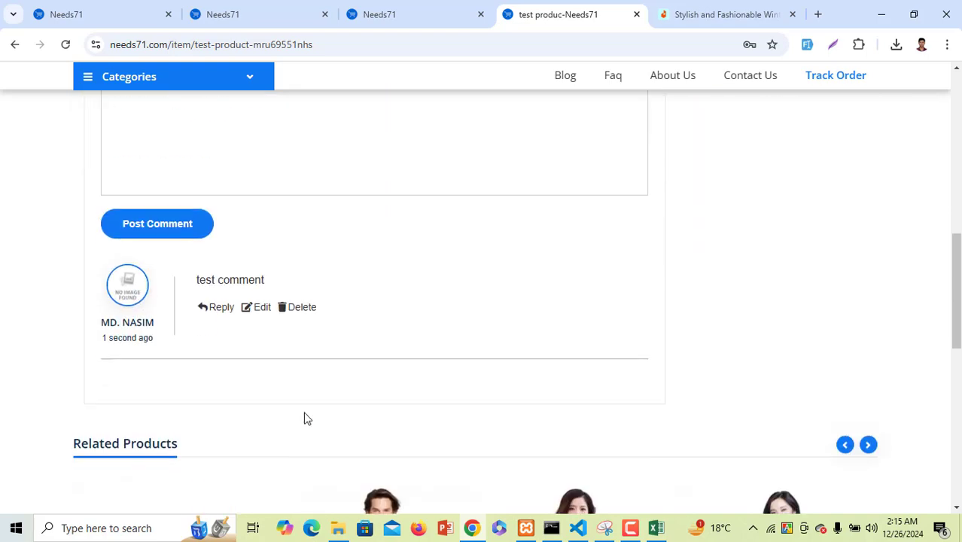
left_click(391, 9)
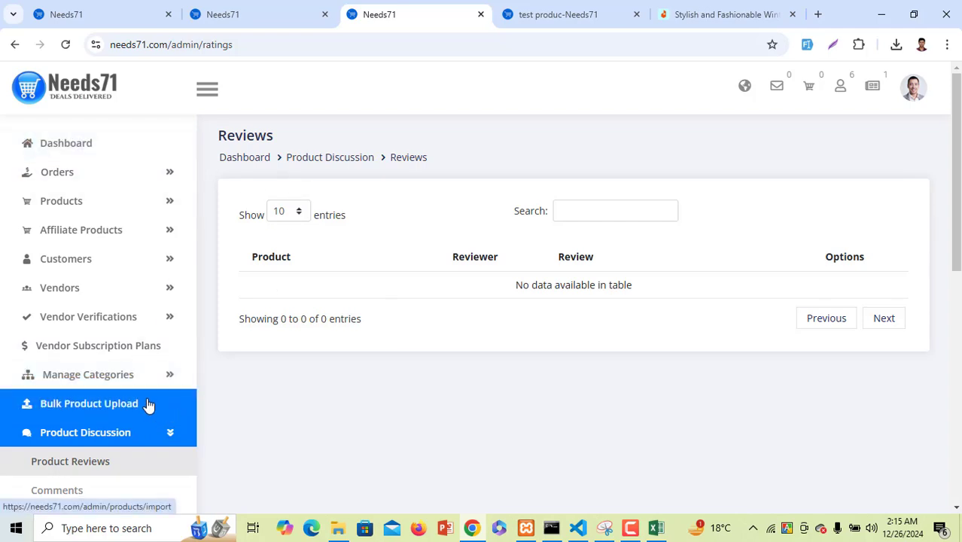
Find the test comment on the test product in the admin Comments list
scroll(124, 382, "down", 3)
left_click(59, 284)
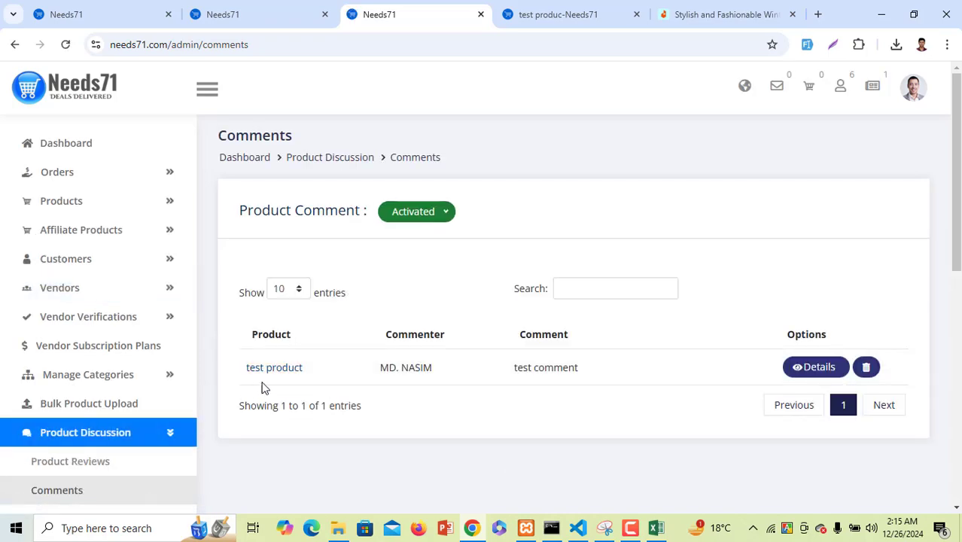
left_click_drag(307, 374, 348, 372)
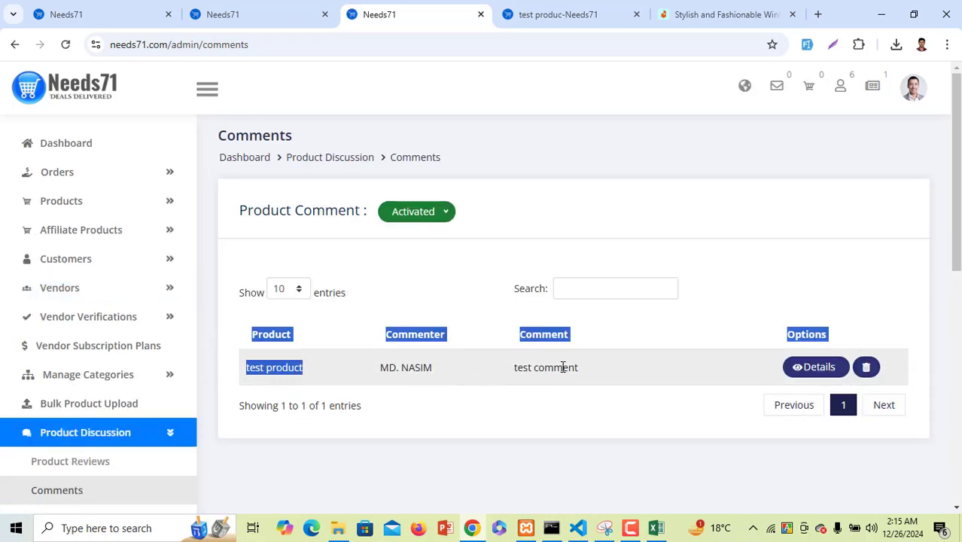
left_click_drag(578, 368, 515, 370)
scroll(393, 421, "down", 2)
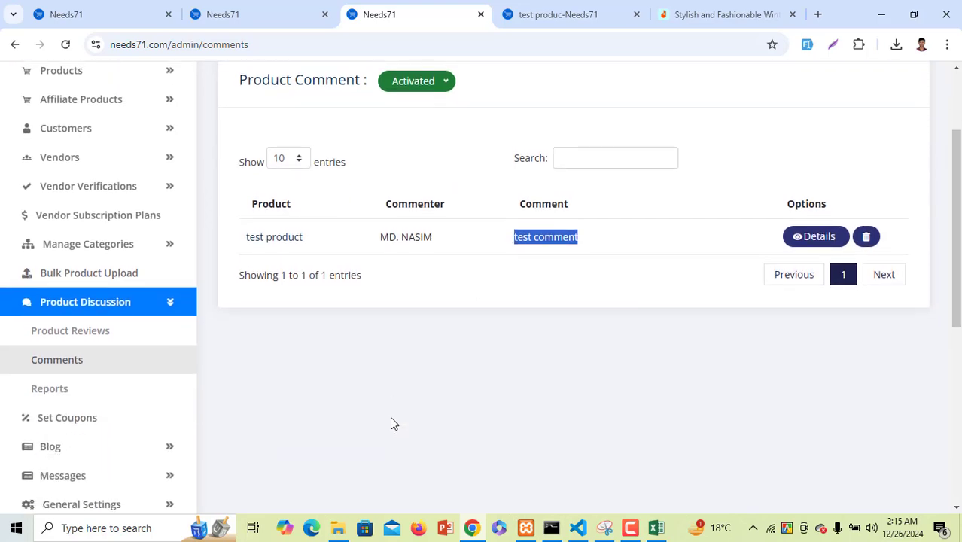
Check the empty Product Reports page, then view the six activated coupons
left_click(86, 378)
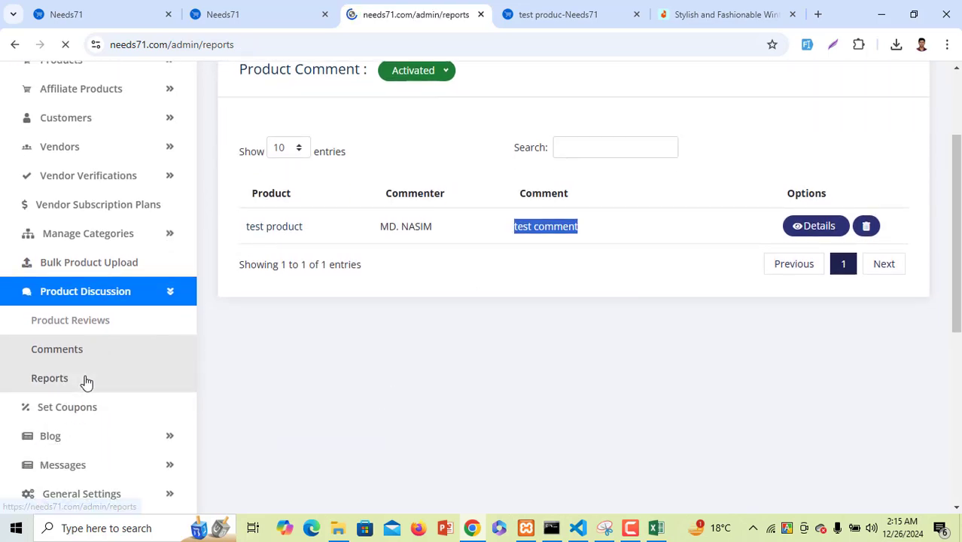
scroll(476, 404, "down", 3)
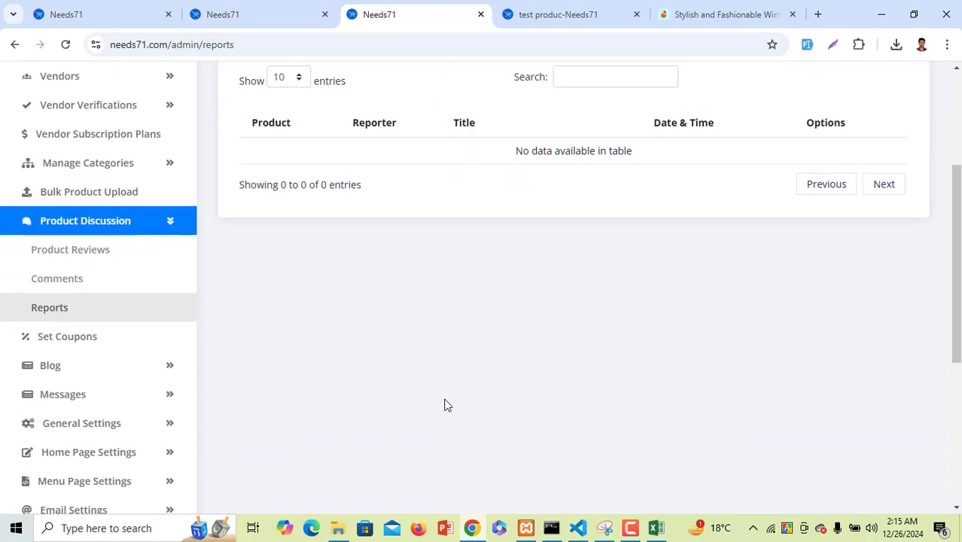
left_click(64, 338)
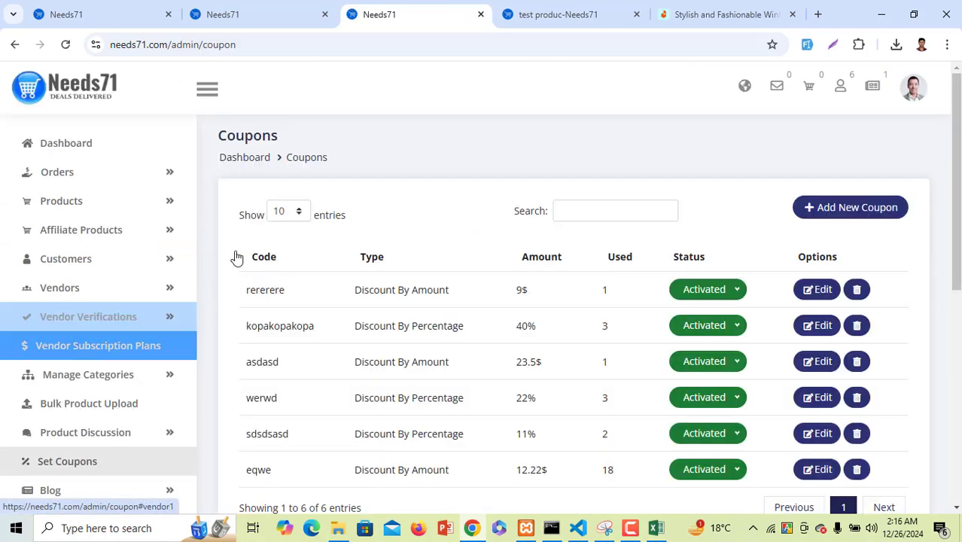
Start a new coupon with code rasfesdvc and a 5% percentage discount
left_click(858, 213)
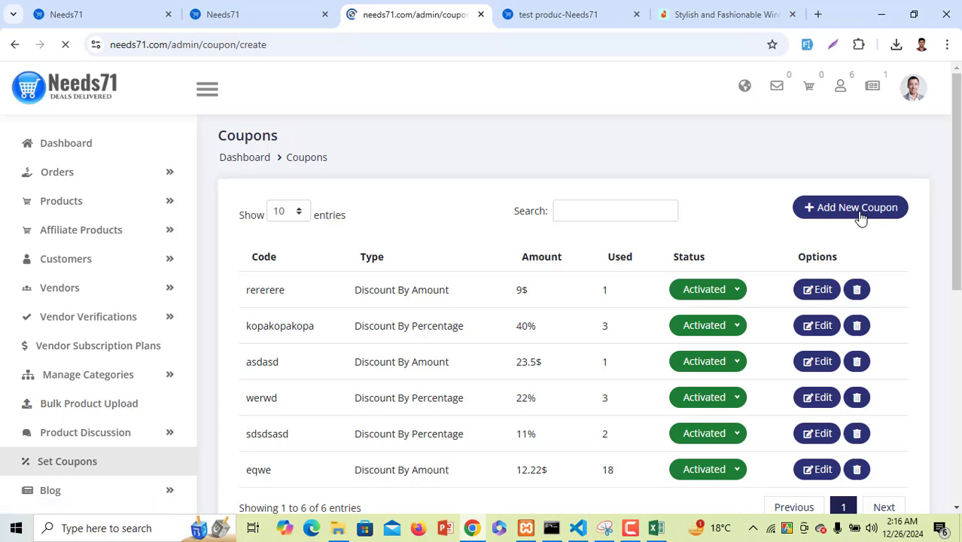
left_click(508, 205)
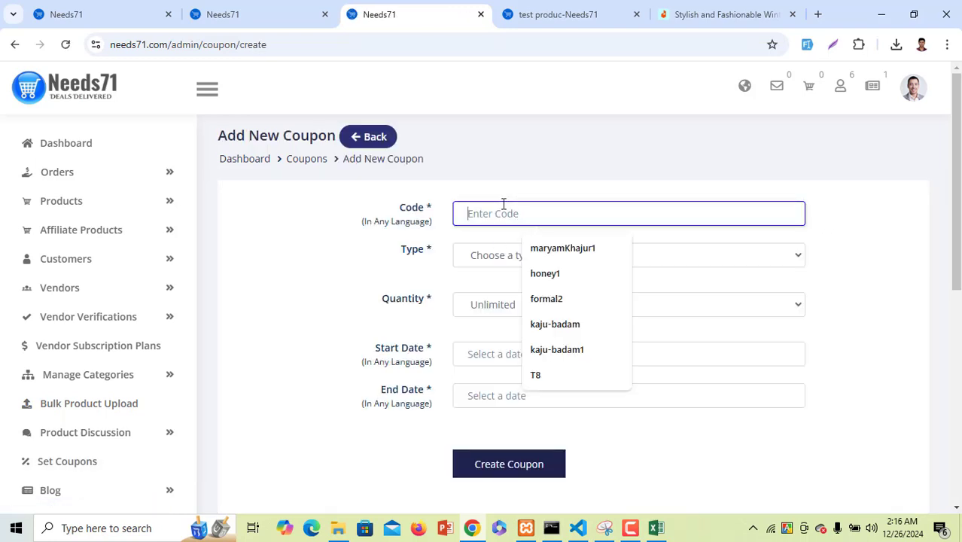
type("rasfesav")
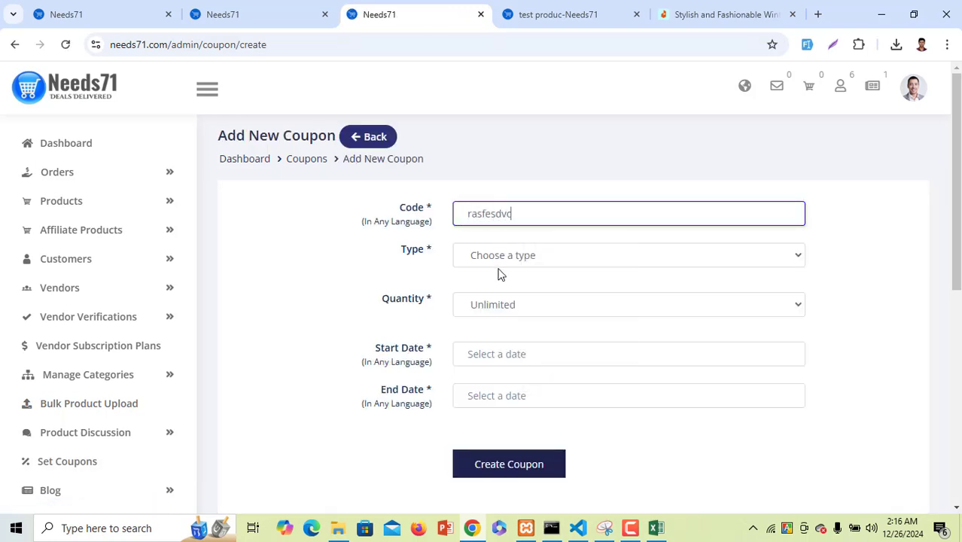
left_click(504, 259)
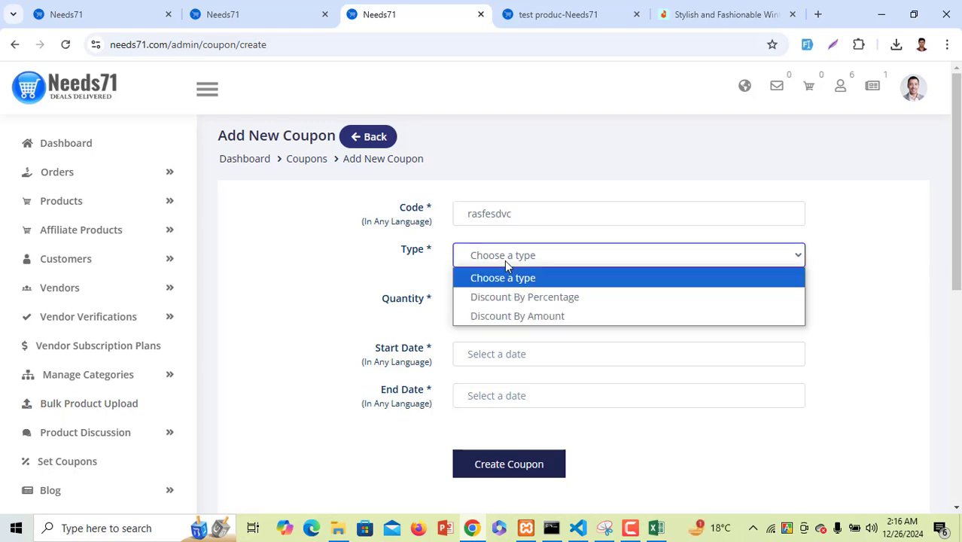
left_click(508, 301)
left_click(506, 306)
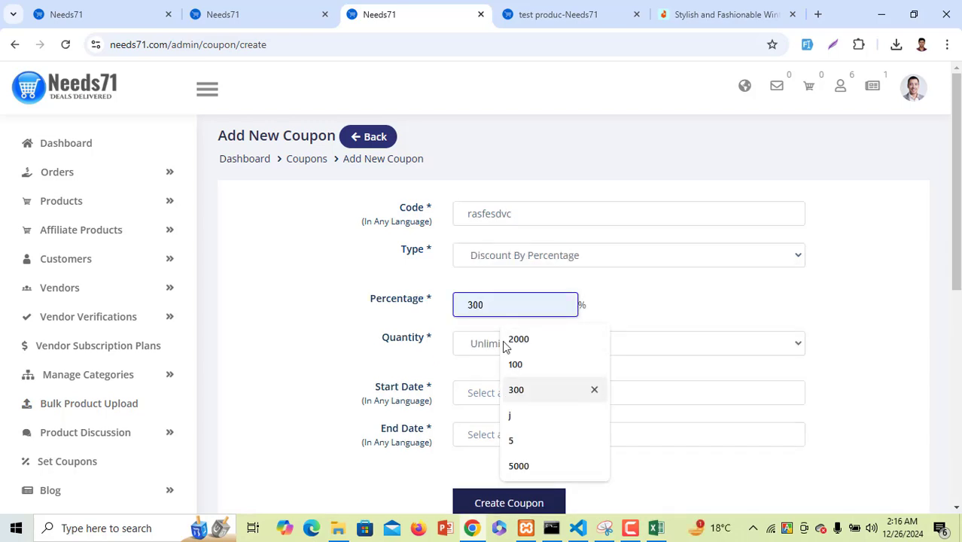
type("5")
left_click(716, 322)
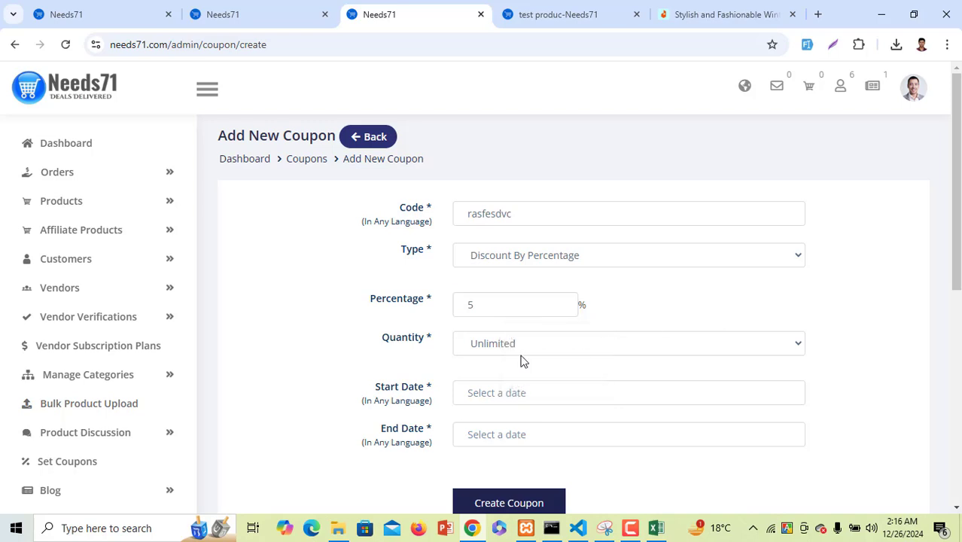
Give it unlimited quantity and dates 01/10/2025 to 01/29/2025, then create the coupon
left_click(589, 348)
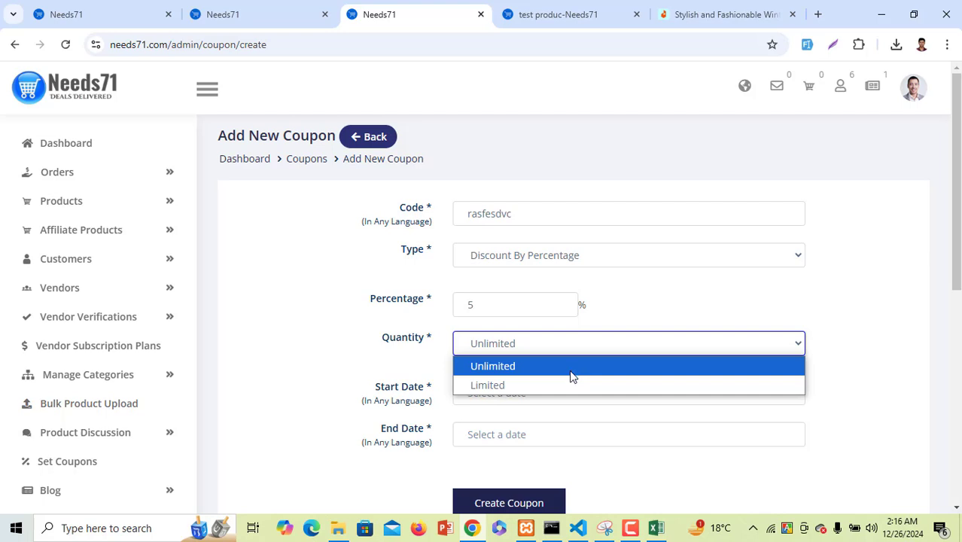
left_click(571, 368)
left_click(520, 402)
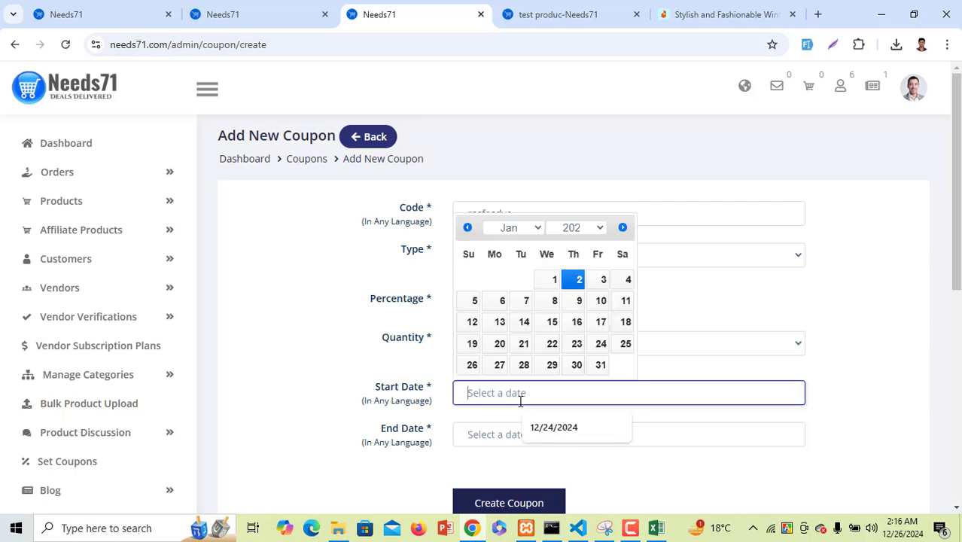
left_click(600, 300)
left_click(512, 435)
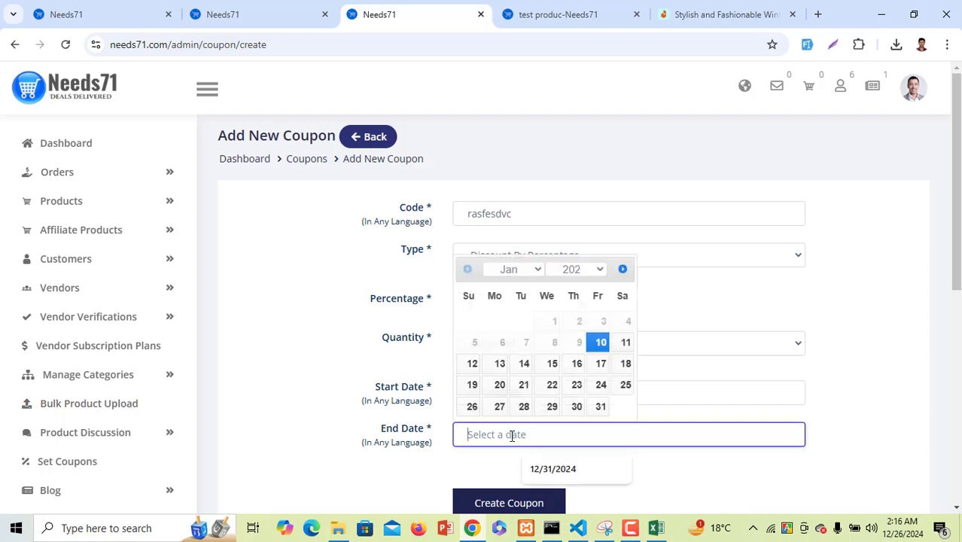
left_click(550, 410)
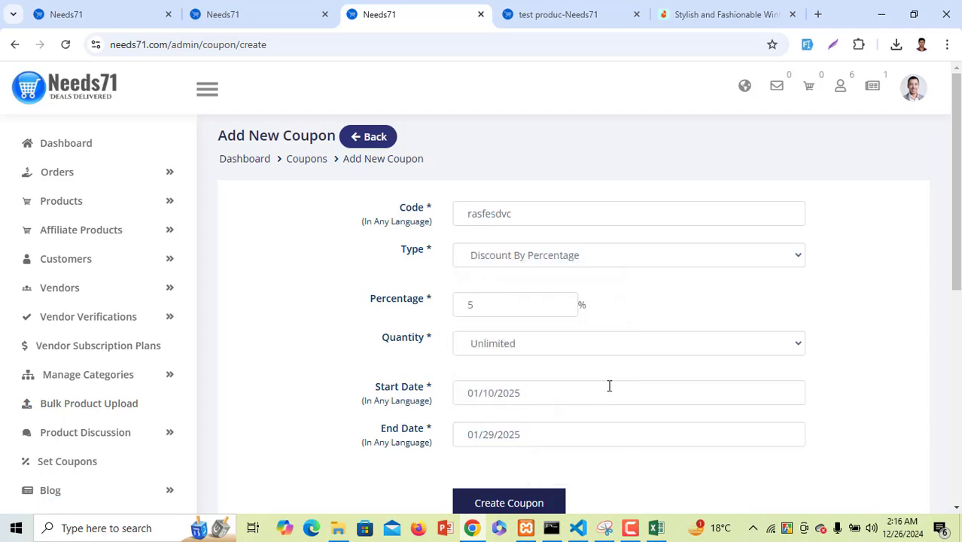
scroll(606, 393, "down", 3)
left_click(535, 293)
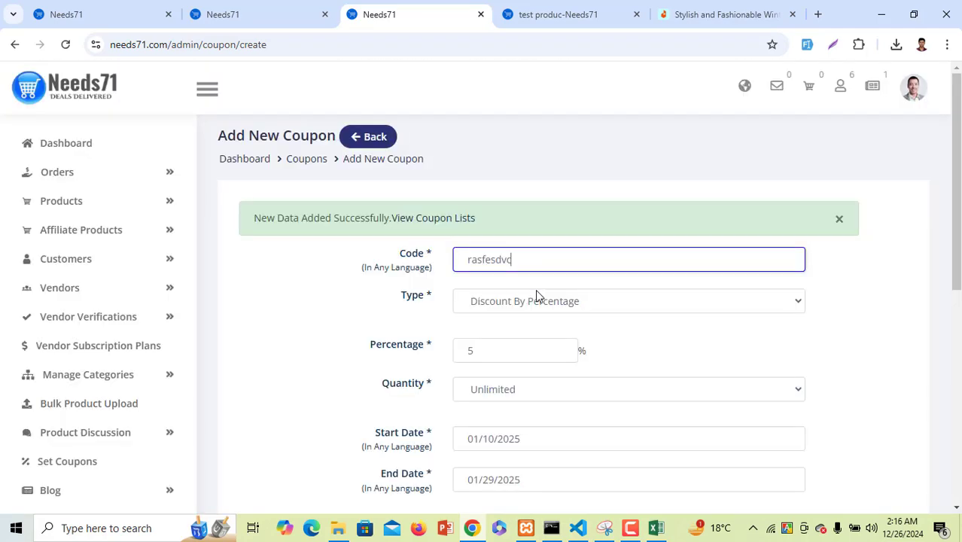
Expand Blog, browse the seven blog categories, then go to the Posts list
scroll(296, 344, "down", 2)
scroll(297, 344, "down", 3)
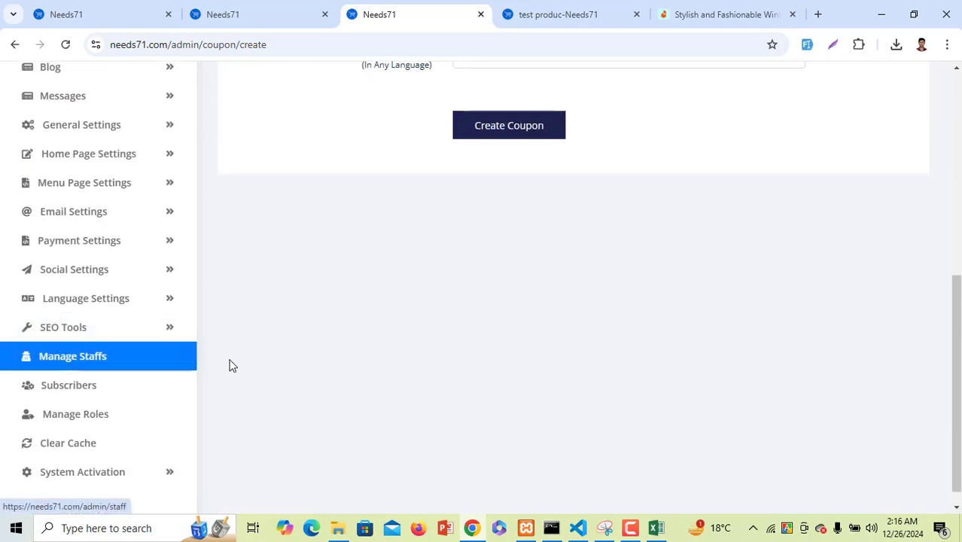
scroll(151, 364, "down", 1)
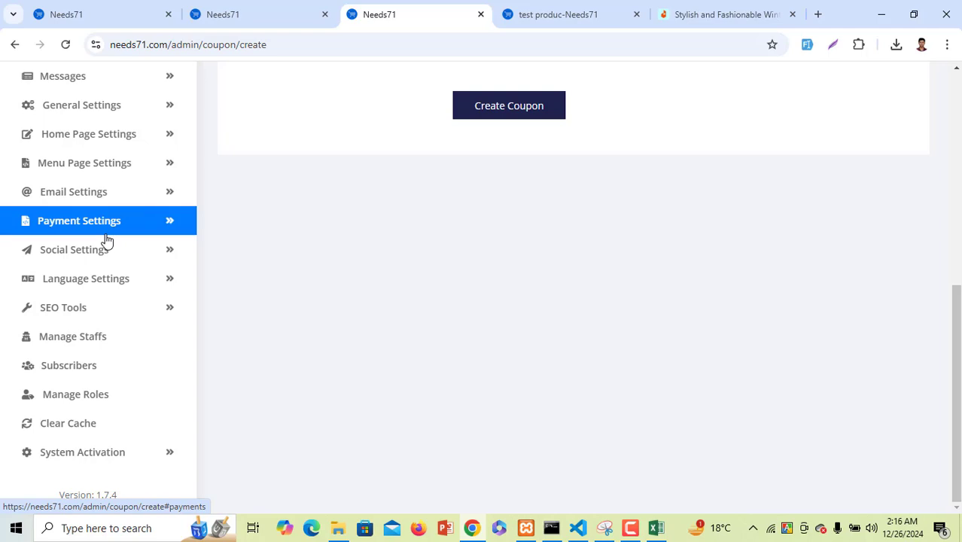
scroll(106, 239, "up", 2)
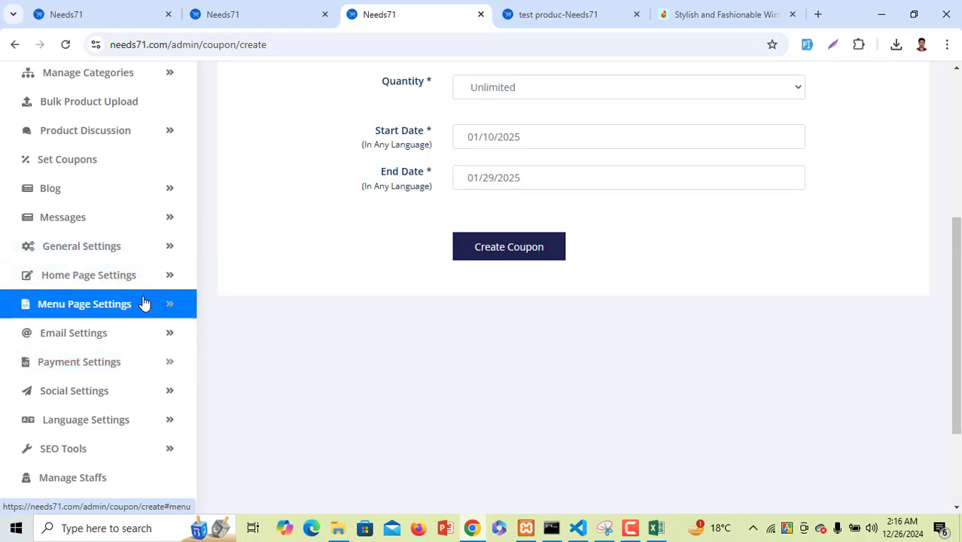
left_click(91, 190)
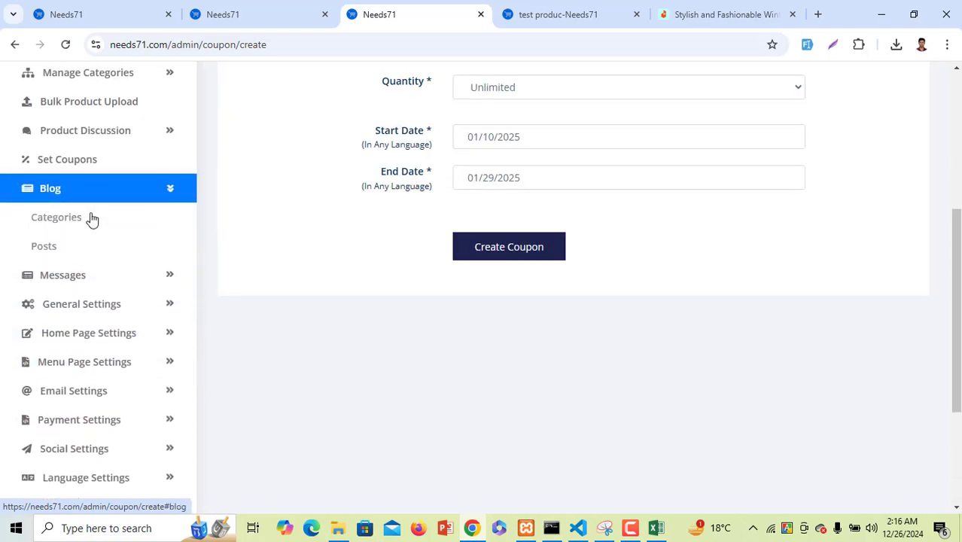
left_click(90, 218)
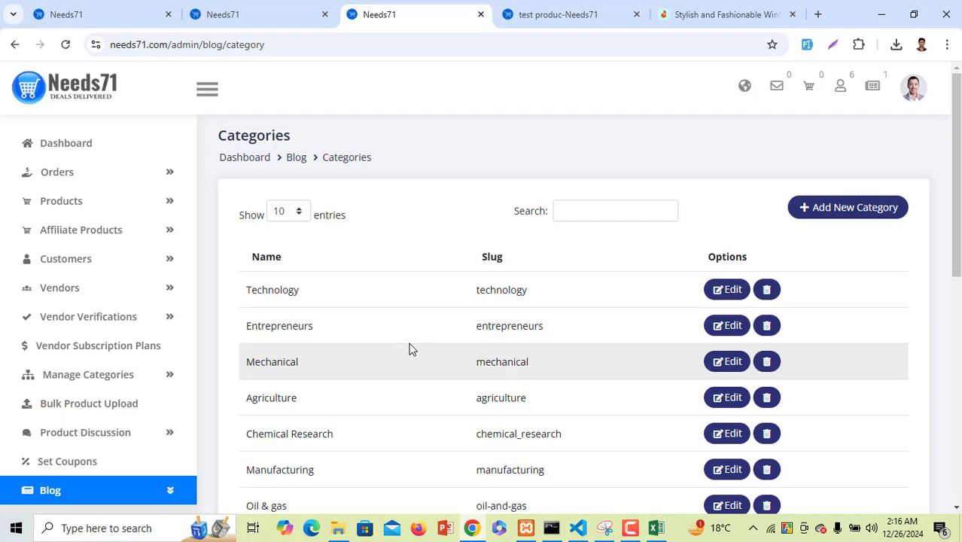
scroll(384, 350, "down", 1)
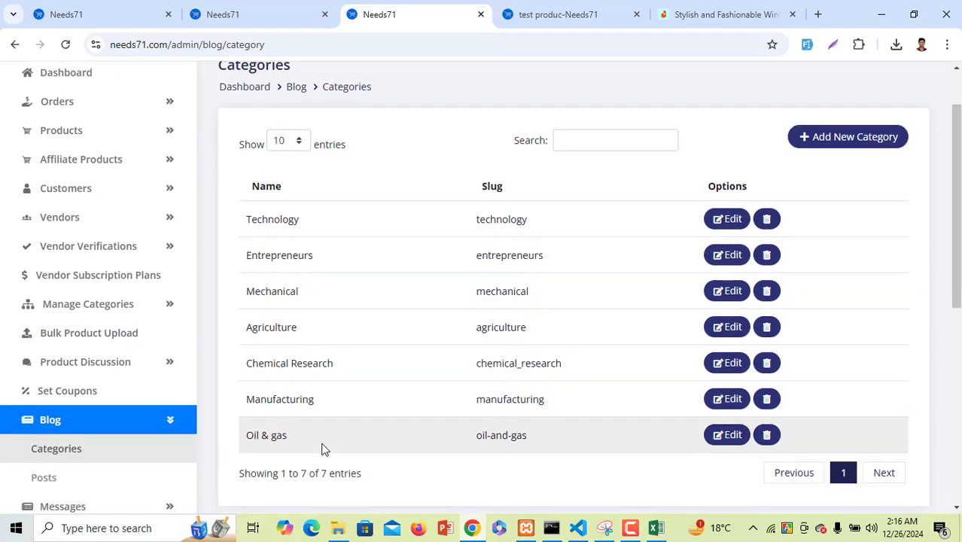
scroll(321, 449, "down", 2)
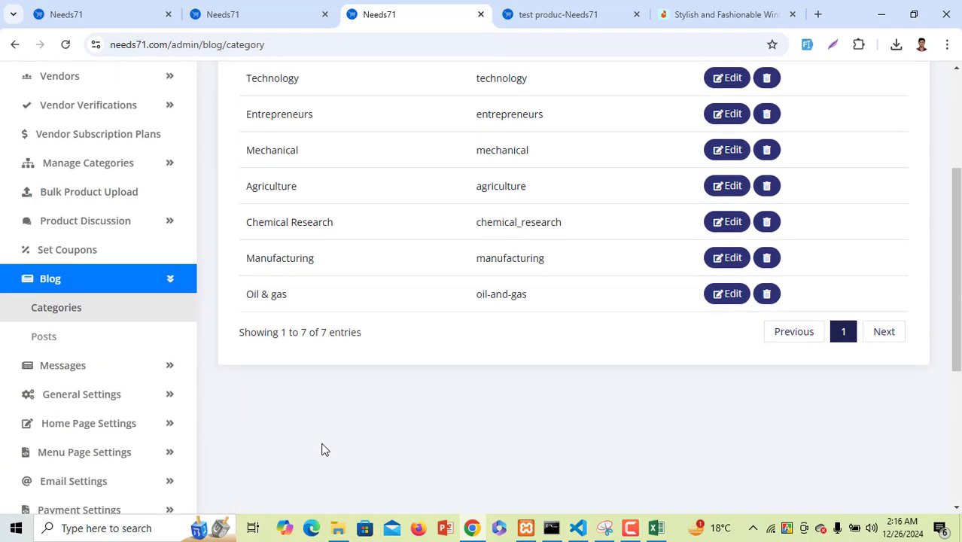
left_click(74, 338)
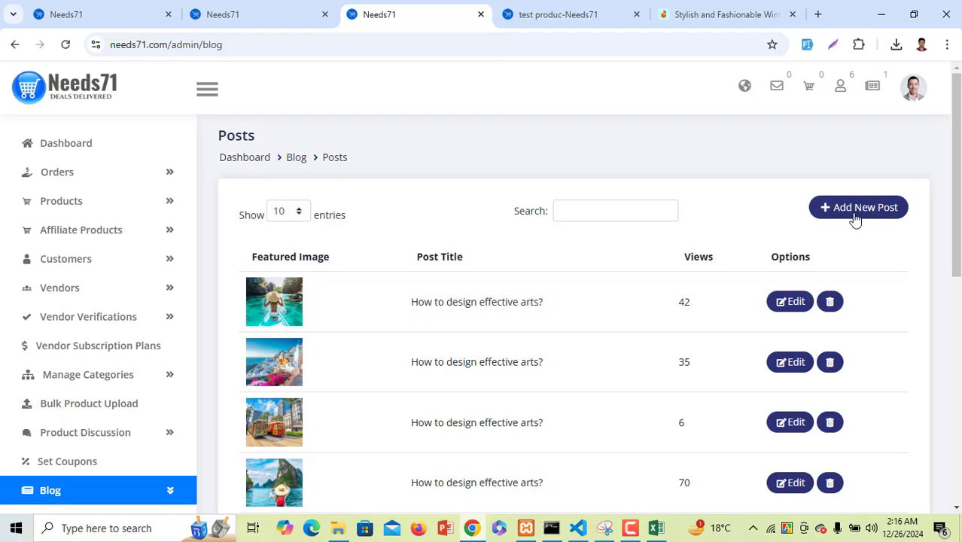
Start a new Agriculture post titled ttest with the Good Morning picture as featured image
left_click(849, 219)
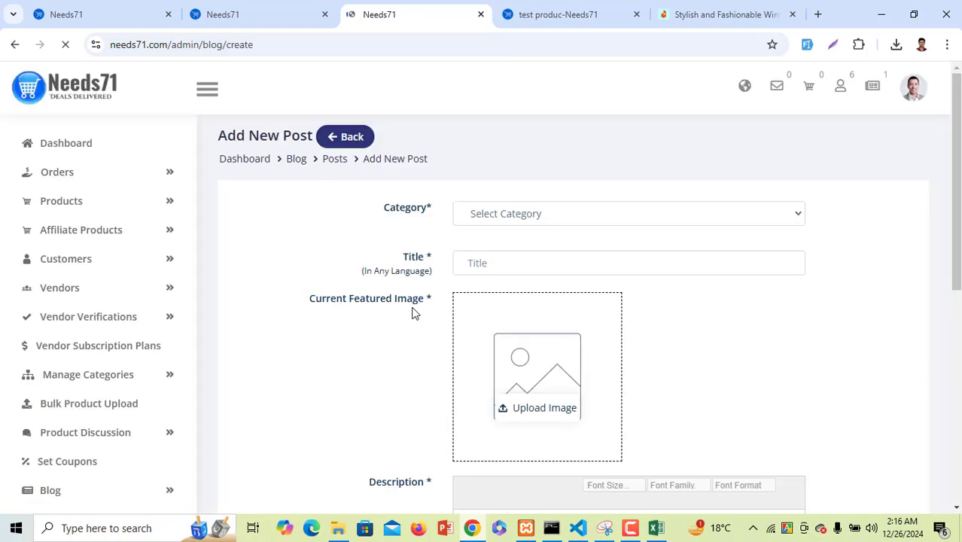
left_click(493, 214)
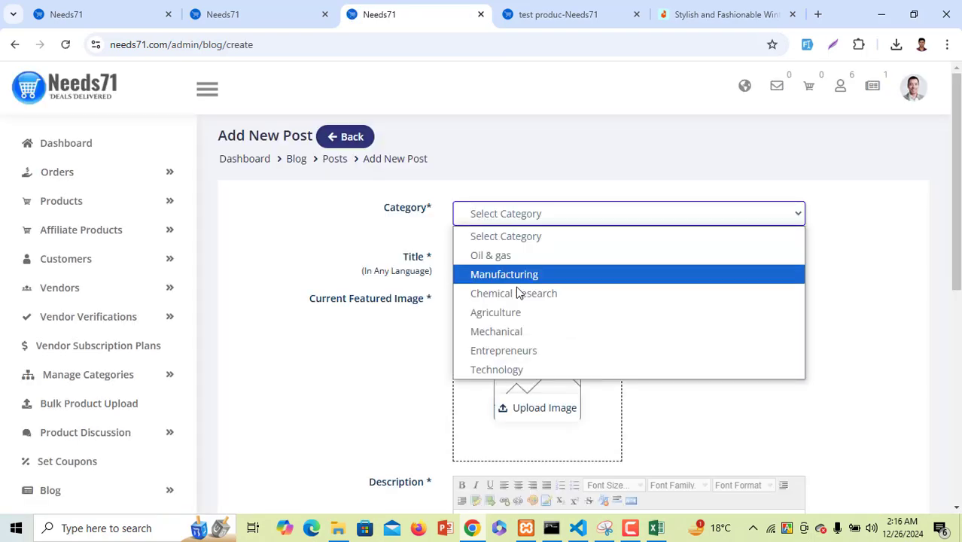
left_click(519, 316)
left_click(502, 269)
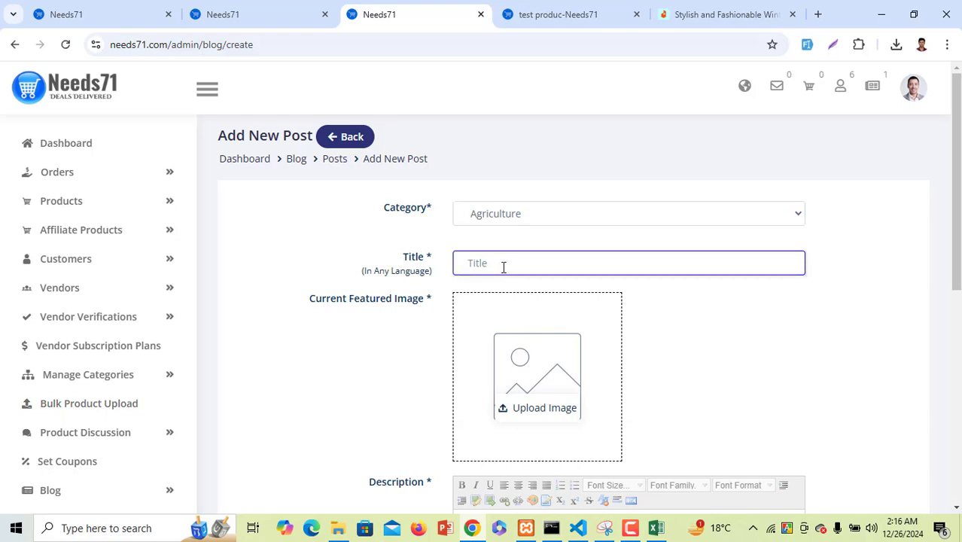
left_click(499, 332)
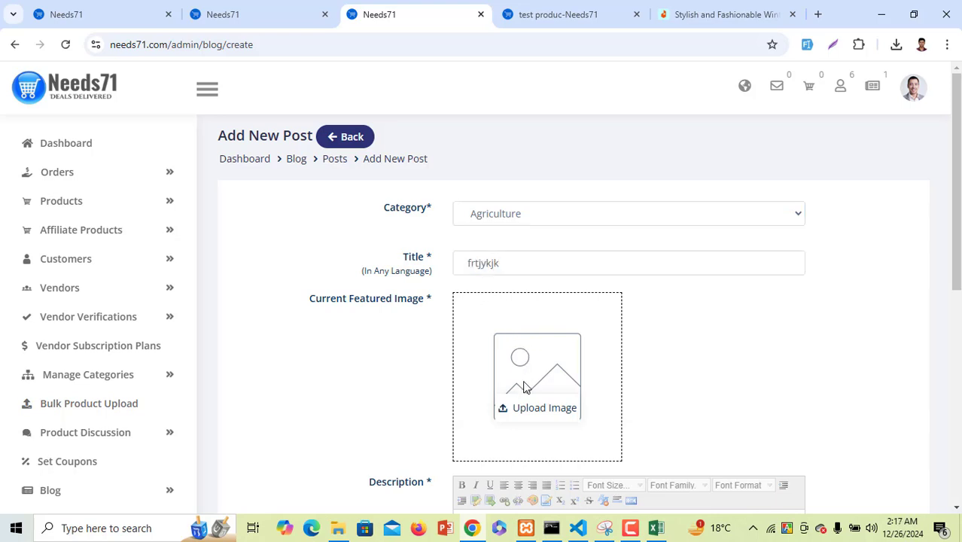
left_click(529, 409)
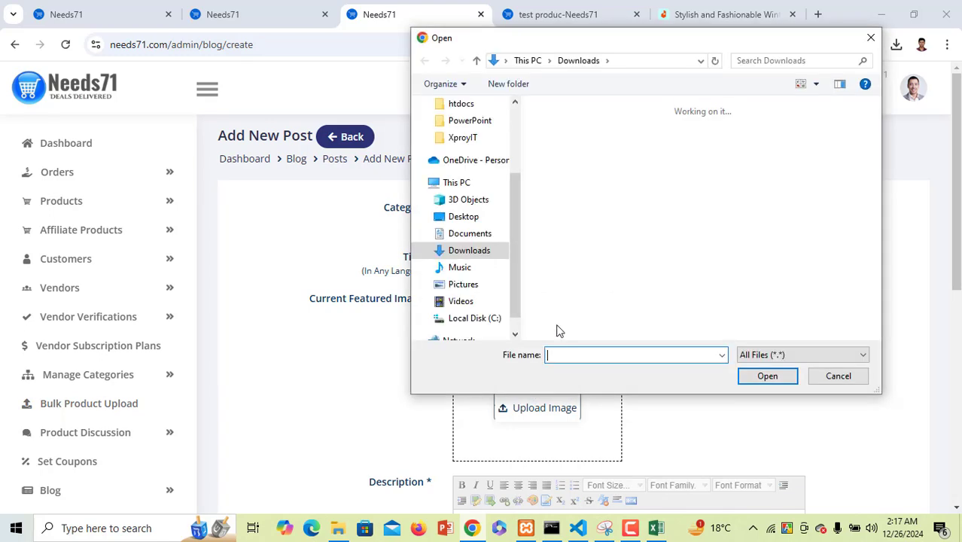
double_click(615, 218)
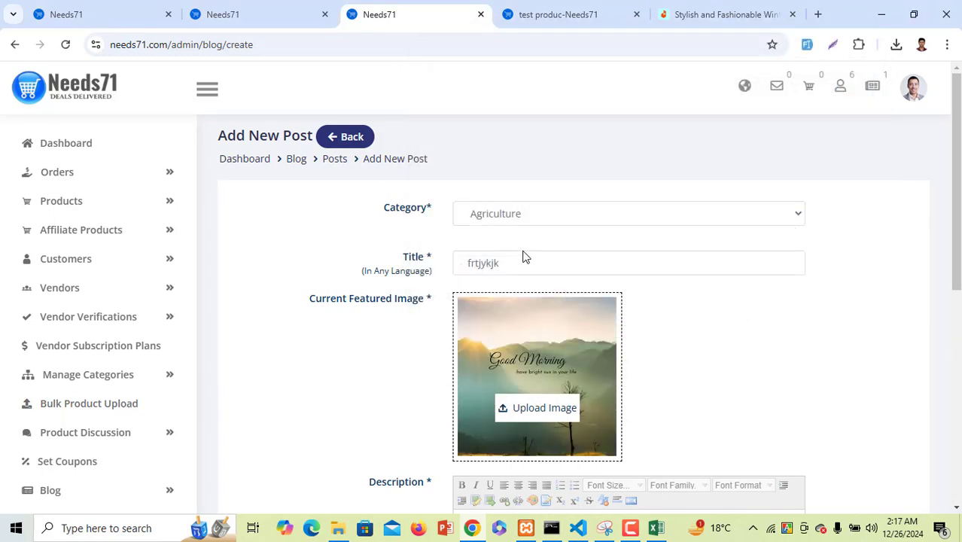
left_click(399, 263)
type("r")
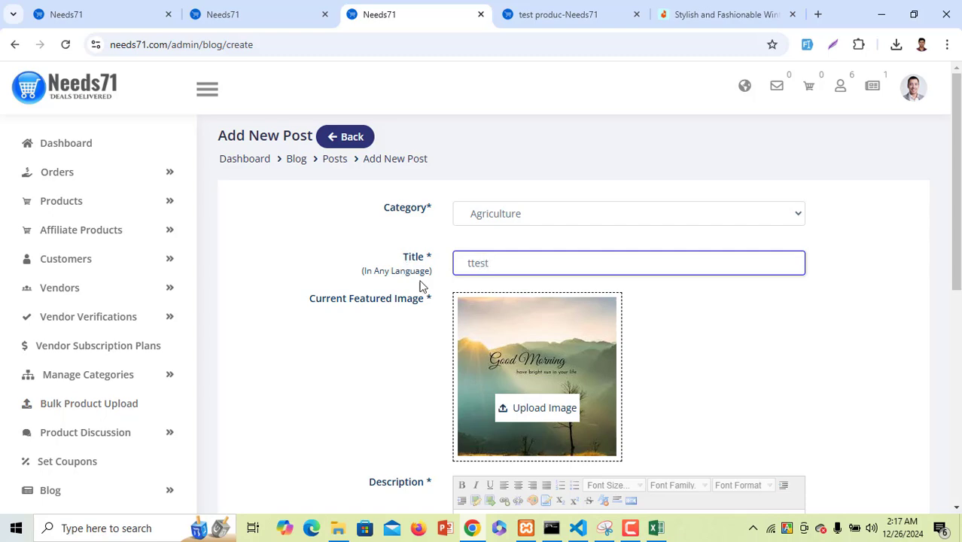
Add description dfgfgnh, source Dhaka Post and tag wertgh, then create the post
scroll(447, 322, "down", 3)
left_click(564, 337)
type("dfgfgnh")
scroll(545, 368, "down", 3)
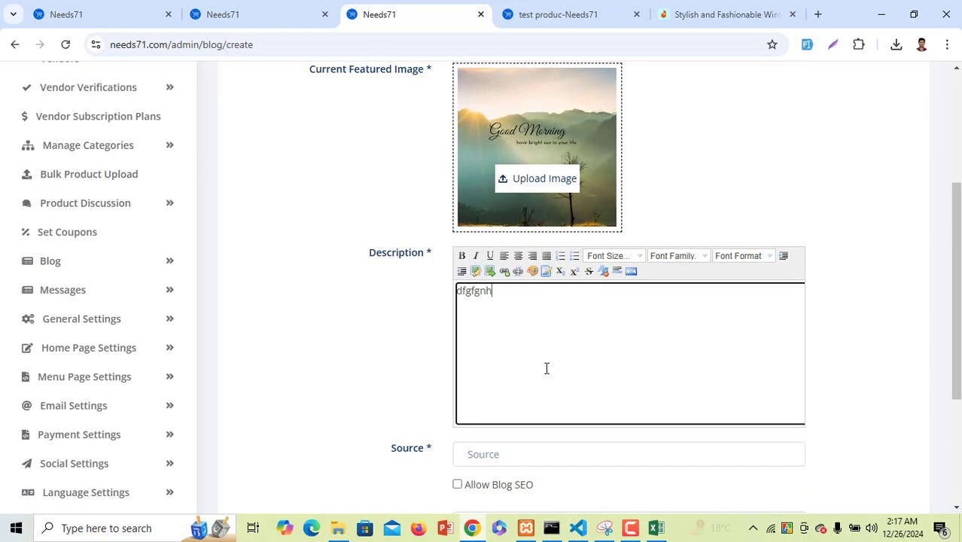
left_click(574, 248)
left_click(554, 275)
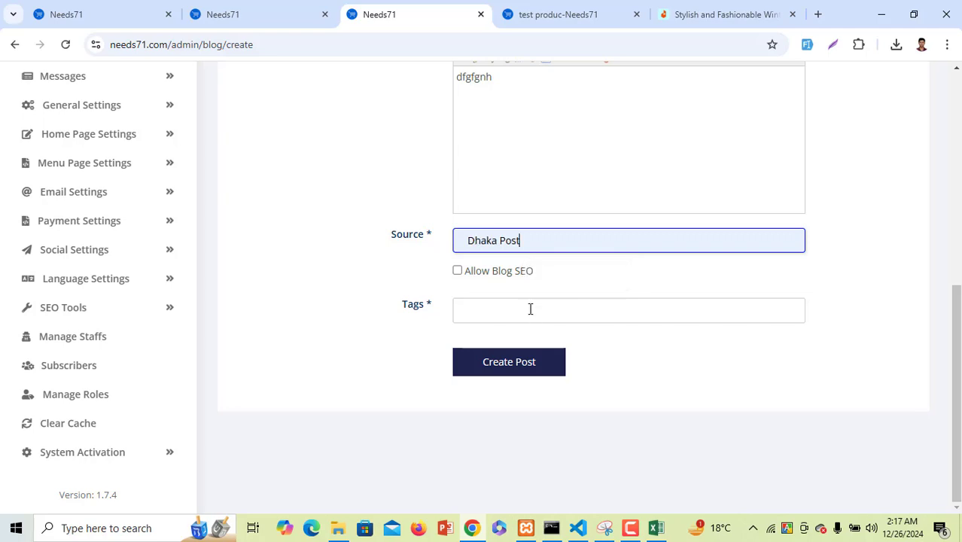
left_click(496, 320)
type("wertgh")
left_click(501, 360)
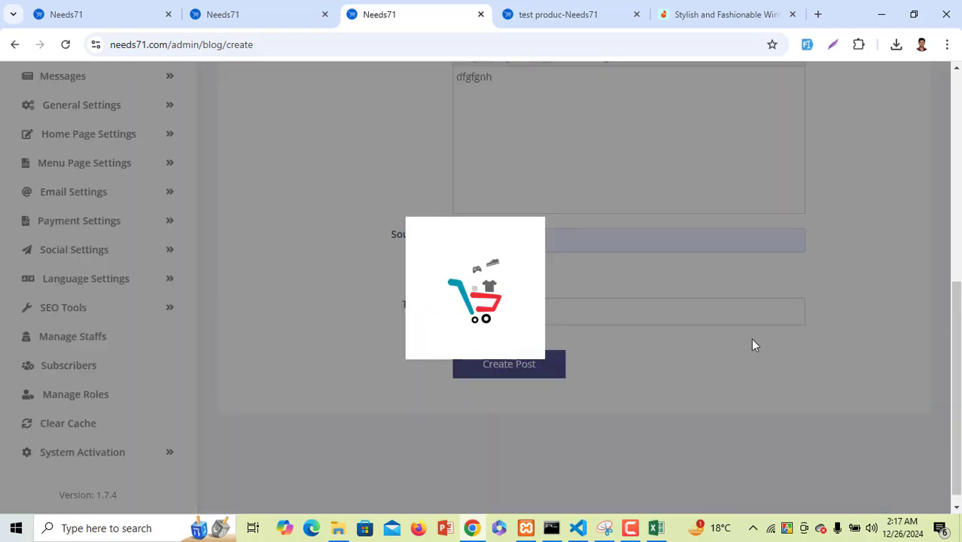
Expand the Messages section in the admin sidebar
scroll(335, 346, "down", 5)
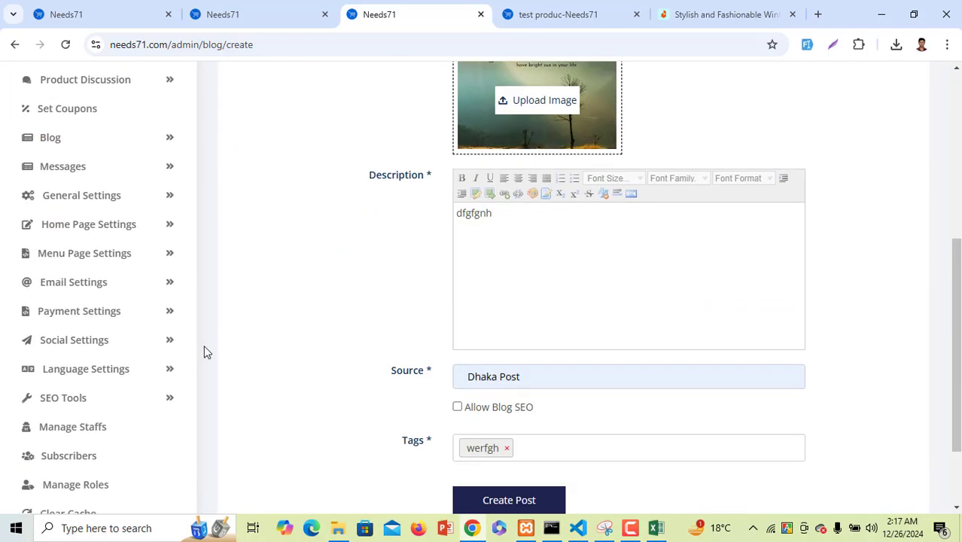
scroll(203, 351, "down", 2)
scroll(94, 287, "up", 3)
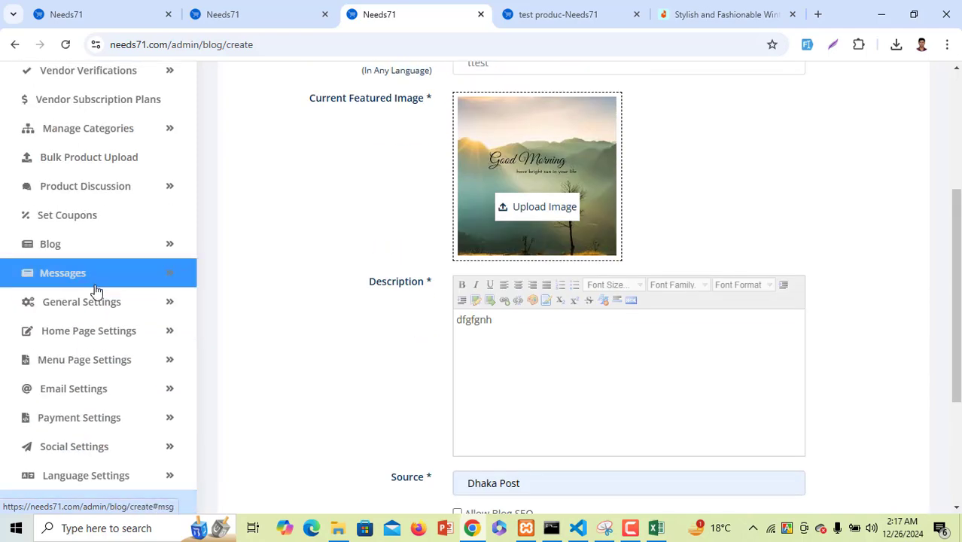
left_click(104, 283)
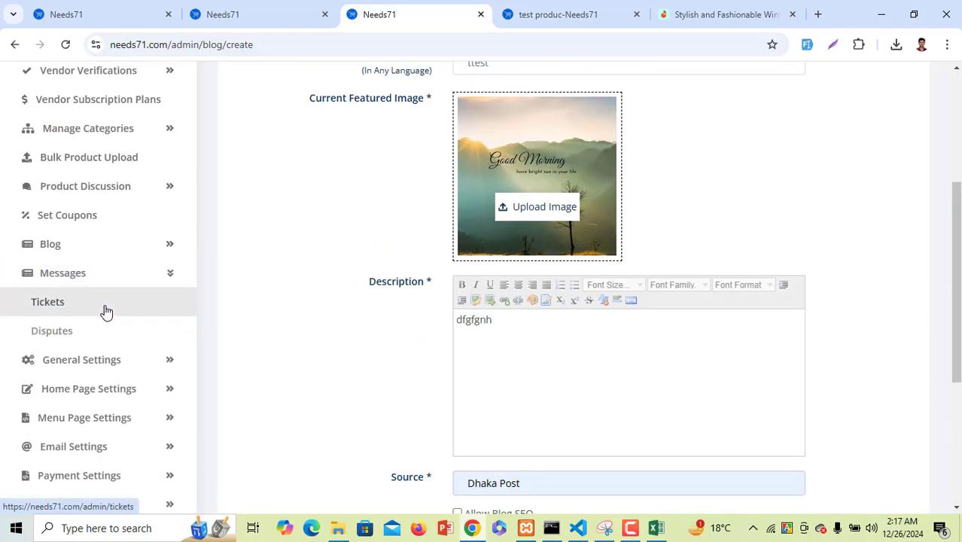
View the tickets list with the Order Confirmation ticket; close a new message unsent
left_click(105, 311)
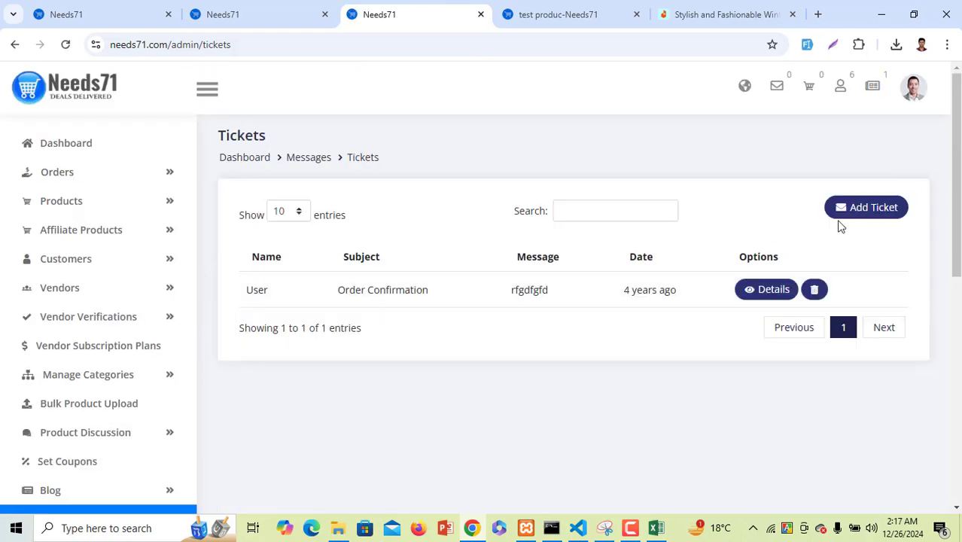
left_click(858, 218)
left_click(649, 328)
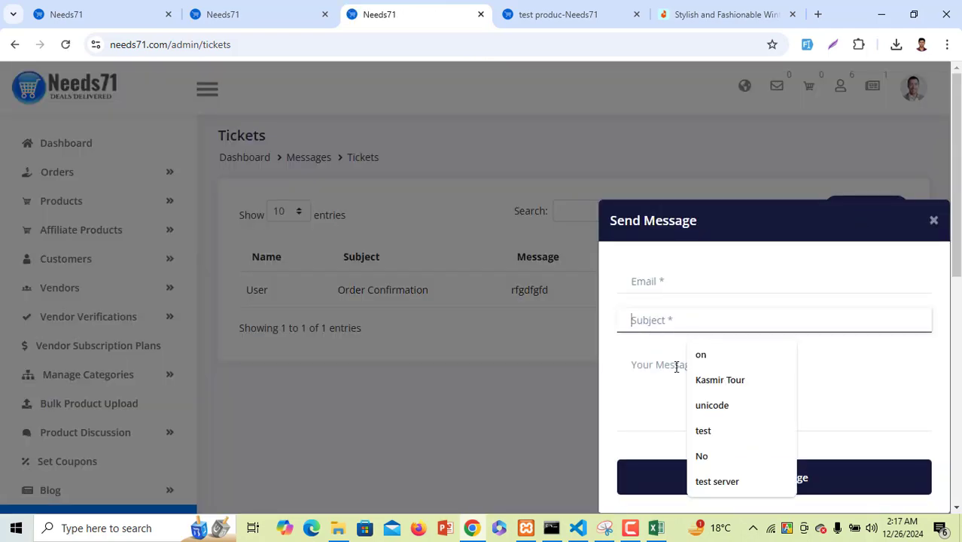
left_click(700, 350)
left_click(932, 222)
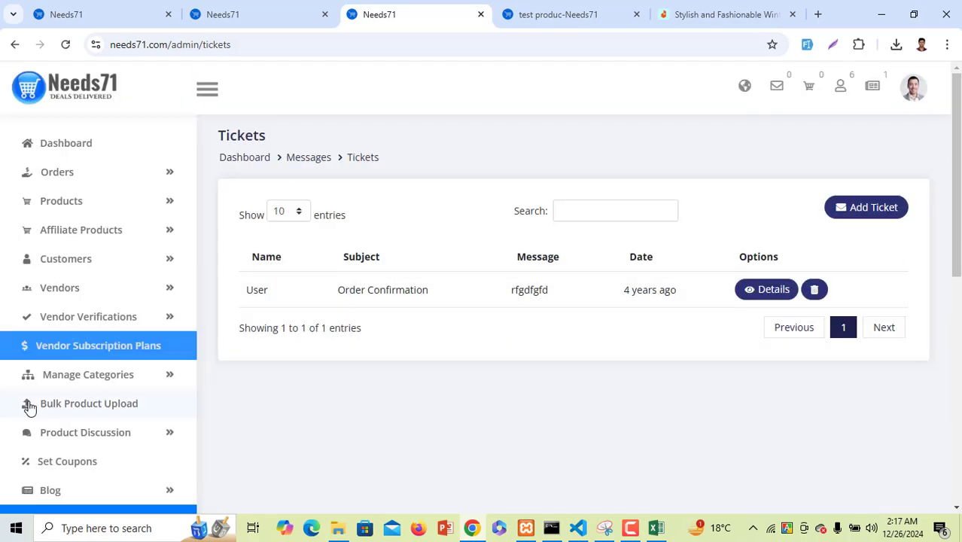
Expand the General Settings pages in the admin menu
scroll(30, 402, "down", 4)
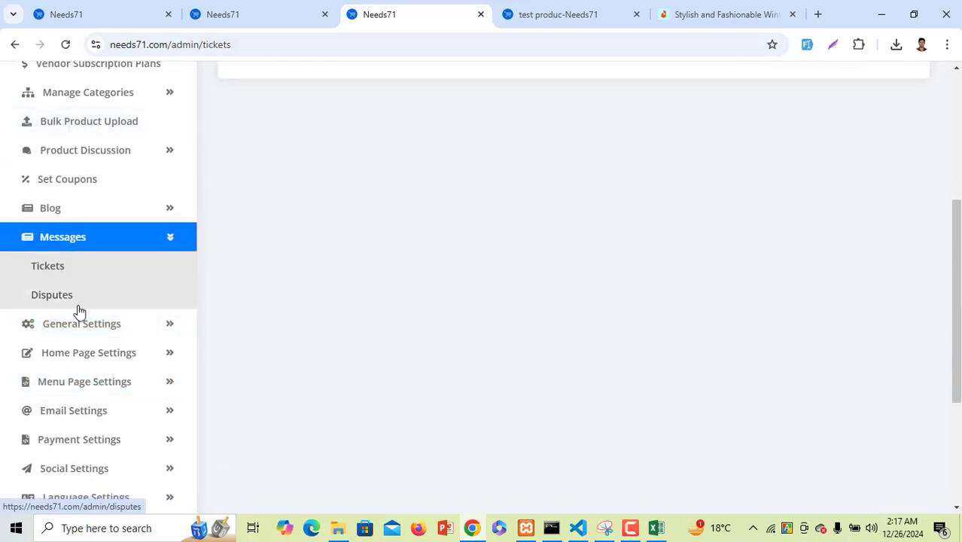
left_click(84, 331)
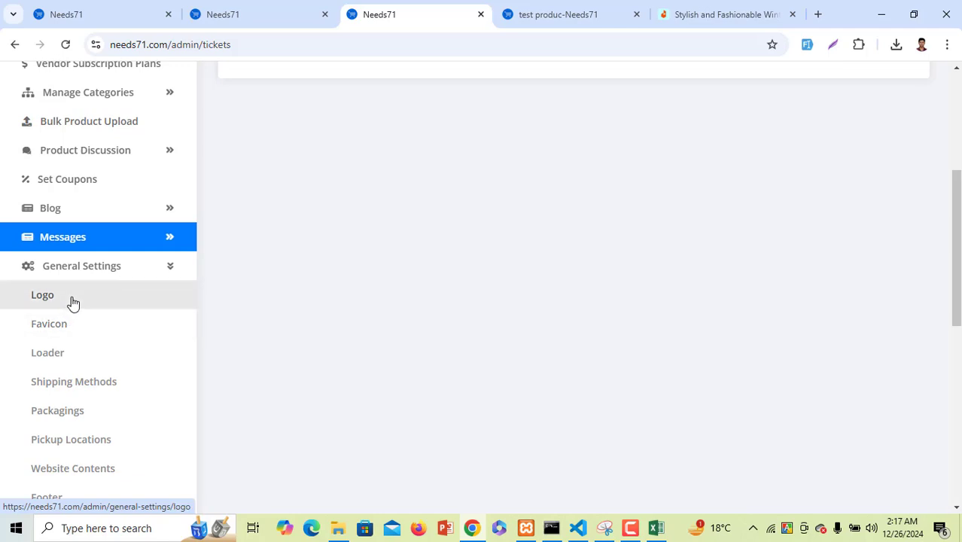
scroll(73, 302, "down", 2)
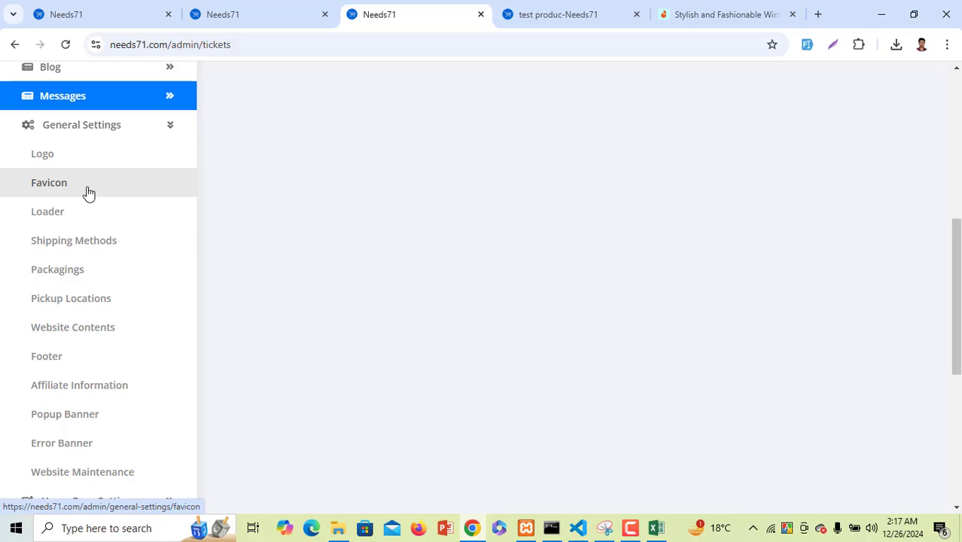
Review the Website Loader settings under General Settings
left_click(70, 222)
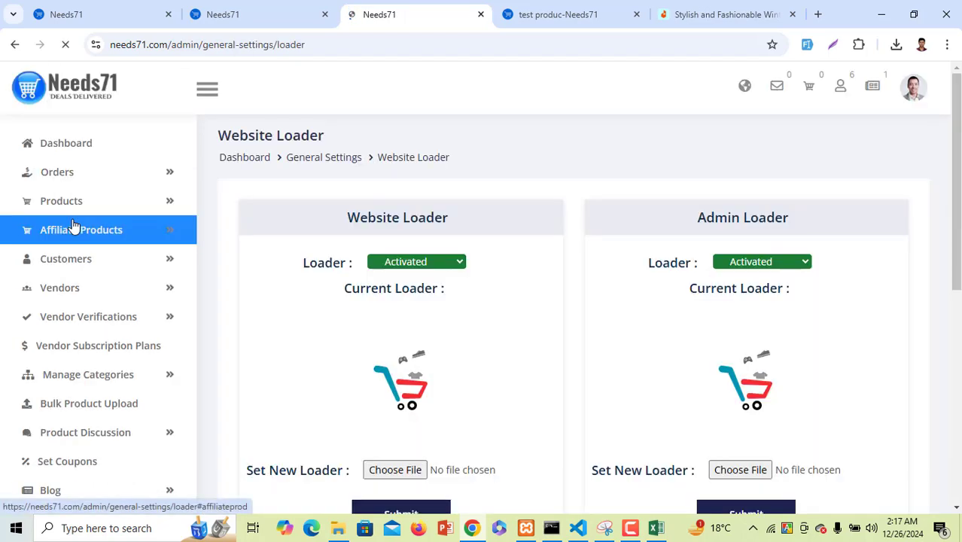
scroll(365, 286, "down", 1)
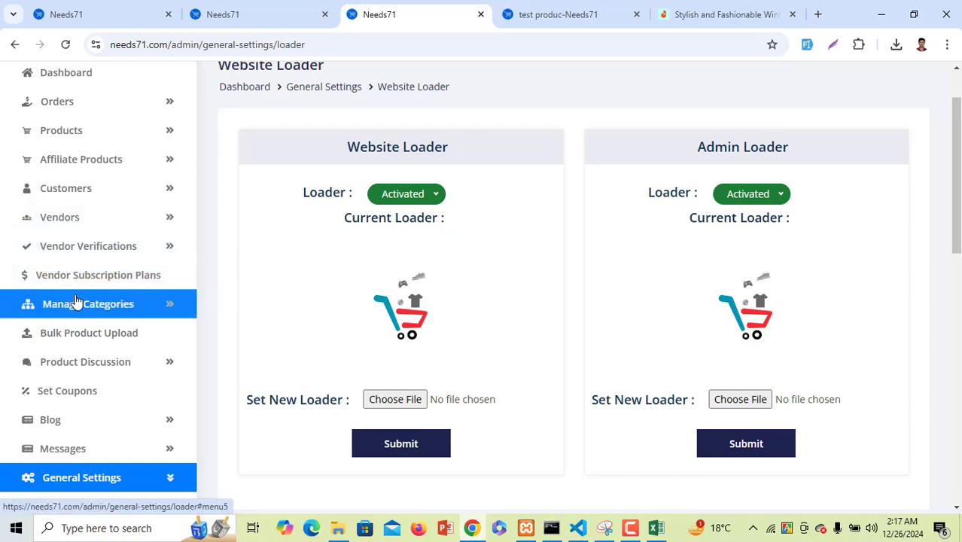
scroll(79, 309, "down", 4)
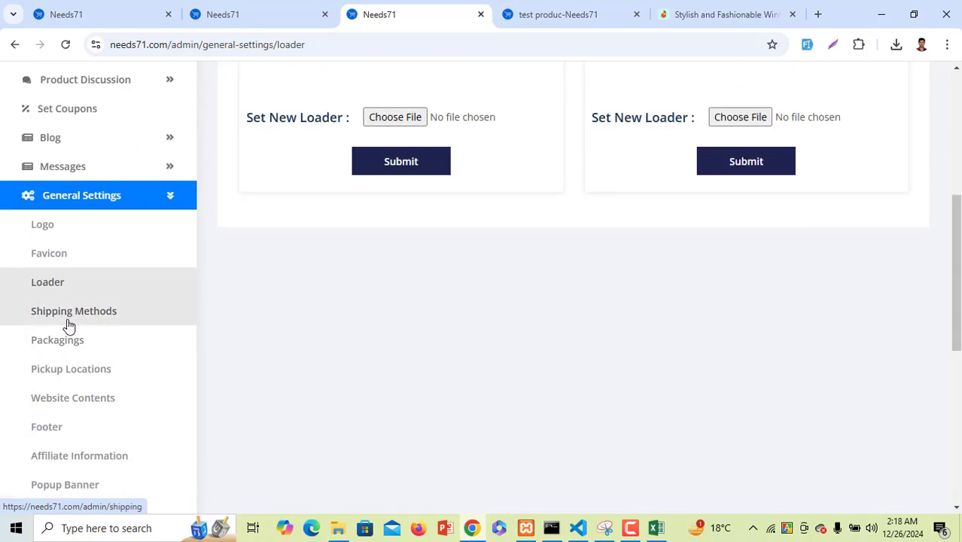
View the Shipping Methods list: Free Shipping at $0 and Express Shipping at $10
left_click(68, 323)
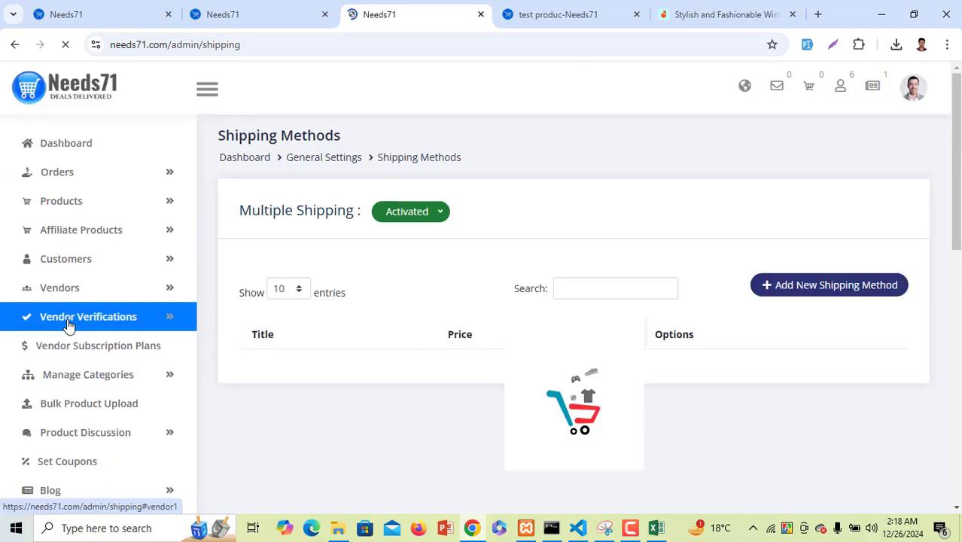
scroll(75, 353, "down", 3)
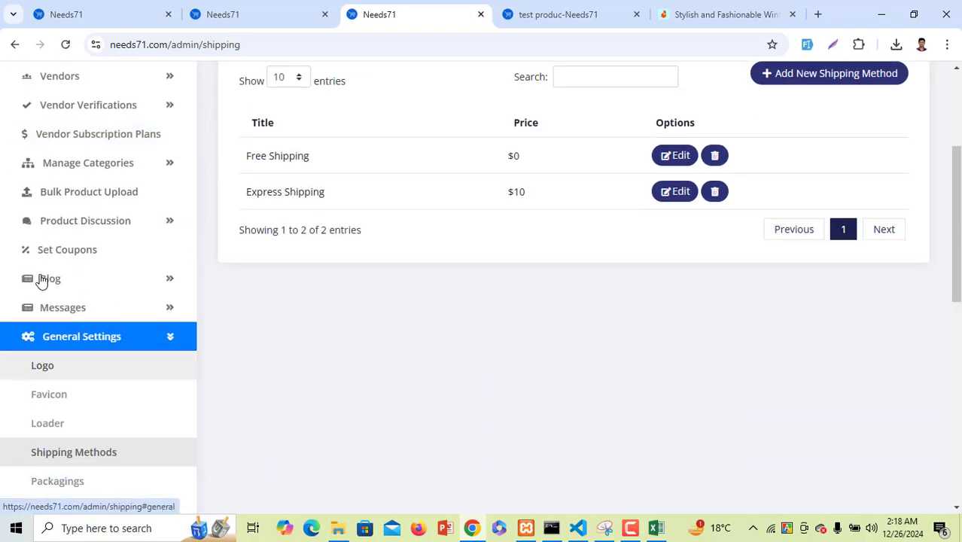
scroll(72, 386, "down", 2)
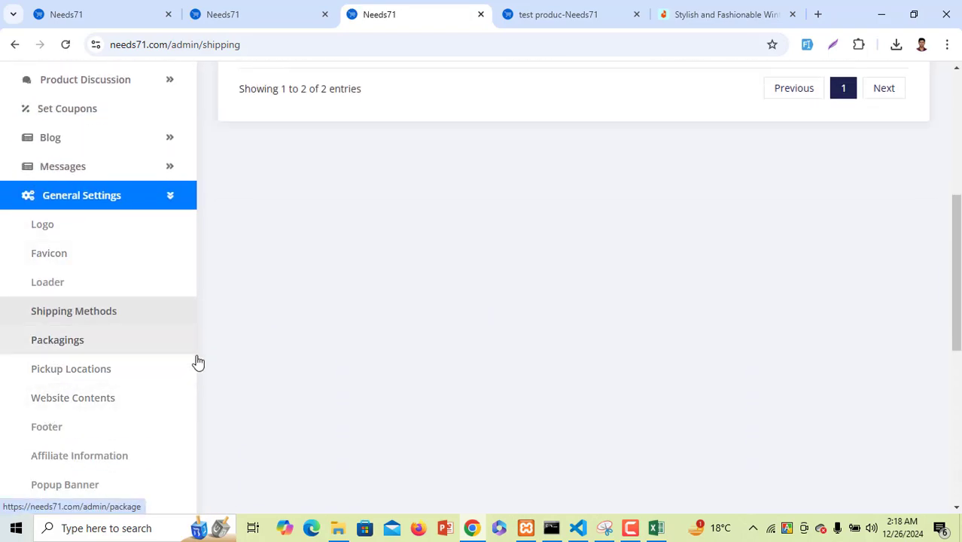
Review the Gift Packaging options table, then the pickup locations page
left_click(76, 346)
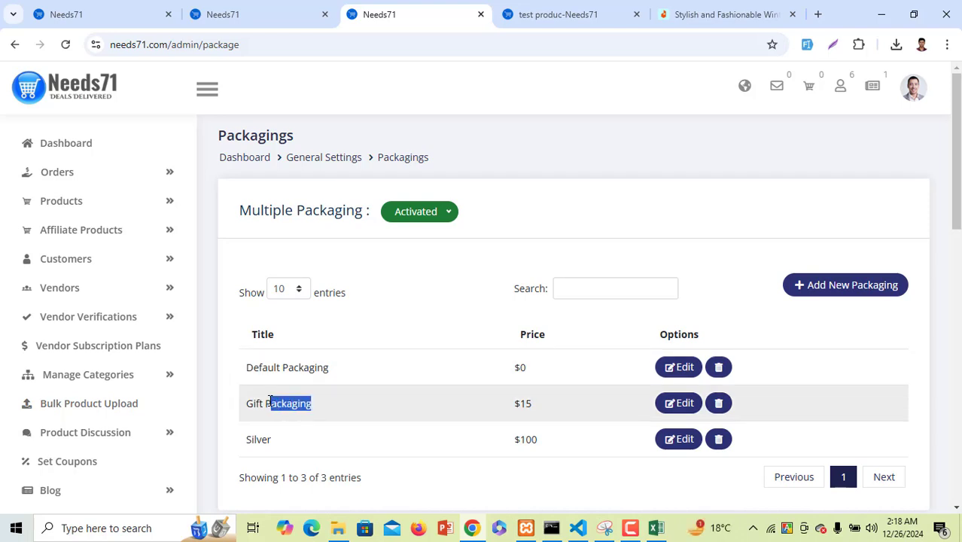
left_click_drag(271, 401, 246, 403)
left_click_drag(304, 367, 236, 439)
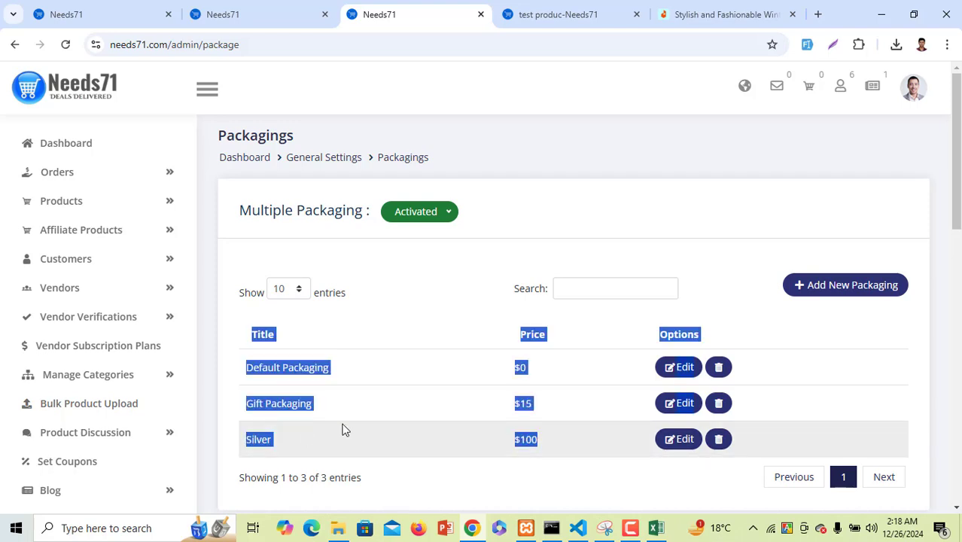
scroll(293, 429, "down", 5)
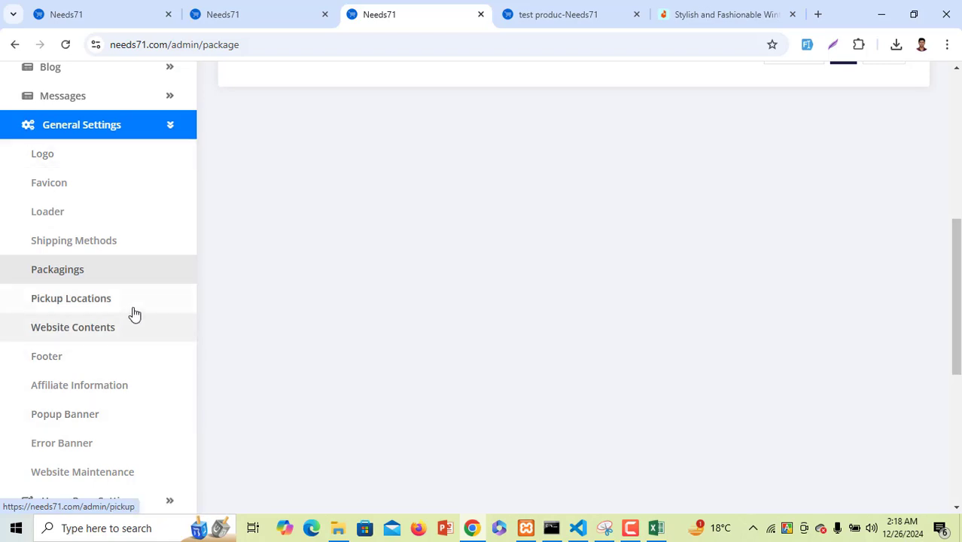
left_click(136, 301)
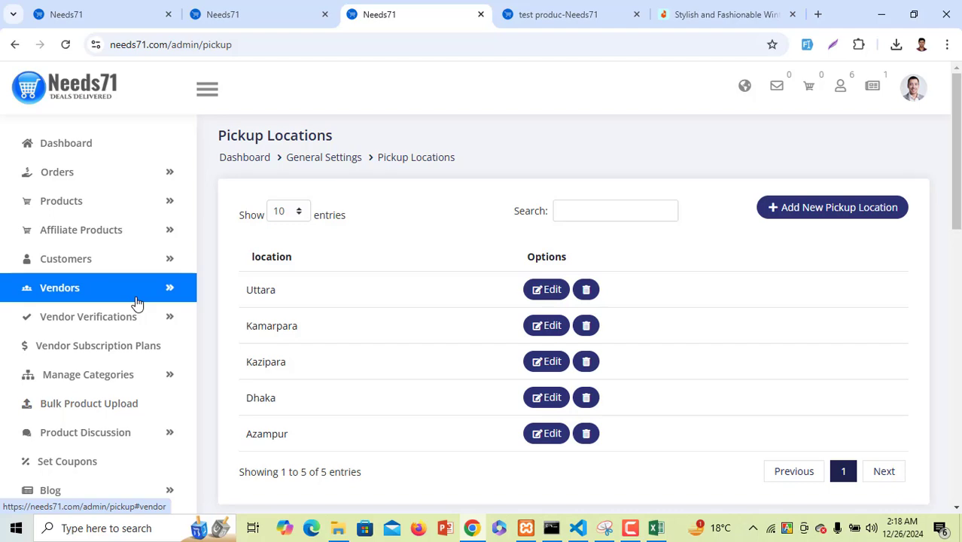
scroll(137, 302, "down", 7)
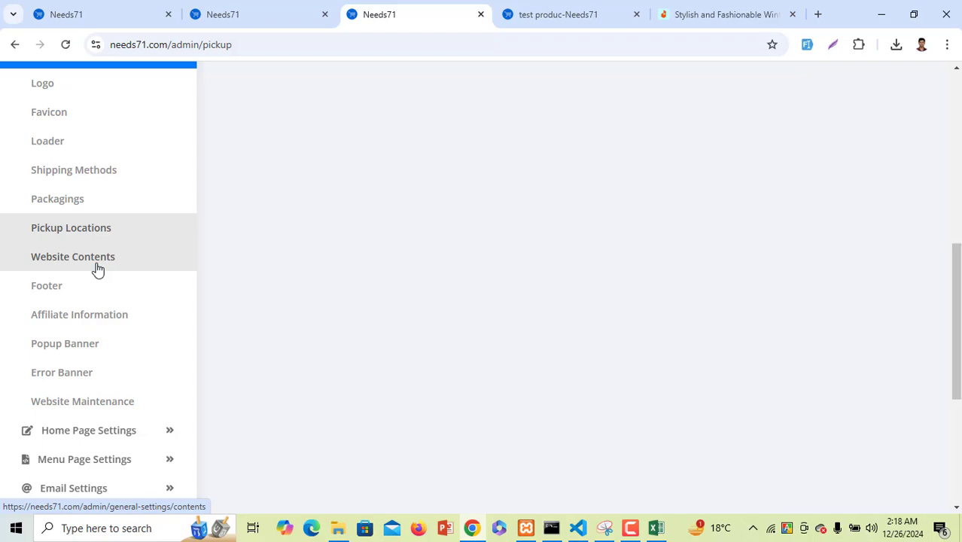
Look over the Website Contents settings: title Needs71, theme colour #0f78f2, Capcha activated
left_click(98, 269)
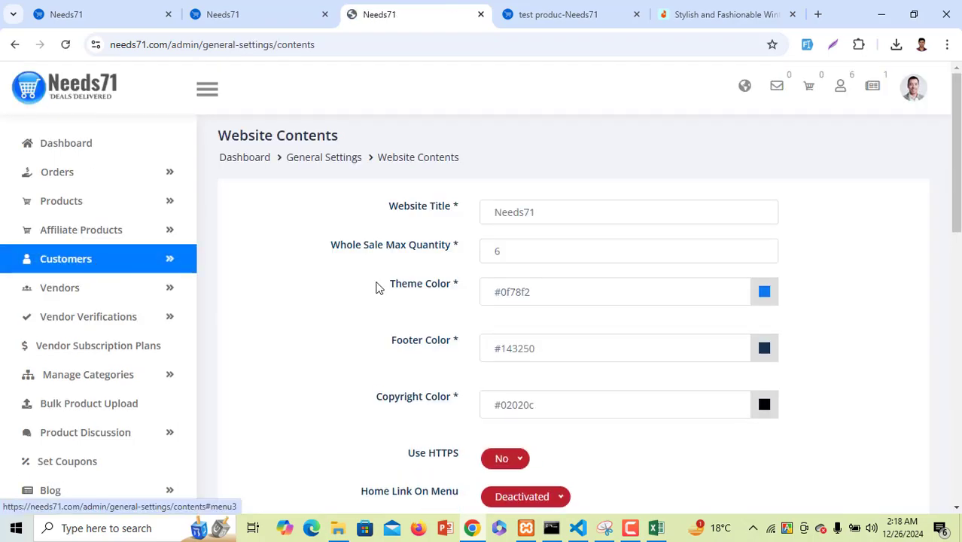
scroll(526, 331, "down", 9)
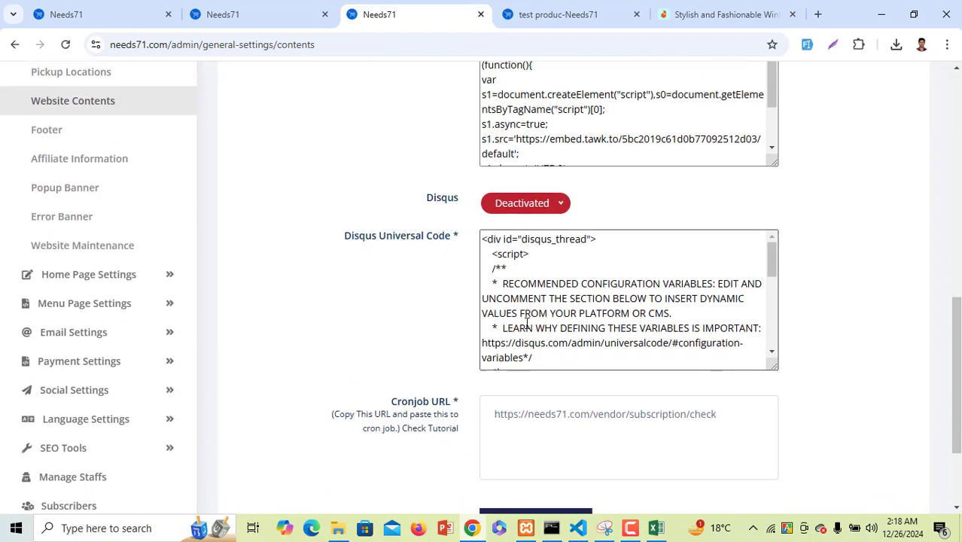
scroll(526, 324, "down", 2)
scroll(451, 329, "up", 11)
scroll(236, 332, "down", 3)
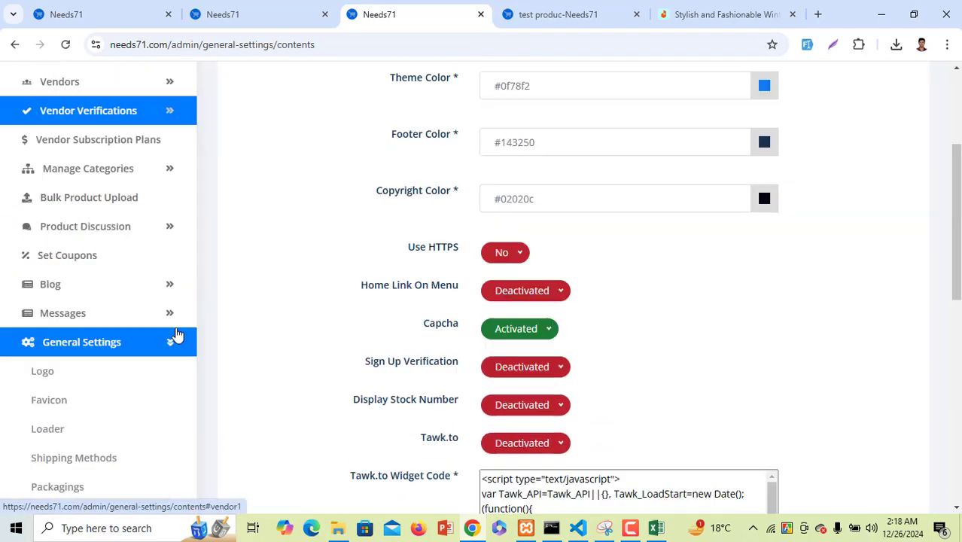
scroll(175, 335, "down", 2)
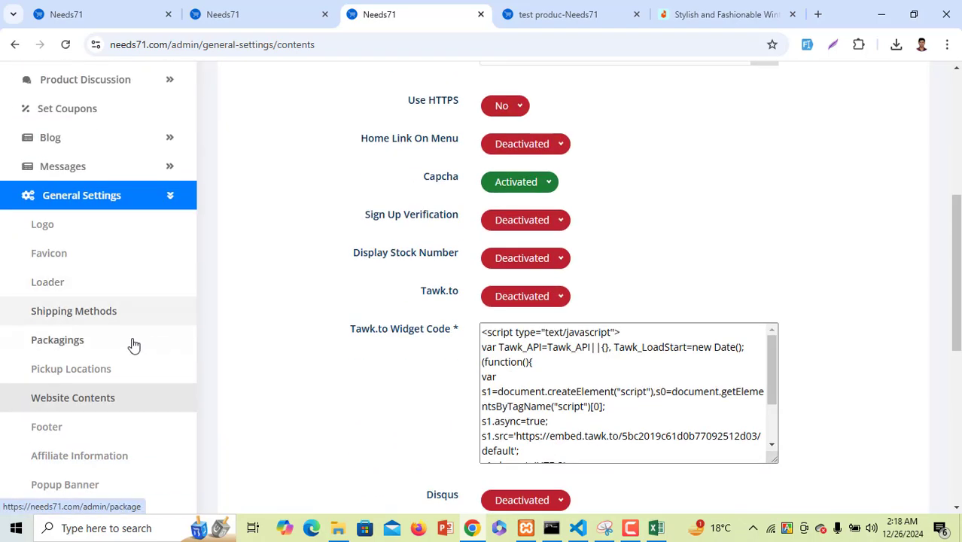
scroll(124, 401, "down", 2)
Scroll through the website Footer settings
left_click(104, 296)
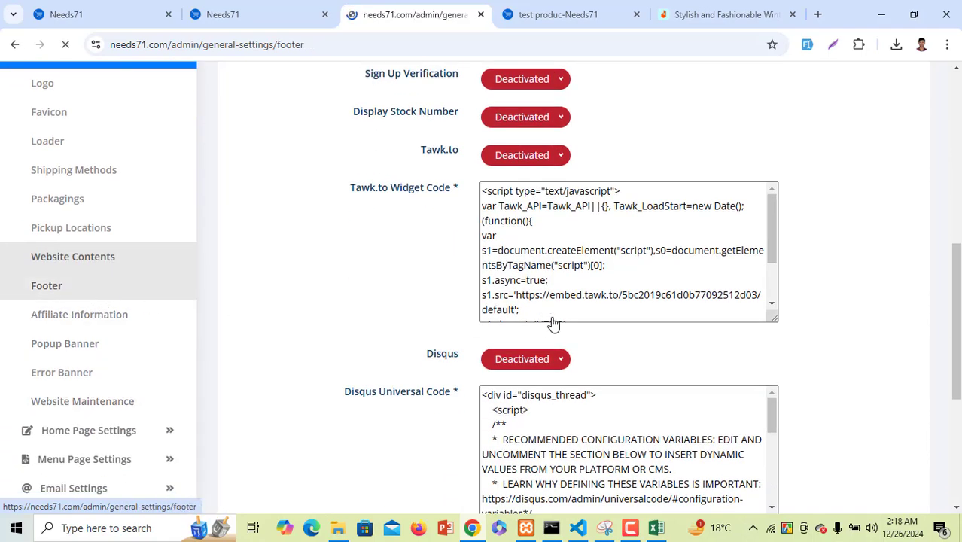
scroll(579, 322, "down", 5)
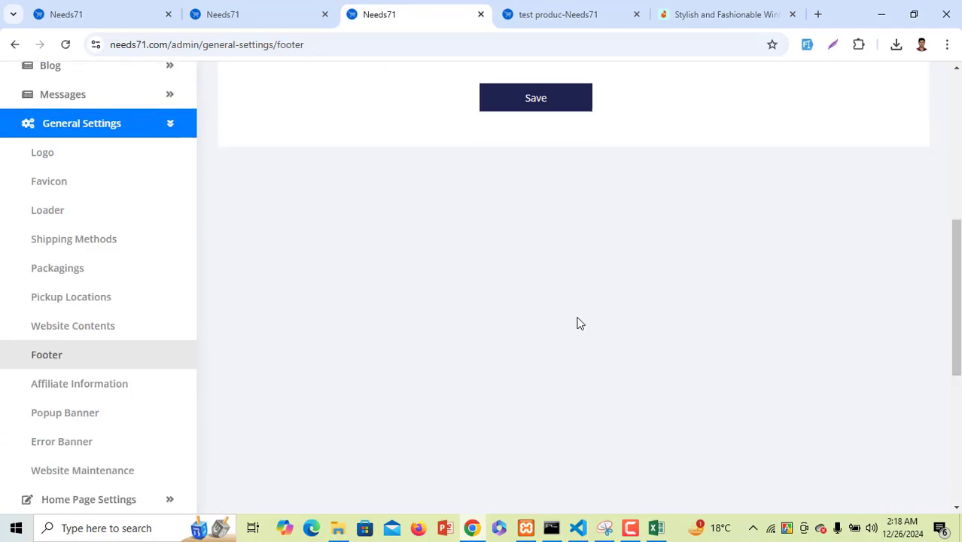
scroll(578, 322, "up", 5)
scroll(578, 323, "down", 4)
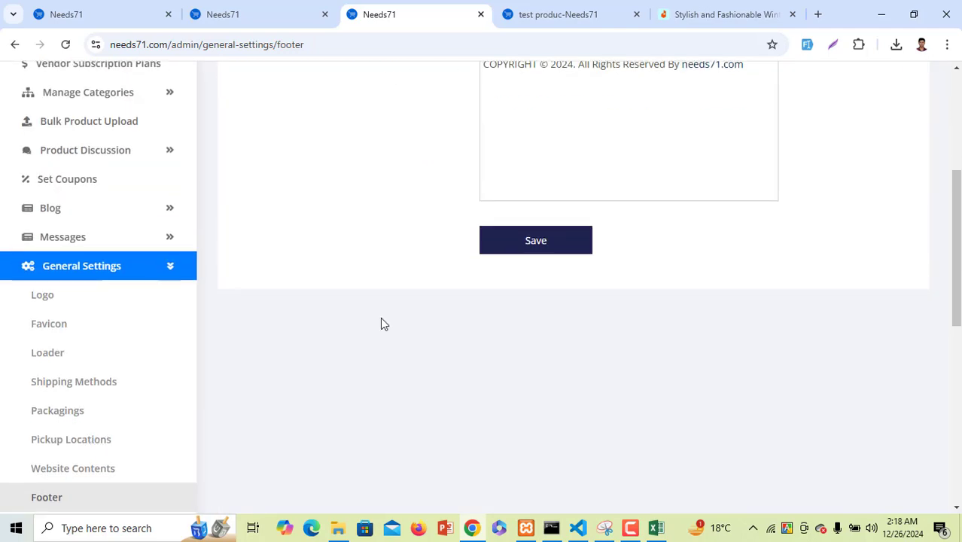
scroll(86, 376, "down", 3)
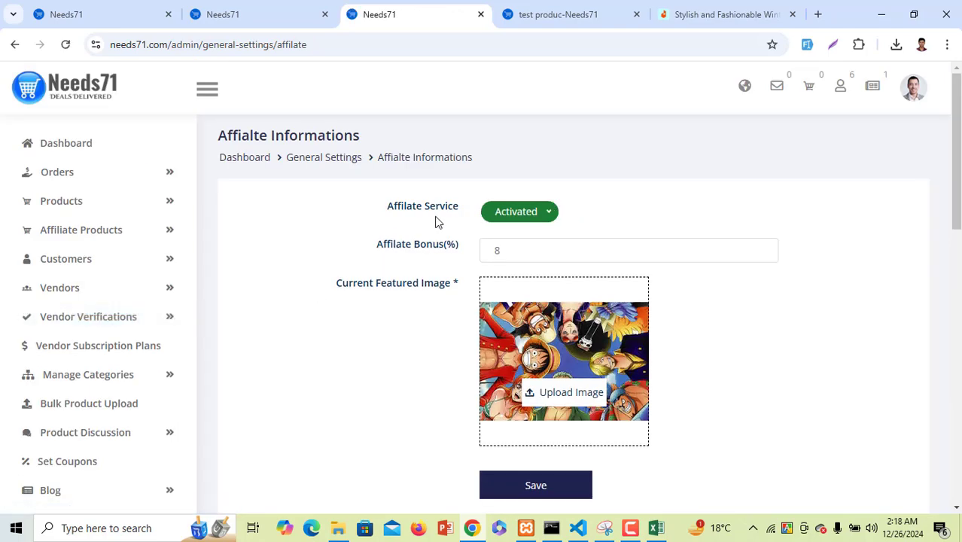
Highlight the Affilate Bonus(%) label in the affiliate information settings
left_click_drag(376, 244, 456, 241)
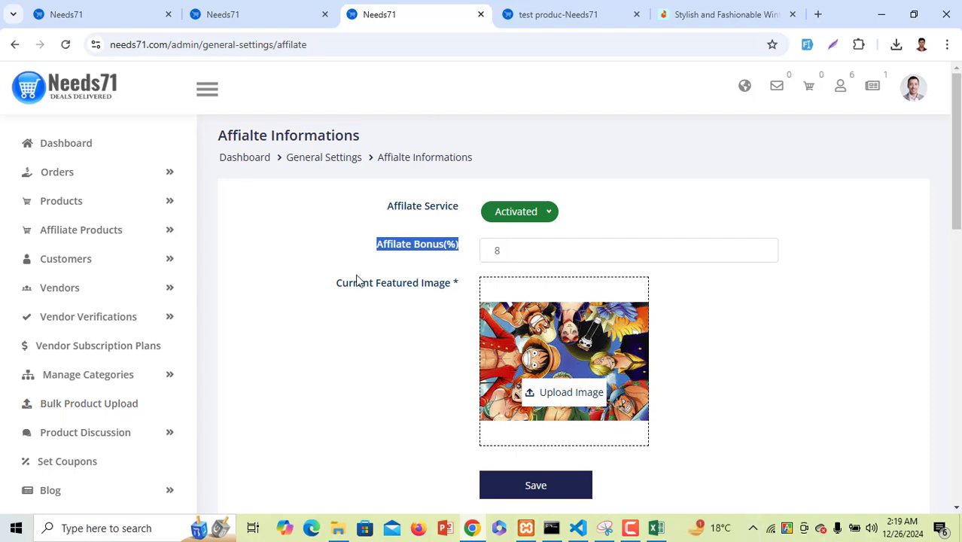
scroll(358, 280, "down", 4)
scroll(91, 396, "down", 4)
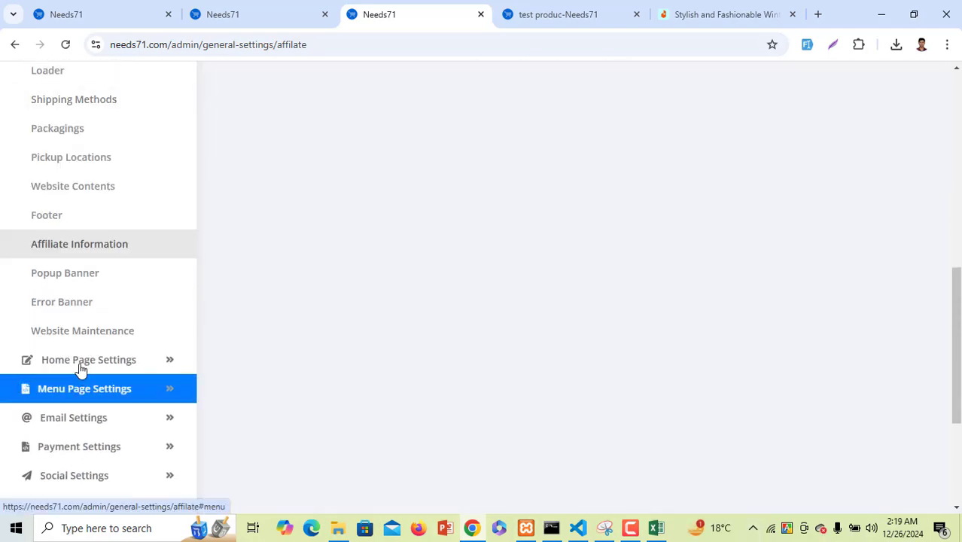
Review the Popup Banner and Error Banner settings with the current banner image
left_click(87, 283)
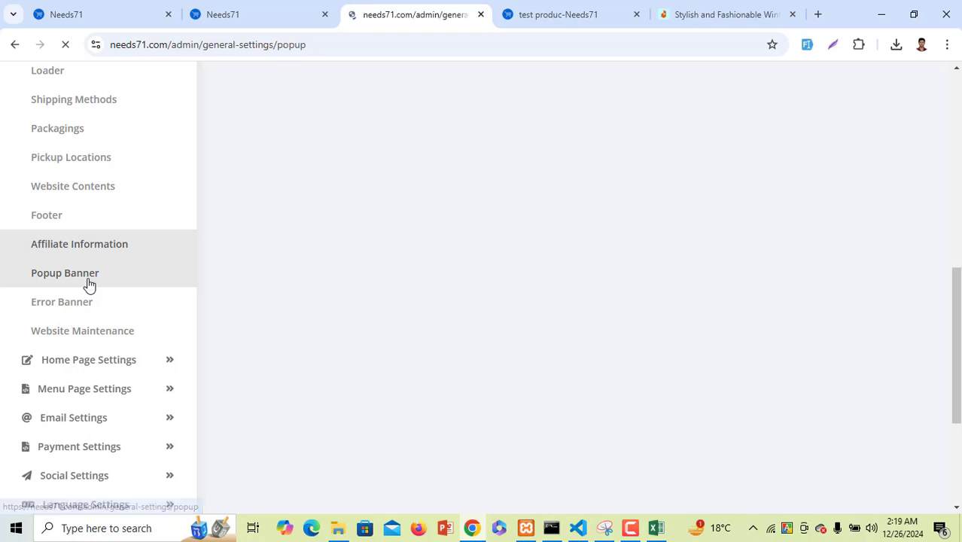
scroll(530, 344, "down", 5)
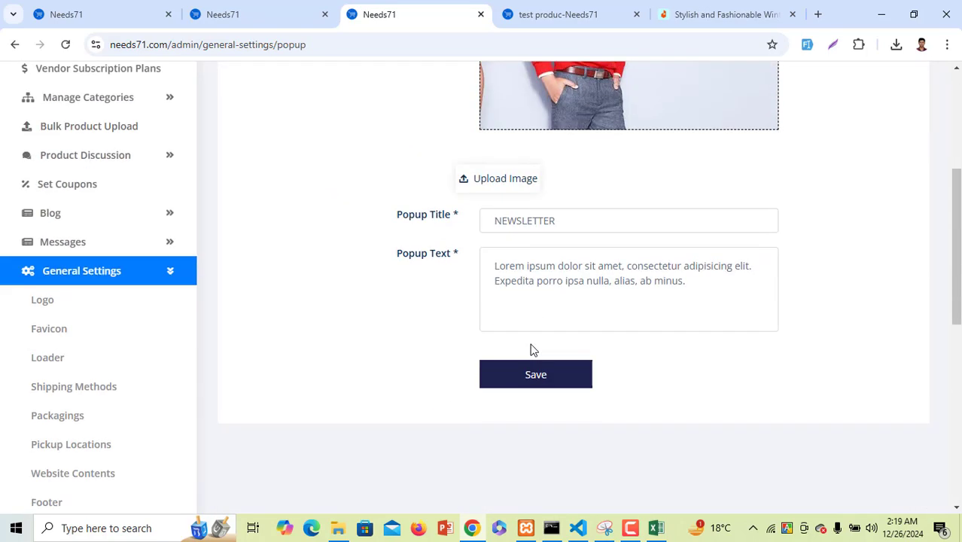
scroll(186, 400, "up", 2)
scroll(187, 401, "down", 6)
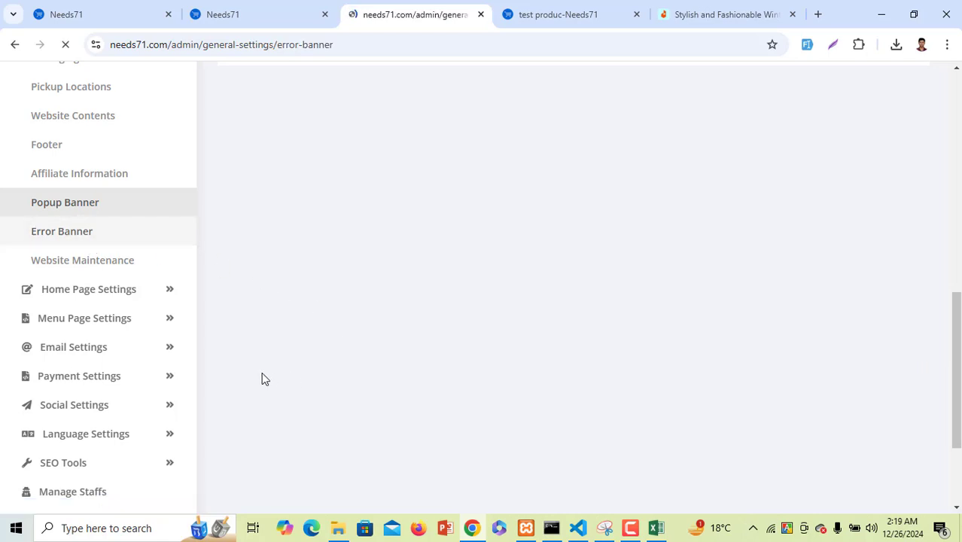
scroll(262, 379, "down", 7)
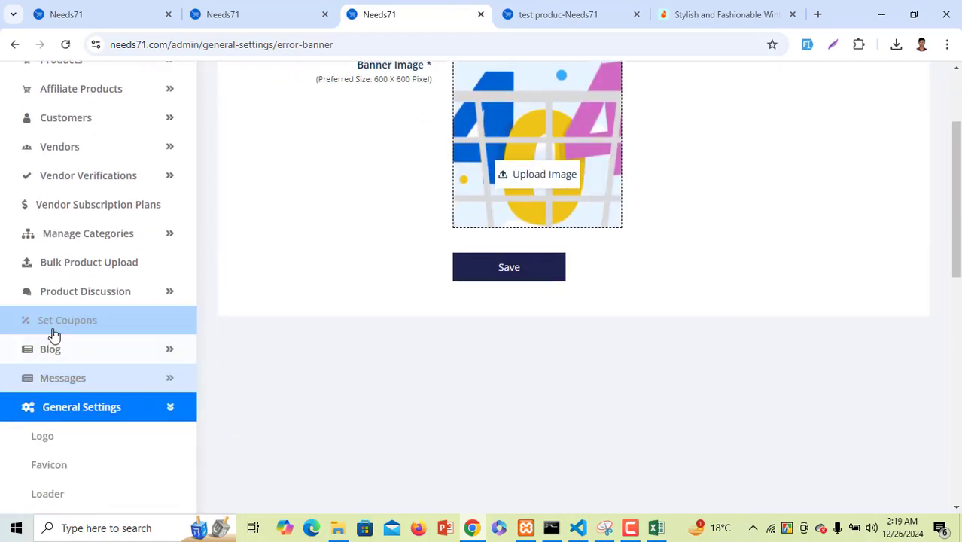
scroll(58, 359, "down", 1)
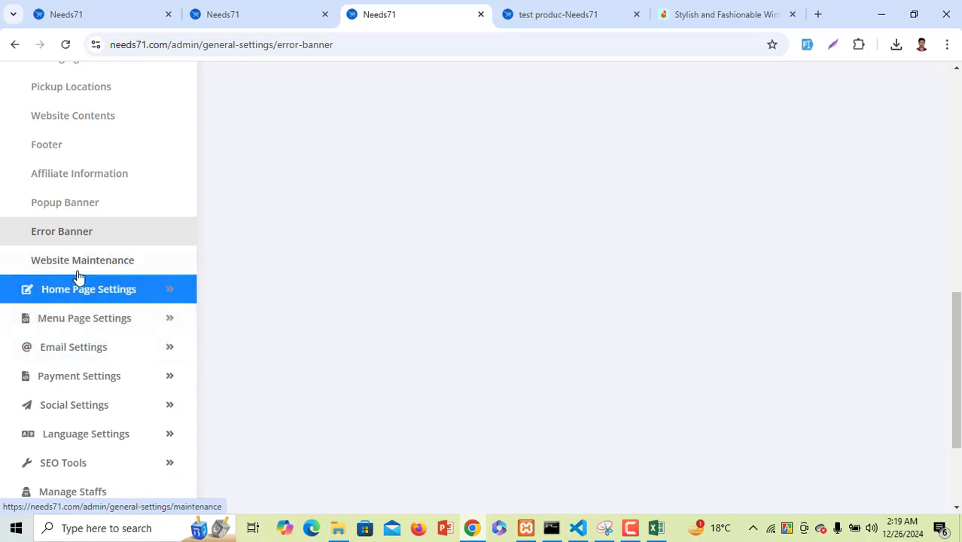
Expand the Home Page Settings sections in the admin sidebar
left_click(94, 294)
scroll(94, 294, "down", 4)
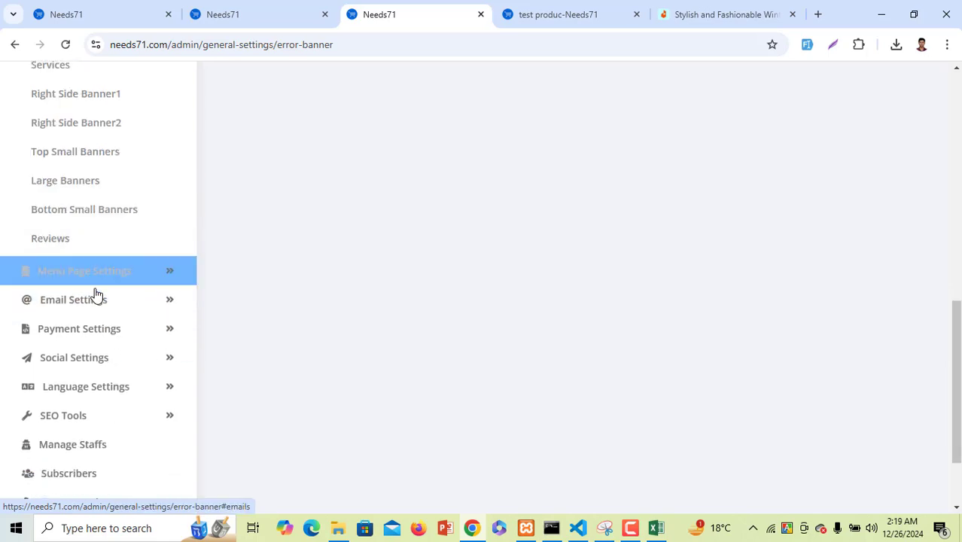
scroll(86, 290, "up", 2)
scroll(79, 208, "up", 1)
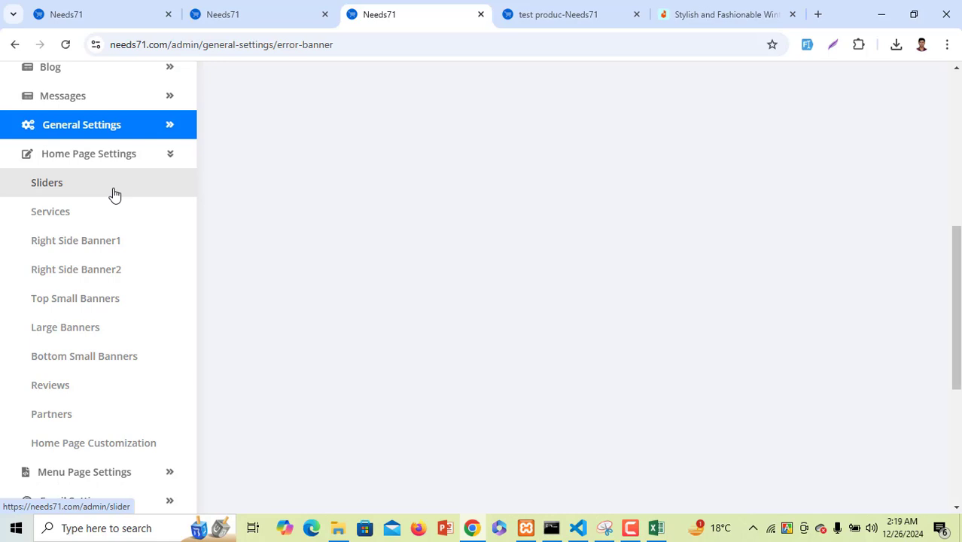
left_click(105, 226)
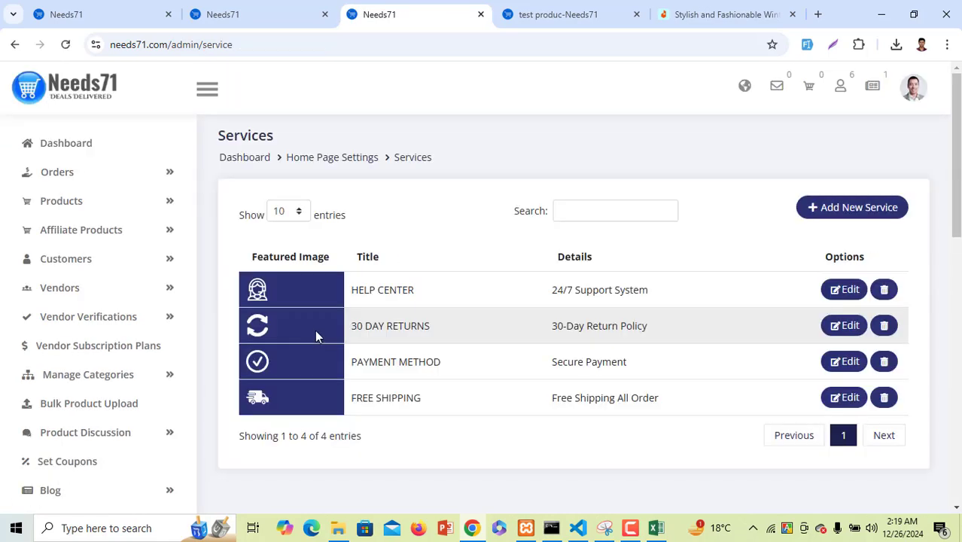
scroll(143, 369, "down", 5)
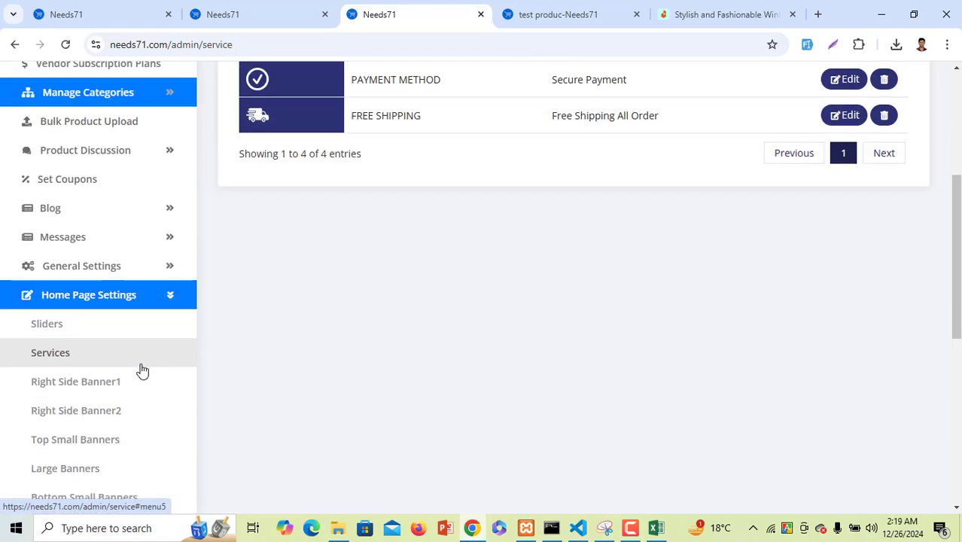
left_click(108, 242)
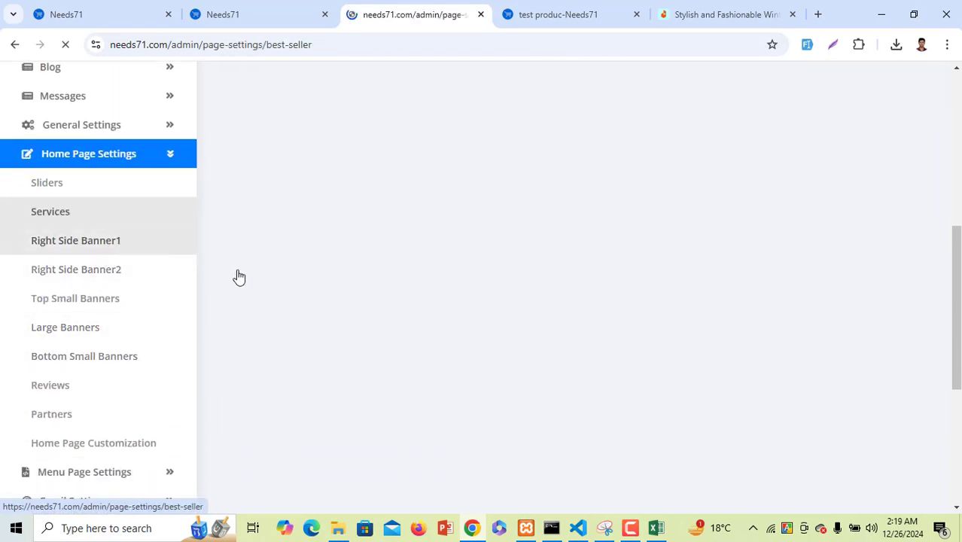
scroll(90, 357, "down", 5)
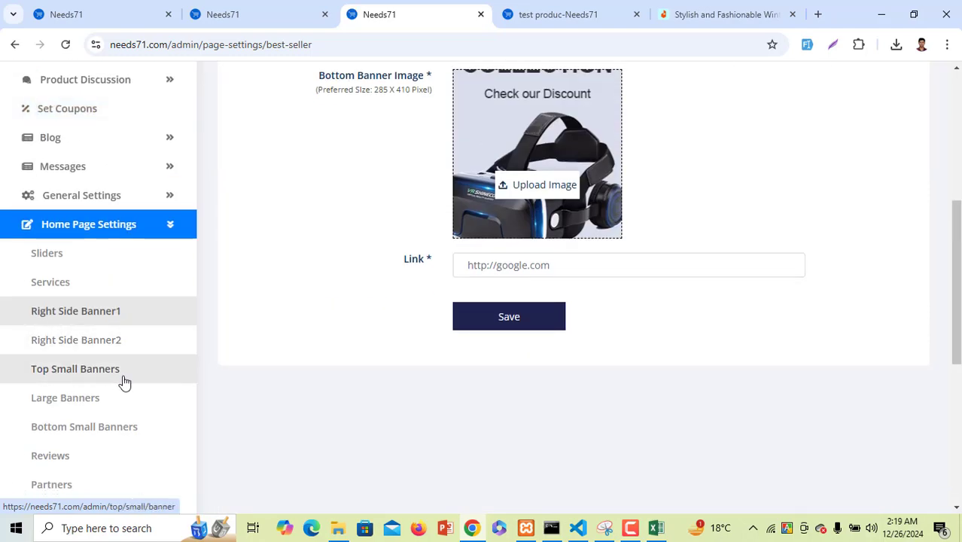
scroll(123, 381, "down", 1)
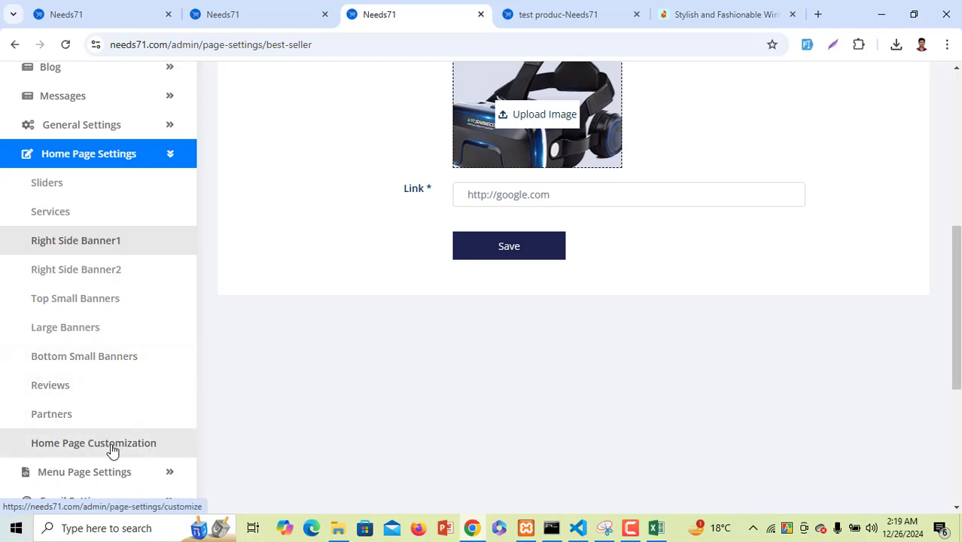
scroll(113, 450, "down", 3)
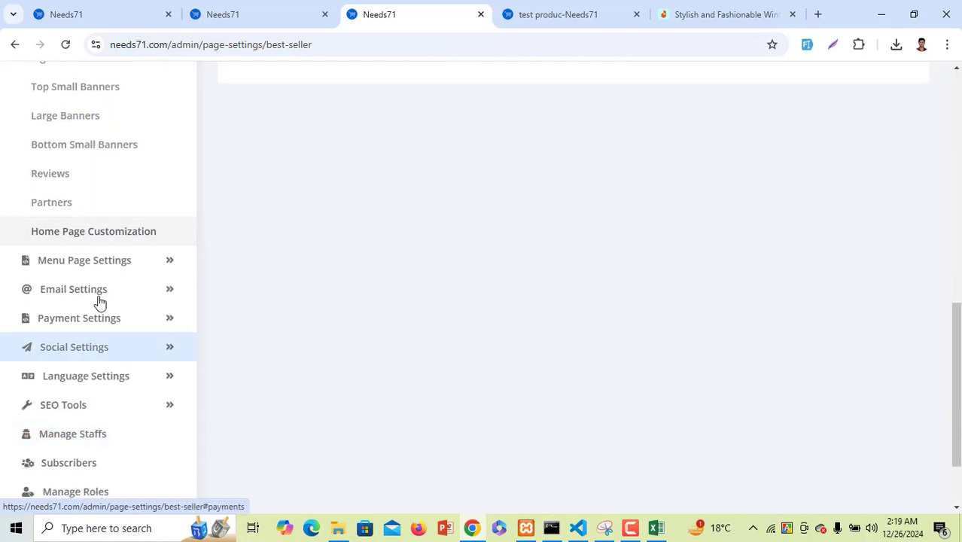
Expand Menu Page Settings and review the FAQ page settings
left_click(111, 265)
scroll(111, 266, "up", 2)
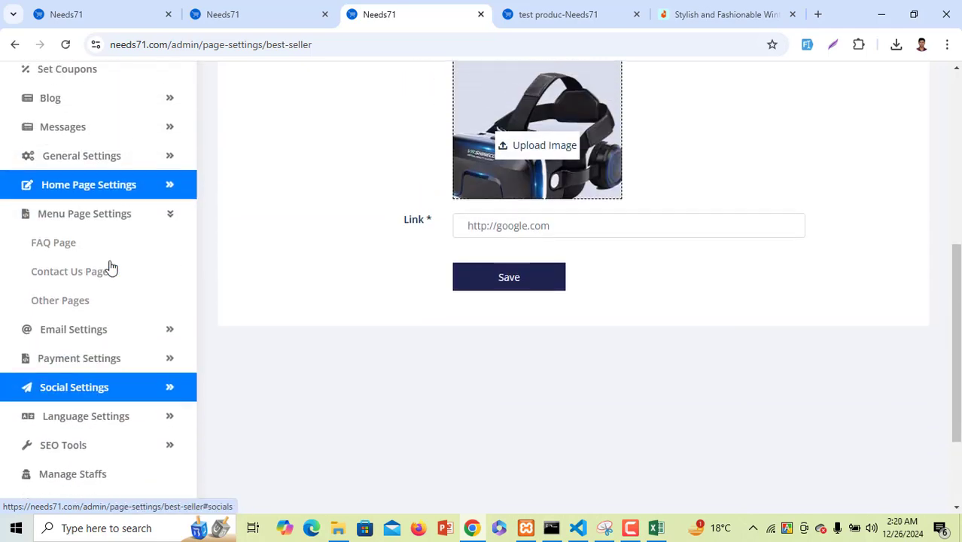
left_click(66, 246)
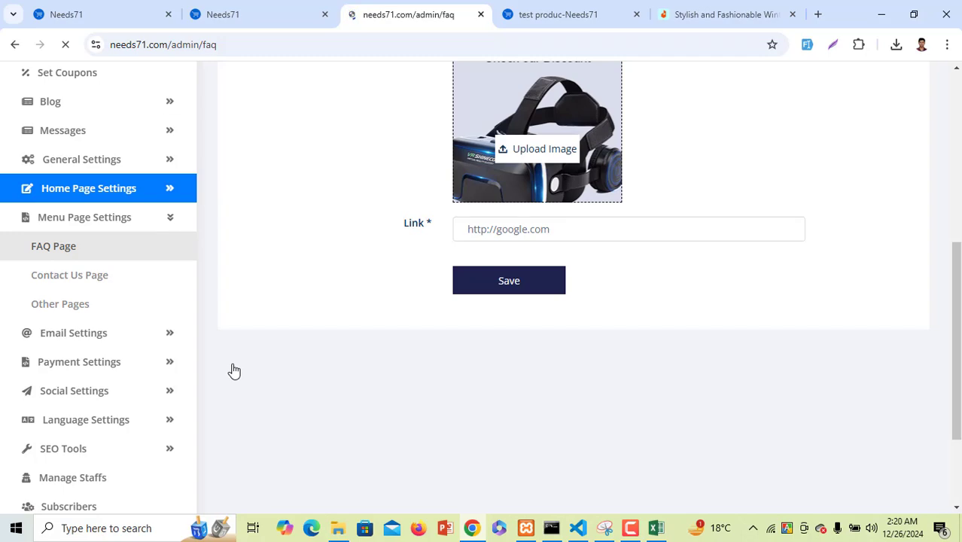
scroll(638, 366, "down", 5)
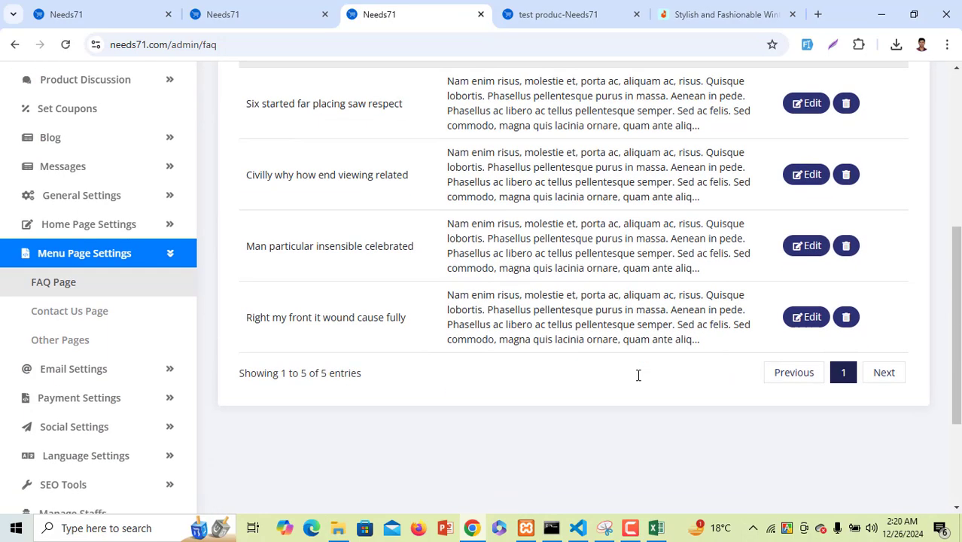
scroll(637, 375, "down", 3)
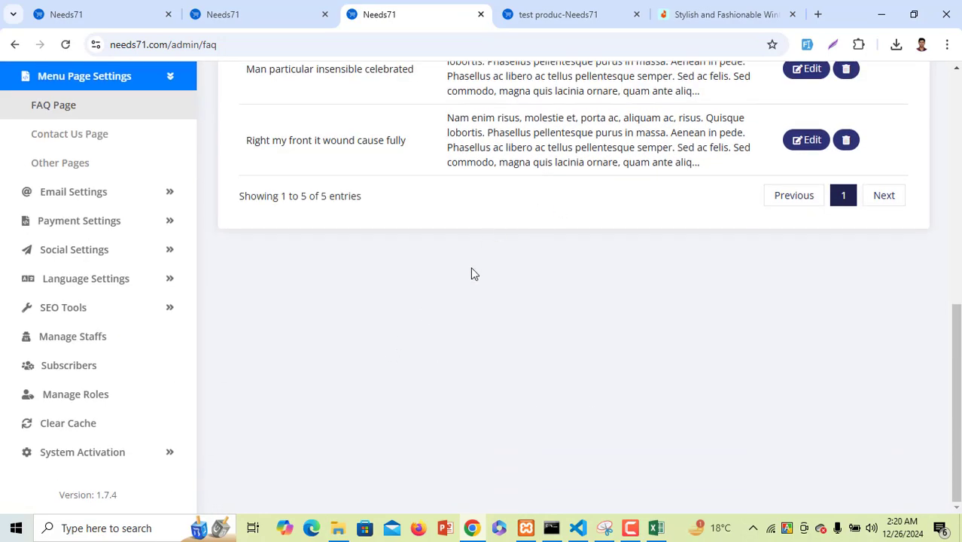
Review the Contact Us and other pages settings, then expand Email Settings
left_click(76, 139)
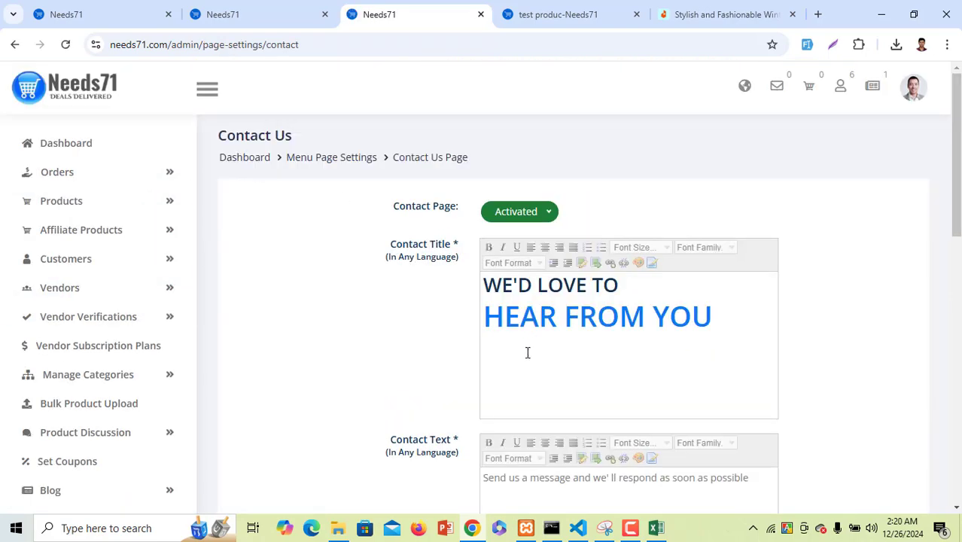
scroll(527, 351, "down", 4)
scroll(526, 353, "down", 5)
scroll(526, 353, "up", 6)
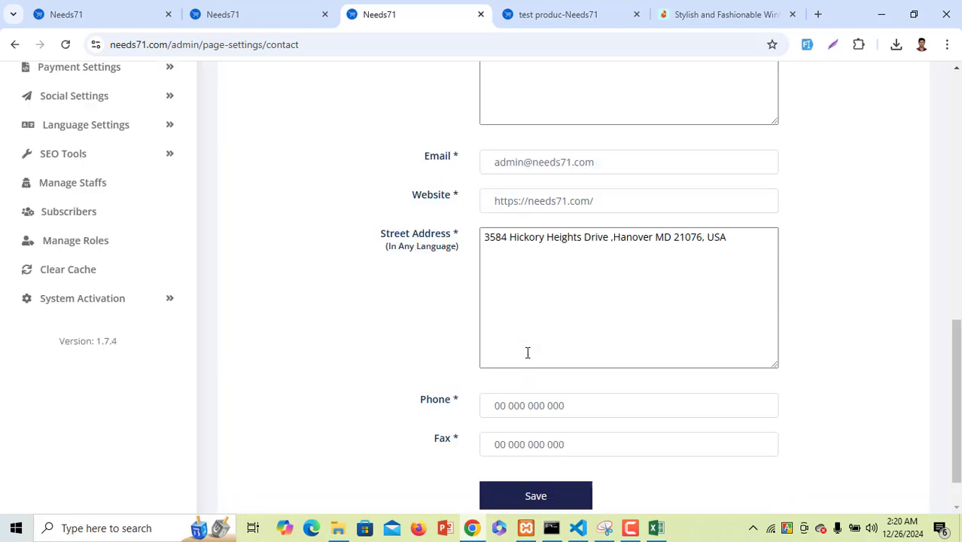
scroll(225, 374, "down", 3)
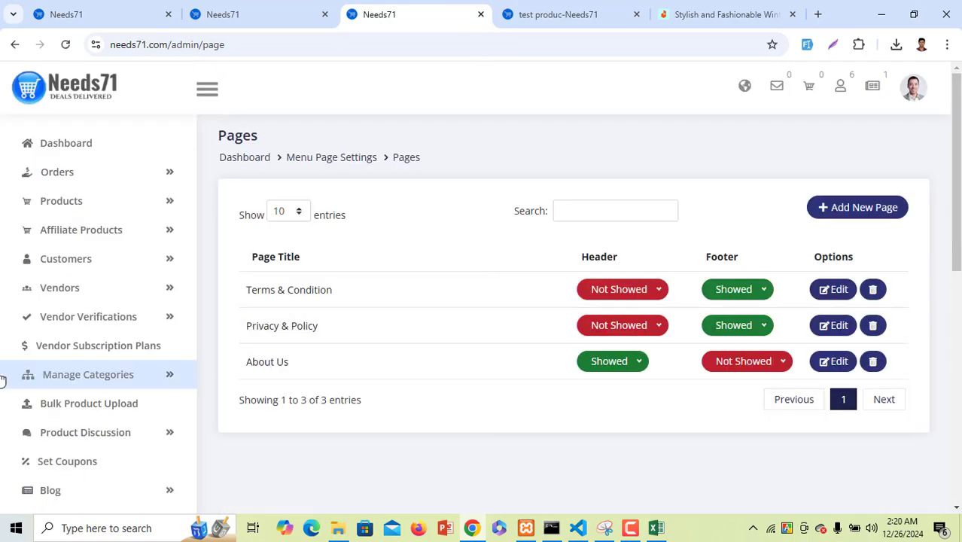
scroll(47, 368, "down", 4)
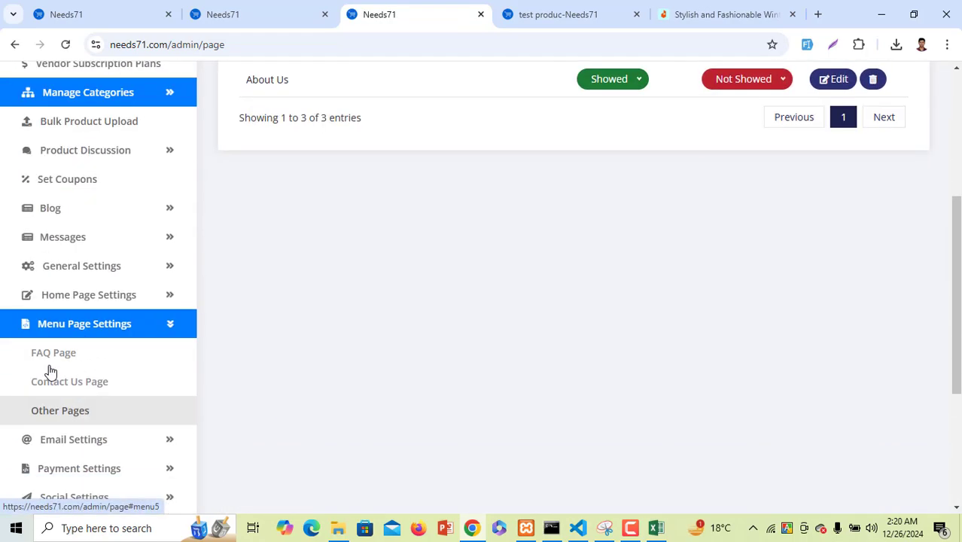
scroll(62, 333, "down", 3)
left_click(100, 229)
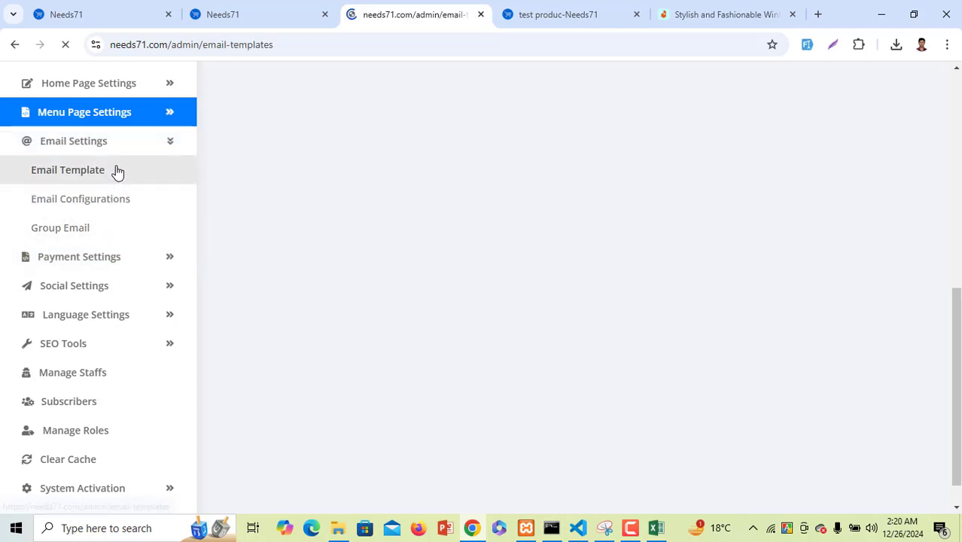
Expand Payment Settings and review the Payment Information settings
scroll(464, 408, "down", 5)
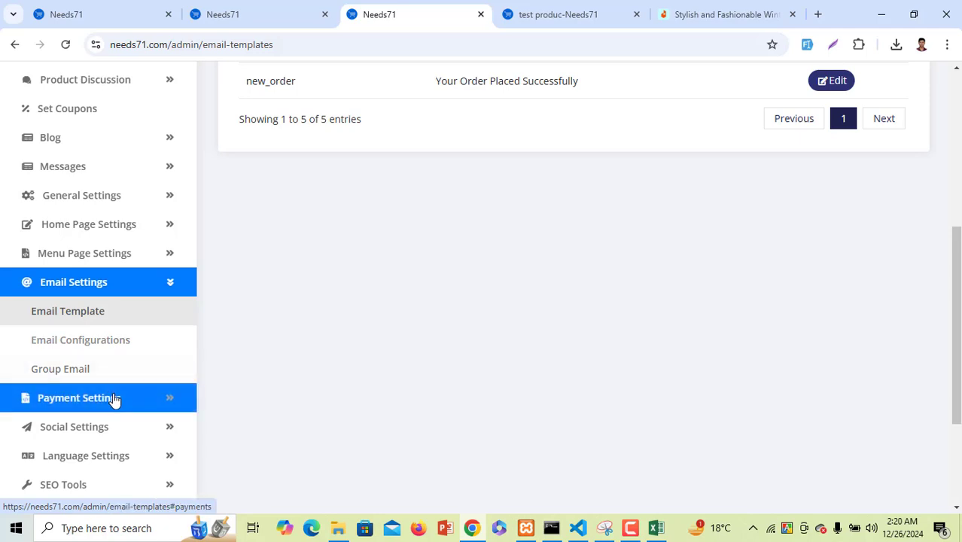
left_click(154, 399)
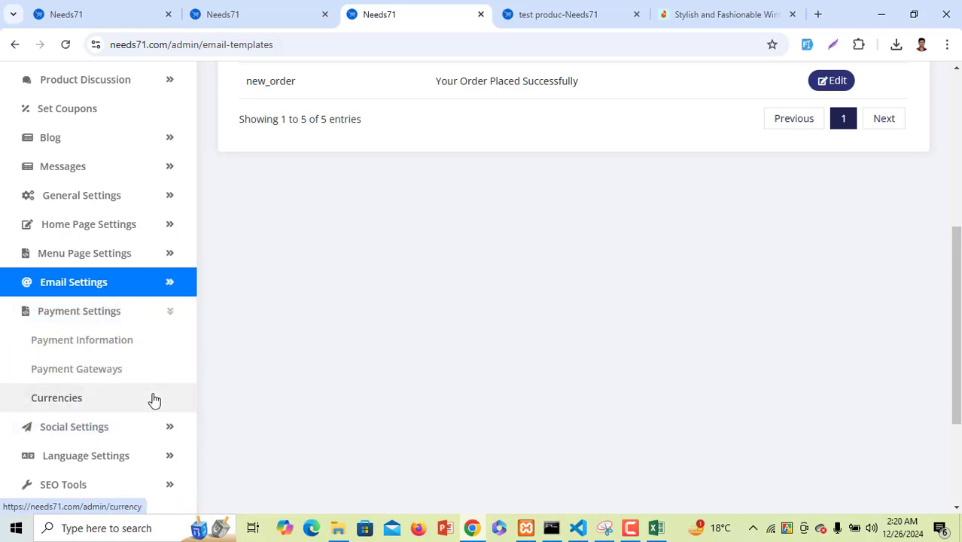
left_click(147, 356)
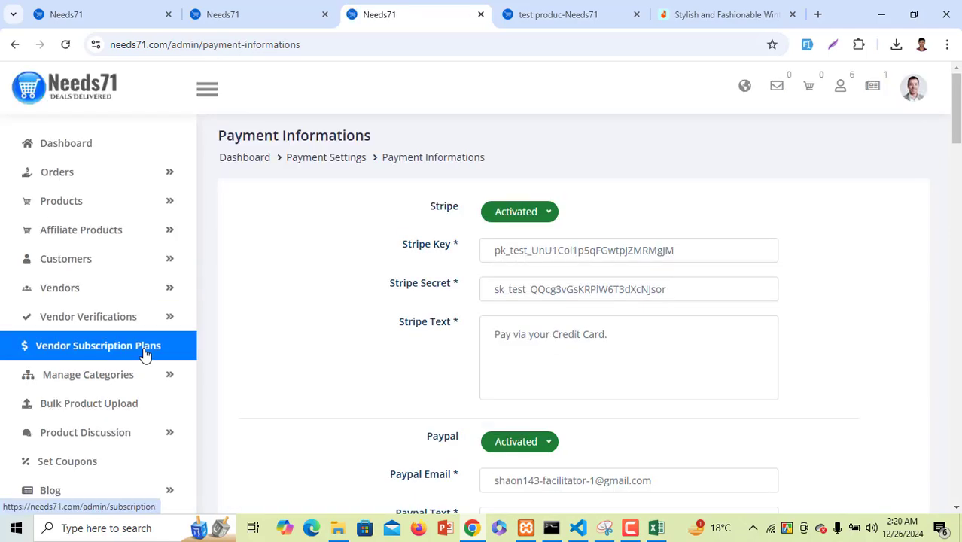
scroll(578, 362, "down", 5)
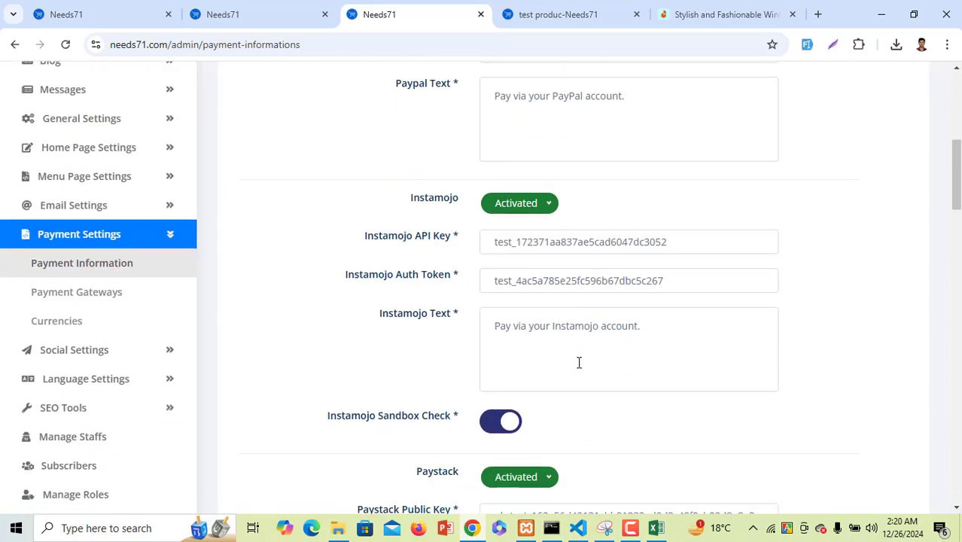
scroll(578, 363, "down", 8)
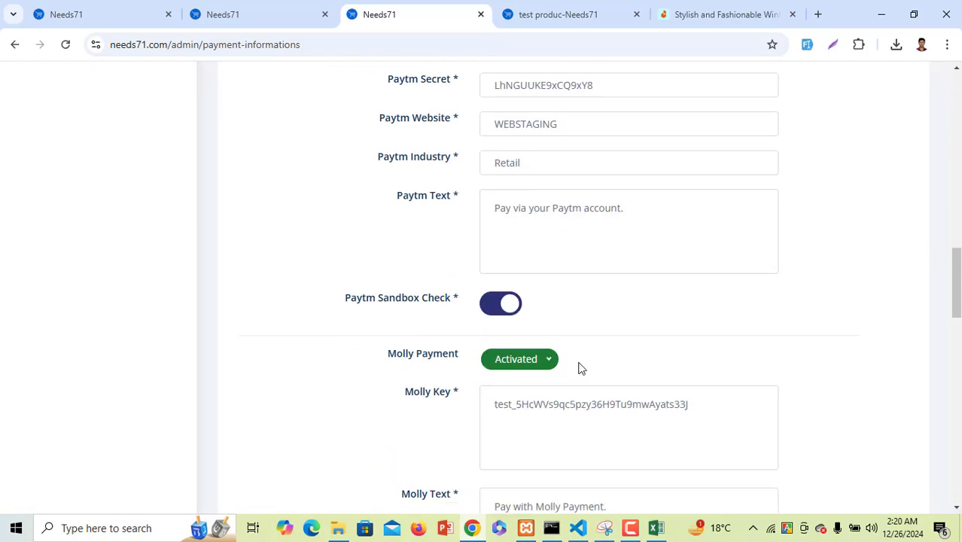
scroll(579, 368, "up", 12)
scroll(124, 387, "down", 3)
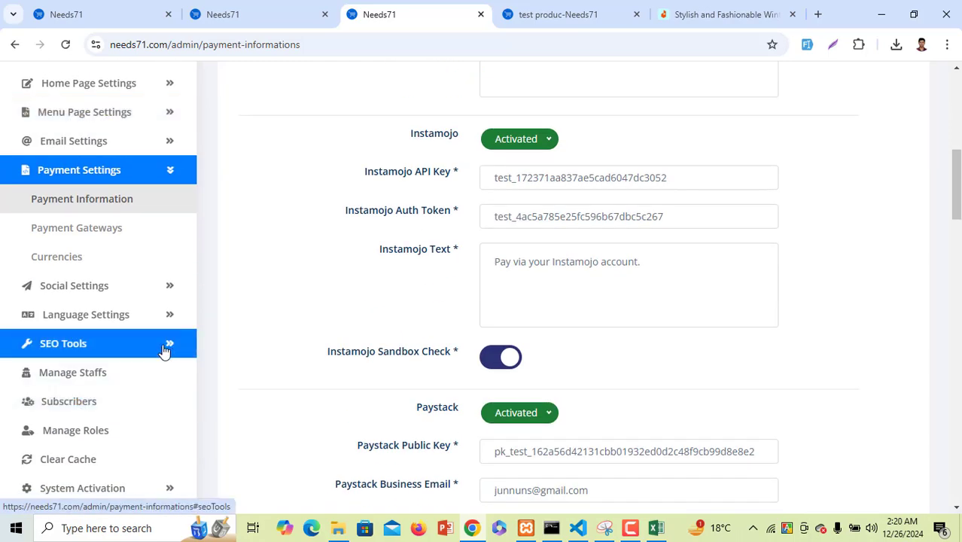
View the Payment Gateways list with the activated Mobile Money method
left_click(121, 236)
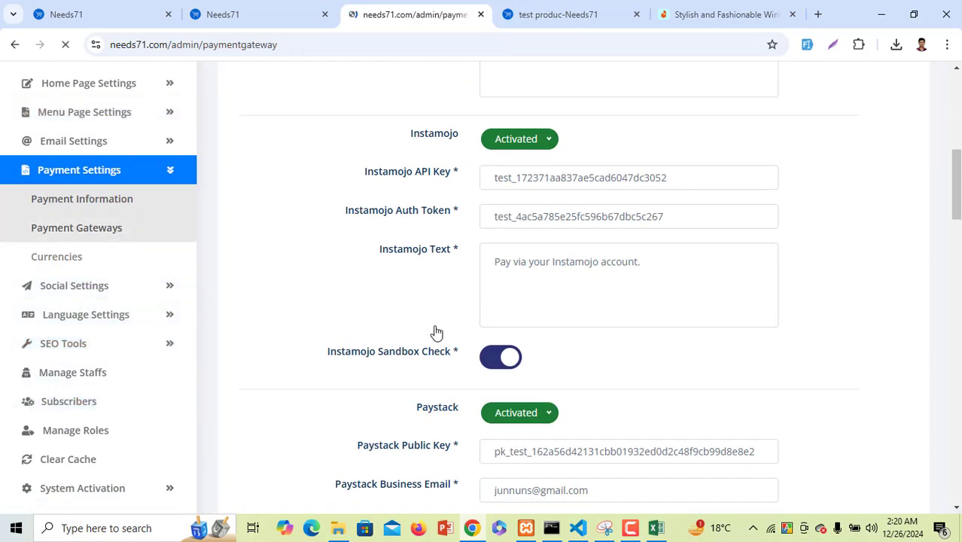
scroll(423, 352, "down", 2)
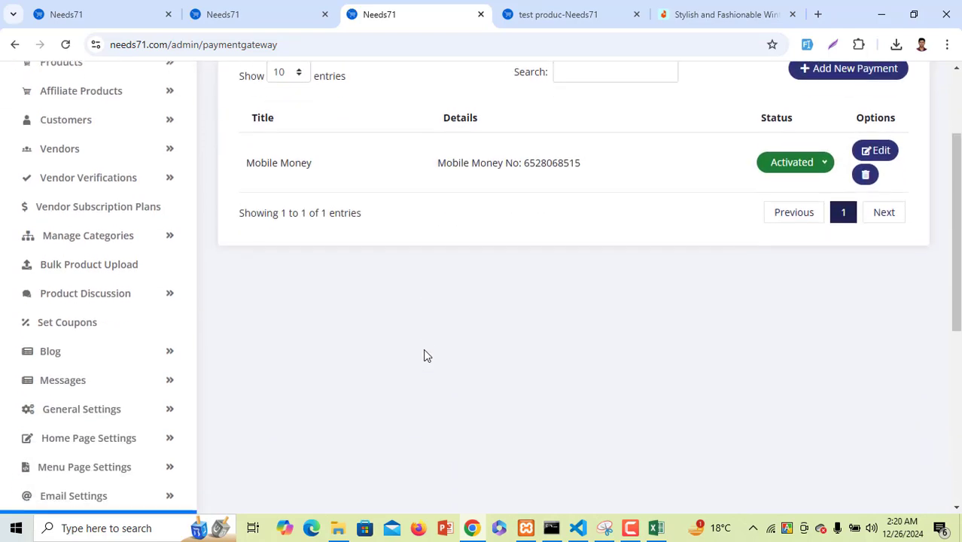
scroll(424, 355, "down", 2)
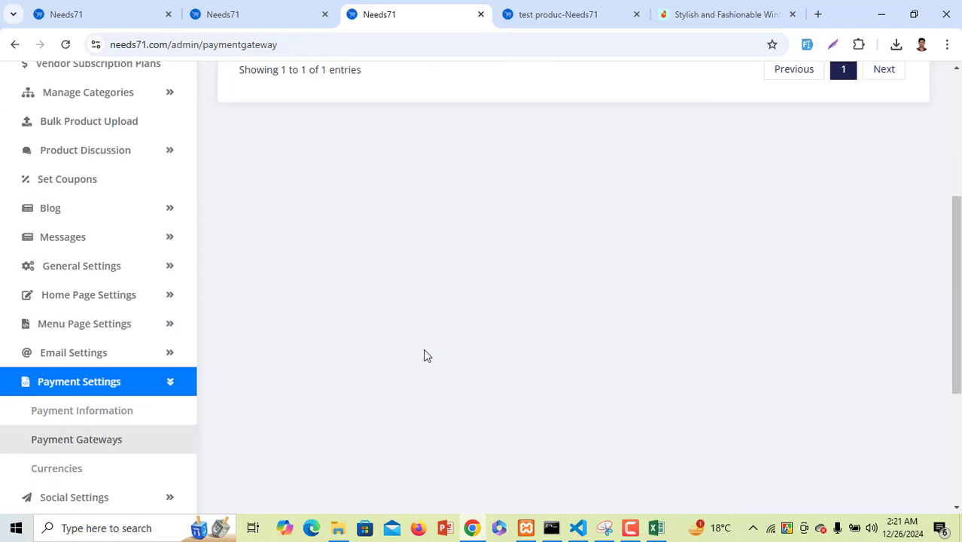
scroll(424, 355, "down", 1)
scroll(424, 355, "up", 4)
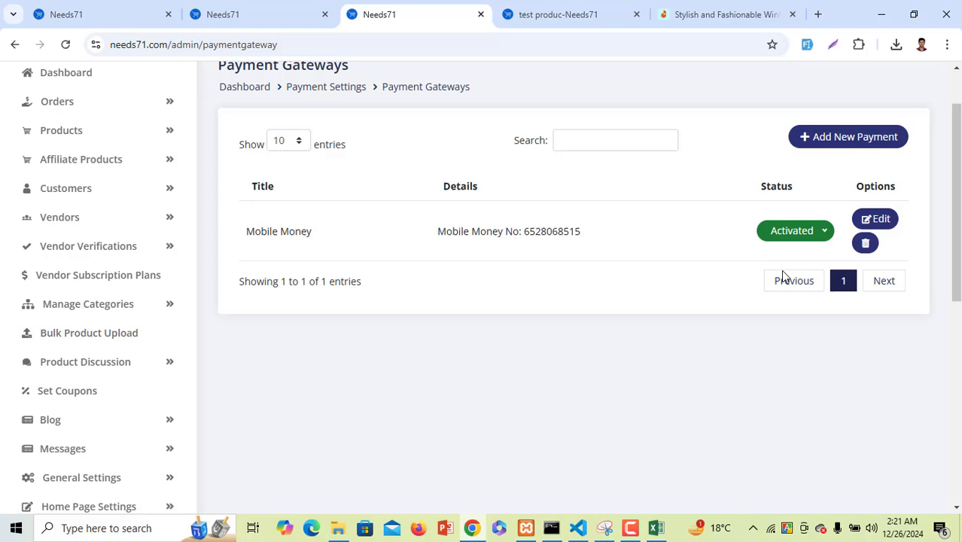
Add a payment gateway titled 'Bank' with subtitle 'ssdfv' and description 'dgvx'
left_click(879, 136)
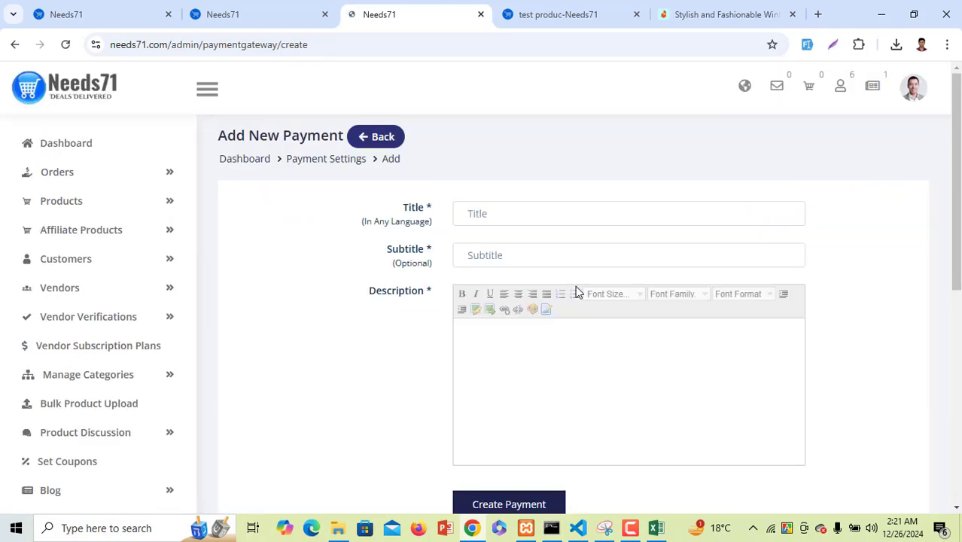
left_click(520, 213)
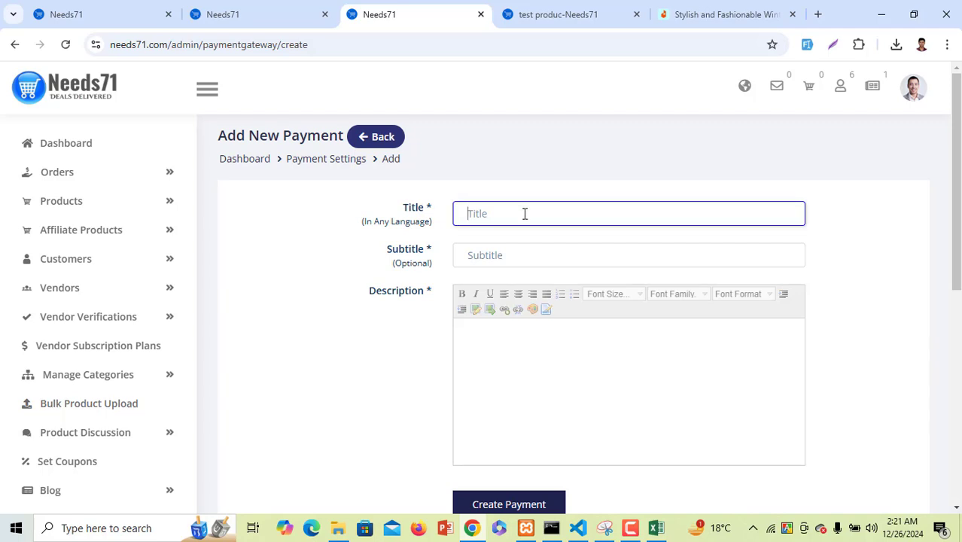
type("Bank")
left_click(515, 259)
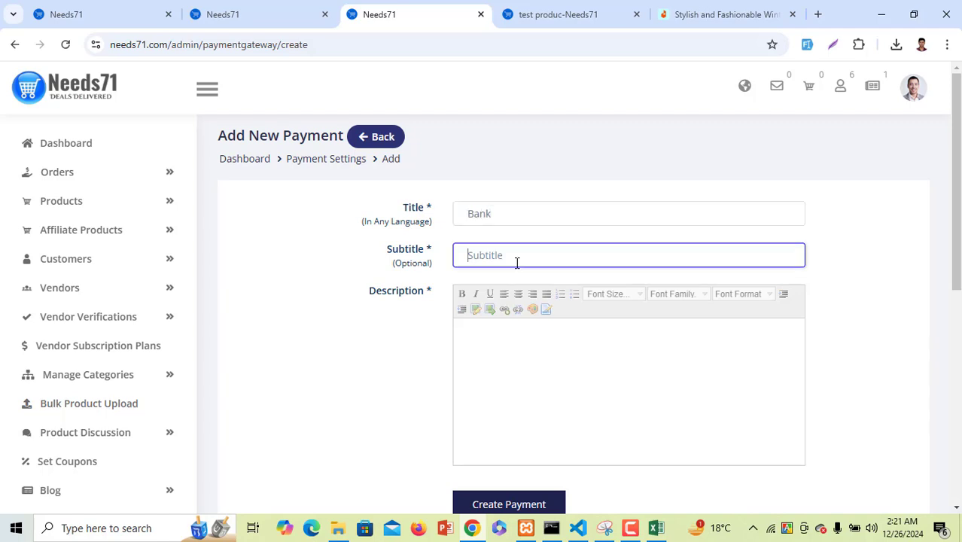
type("ssdfv")
left_click(517, 349)
type("dgvx")
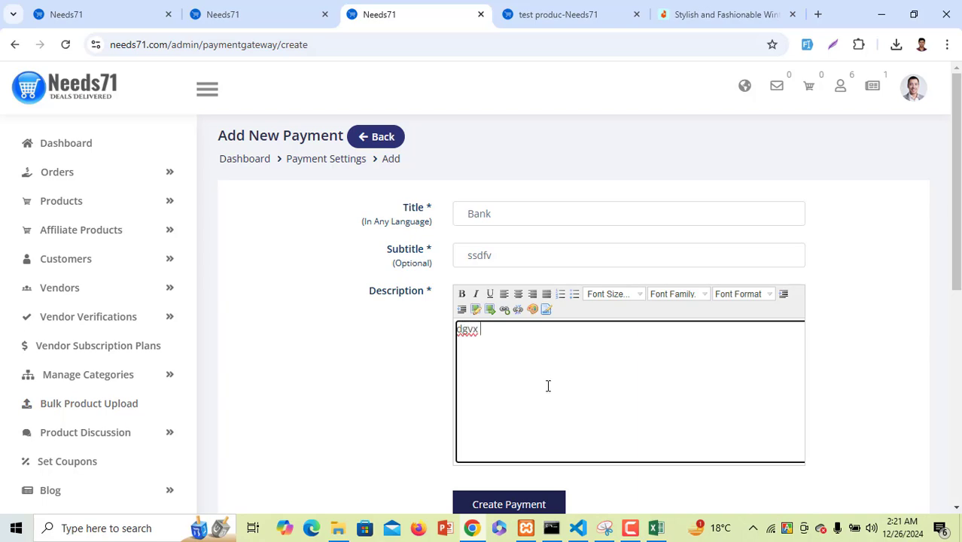
scroll(548, 385, "down", 2)
left_click(547, 359)
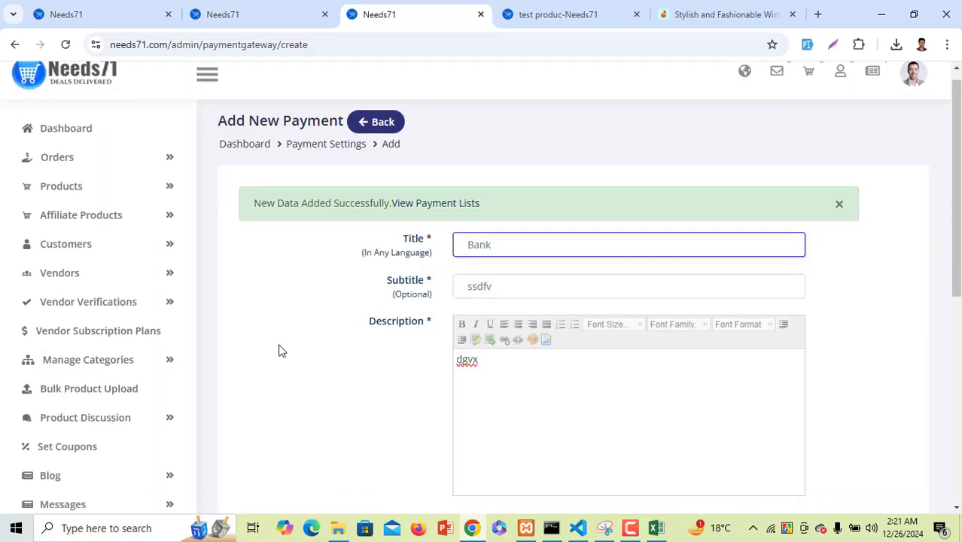
scroll(45, 304, "down", 5)
scroll(81, 369, "down", 3)
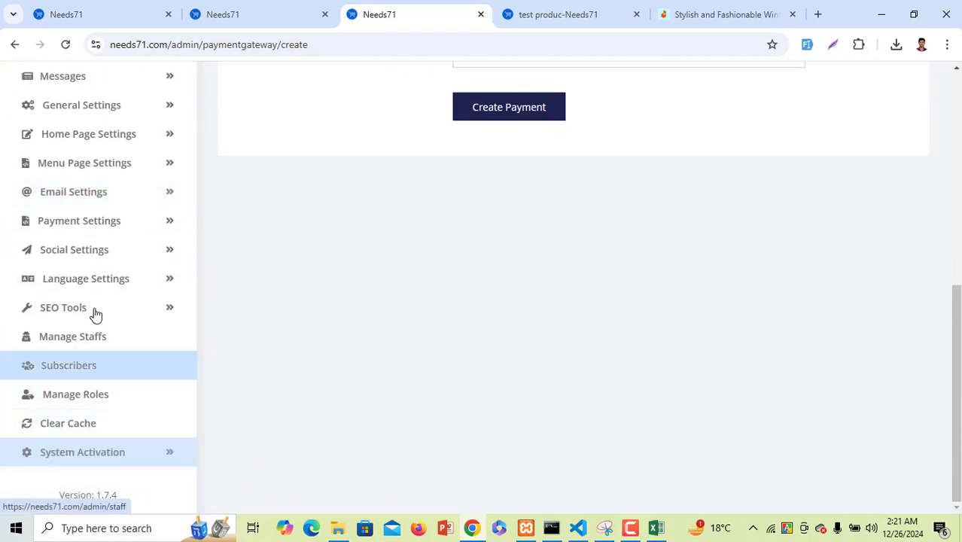
View the Currencies table: USD default at 1, BDT 84.63, EUR 0.89, INR 68.95, NGN 363.919
left_click(101, 221)
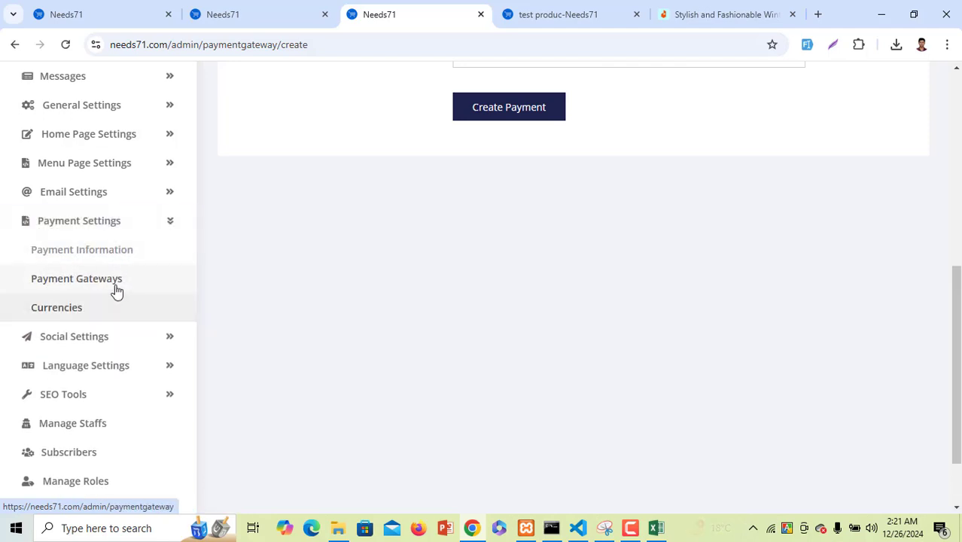
left_click(117, 292)
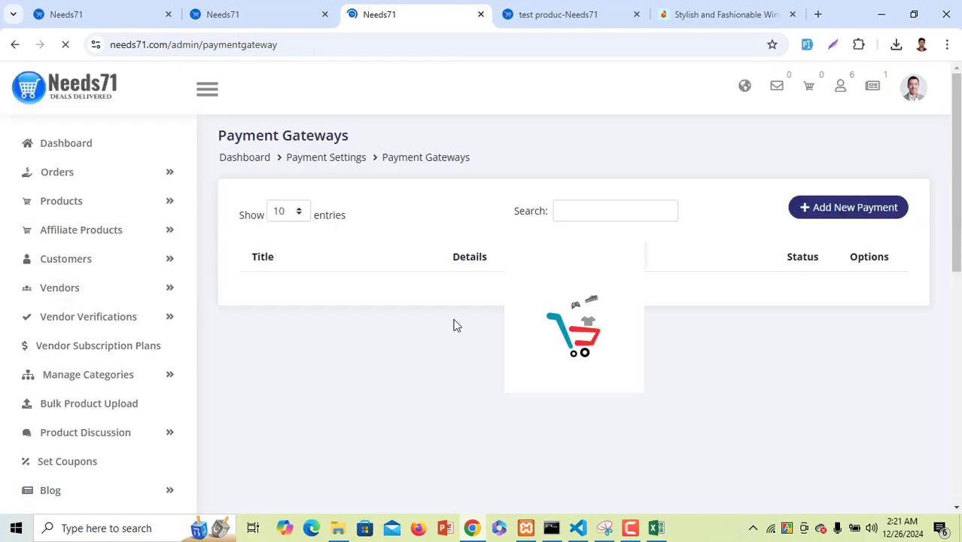
scroll(229, 339, "down", 6)
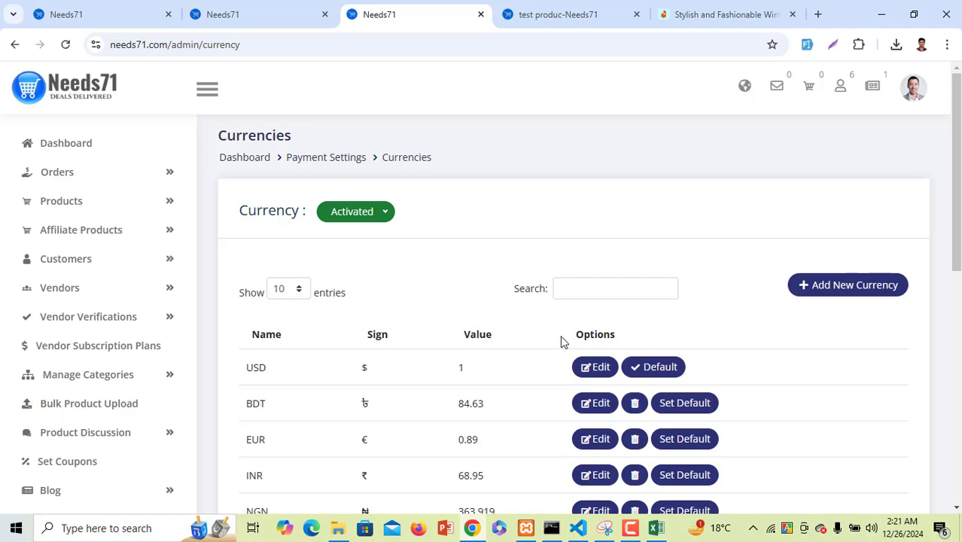
scroll(452, 361, "down", 3)
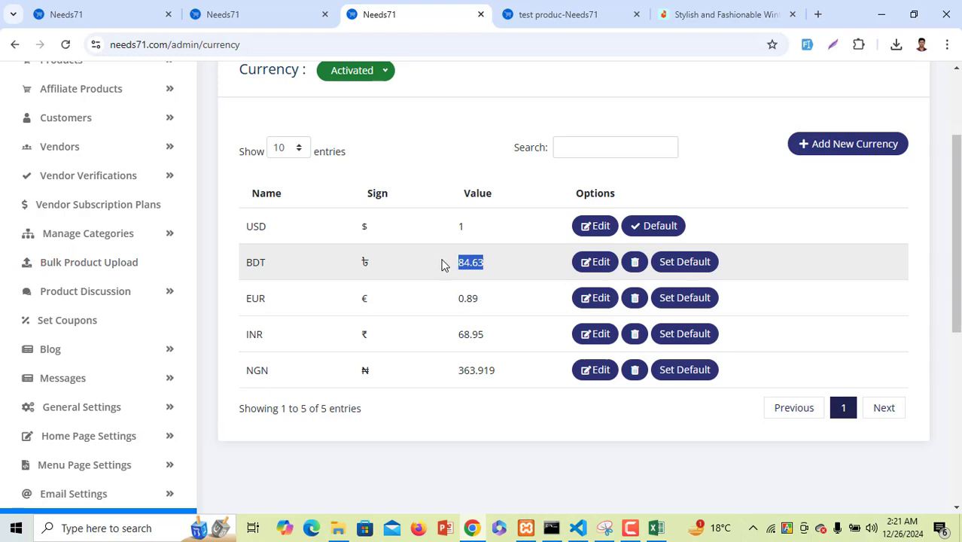
scroll(151, 332, "down", 7)
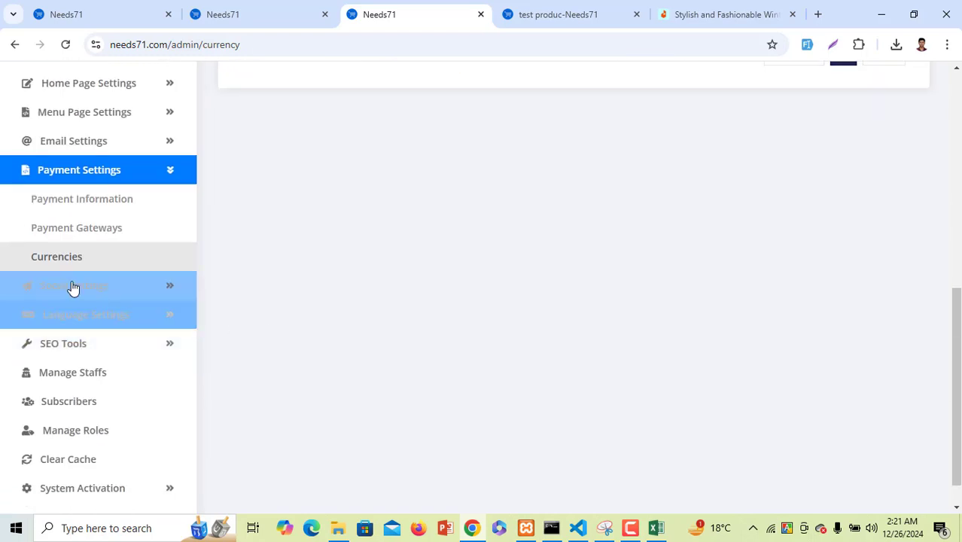
Expand Social Settings and view the Social Links settings
left_click(100, 292)
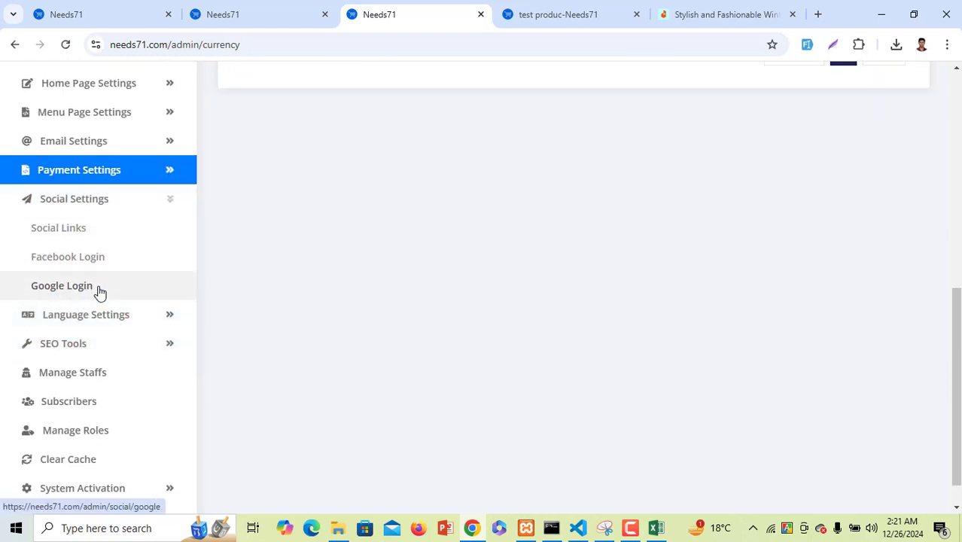
left_click(114, 238)
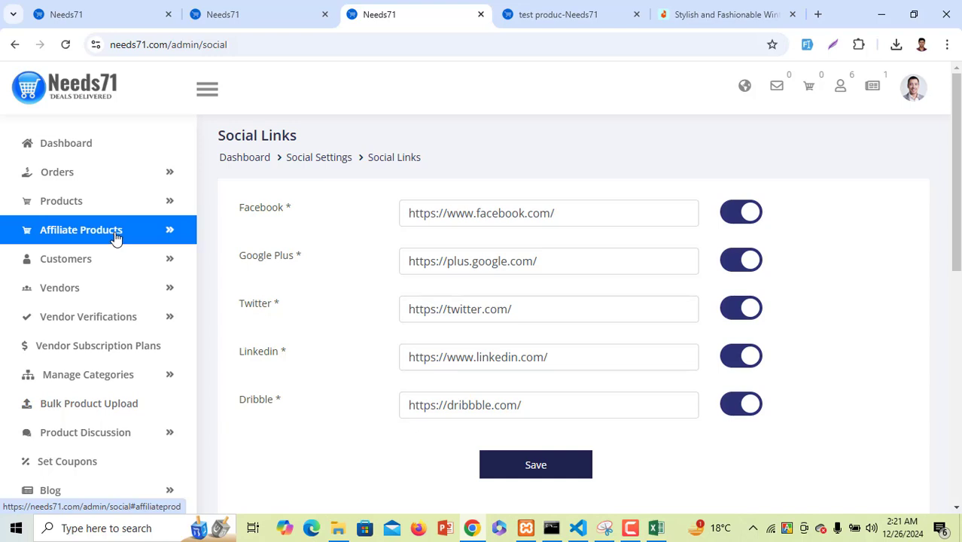
scroll(113, 338, "down", 7)
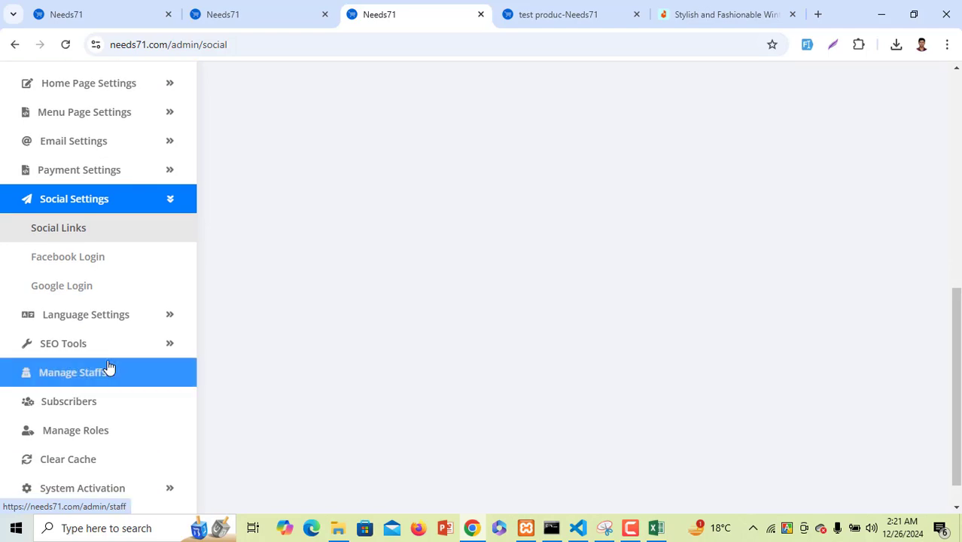
Review the activated Facebook Login settings, selecting the App ID value
left_click(115, 267)
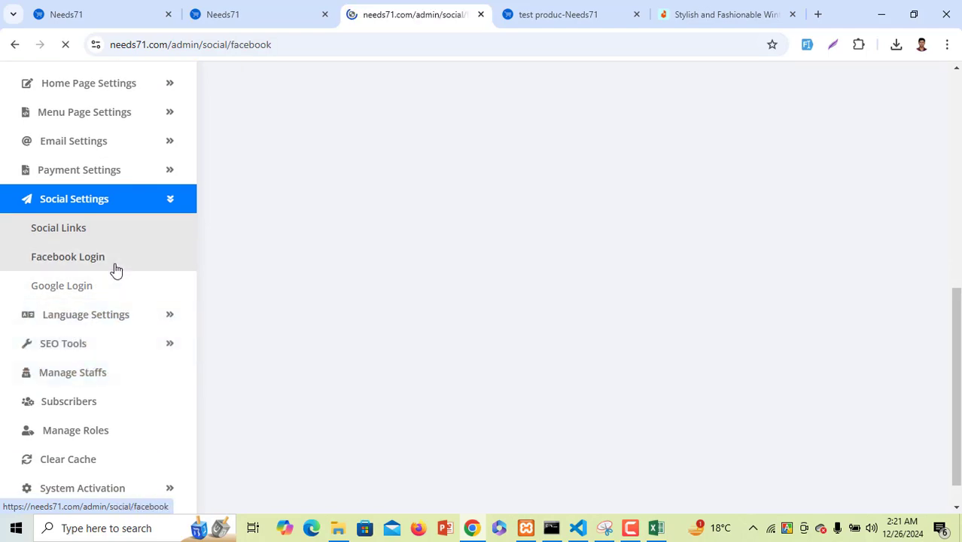
scroll(545, 385, "down", 4)
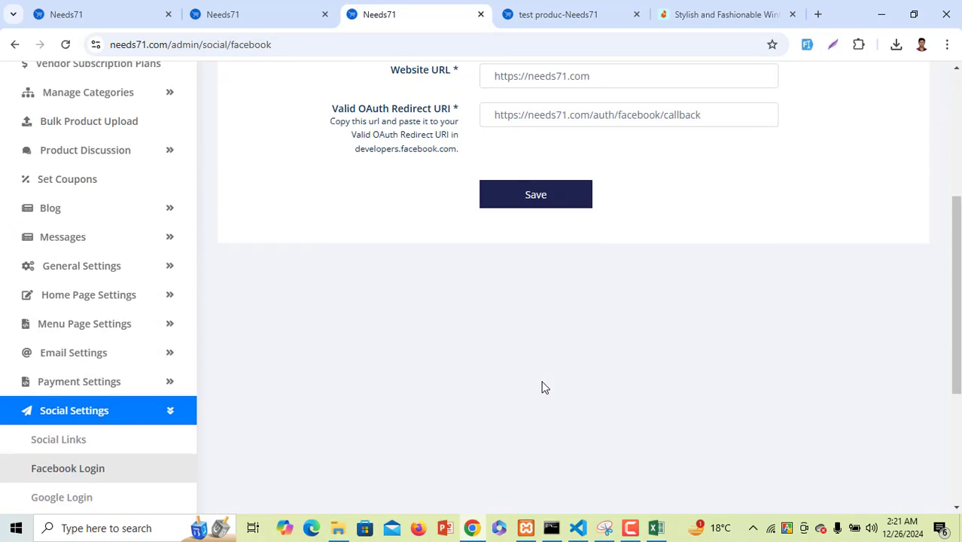
scroll(546, 385, "up", 4)
left_click_drag(490, 251, 644, 257)
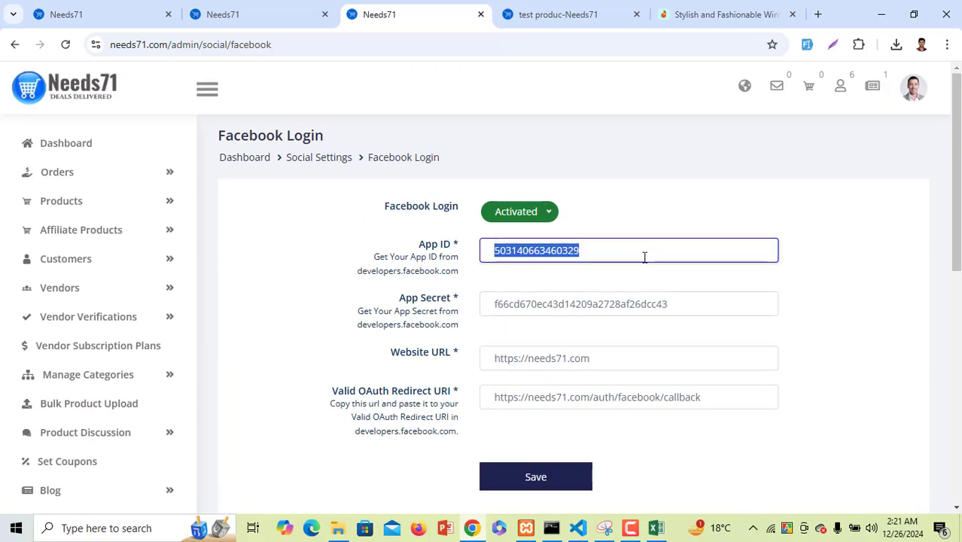
scroll(226, 373, "down", 4)
scroll(106, 410, "down", 3)
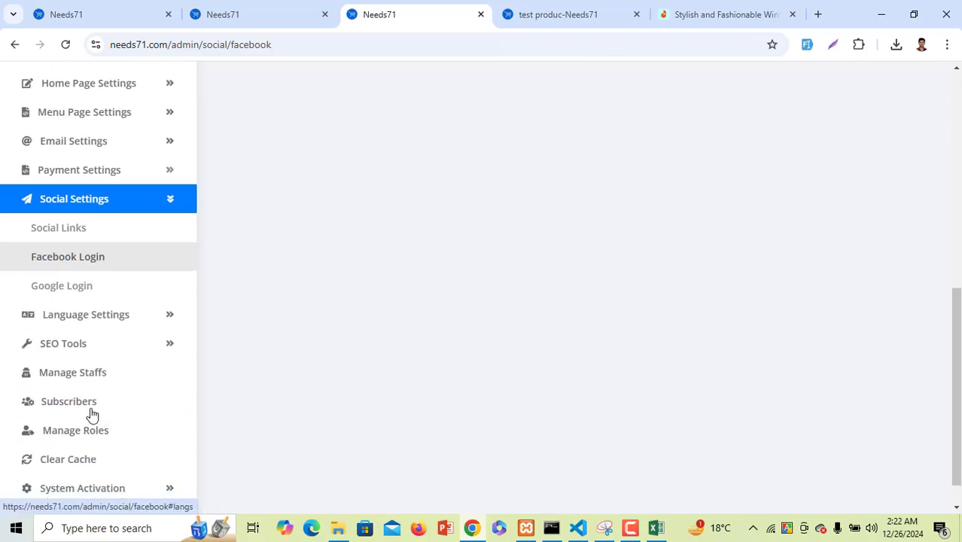
Review the activated Google Login settings, then expand Language Settings
left_click(109, 292)
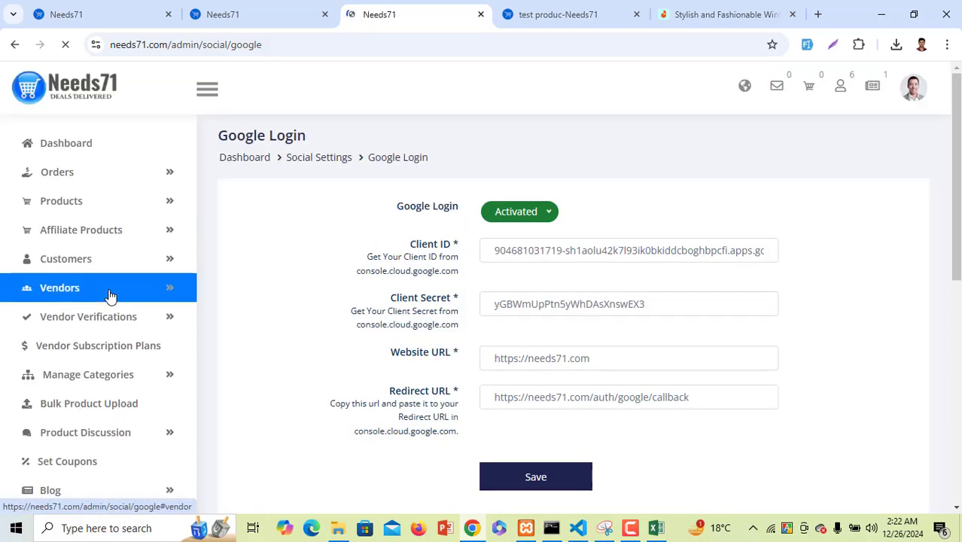
left_click_drag(521, 251, 735, 254)
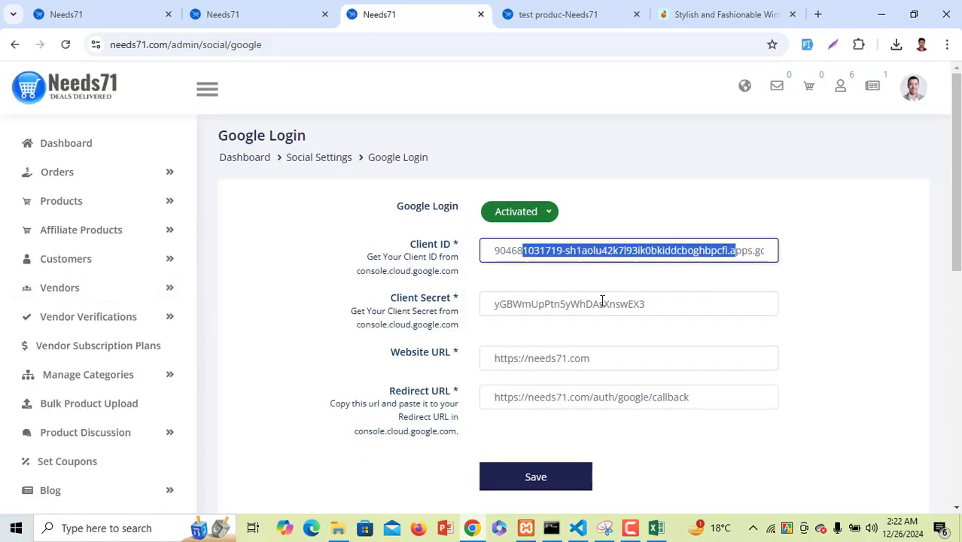
left_click_drag(602, 304, 677, 307)
scroll(43, 401, "down", 5)
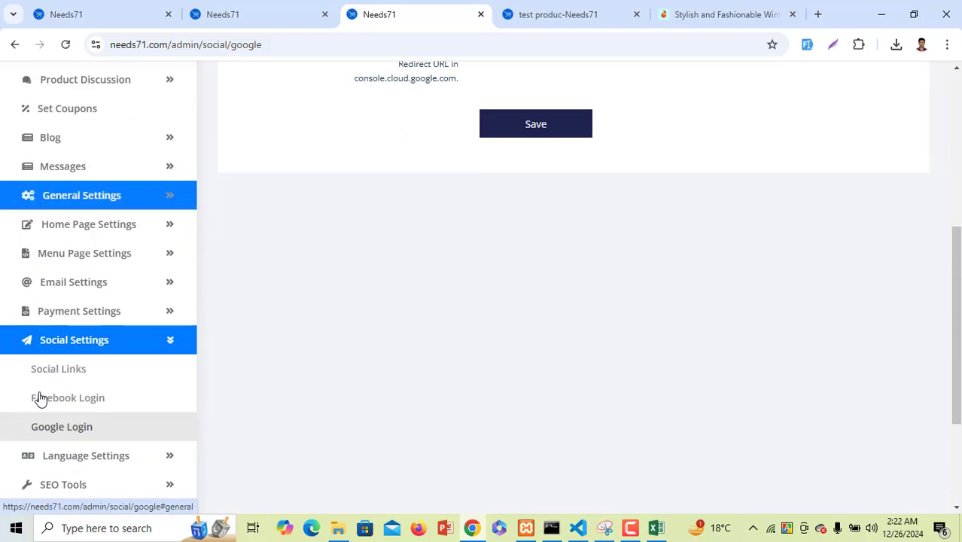
scroll(48, 447, "down", 2)
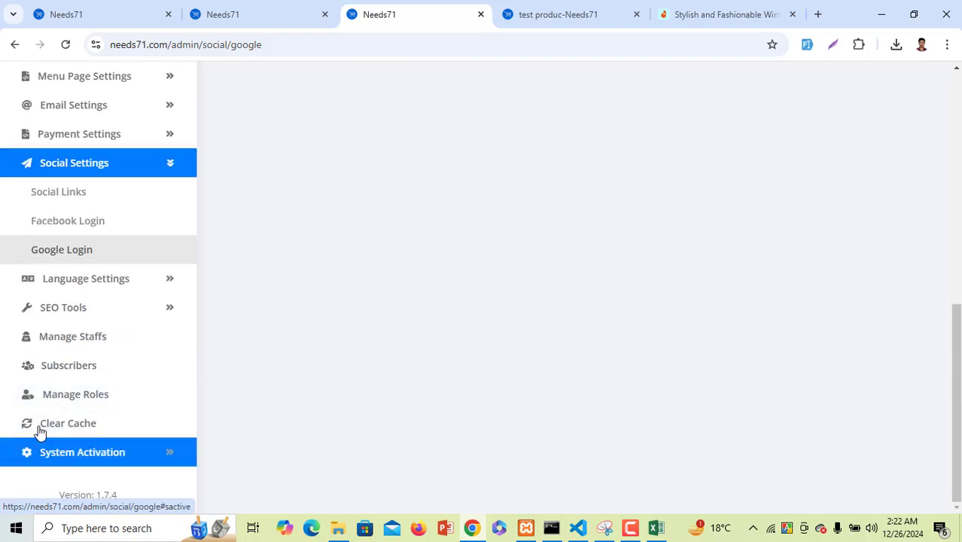
left_click(96, 290)
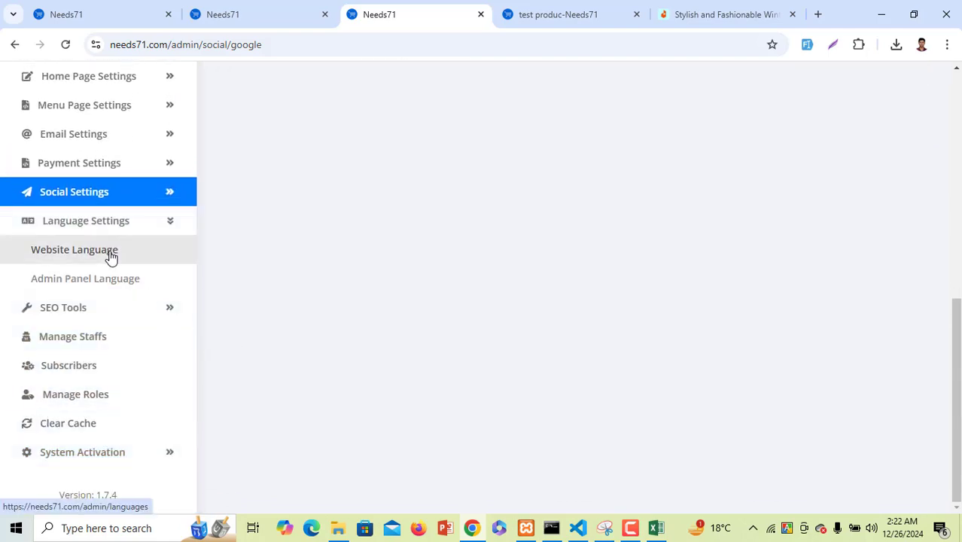
Check Website Language and SEO Popular Products, then open the three-member Staffs list
left_click(110, 254)
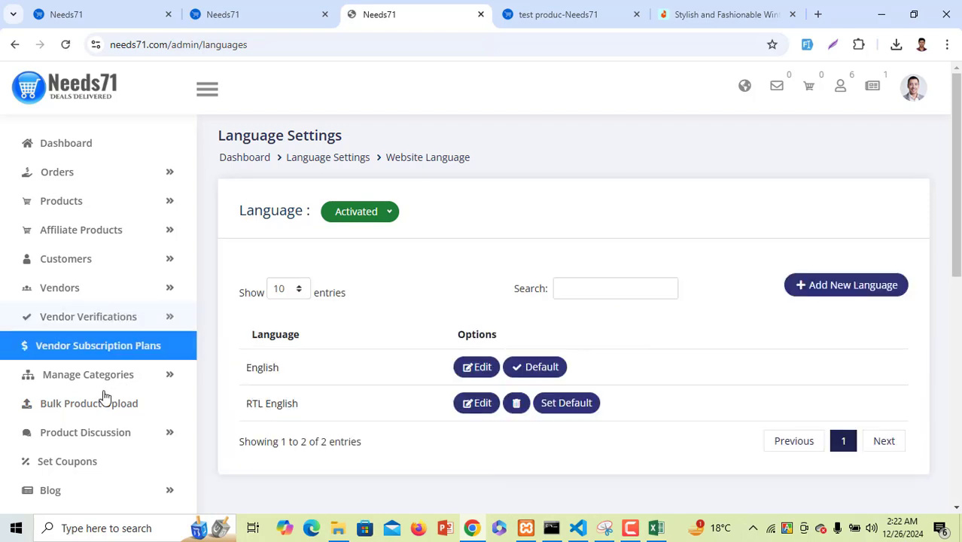
scroll(98, 399, "down", 6)
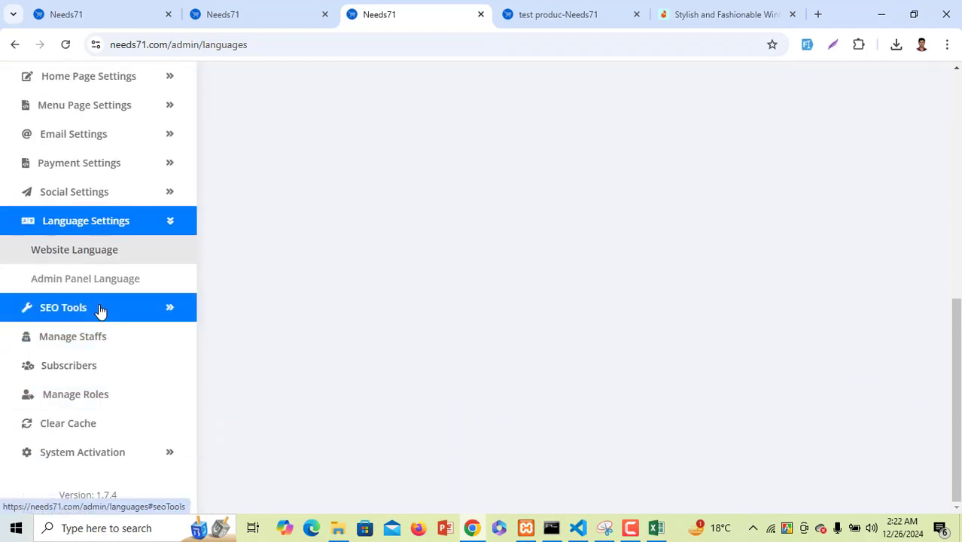
left_click(102, 315)
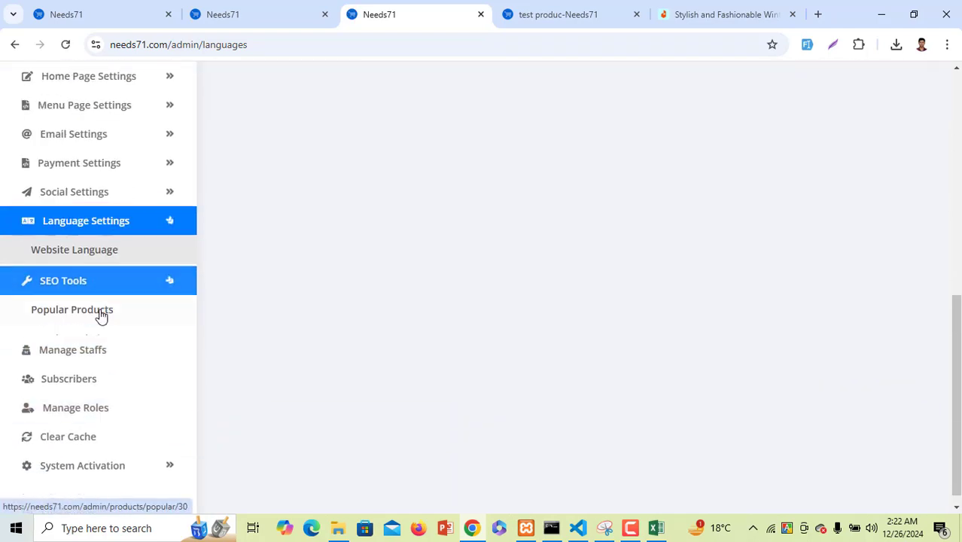
left_click(81, 293)
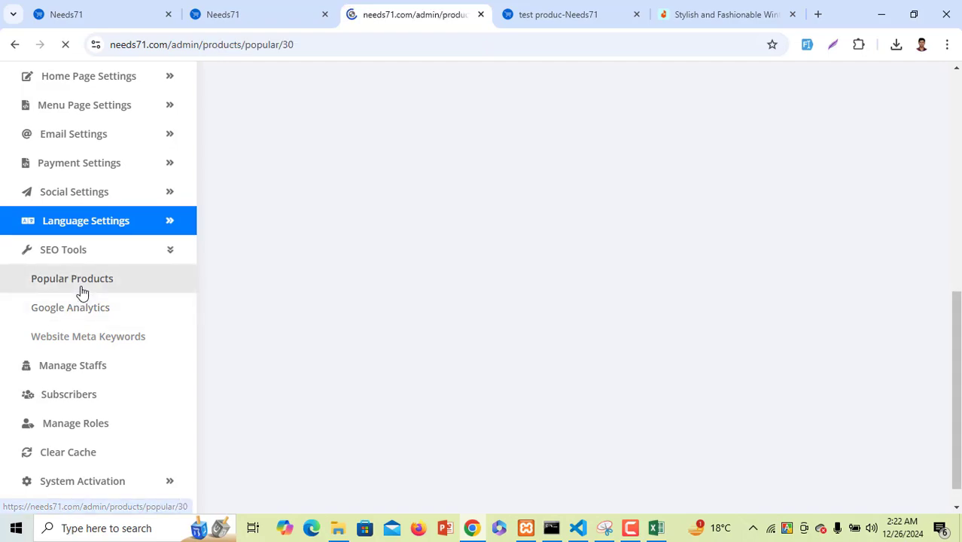
scroll(90, 320, "down", 7)
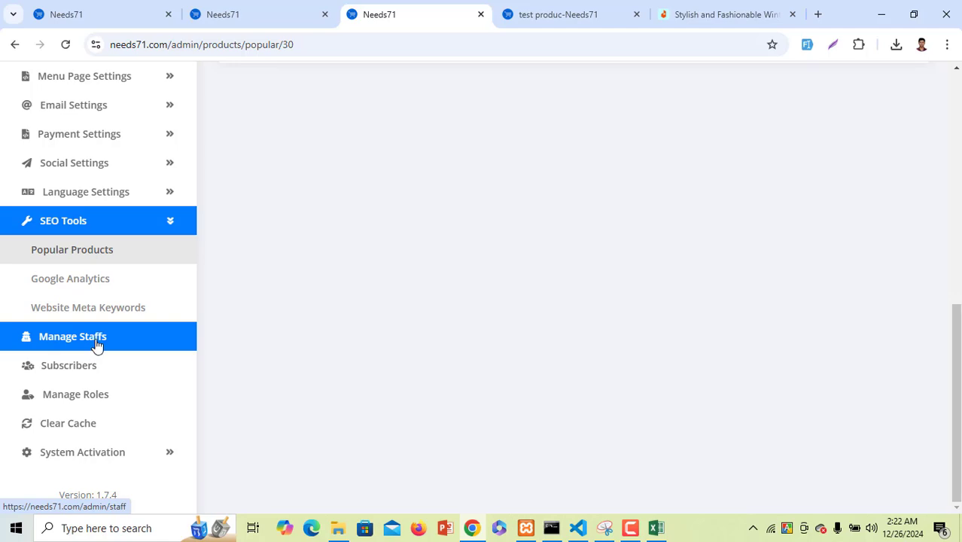
scroll(365, 317, "up", 4)
scroll(367, 313, "down", 4)
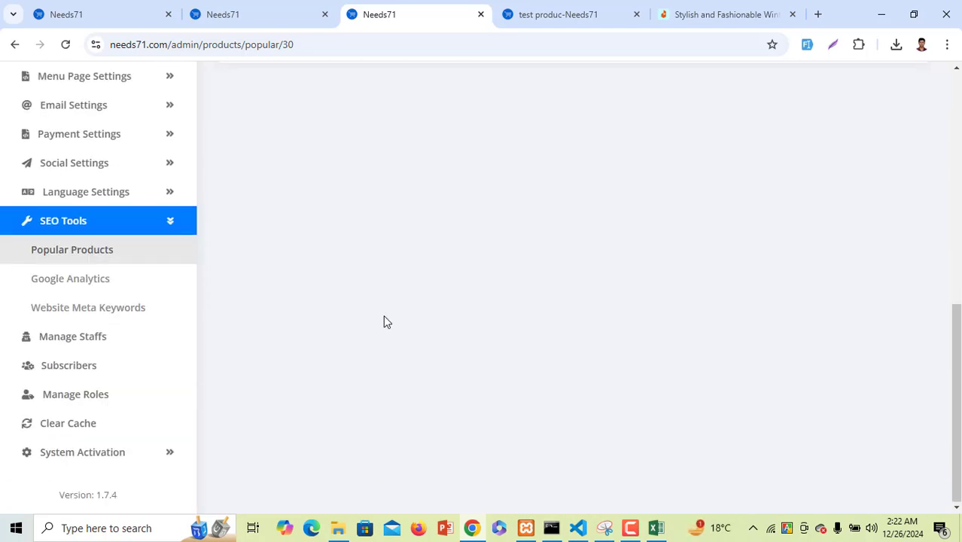
left_click(122, 340)
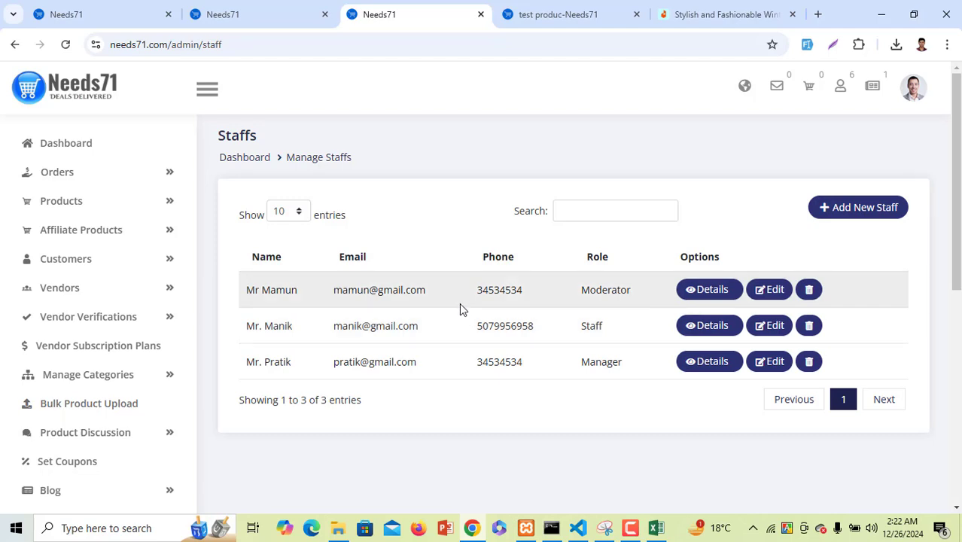
Look over the admin subscribers page and the storefront tab, then return to subscribers
scroll(59, 463, "down", 4)
scroll(38, 476, "down", 2)
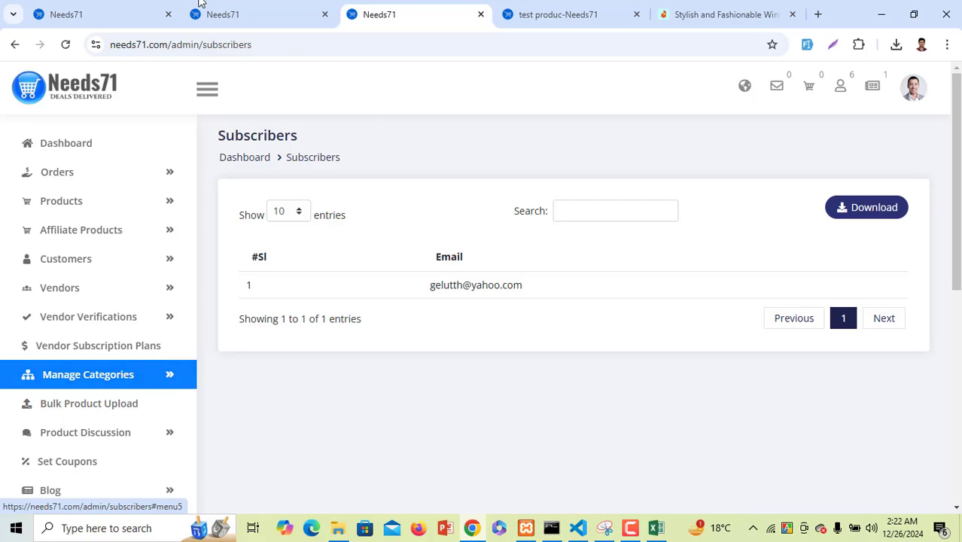
left_click(573, 14)
scroll(376, 334, "up", 1)
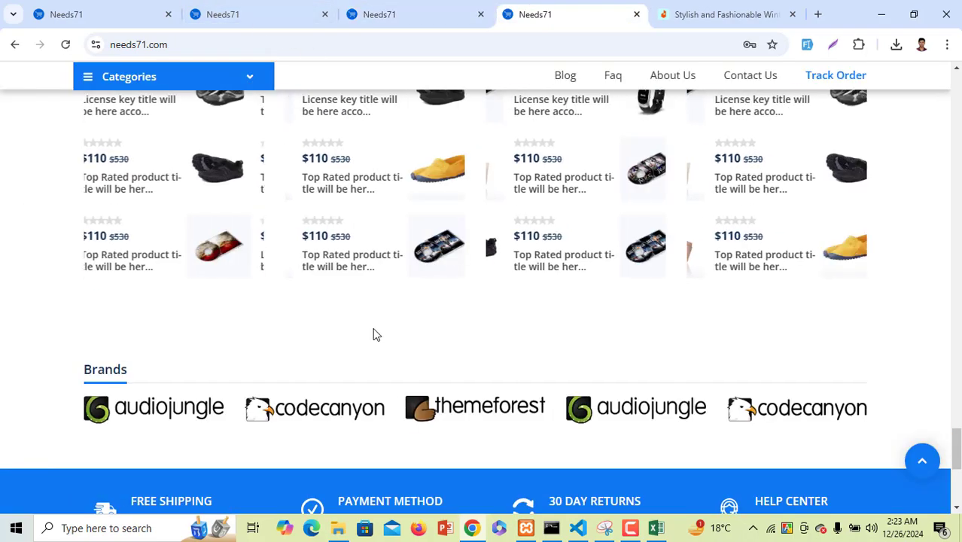
scroll(377, 334, "down", 5)
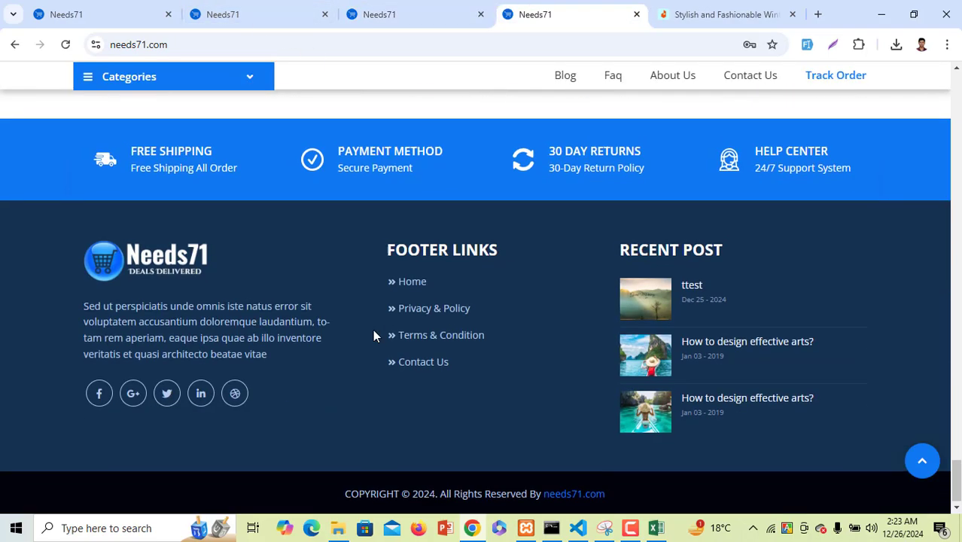
left_click(369, 13)
scroll(113, 410, "down", 4)
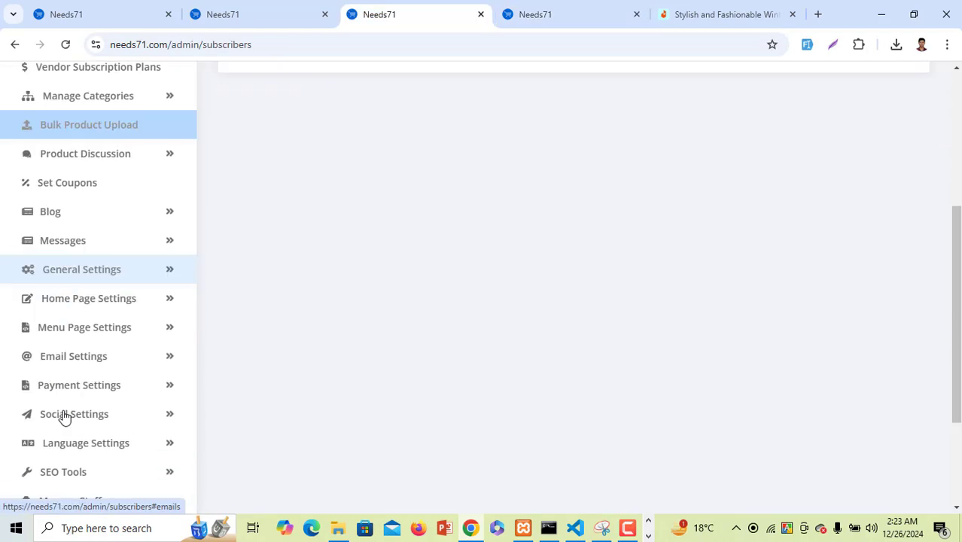
scroll(90, 447, "down", 2)
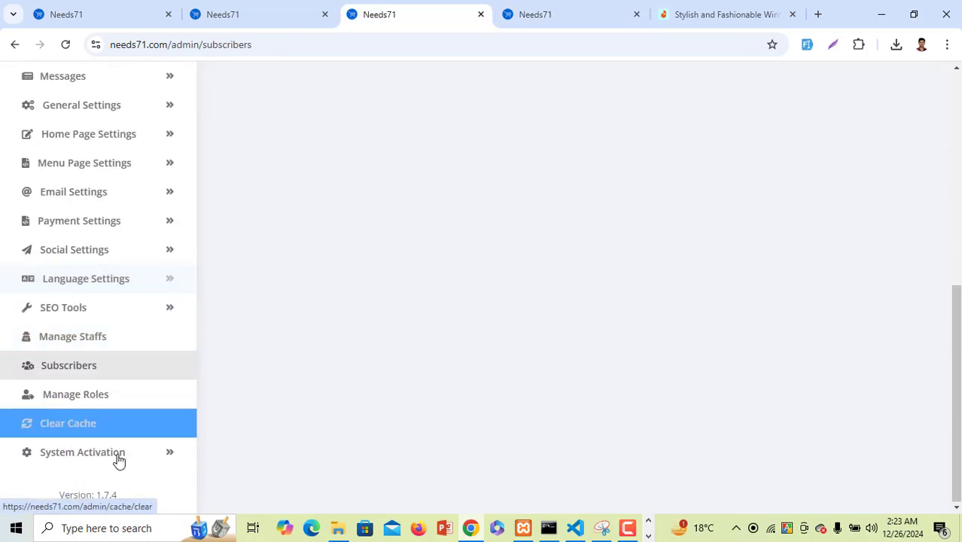
Open Manage Roles and highlight the Staff, Moderator and Manager permission sets
left_click(121, 407)
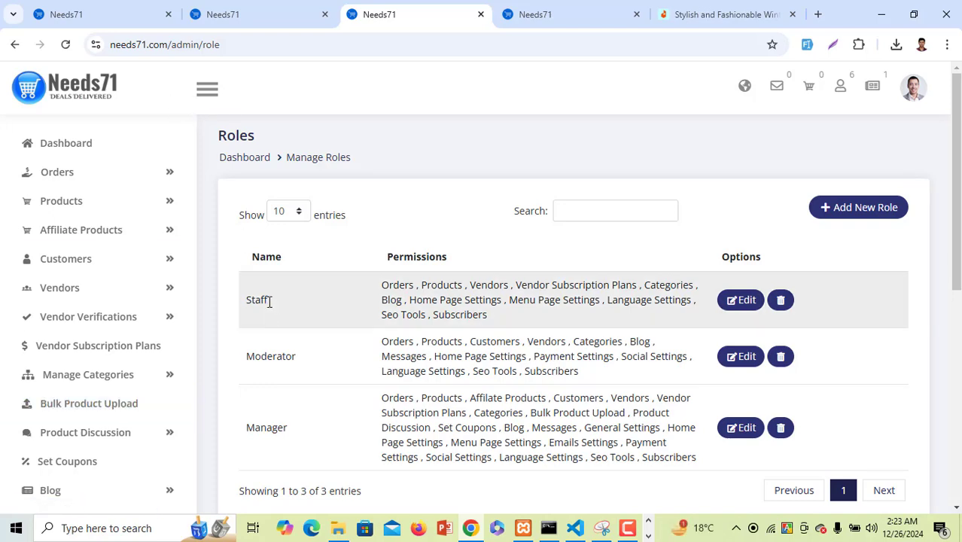
scroll(488, 240, "down", 1)
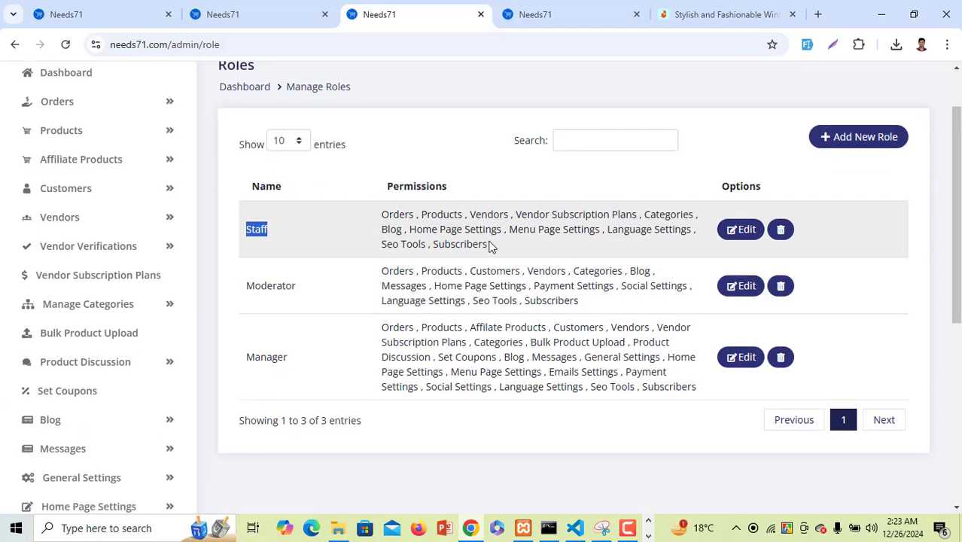
left_click_drag(488, 244, 383, 273)
left_click_drag(504, 372, 386, 341)
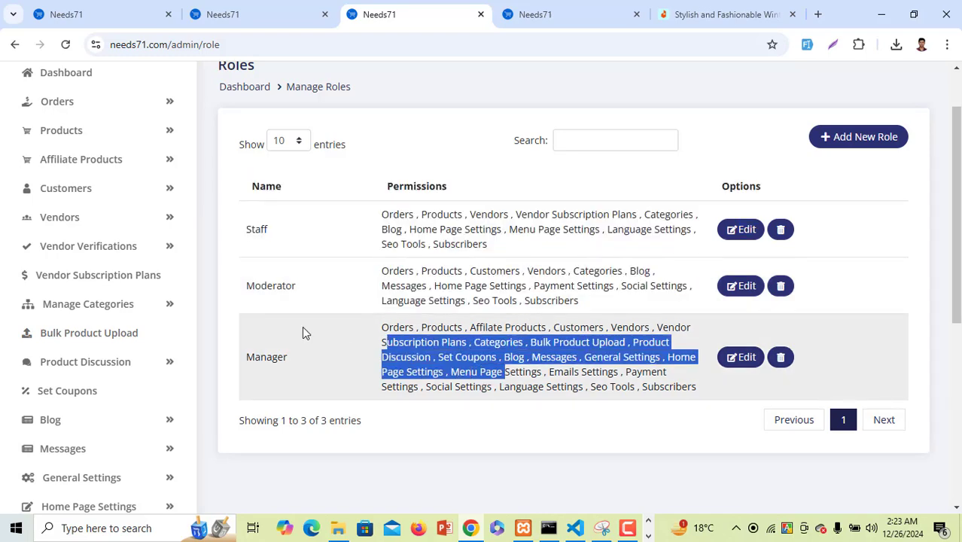
scroll(170, 338, "down", 3)
scroll(170, 340, "down", 2)
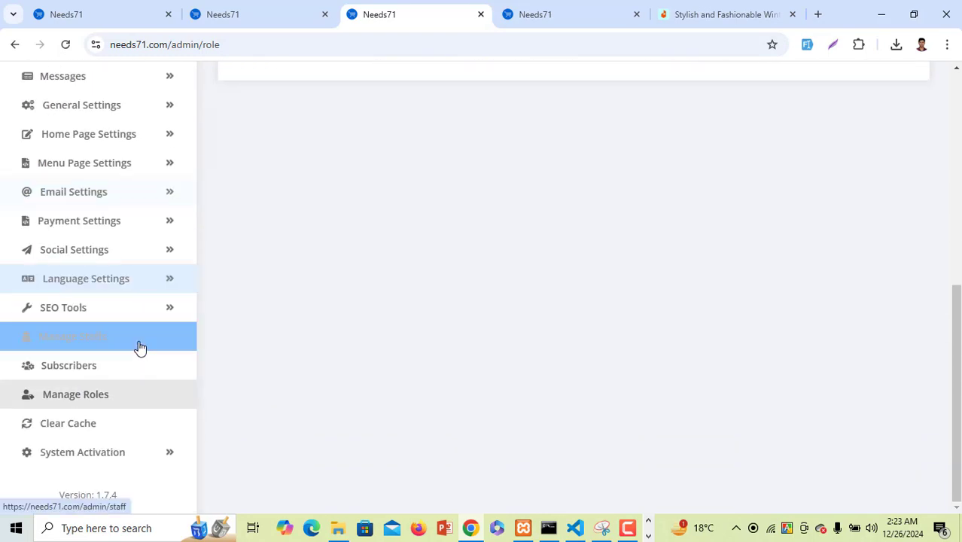
Under System Activation, open Generate Backup and select the 'No Backup File Generated.' message
left_click(91, 458)
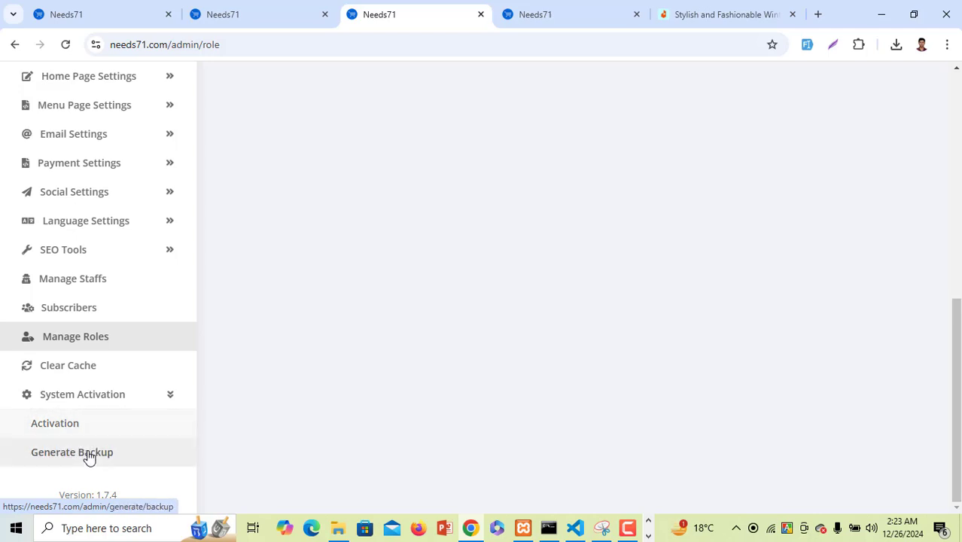
left_click(89, 455)
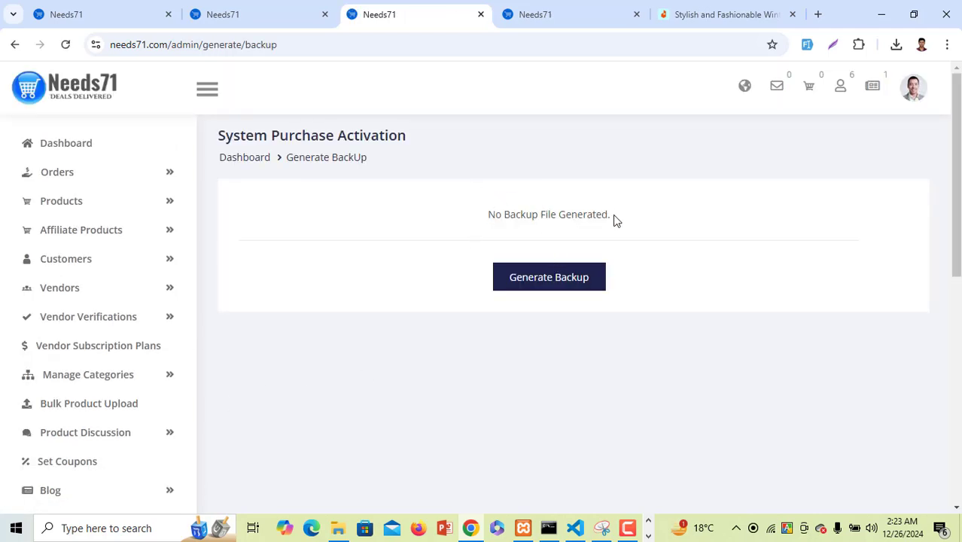
left_click_drag(615, 220, 478, 220)
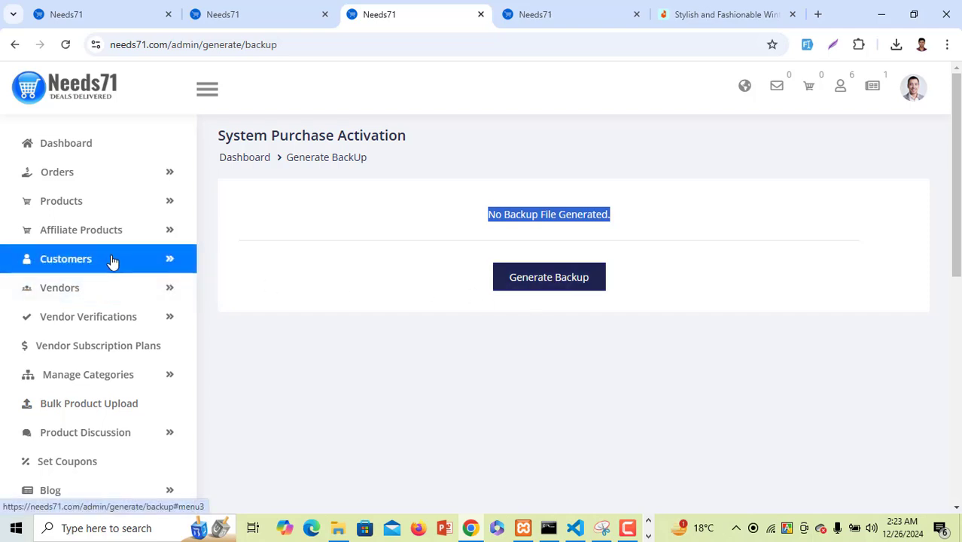
Load the needs71.com storefront home page and open the $ USD currency dropdown
left_click(144, 16)
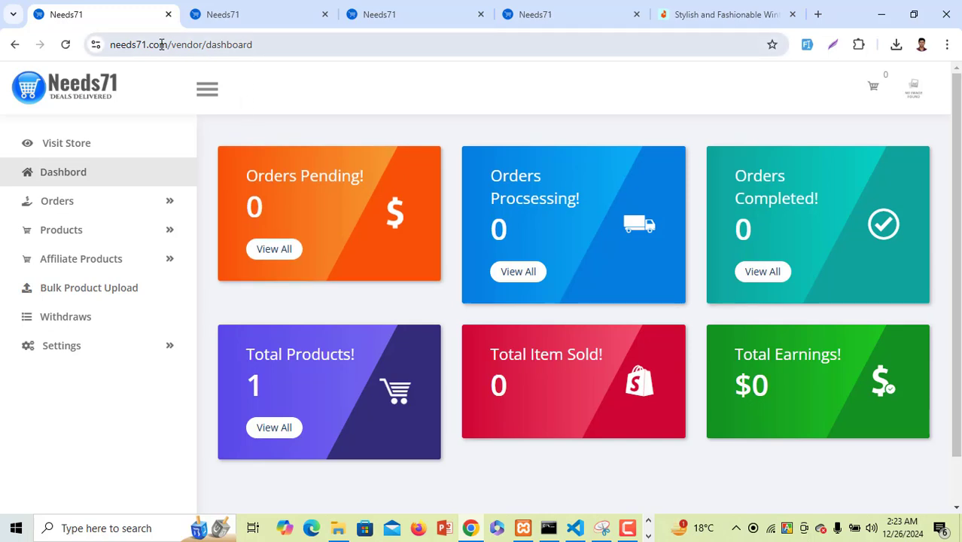
left_click_drag(167, 45, 466, 68)
key("BackSpace")
key("Return")
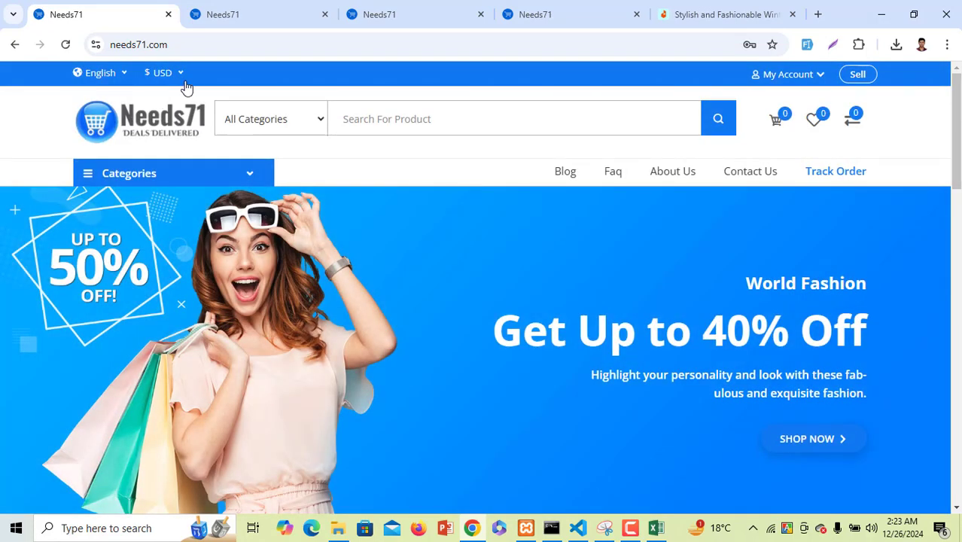
left_click(164, 75)
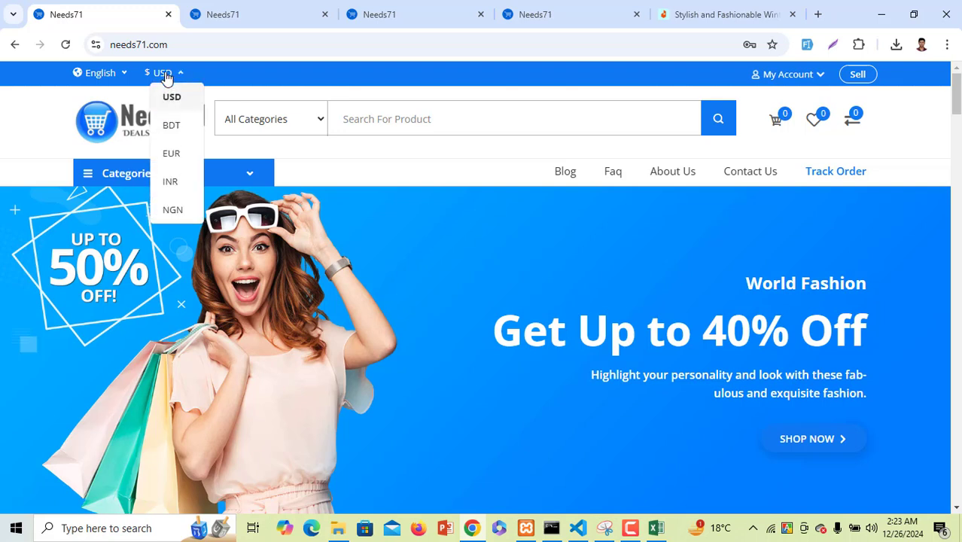